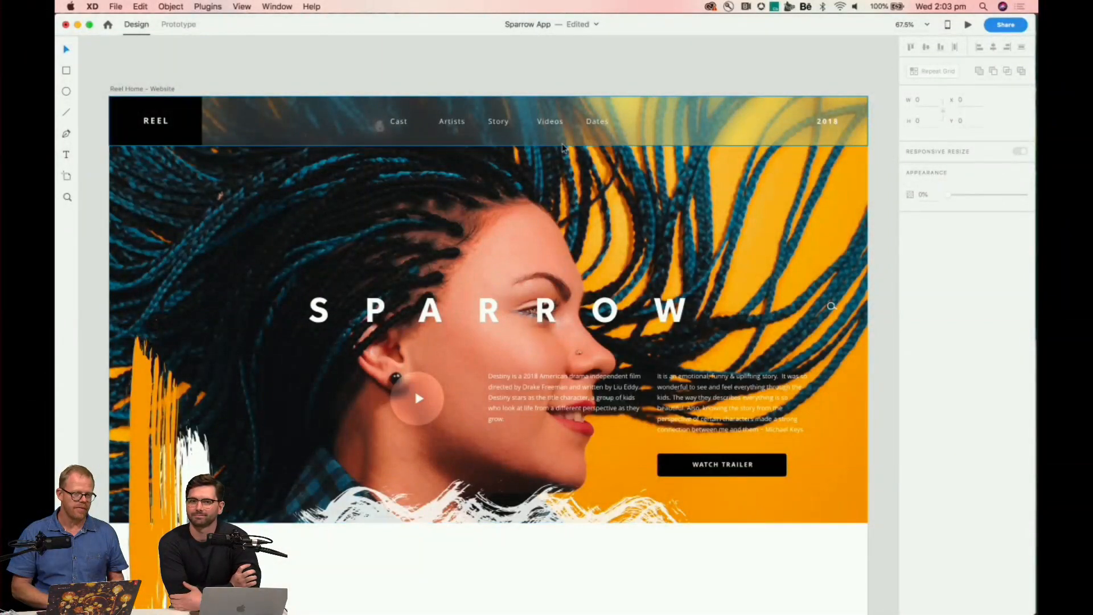
Examine the Reel Home – Website artboard and the neighbouring Reel Home and Destiny web page artboards.
scroll(562, 147, up, 5)
scroll(562, 148, down, 5)
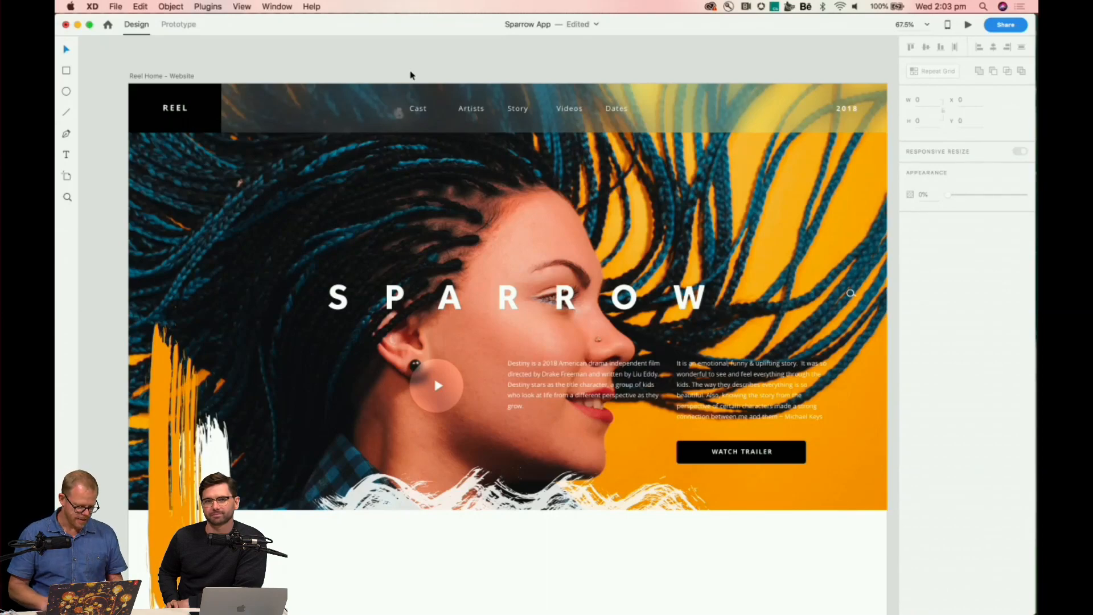
scroll(474, 322, down, 3)
scroll(473, 323, down, 5)
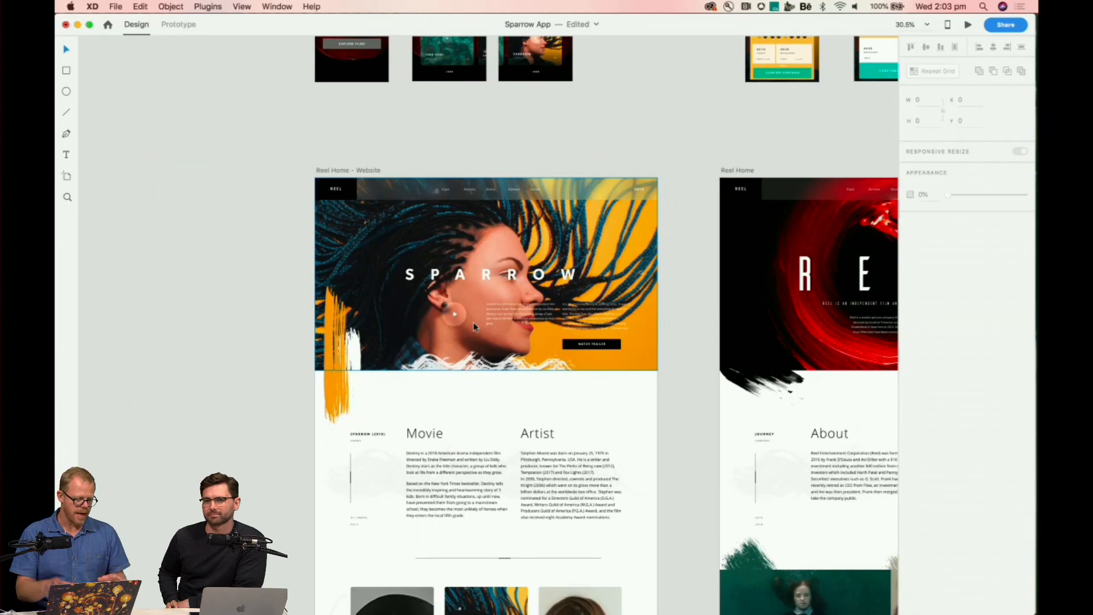
scroll(473, 322, up, 5)
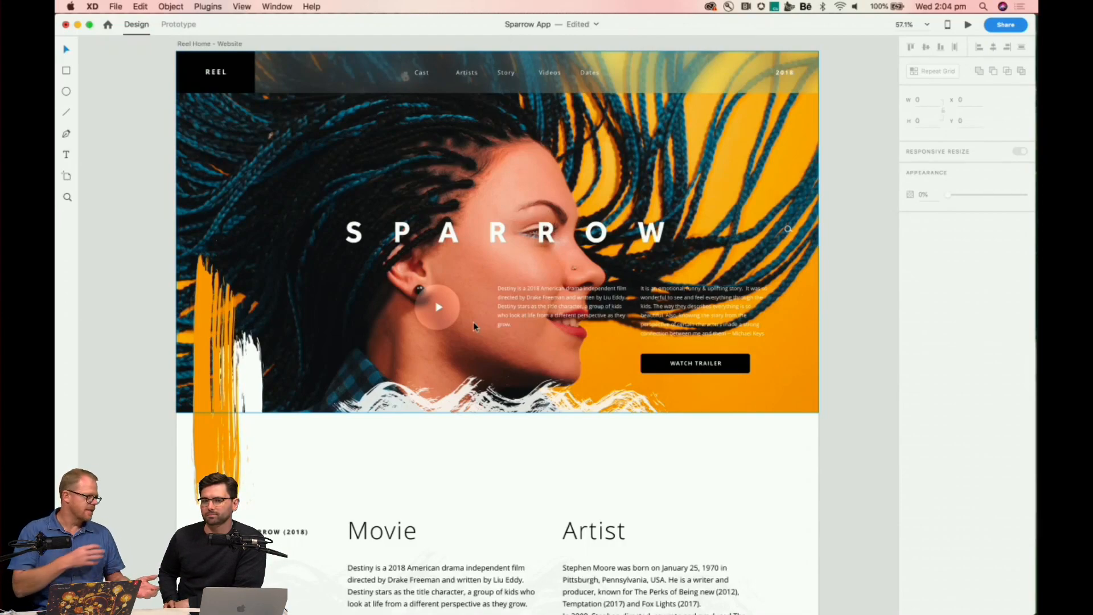
scroll(473, 323, up, 2)
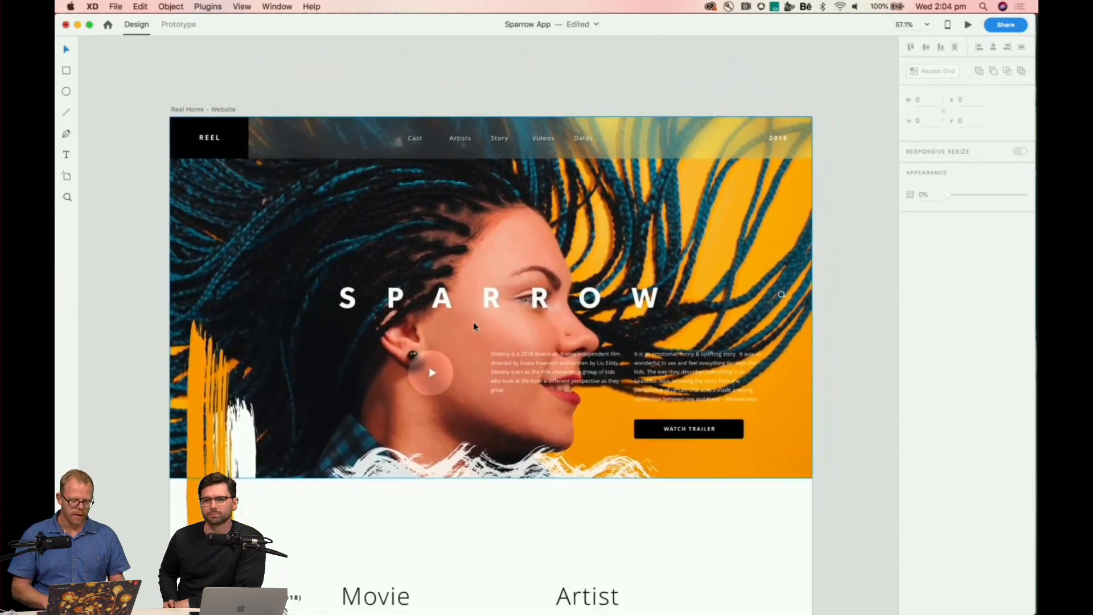
scroll(473, 322, down, 6)
scroll(473, 327, down, 4)
scroll(473, 327, down, 6)
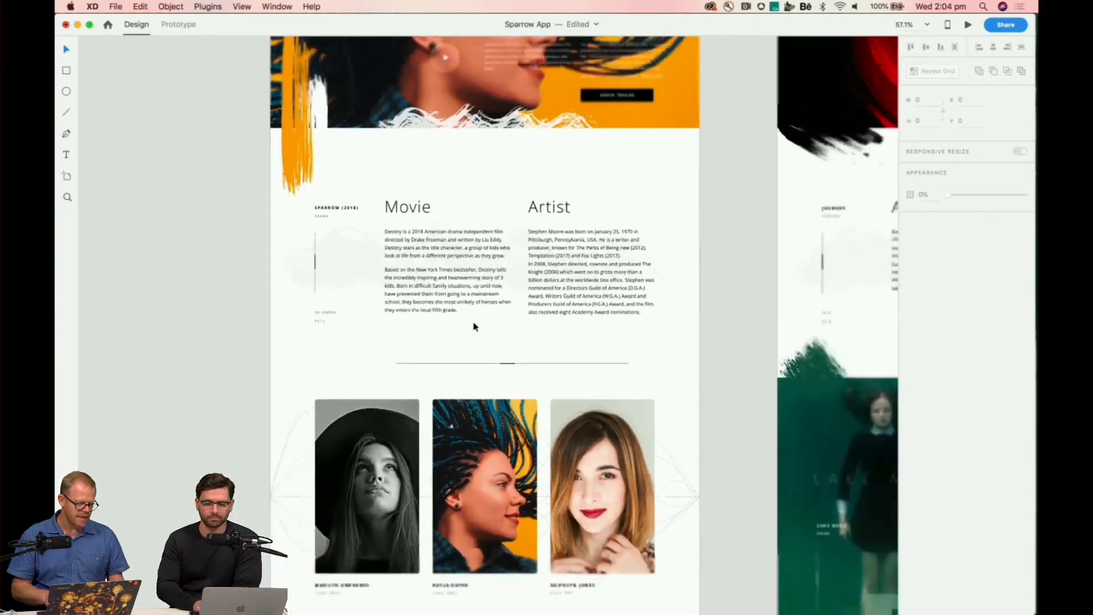
scroll(473, 326, up, 3)
scroll(473, 327, right, 5)
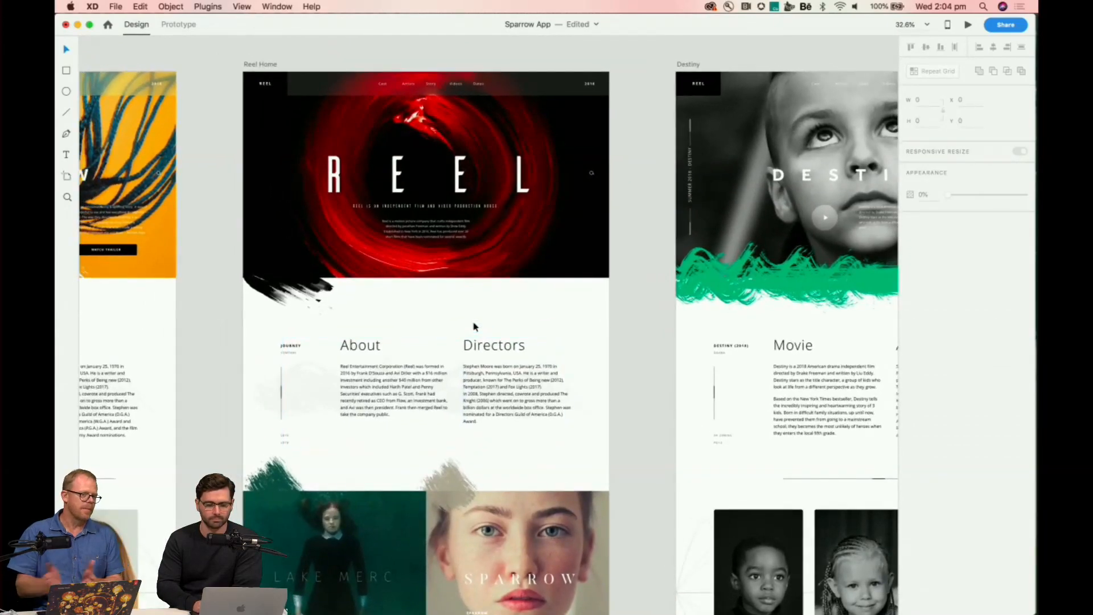
scroll(476, 327, right, 7)
scroll(475, 326, left, 15)
scroll(476, 326, up, 2)
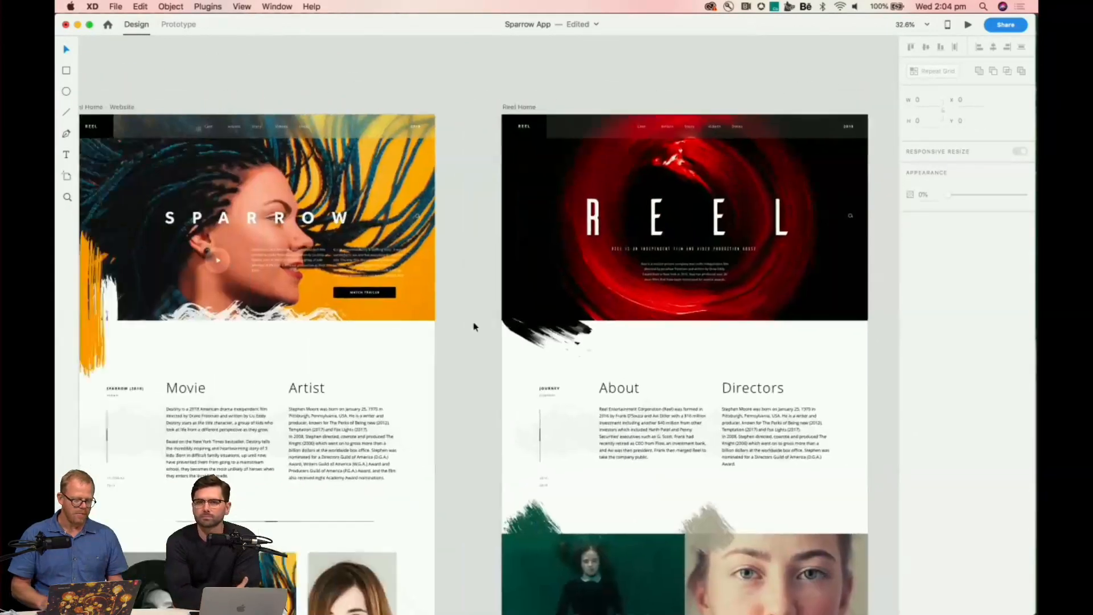
Examine the Reel Play 1, Reel Play 12 and Reel Play 12 – 1 mobile artboards above the website designs.
scroll(476, 326, right, 2)
scroll(475, 326, up, 9)
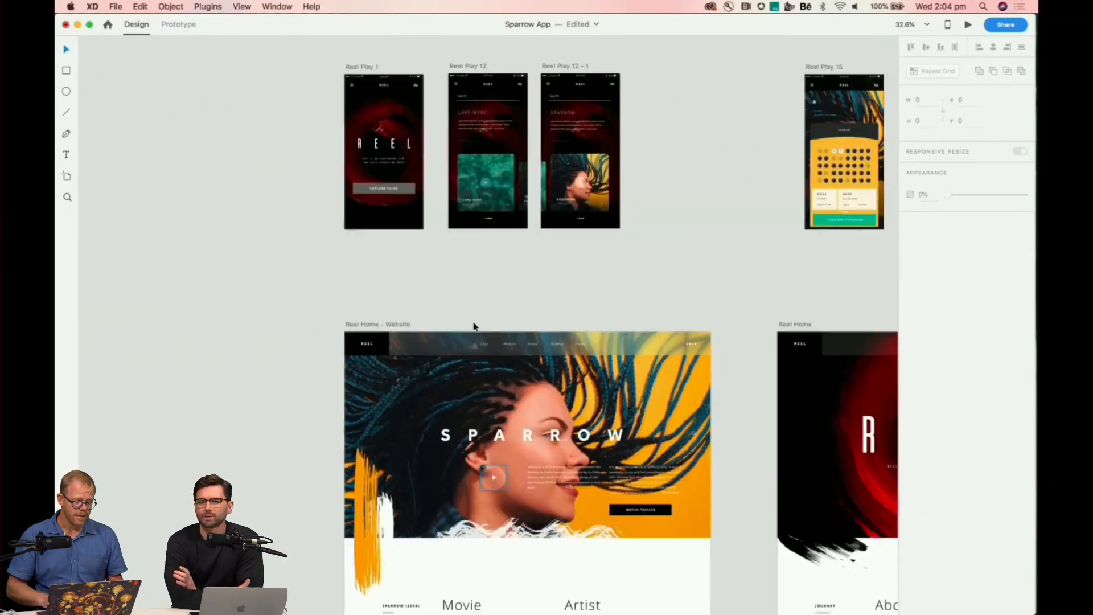
scroll(477, 326, up, 1)
scroll(476, 326, up, 5)
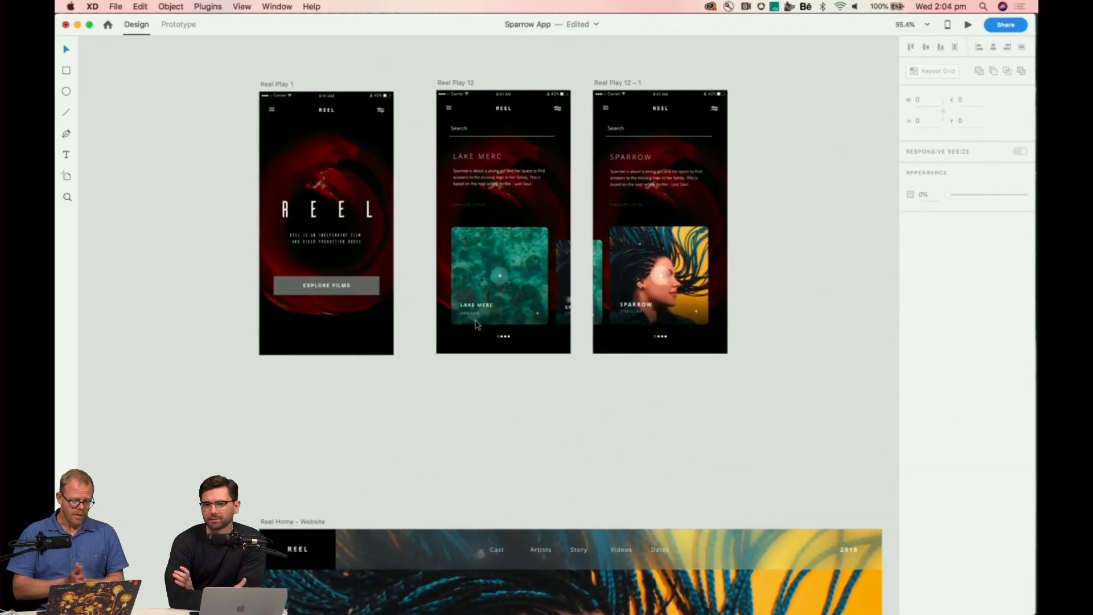
scroll(477, 325, up, 6)
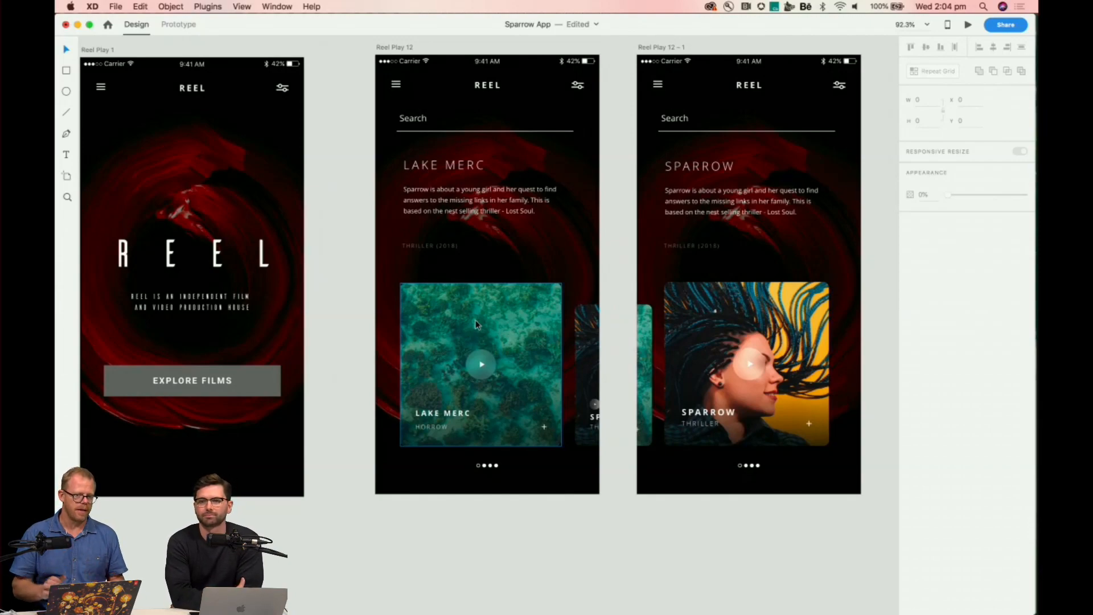
scroll(476, 324, up, 2)
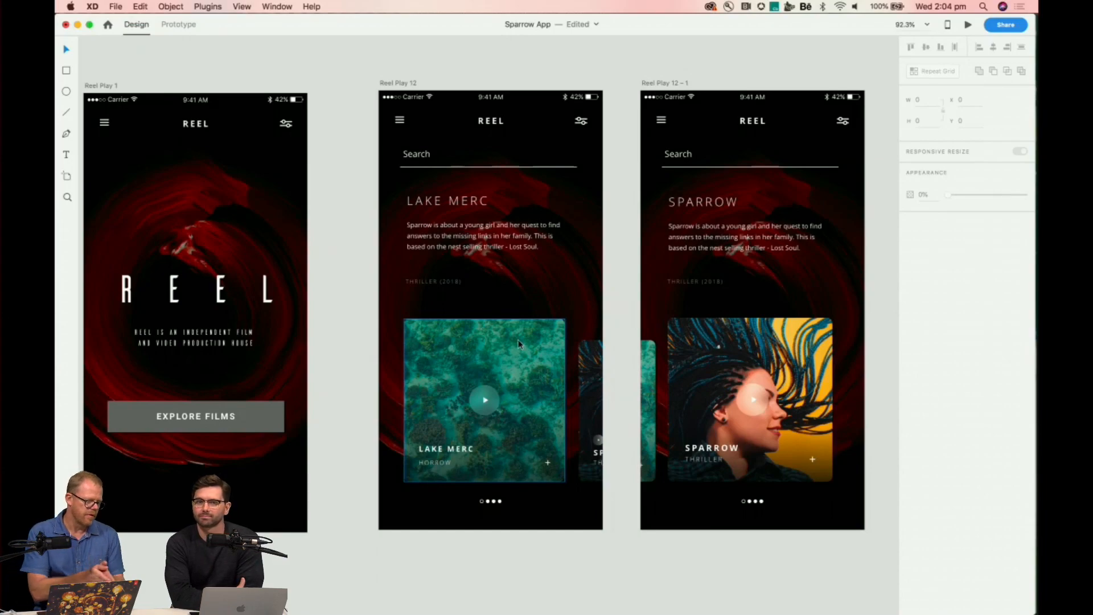
scroll(518, 343, left, 3)
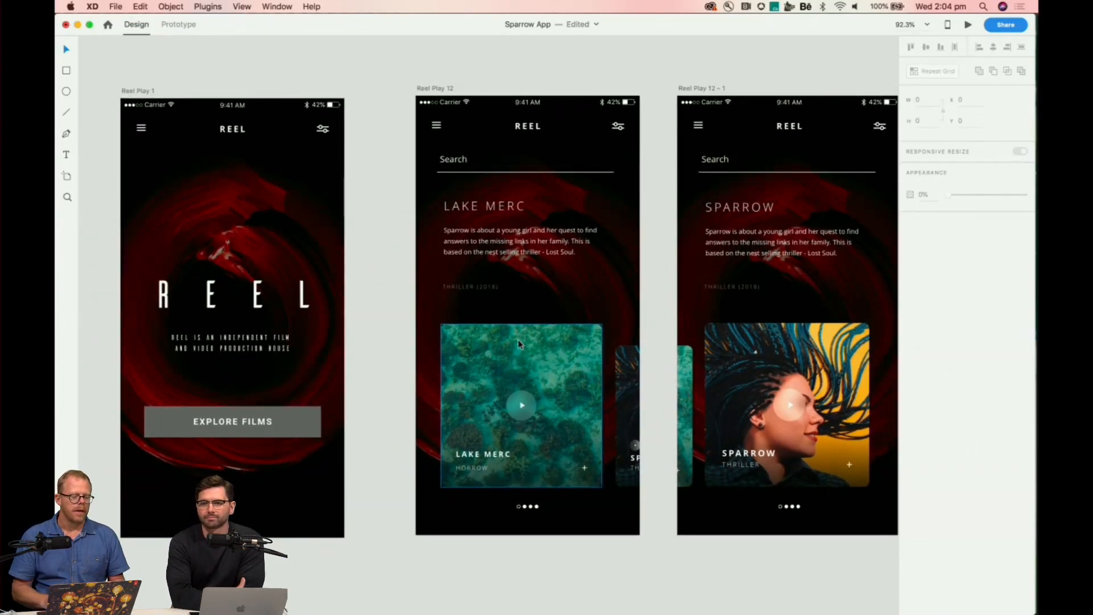
scroll(518, 343, down, 3)
scroll(518, 343, right, 2)
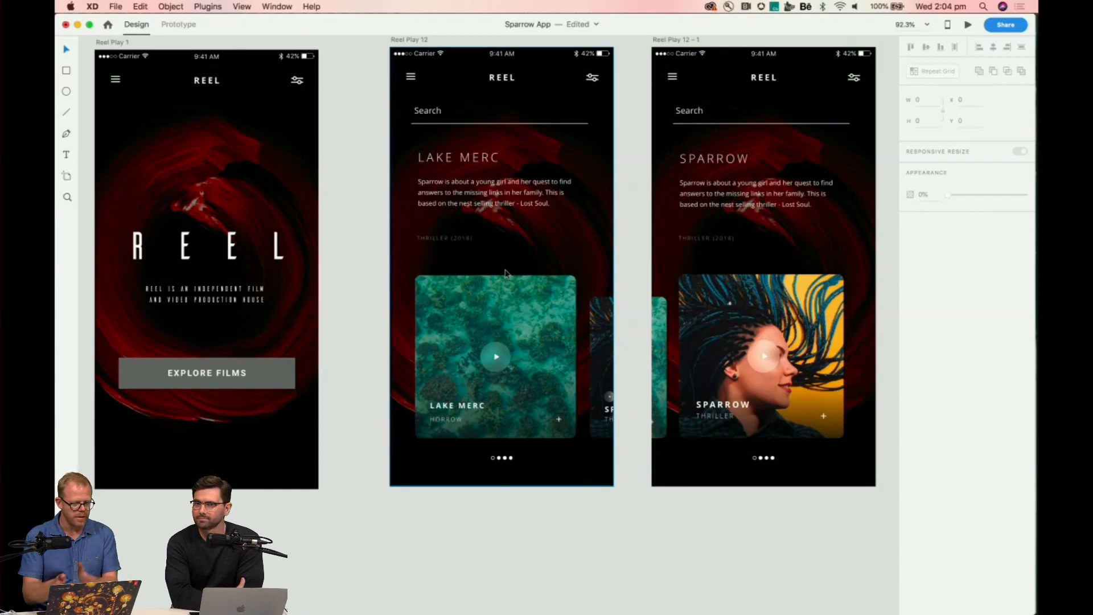
scroll(505, 274, up, 2)
scroll(505, 274, right, 2)
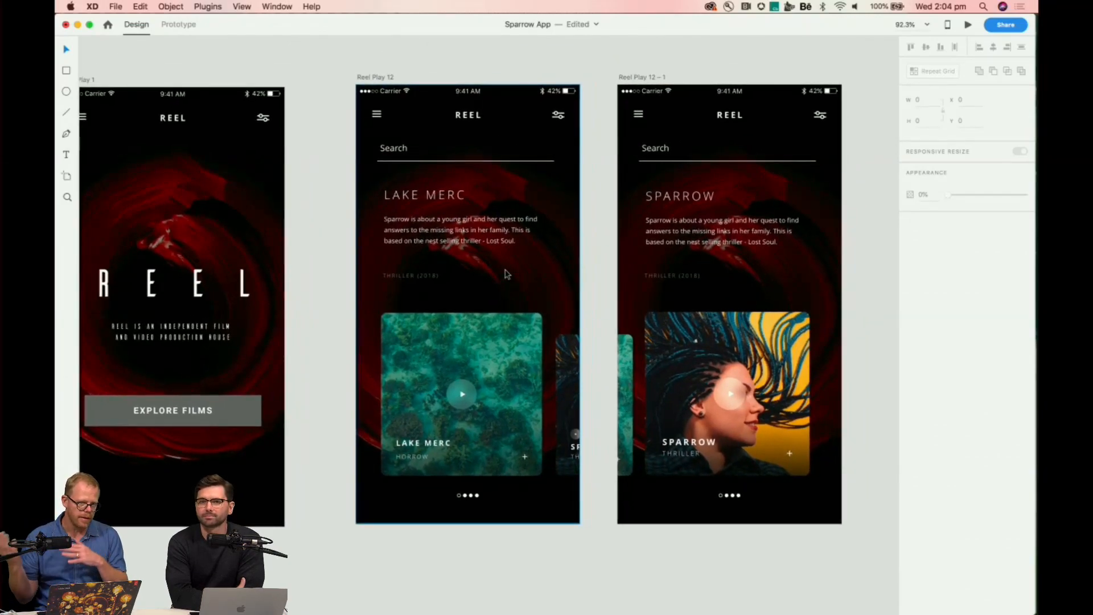
scroll(506, 274, right, 5)
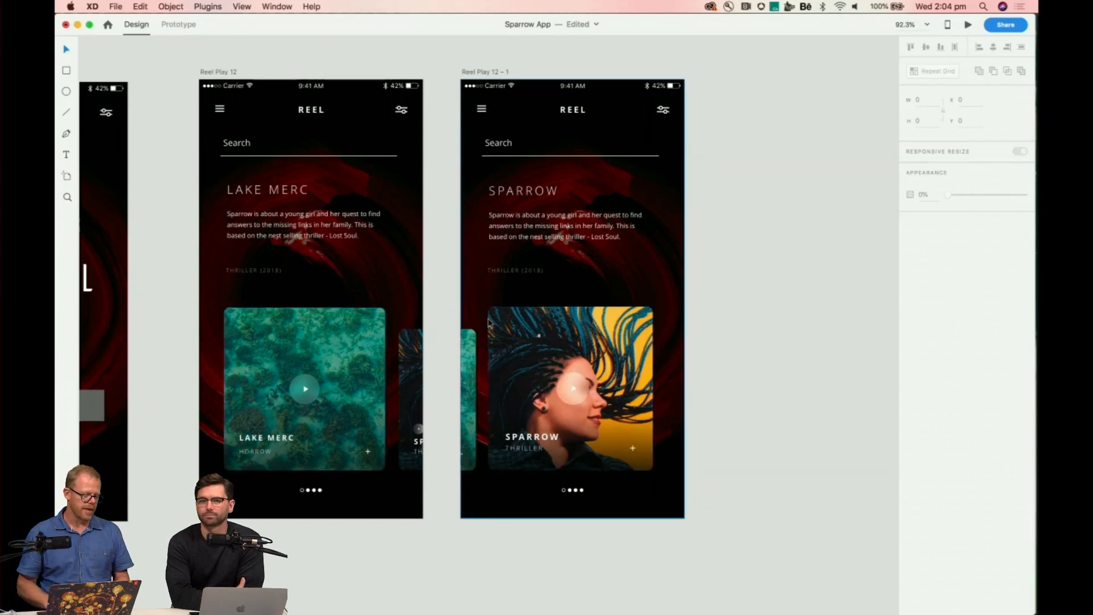
Duplicate the Reel Play 12 – 1 artboard that shows the Sparrow card.
click(503, 72)
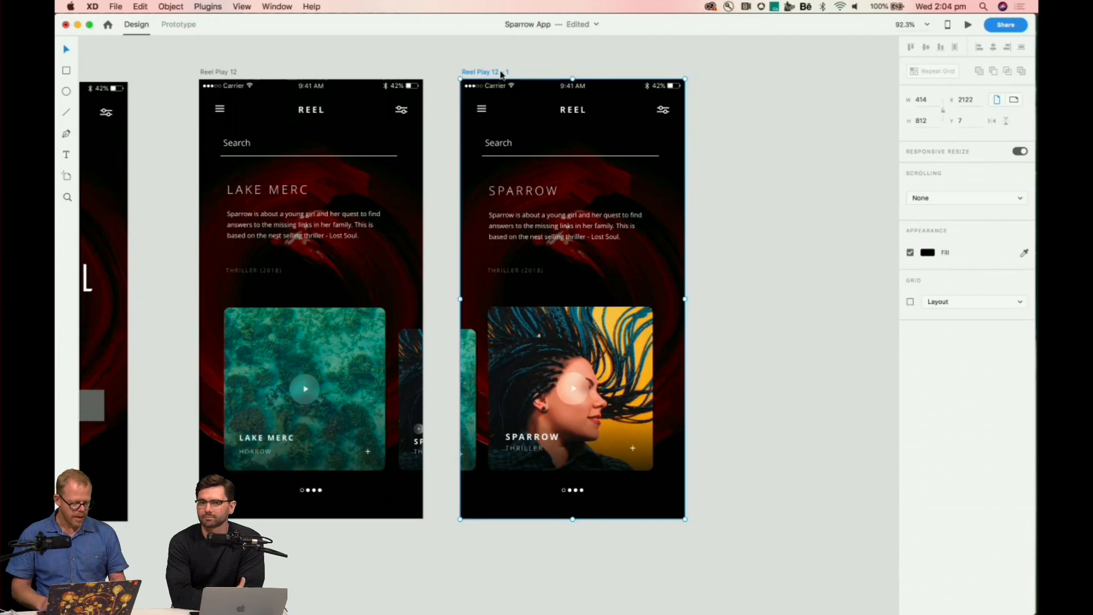
key(super+d)
scroll(501, 75, down, 1)
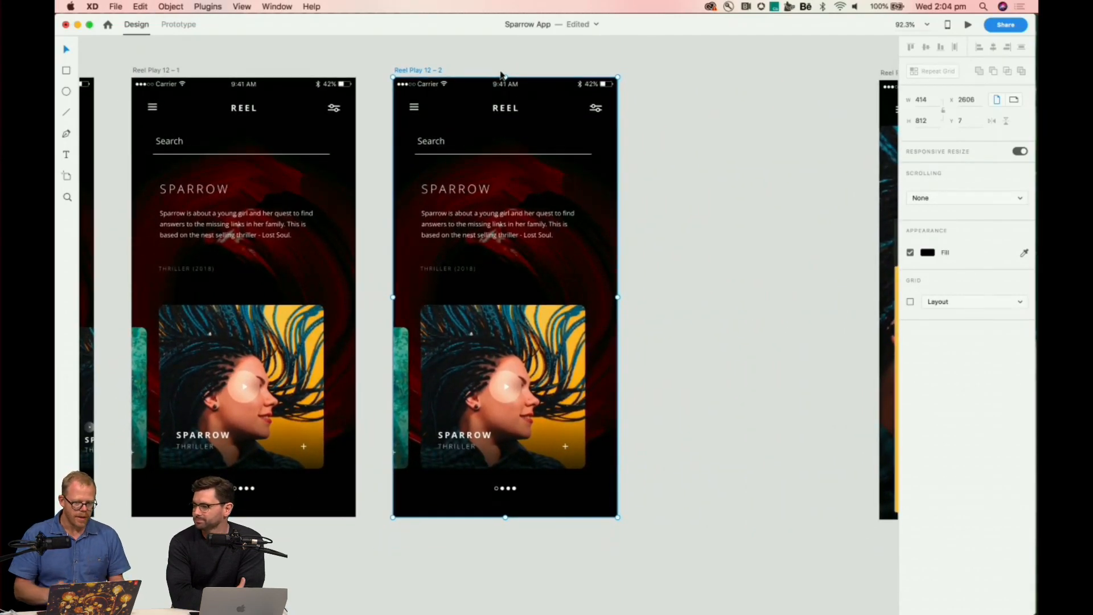
Delete the THRILLER (2018) text below the description on the duplicated artboard.
click(487, 228)
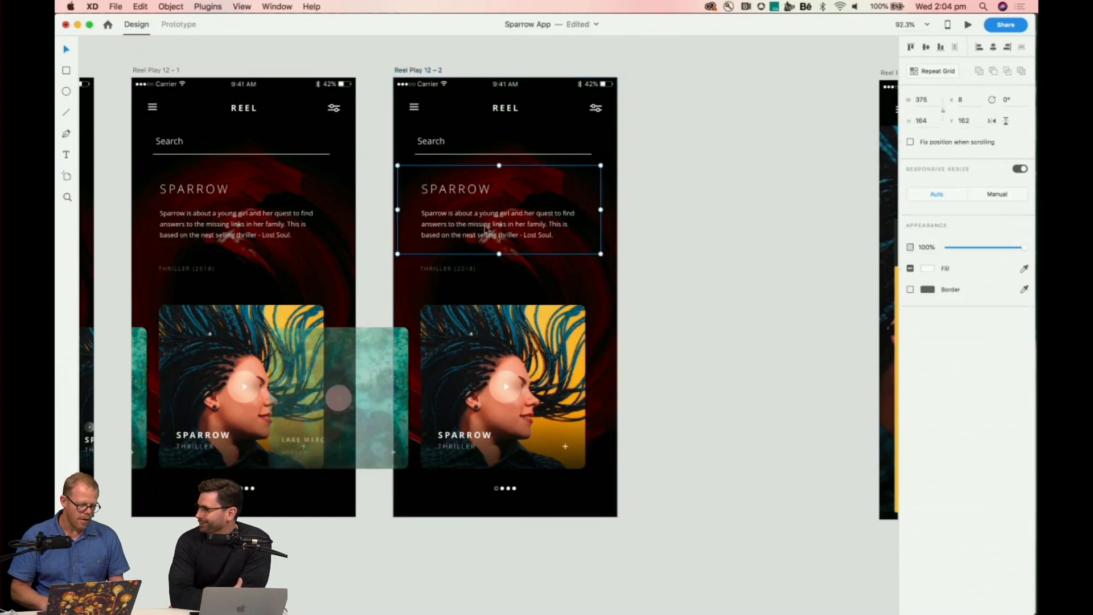
click(459, 266)
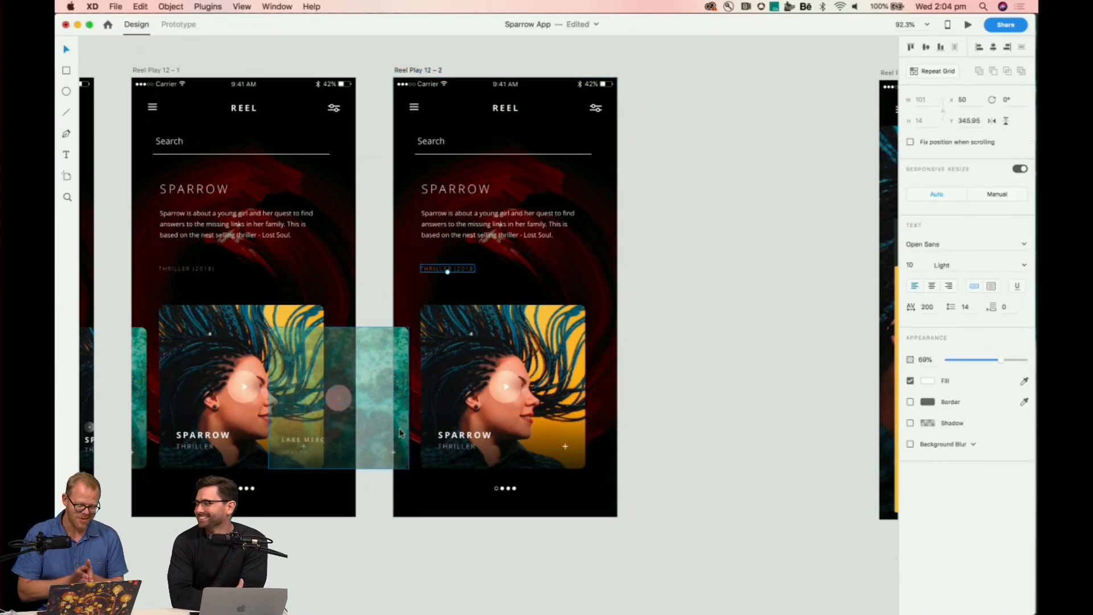
key(Delete)
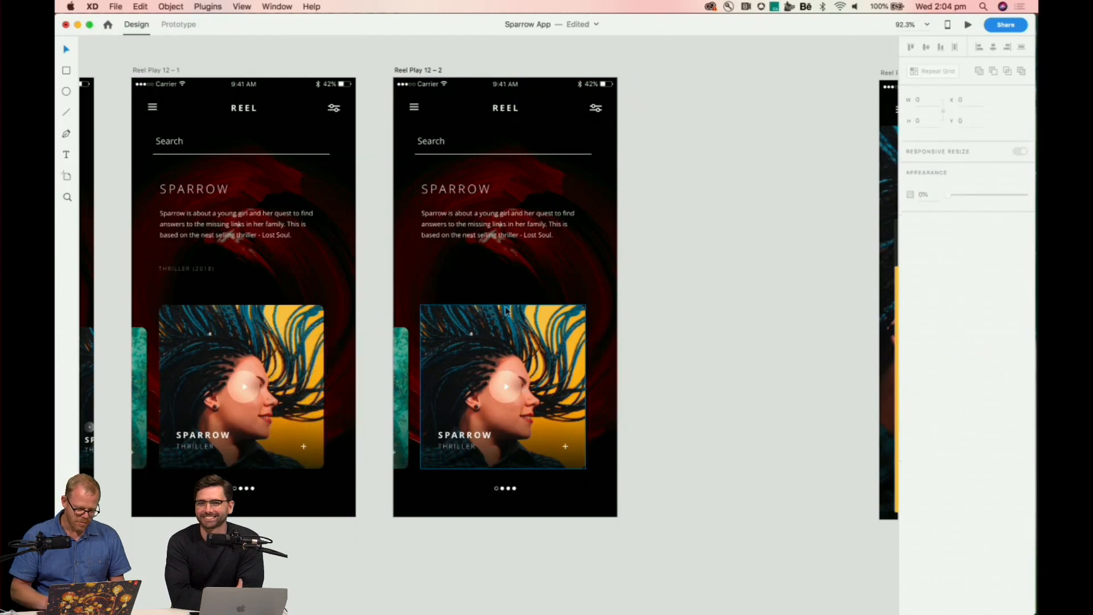
Remove the Search label with its underline and the partly hidden teal Lake Merc card from the duplicated artboard.
click(433, 141)
key(Delete)
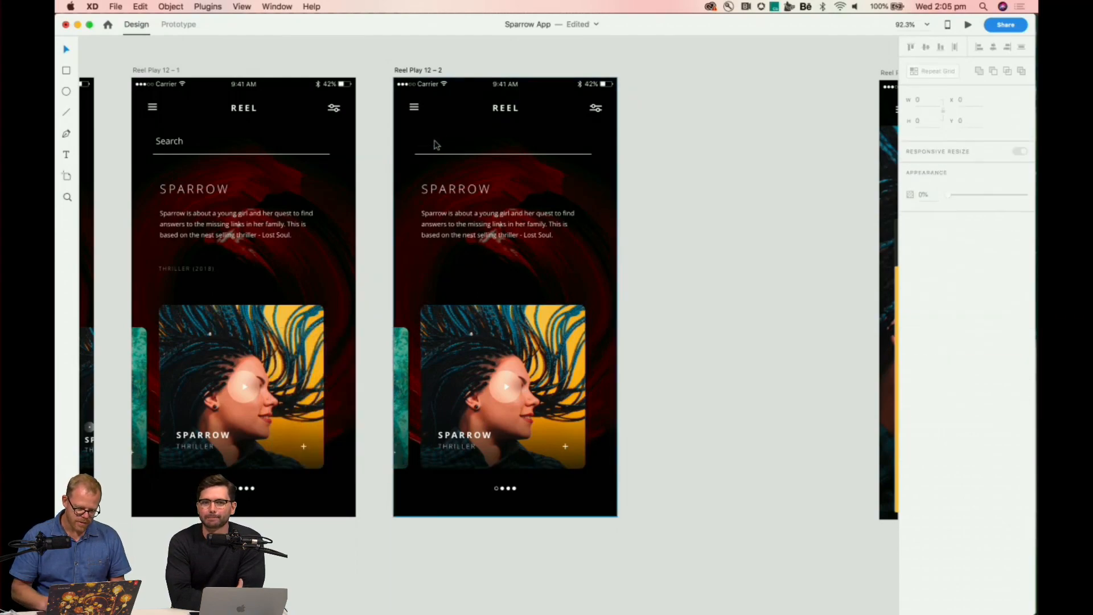
click(431, 153)
double_click(431, 154)
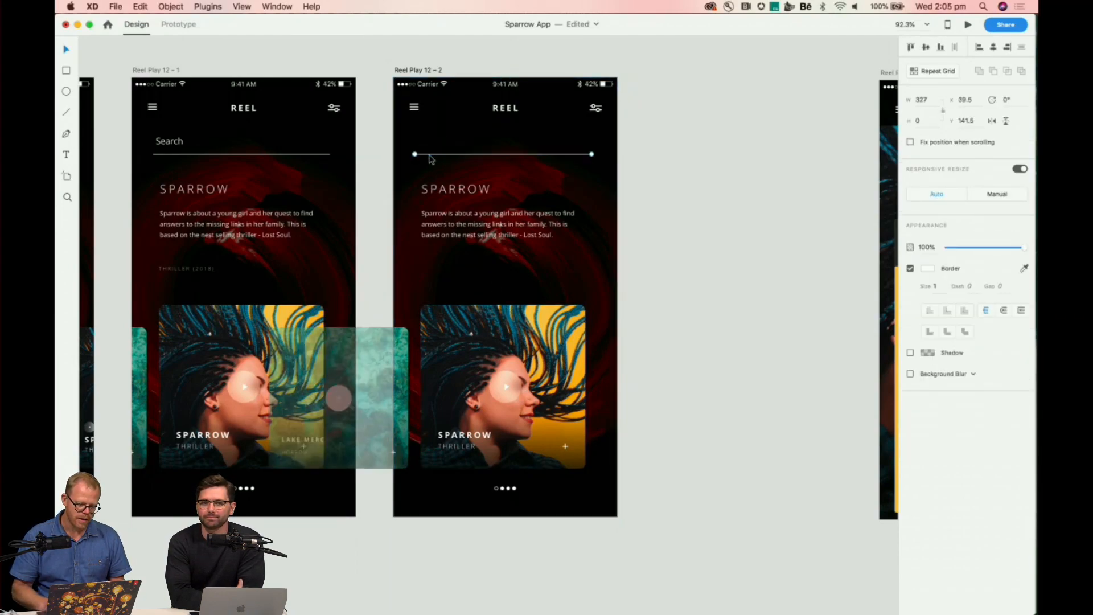
key(Delete)
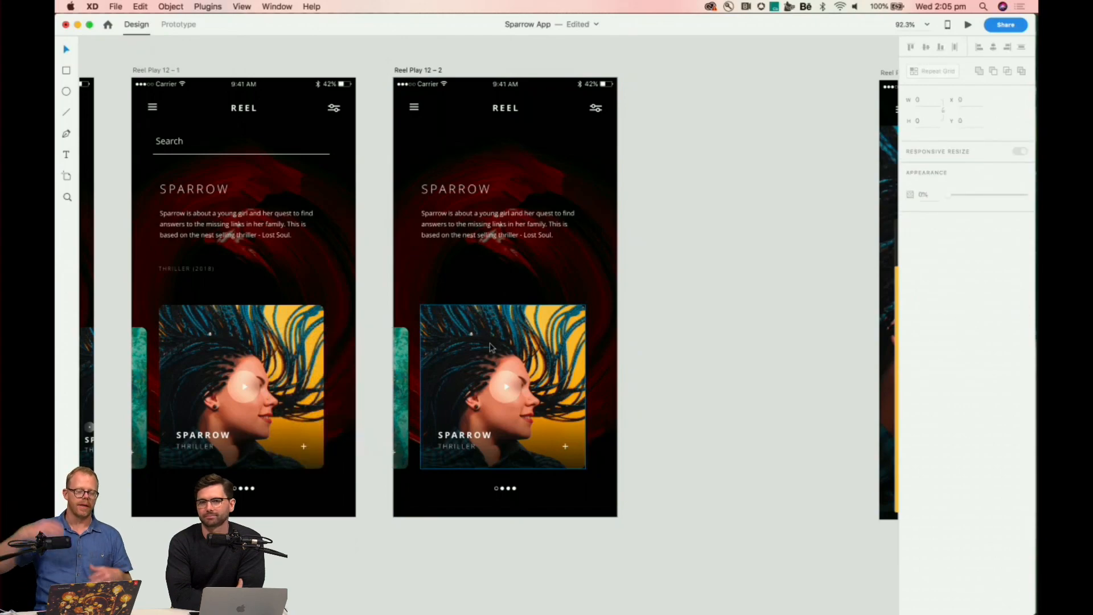
click(406, 383)
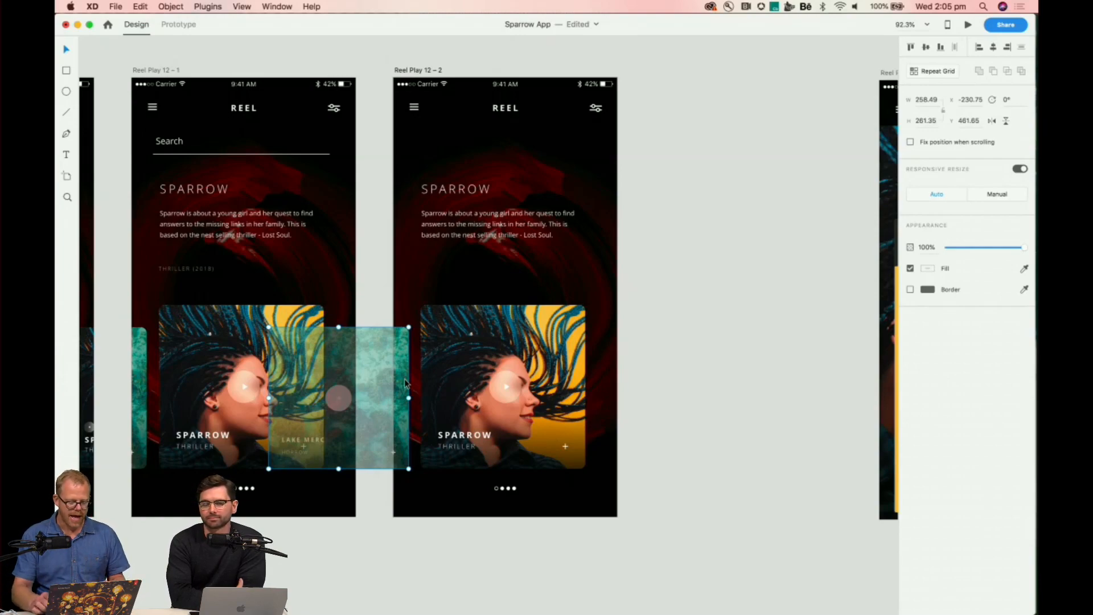
key(Delete)
Enlarge the Sparrow photo card to cover the duplicated artboard, 414 wide and 811 high at X 0, Y 0.
click(450, 376)
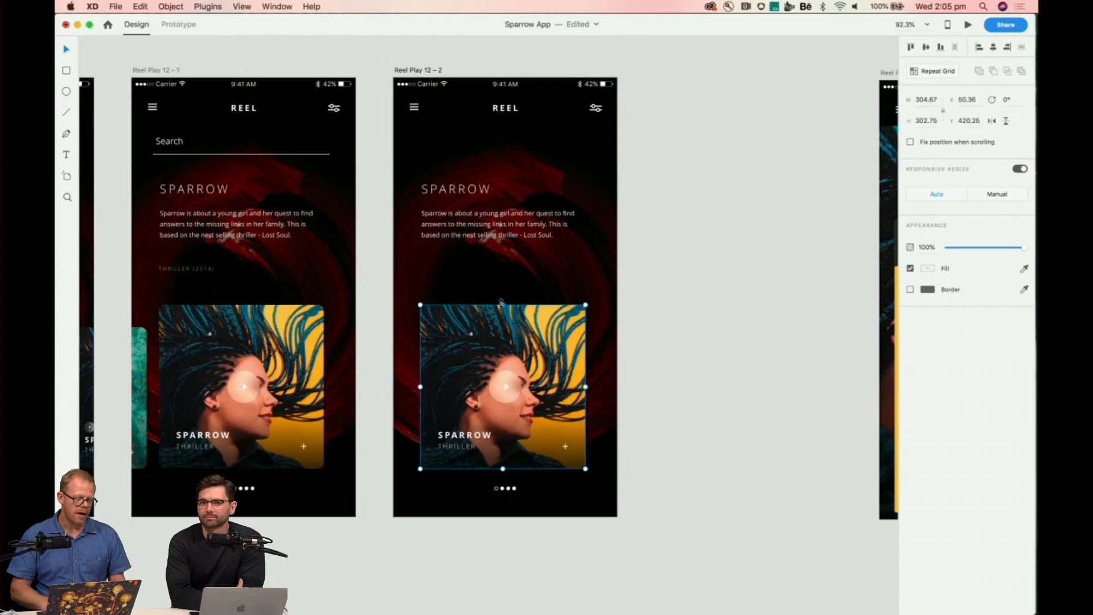
drag(501, 305, 474, 82)
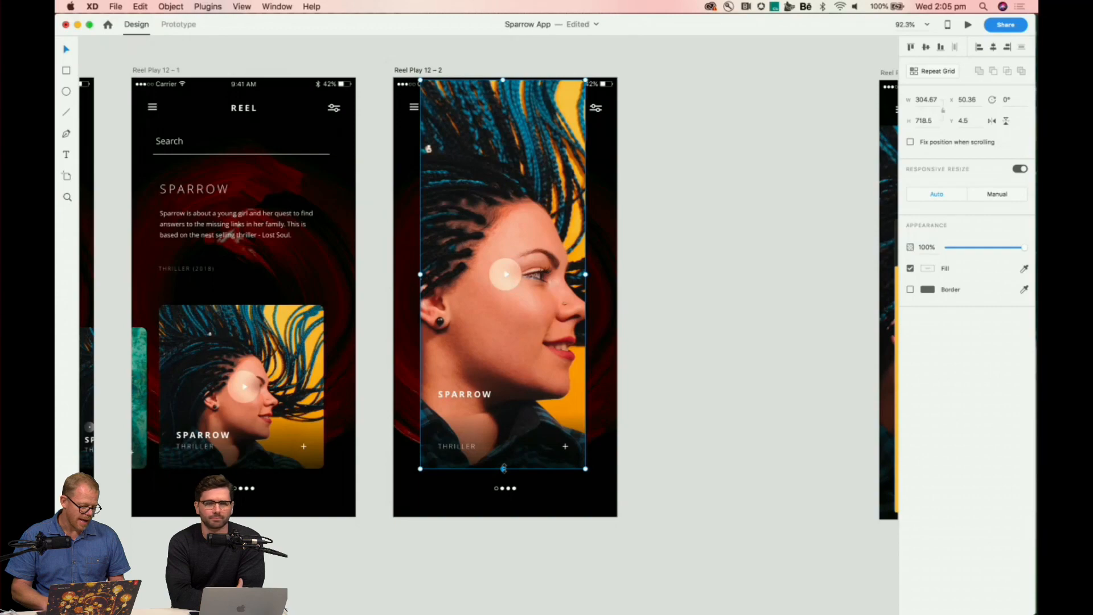
drag(503, 468, 503, 515)
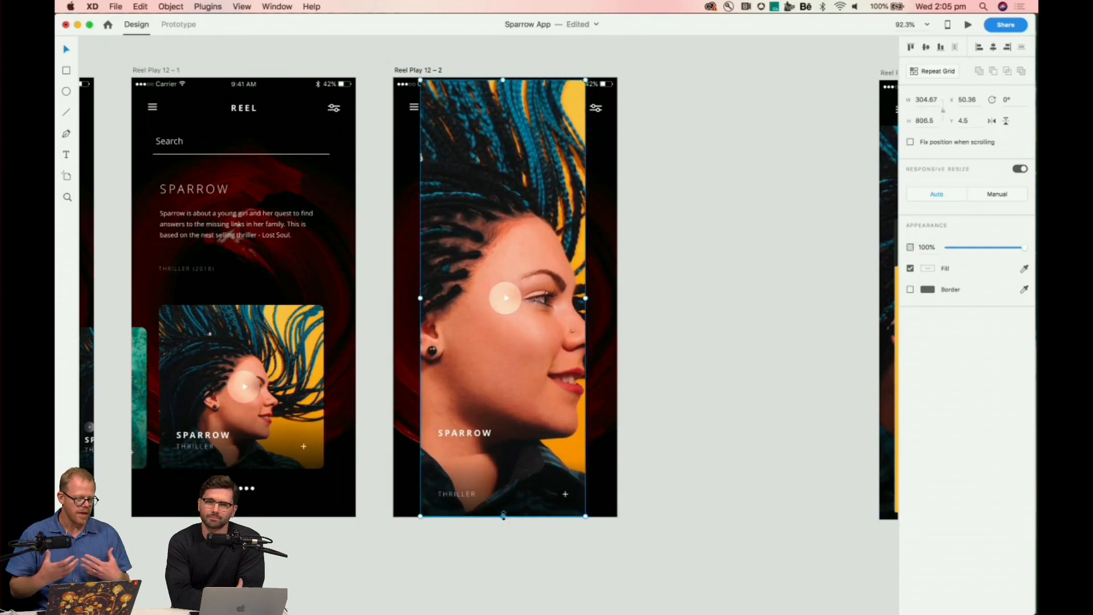
drag(586, 80, 617, 78)
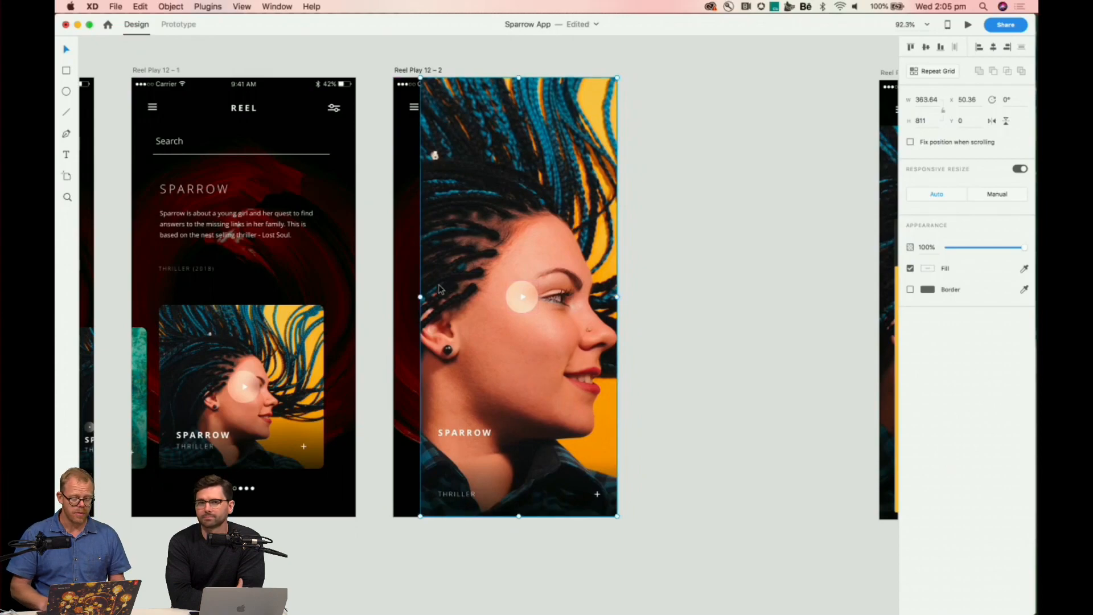
drag(420, 295, 396, 295)
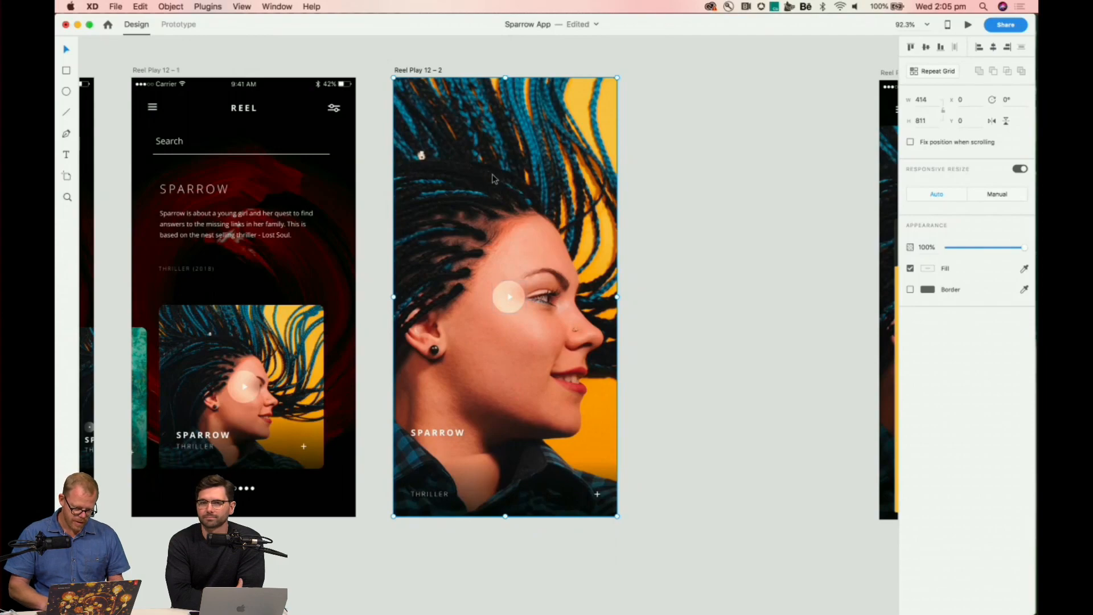
Bring the Sparrow title and description in front of the enlarged photo card and move the text block down to about Y 501.
drag(493, 178, 579, 175)
click(462, 212)
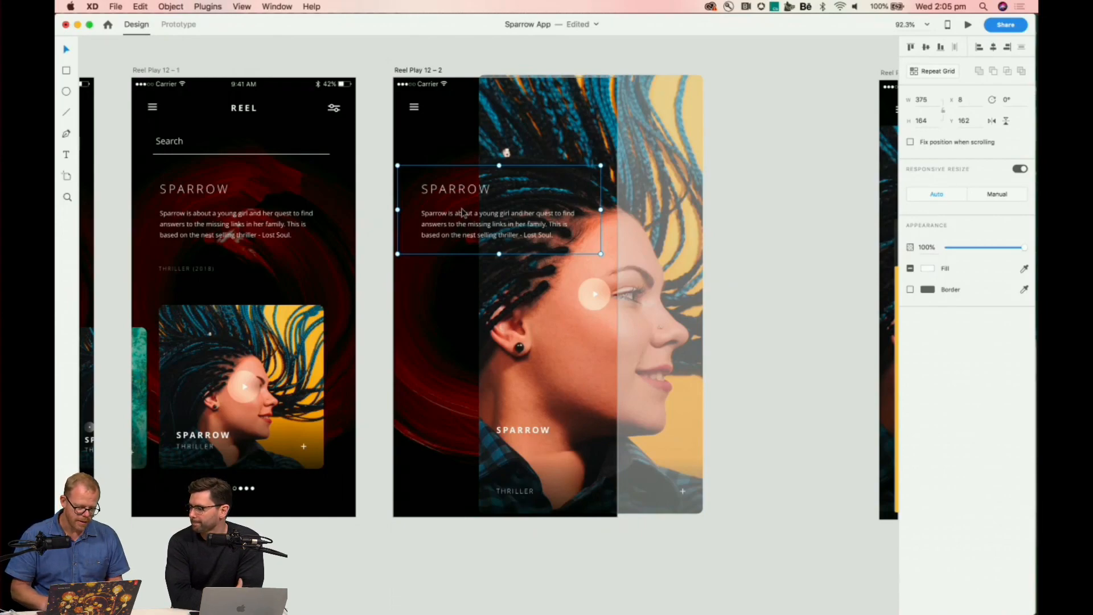
drag(501, 104, 417, 105)
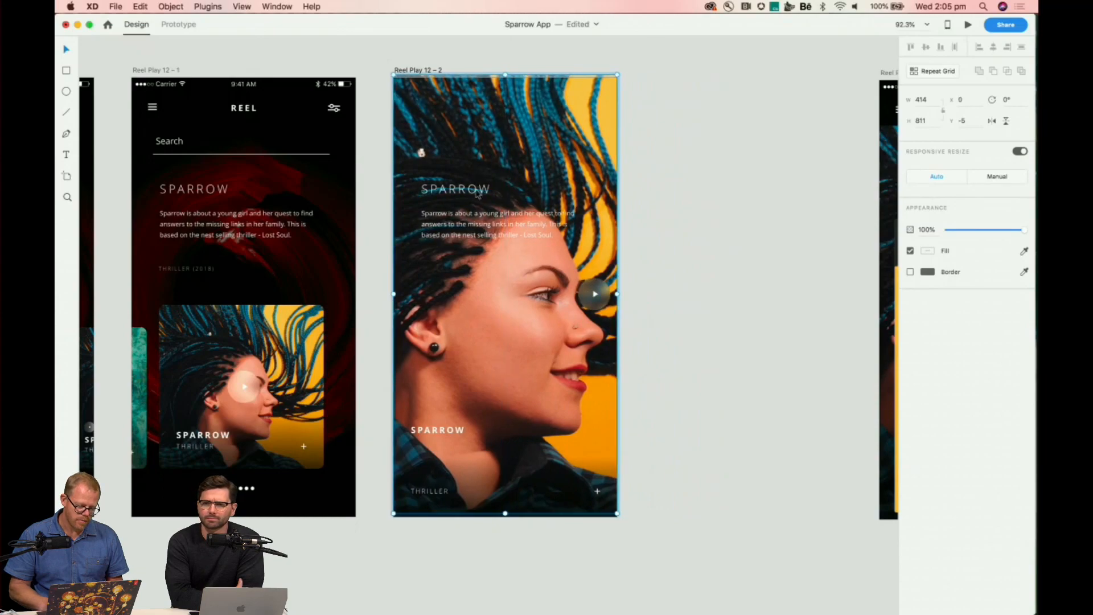
click(519, 222)
drag(520, 222, 534, 398)
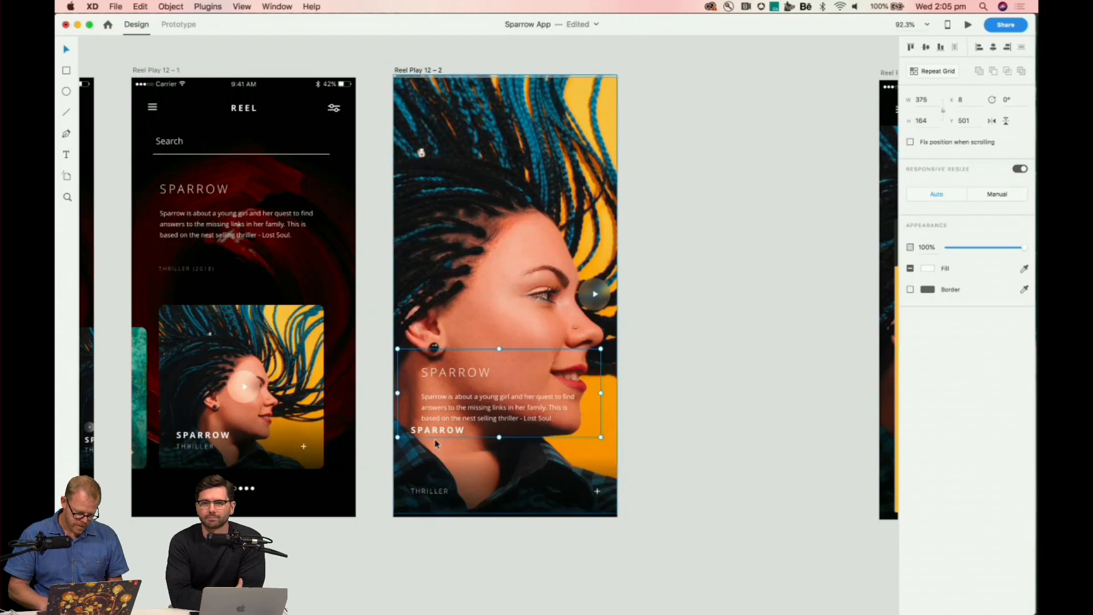
click(419, 433)
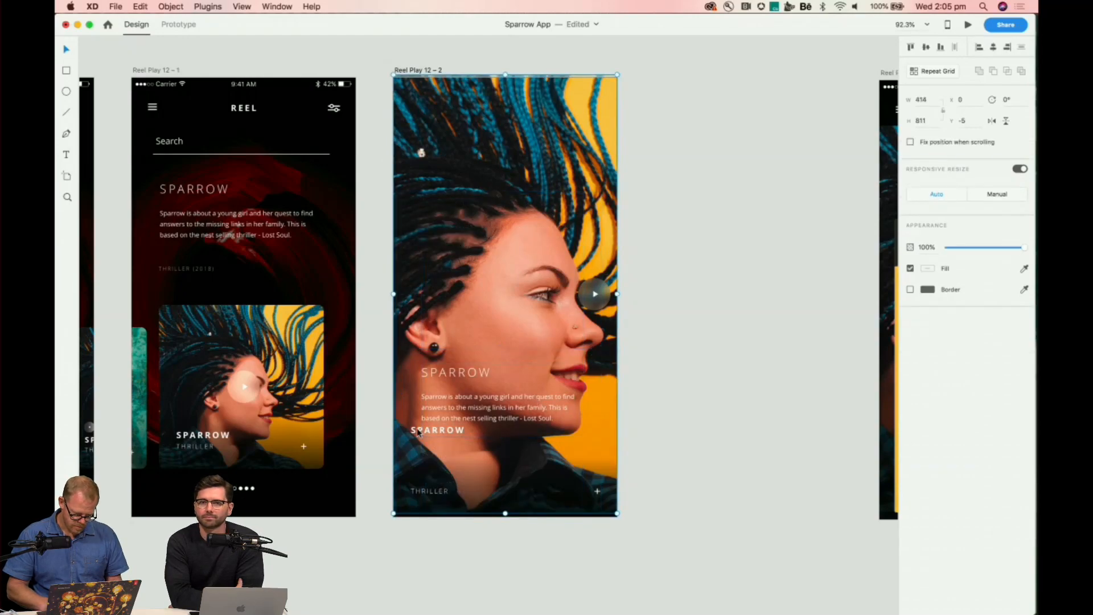
key(Delete)
key(super+z)
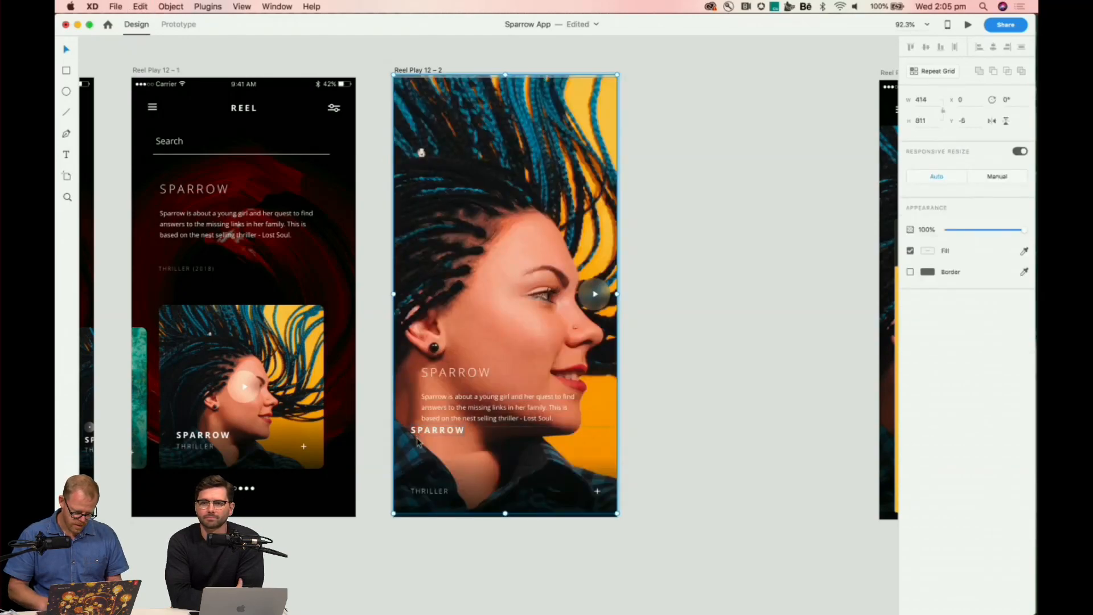
Delete only the bold SPARROW label inside the enlarged photo card.
double_click(420, 434)
key(Delete)
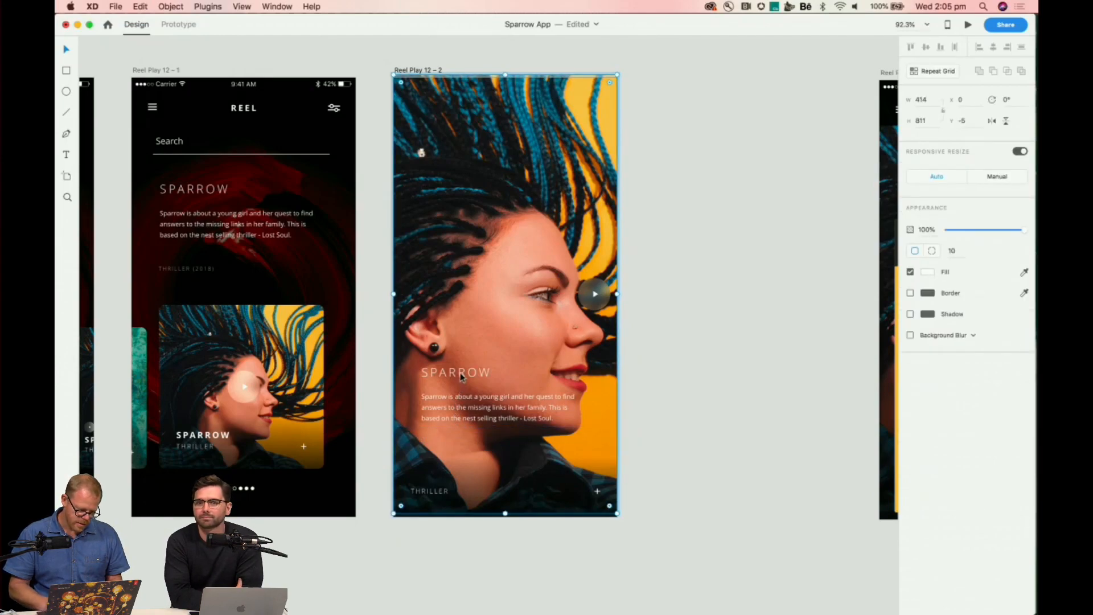
click(592, 294)
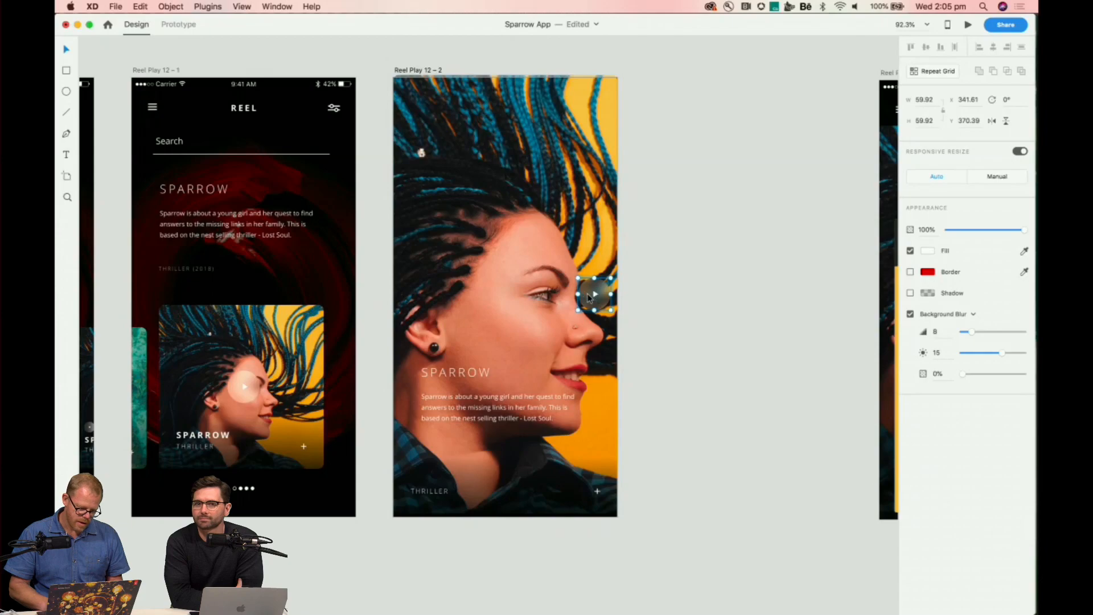
drag(592, 296, 504, 308)
key(super+z)
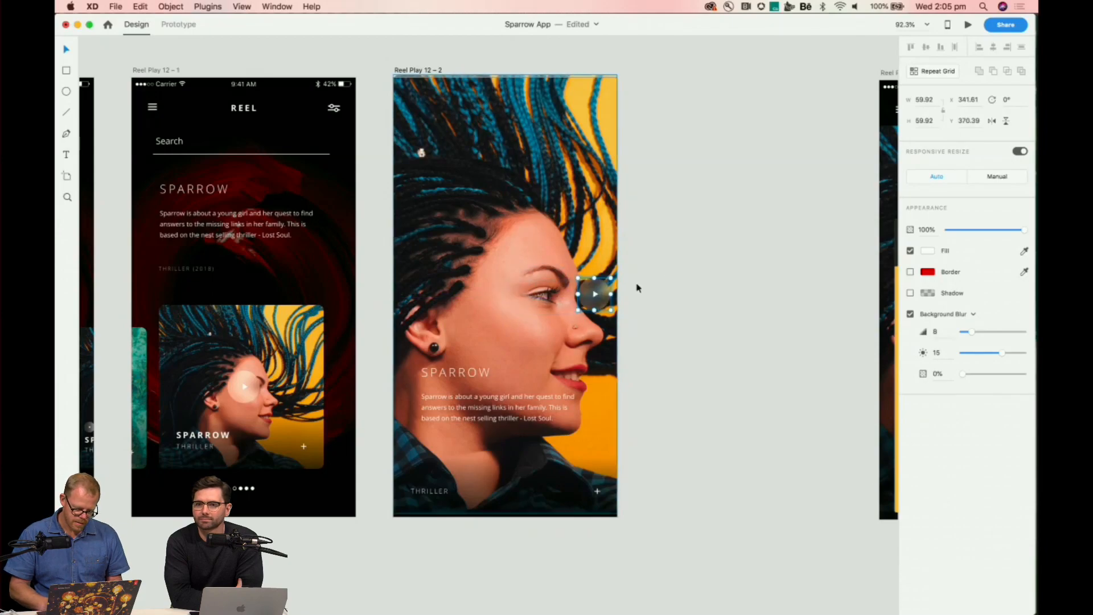
Move the play button, circle and arrow together, from the photo's edge to the horizontal centre of the enlarged Sparrow card.
click(638, 287)
click(596, 297)
click(596, 299)
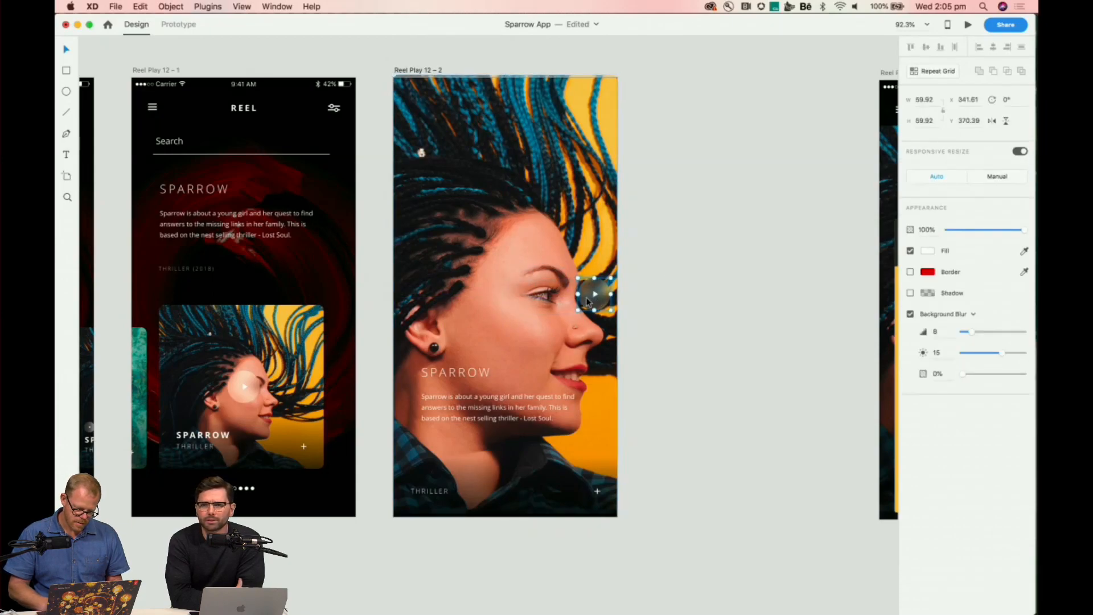
drag(594, 310, 515, 291)
click(596, 294)
shift+click(605, 288)
Move the Sparrow title and description block further down the enlarged photo, to just above the THRILLER label.
click(501, 405)
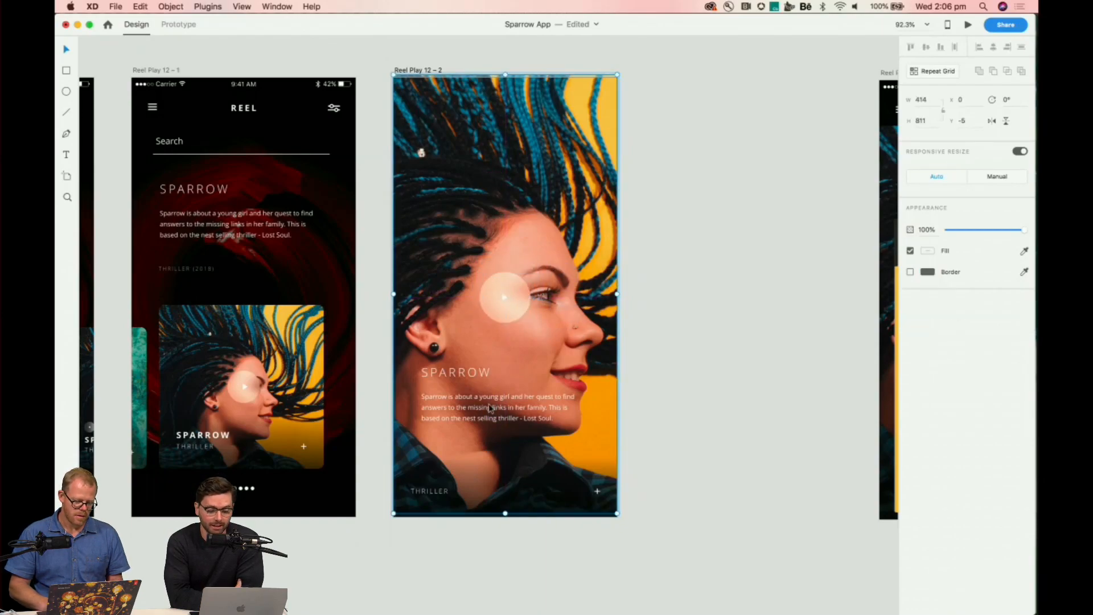
double_click(463, 374)
double_click(462, 375)
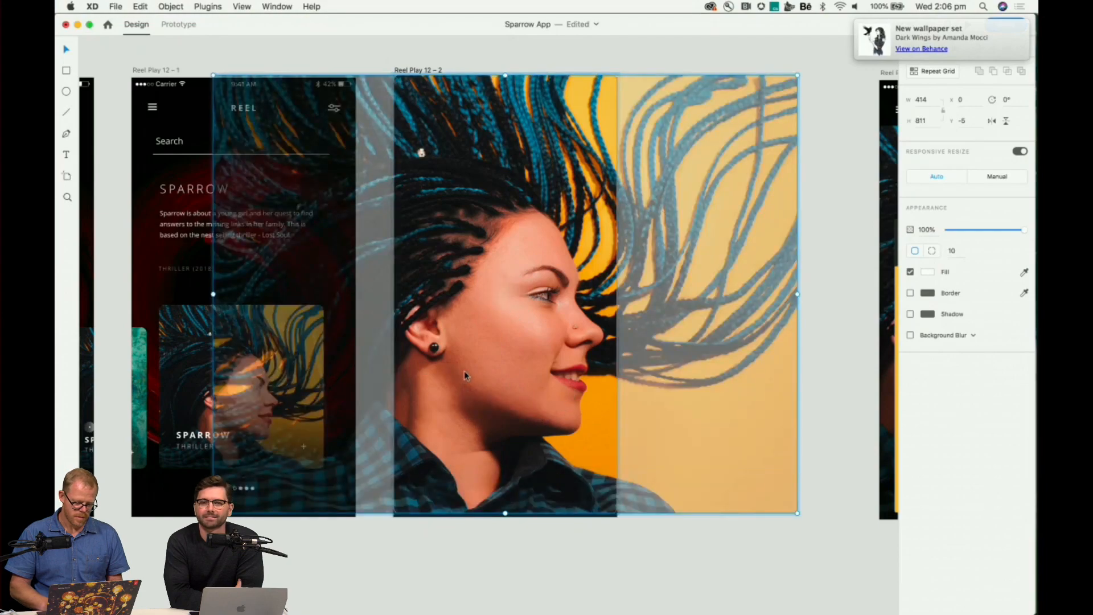
key(Escape)
click(497, 422)
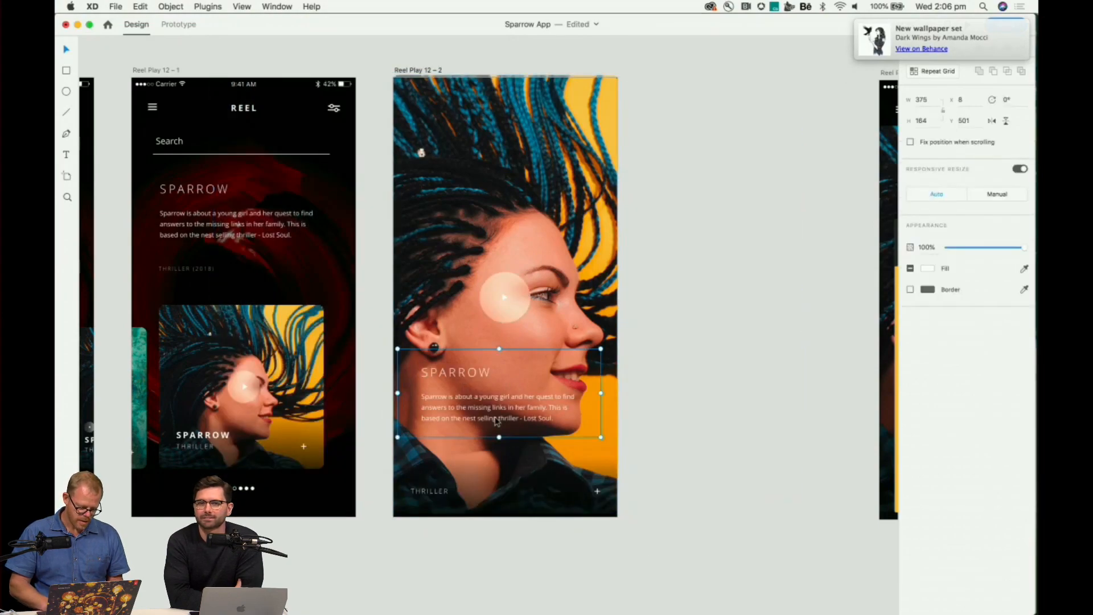
drag(497, 422, 497, 468)
Clear the THRILLER label's text inside the enlarged photo card.
click(433, 494)
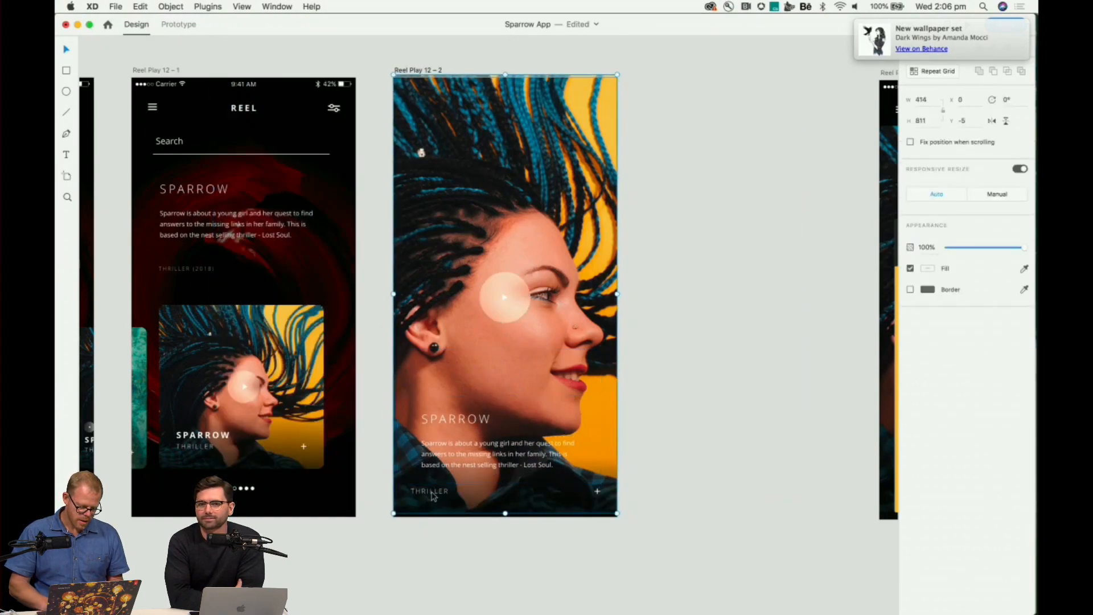
double_click(433, 494)
double_click(434, 494)
key(BackSpace)
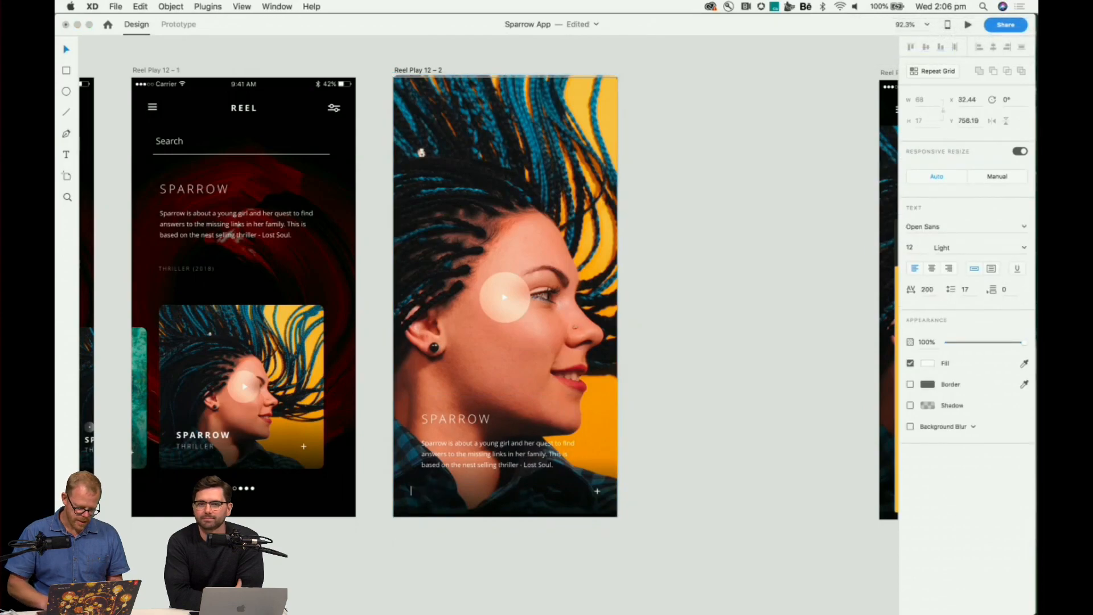
Switch to prototyping and link the whole Reel Play 12 – 1 artboard to Reel Play 12 – 2 with a Tap trigger.
scroll(203, 191, left, 2)
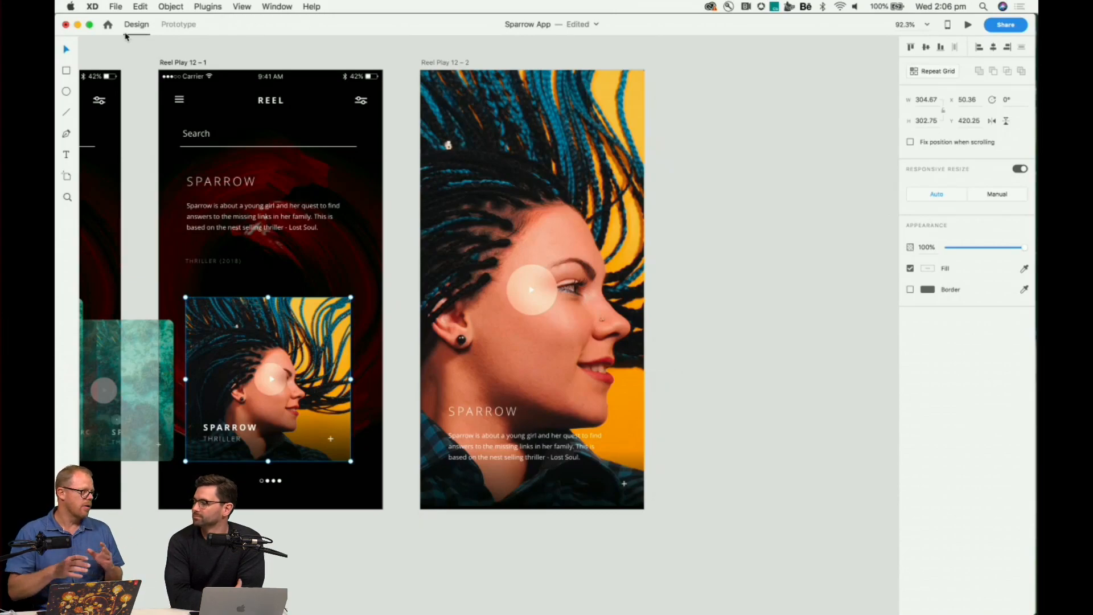
click(183, 26)
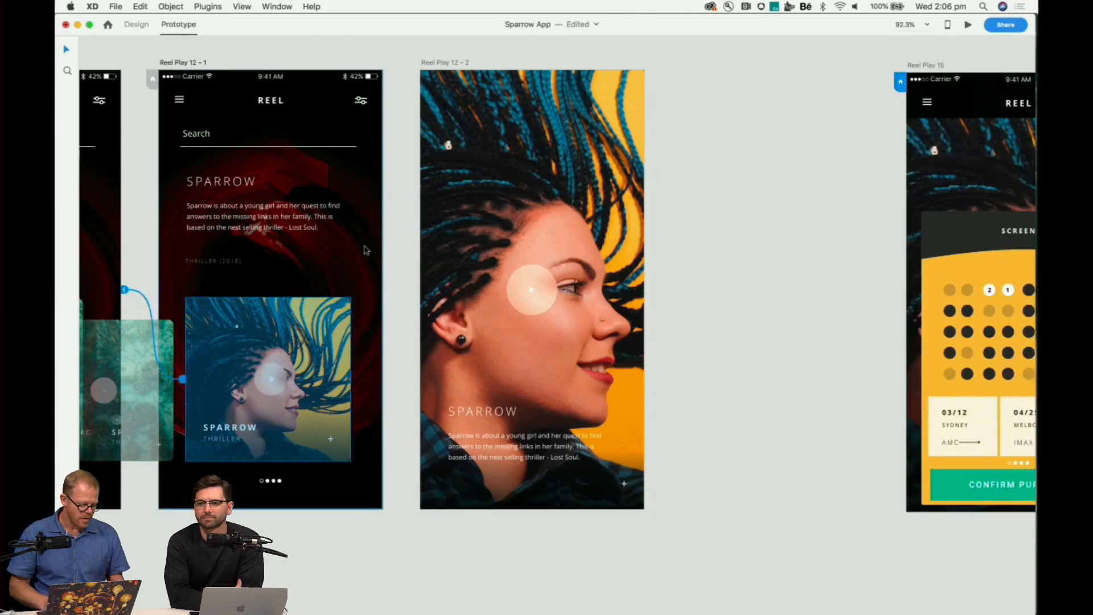
key(super+1)
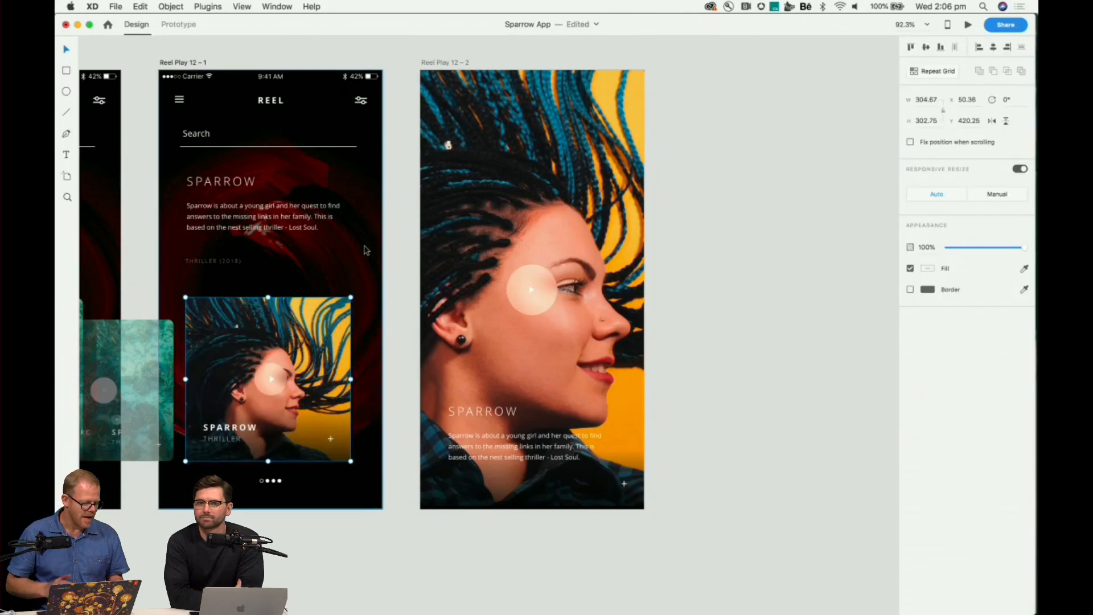
key(super+2)
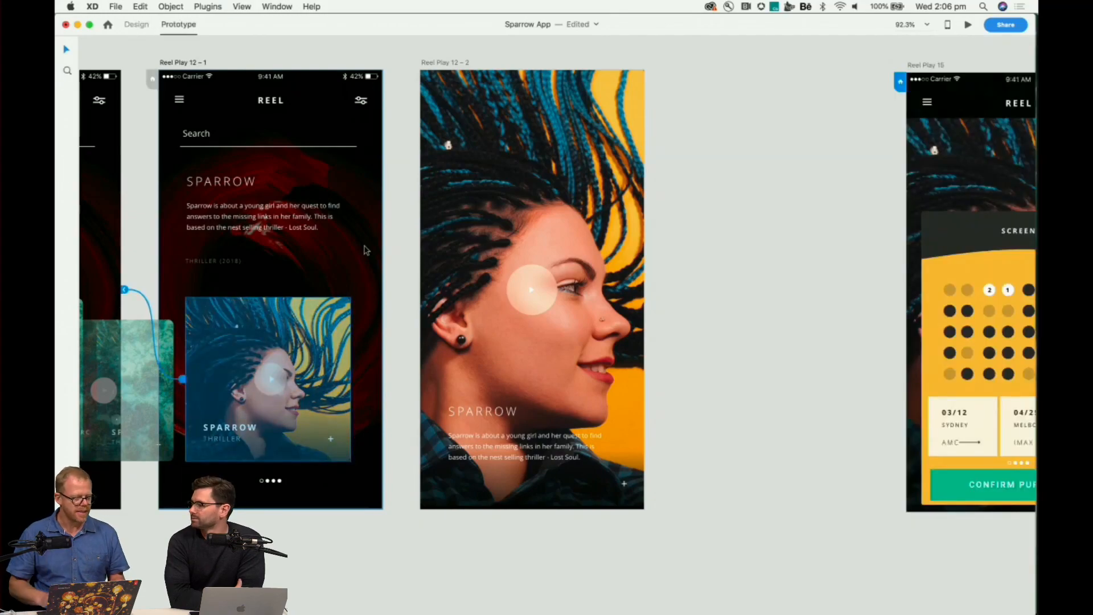
click(375, 290)
drag(387, 292, 447, 259)
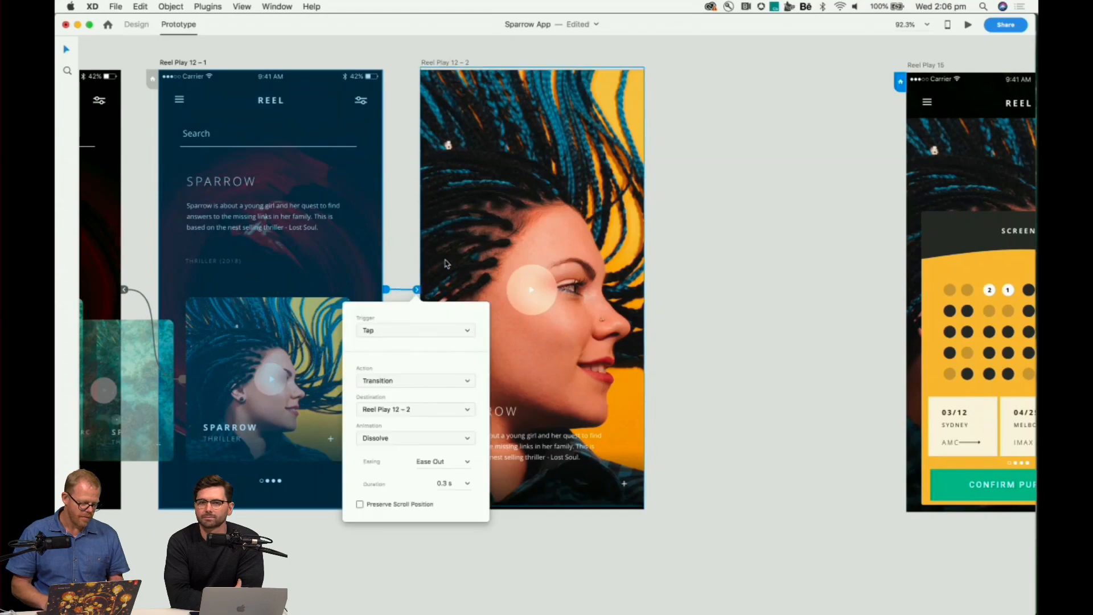
Set the link from Reel Play 12 – 1 to Reel Play 12 – 2 to Auto-Animate with a duration of 2 s.
click(388, 382)
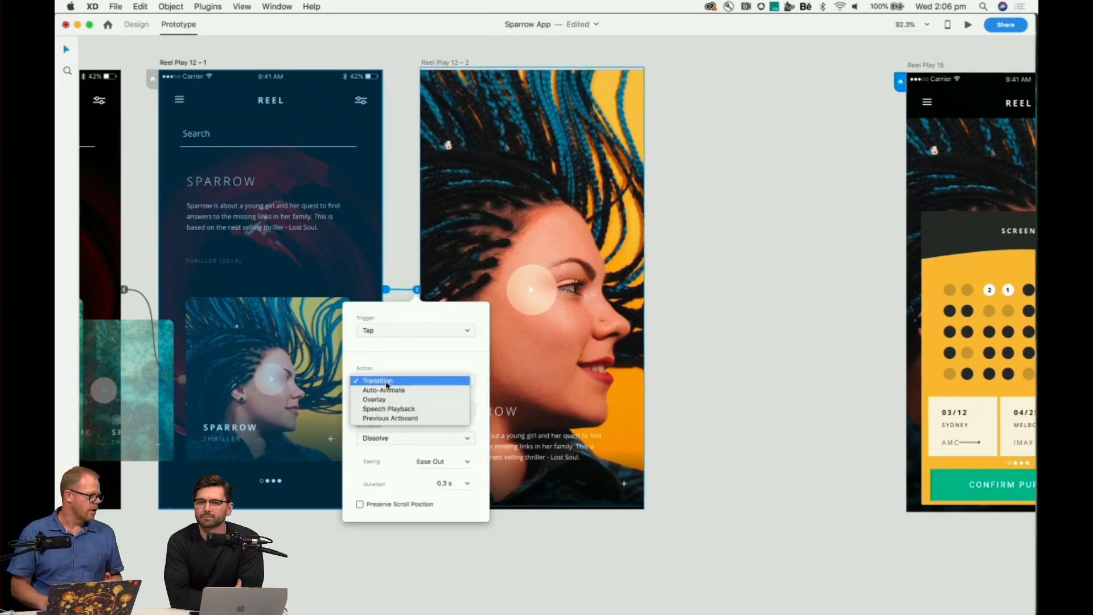
click(389, 390)
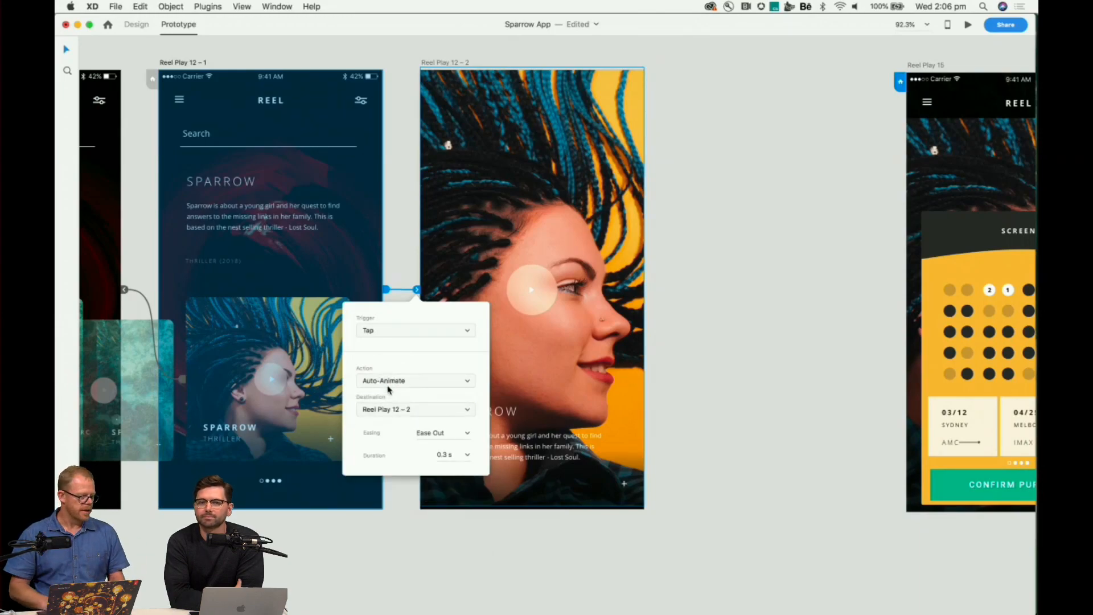
click(467, 458)
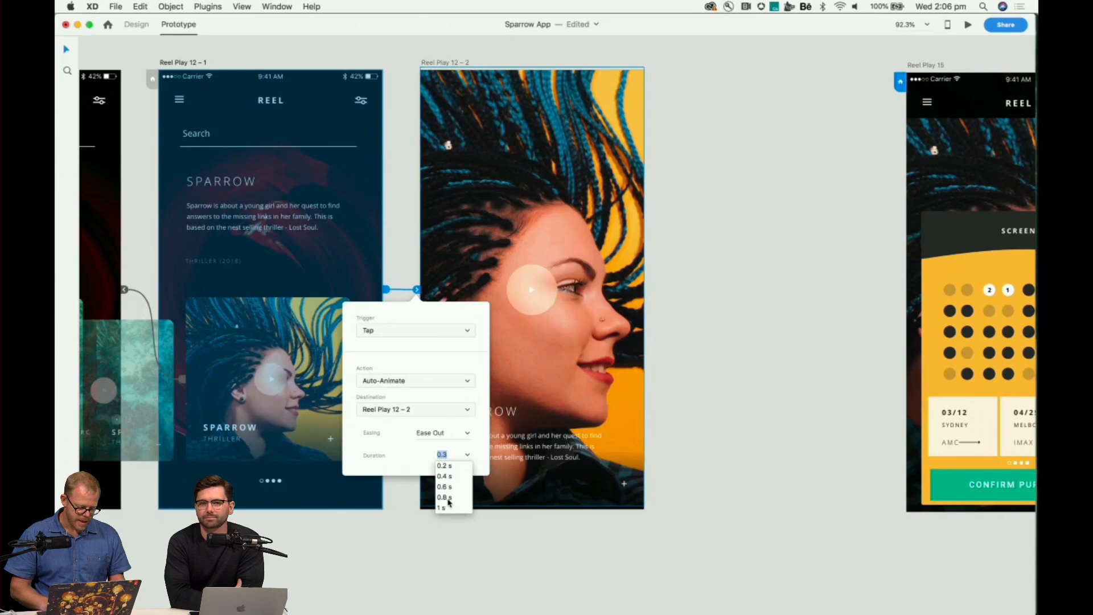
text(2)
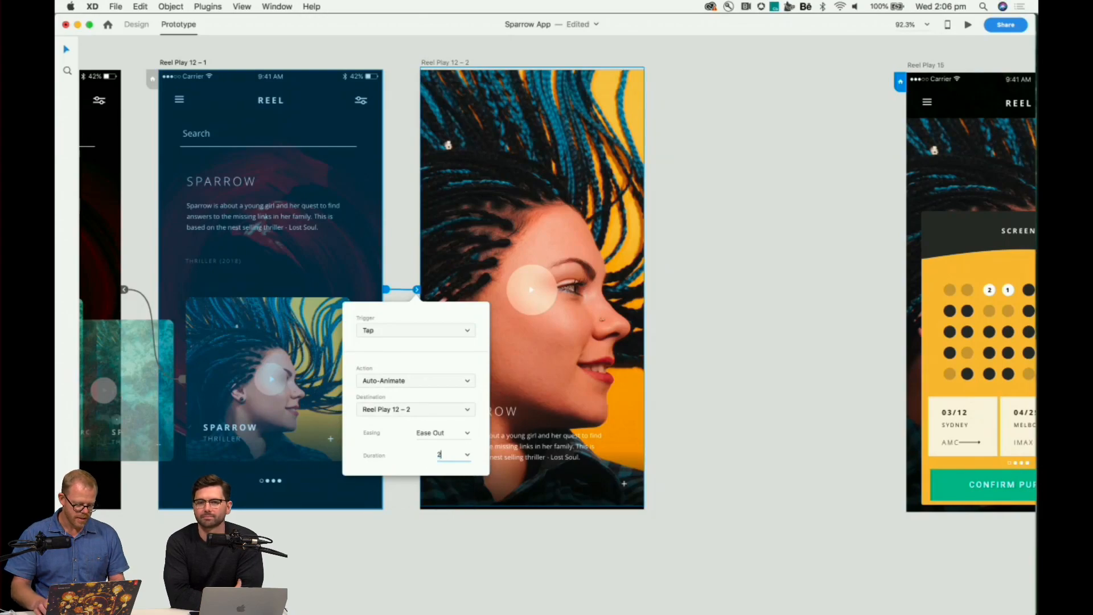
key(Return)
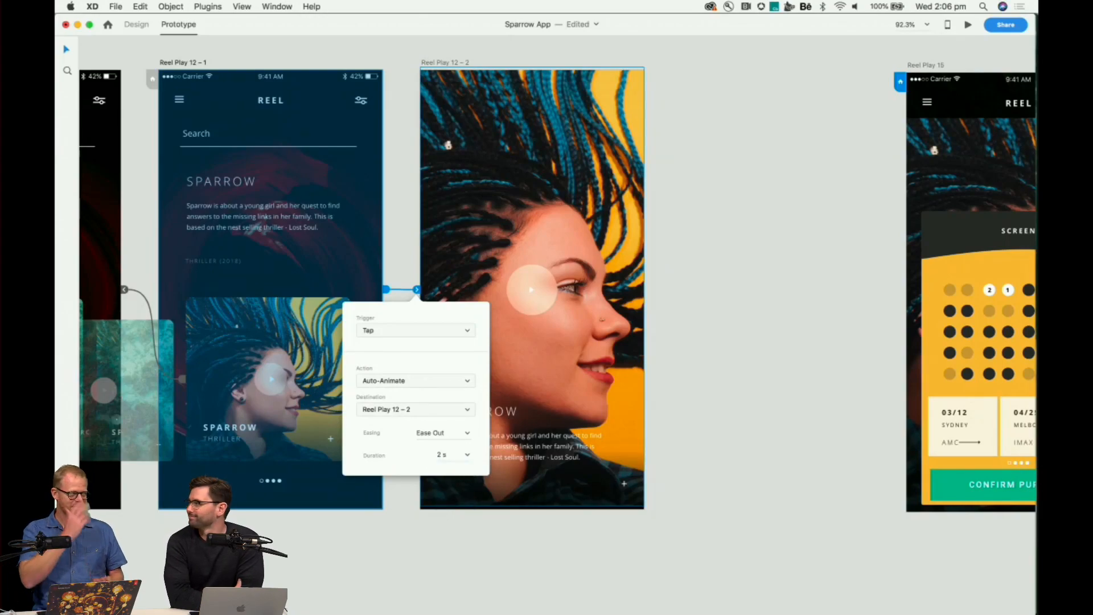
click(744, 300)
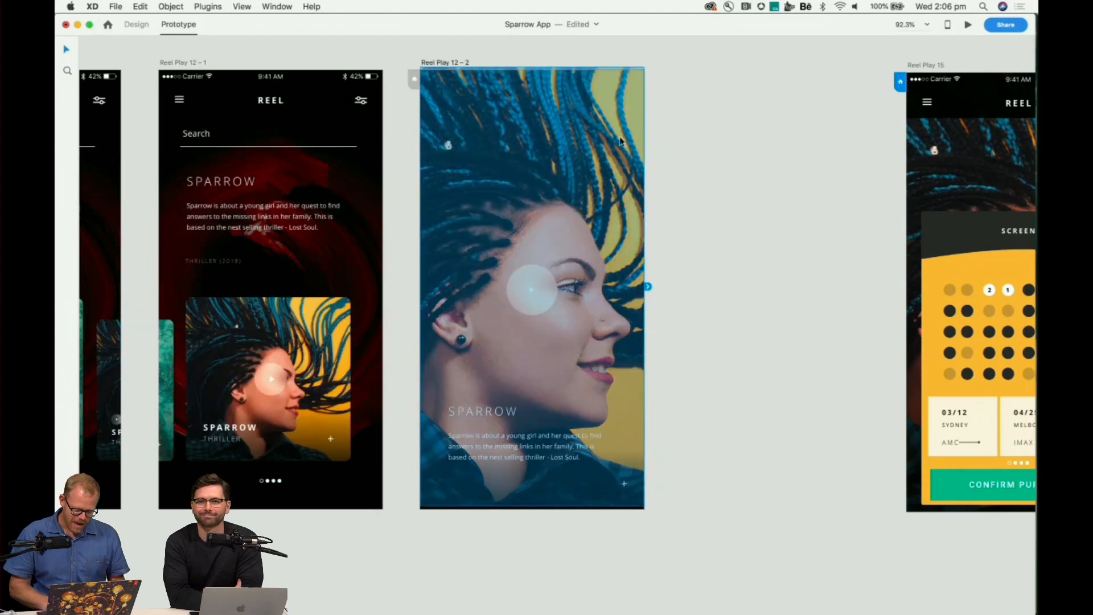
Give Reel Play 12 – 2 a Tap-triggered Speech Playback action in the Nicole voice saying "Hope you enjoy the movie".
click(648, 288)
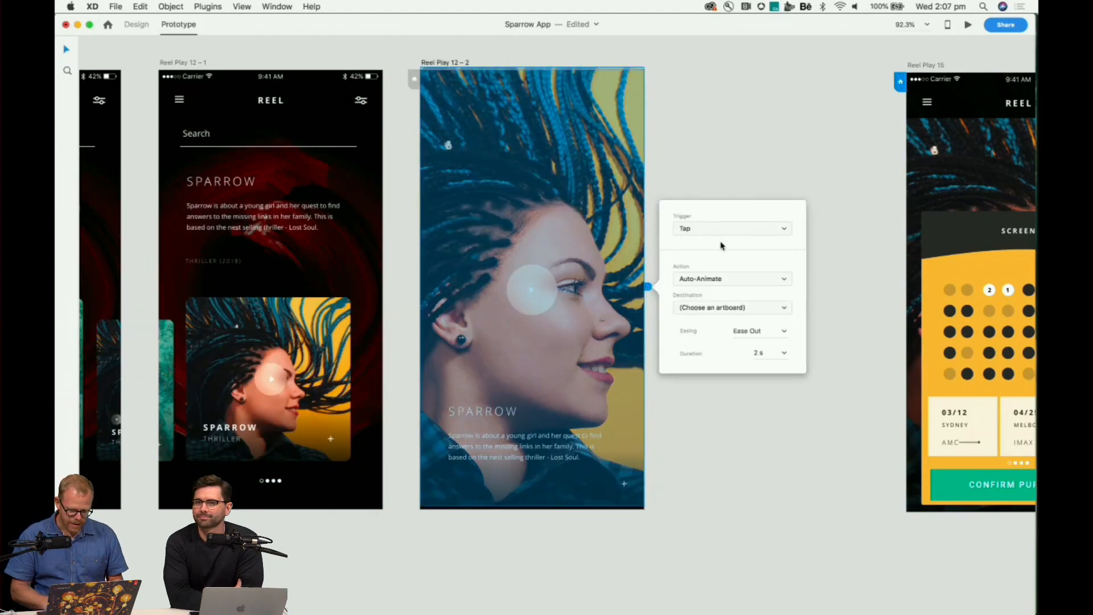
click(703, 279)
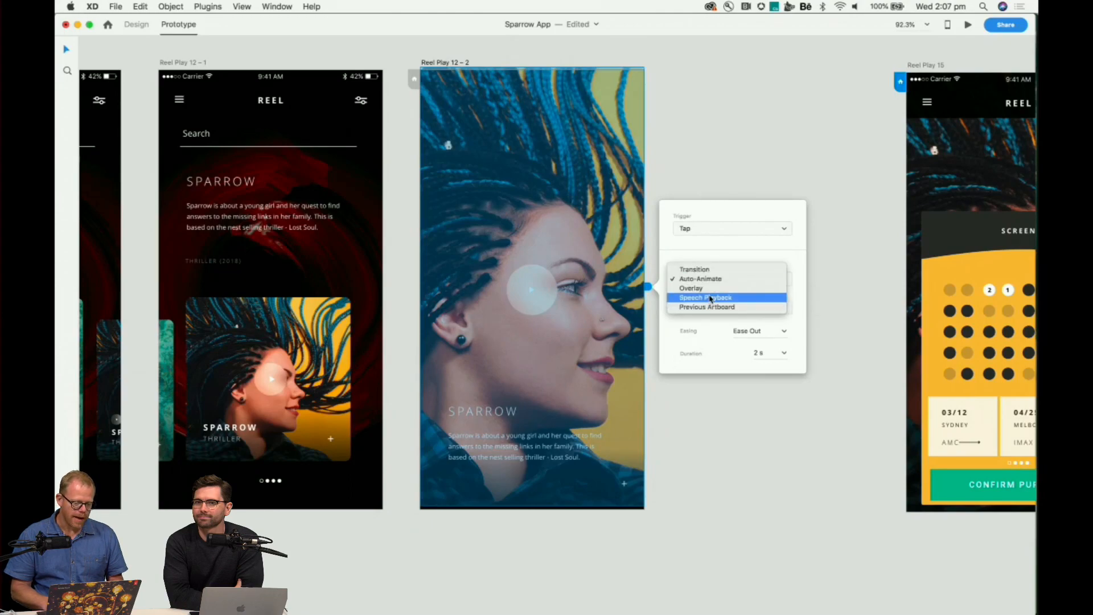
click(709, 298)
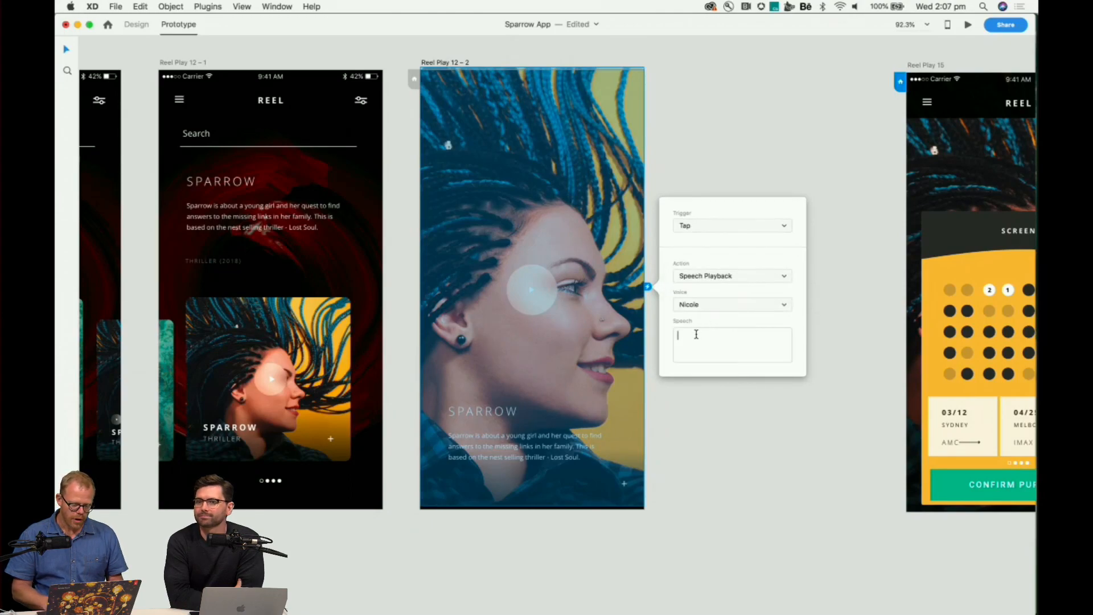
click(716, 309)
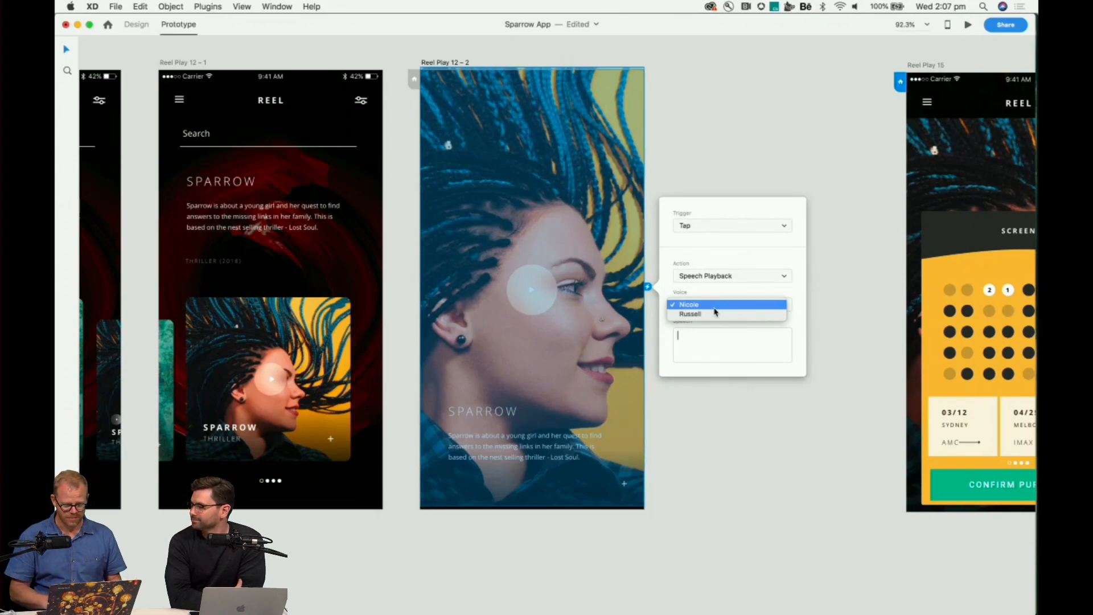
click(708, 335)
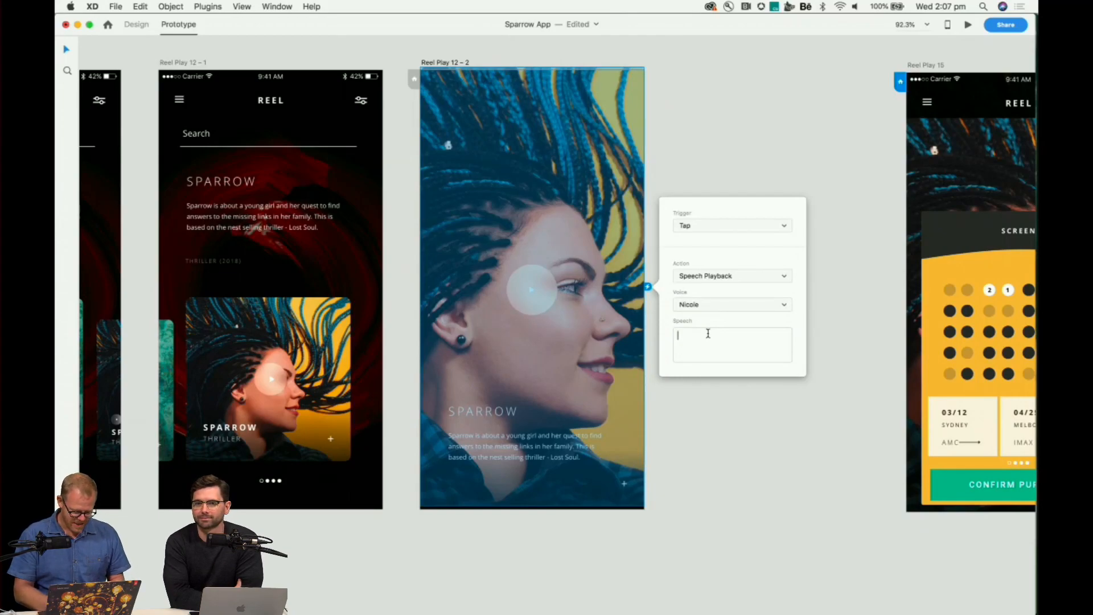
text(Hope you e)
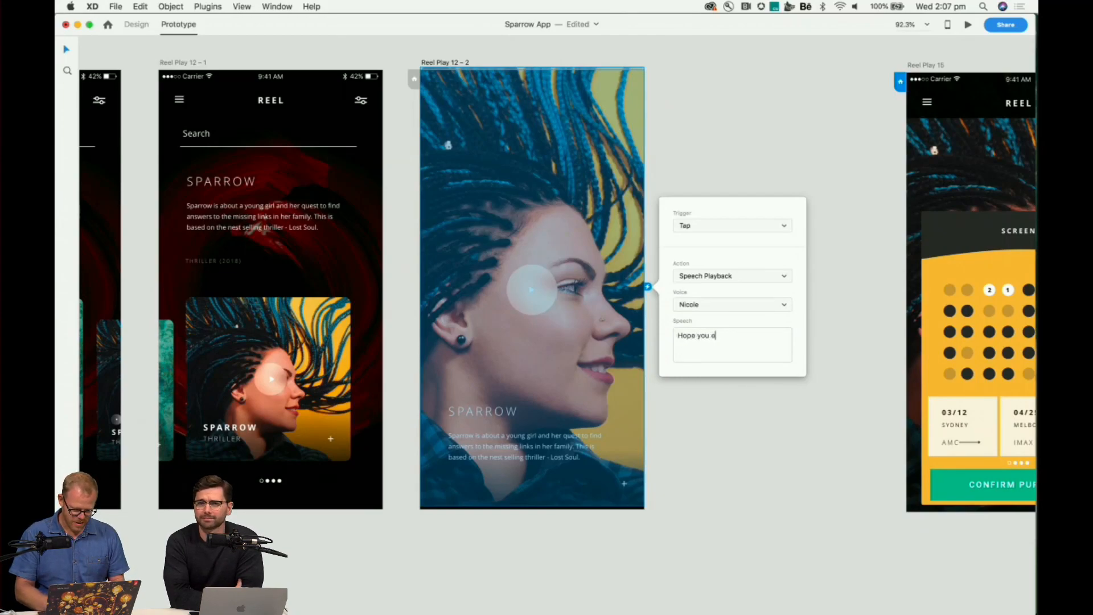
text(njoy the mo)
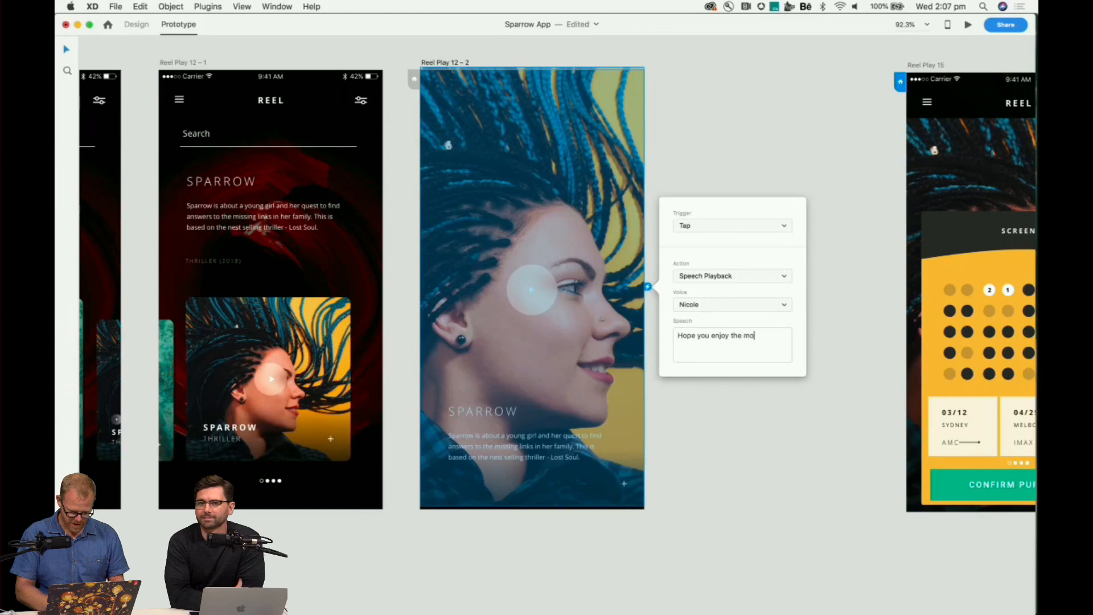
text(vie)
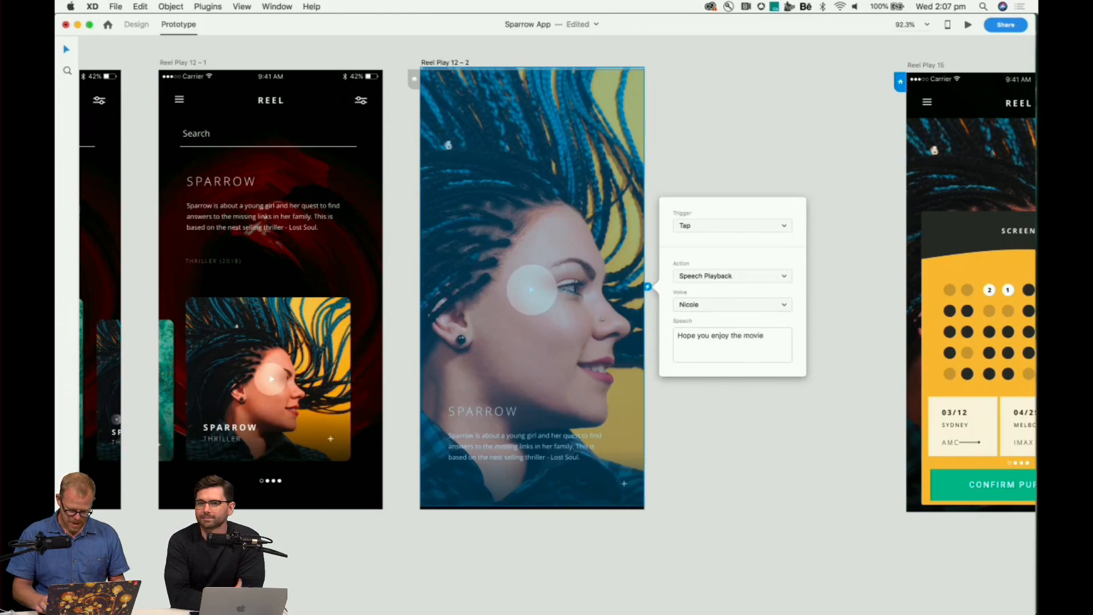
click(755, 436)
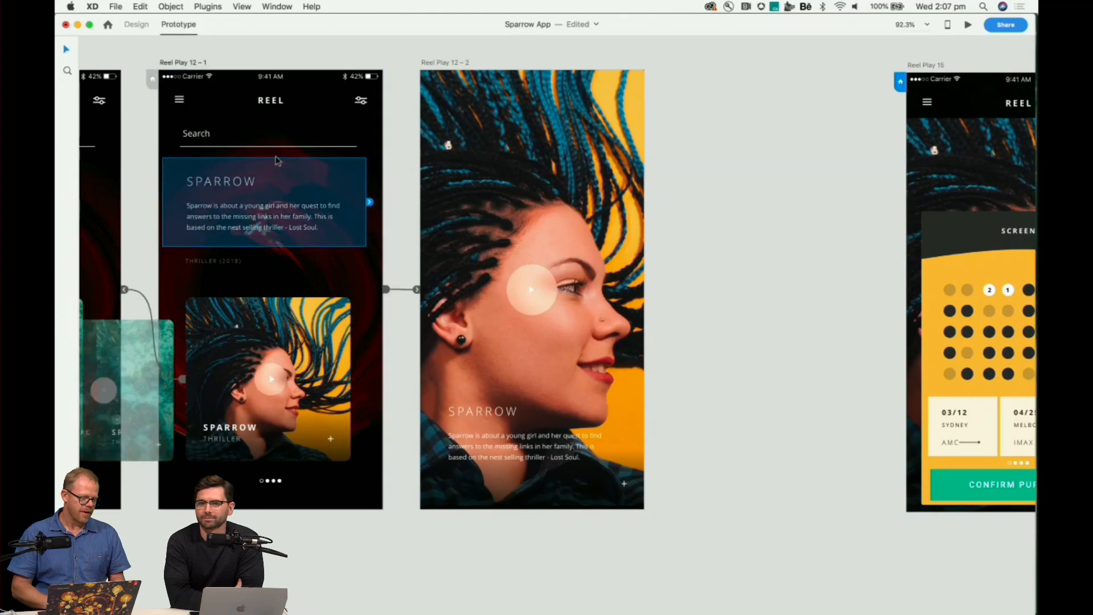
Preview the prototype from the Reel Play 12 artboard and place the preview window beside the linked artboards.
scroll(281, 160, left, 5)
click(92, 75)
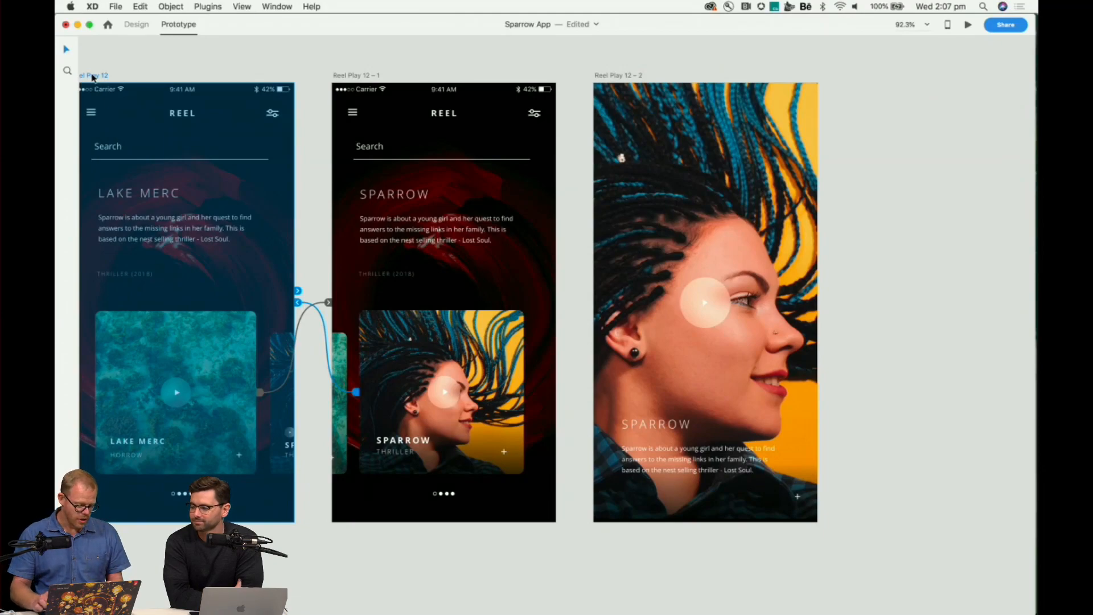
key(super+Return)
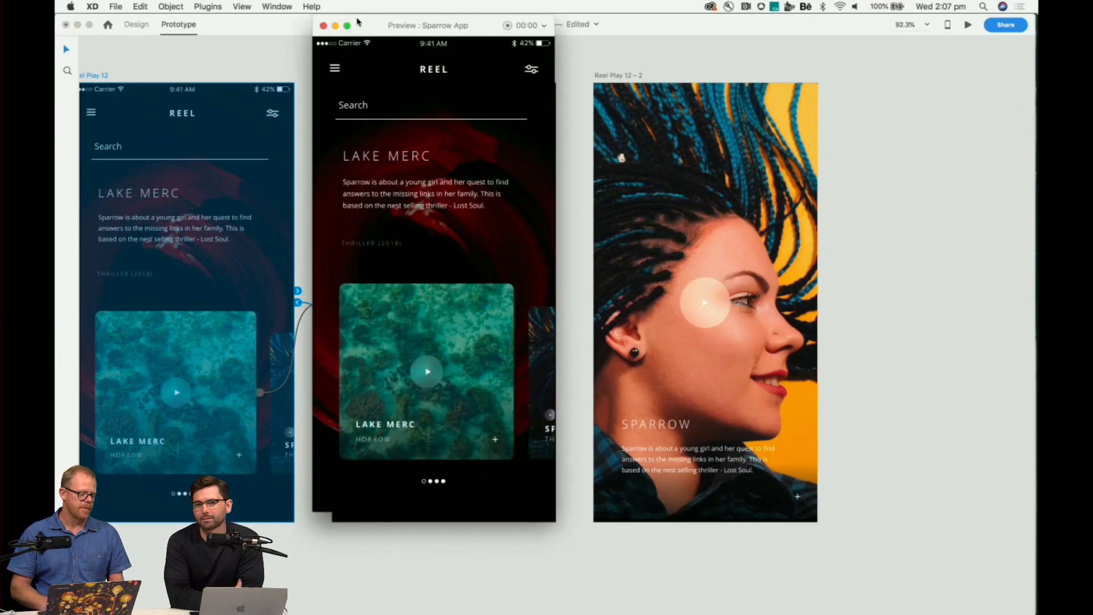
drag(358, 22, 338, 54)
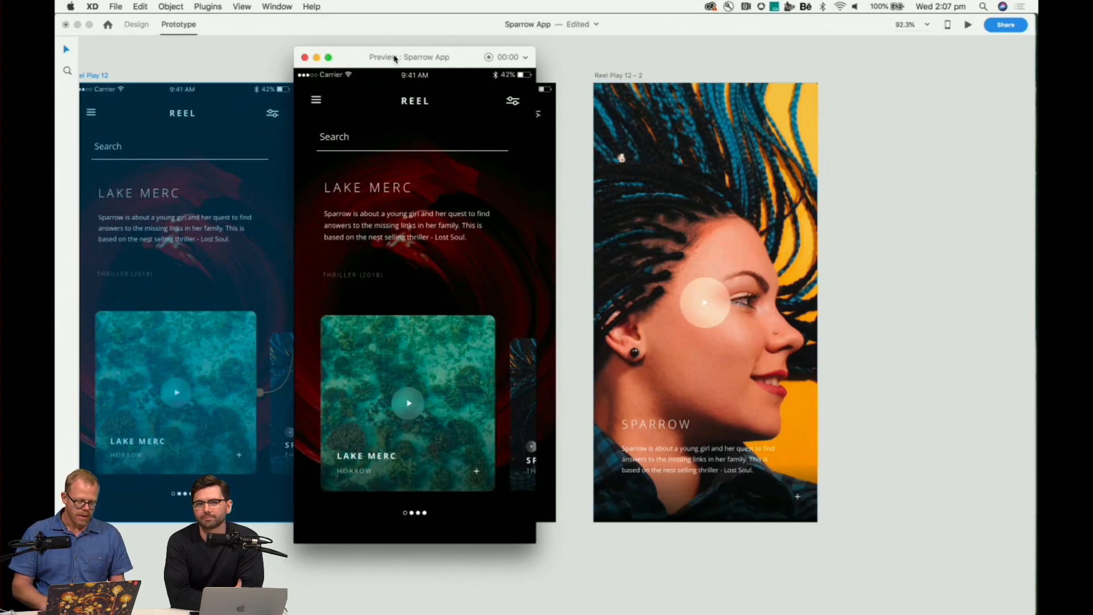
drag(397, 57, 865, 53)
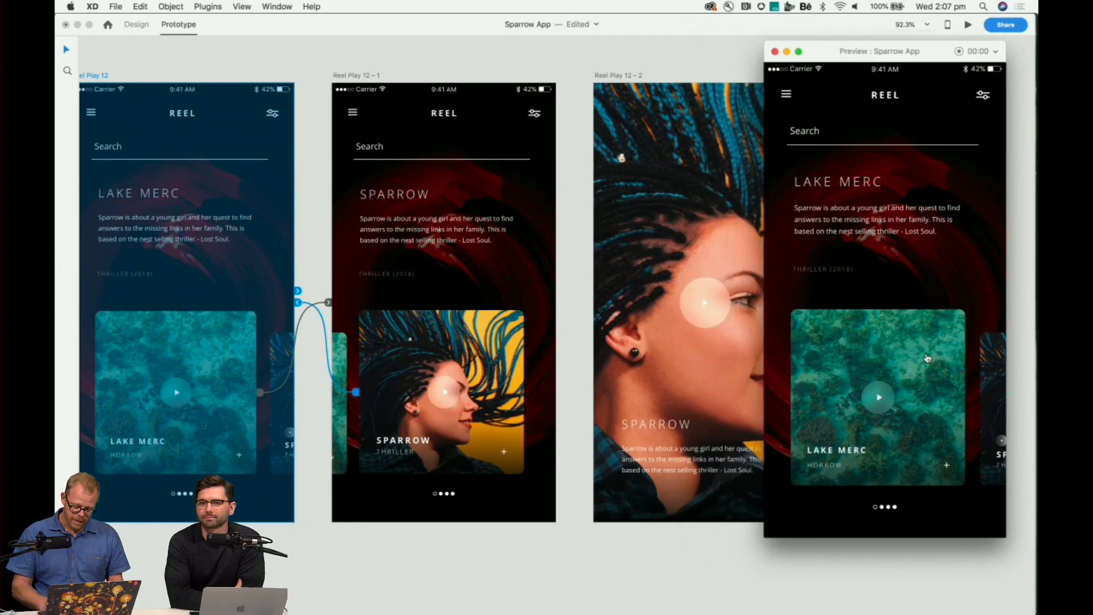
Test the prototype in the preview by swiping from Lake Merc to Sparrow, opening the full-screen Sparrow view and raising the sound volume.
drag(935, 353, 639, 389)
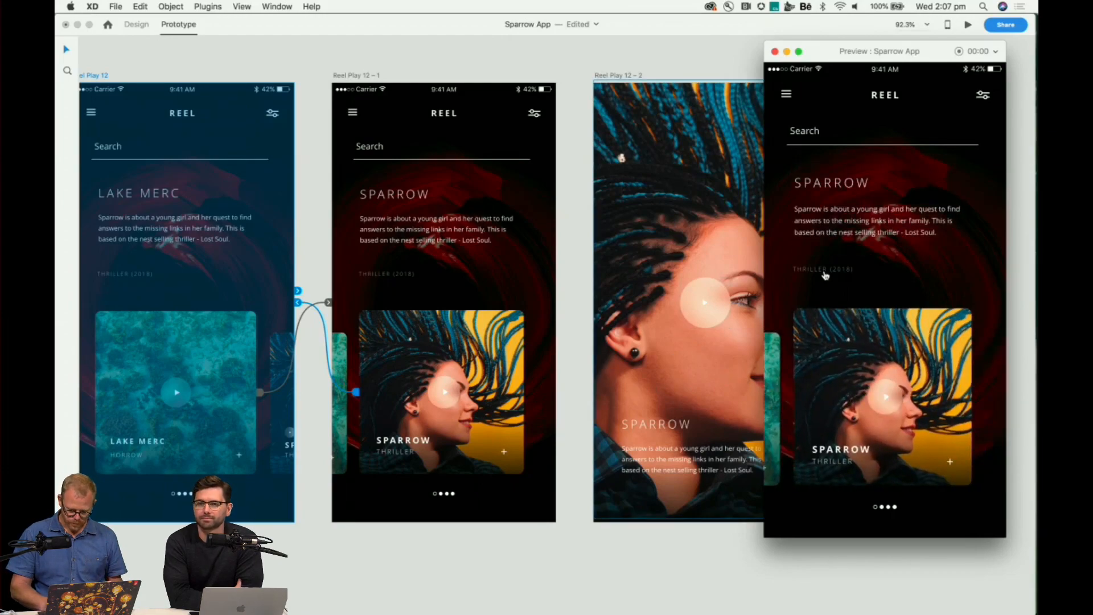
click(991, 237)
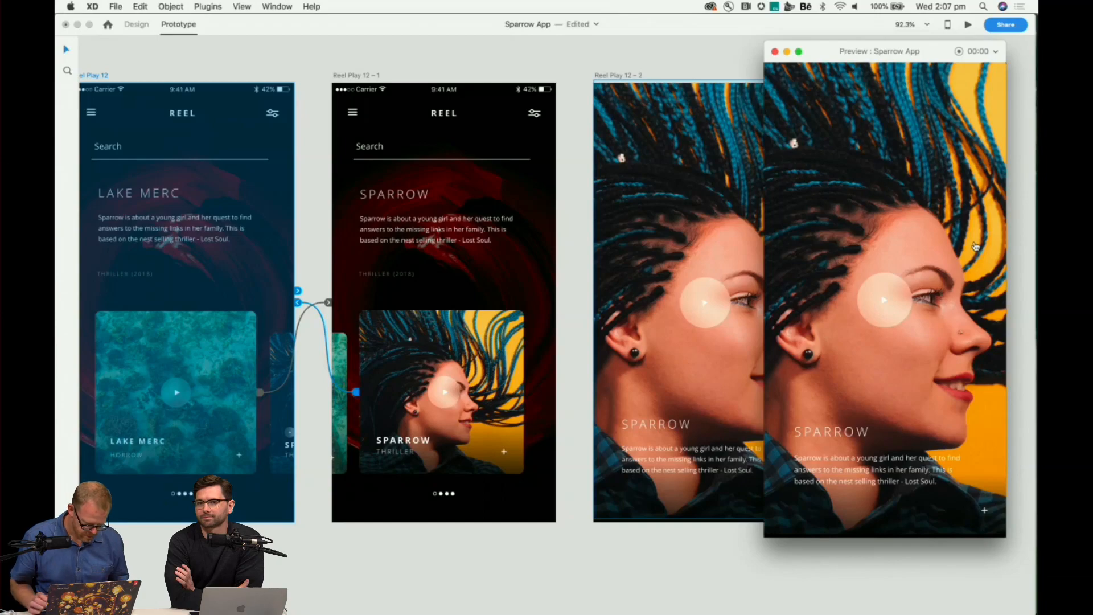
key(XF86AudioRaiseVolume)
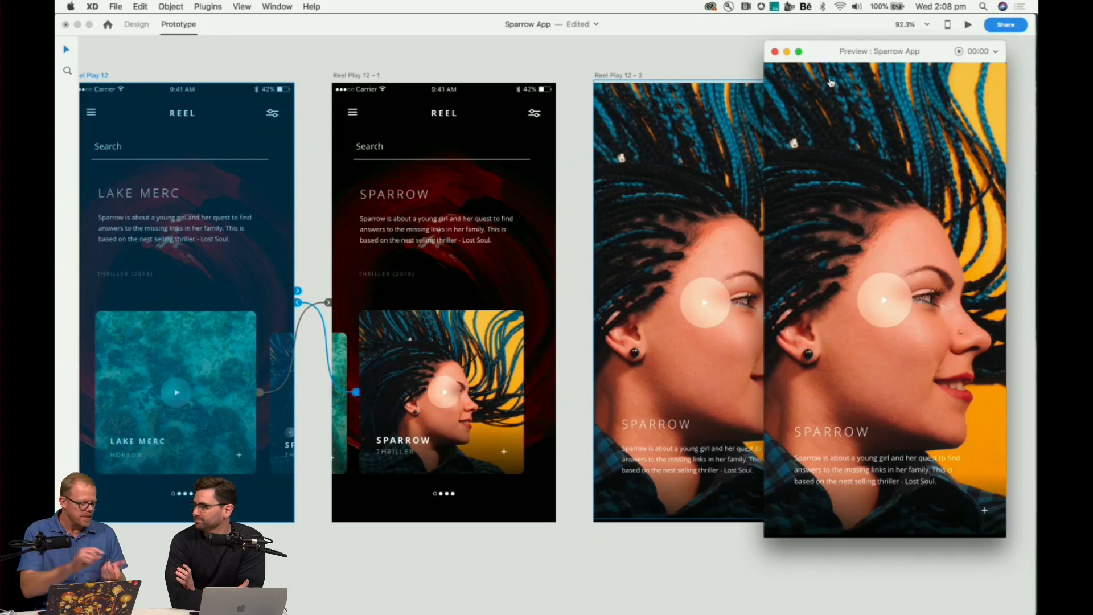
Close the prototype preview, show more of the artboards, and switch to InDesign with the Sparrow A4 poster.
click(775, 52)
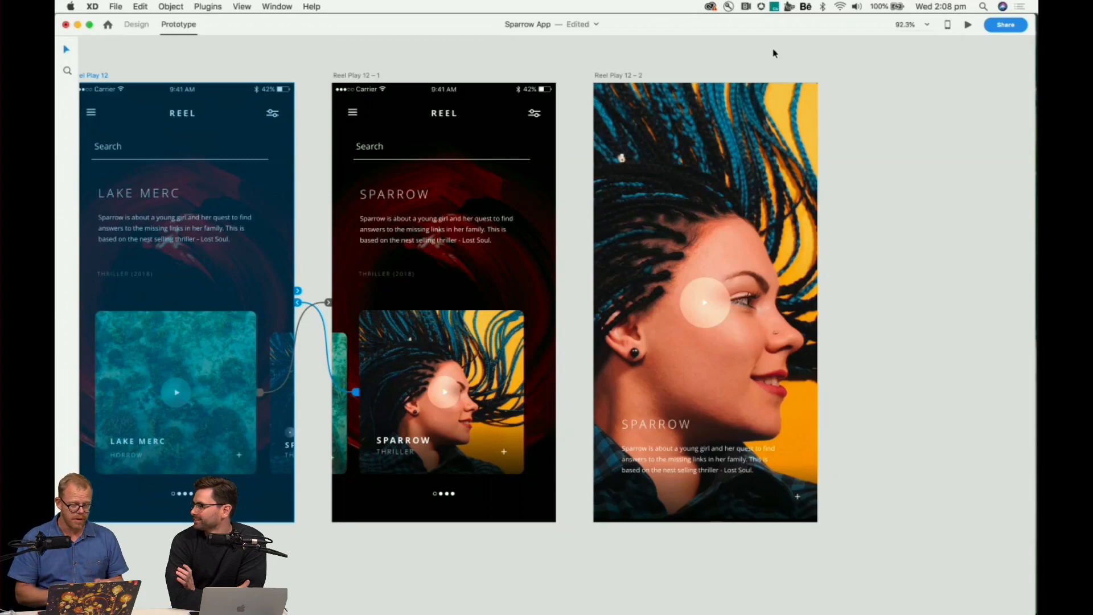
scroll(569, 165, down, 3)
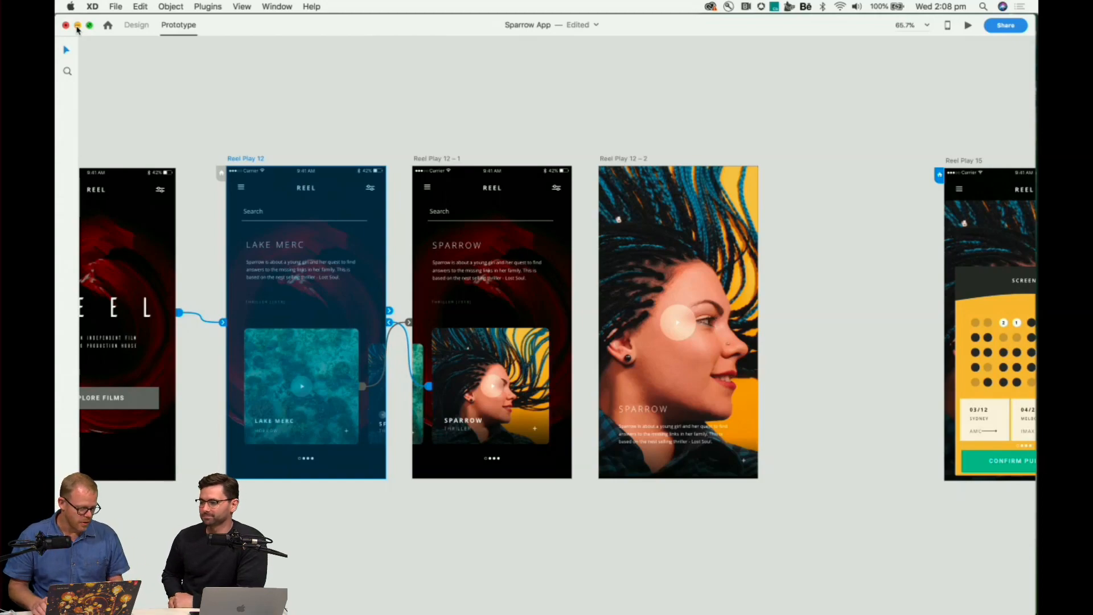
key(super+Tab)
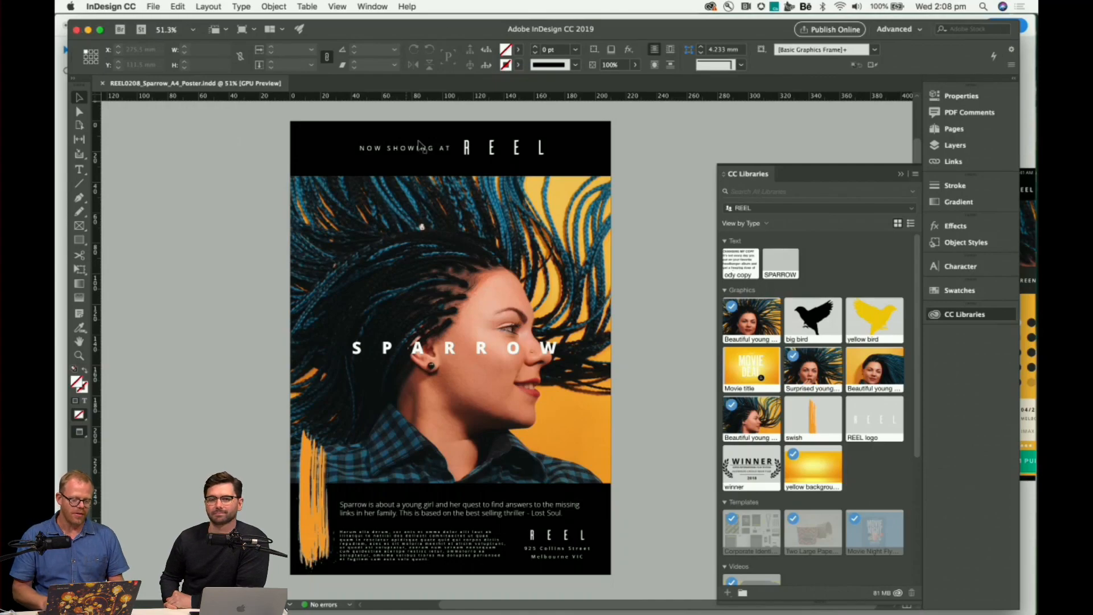
Examine the graphics, templates, videos, motion graphics, models and materials stored in the REEL Creative Cloud library.
click(450, 332)
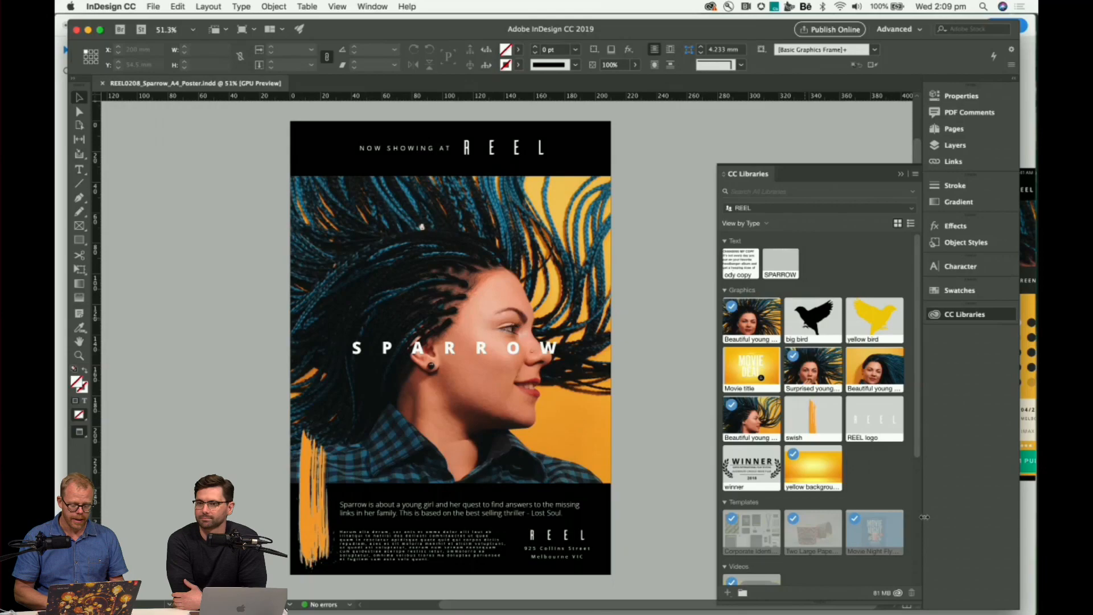
scroll(876, 477, down, 5)
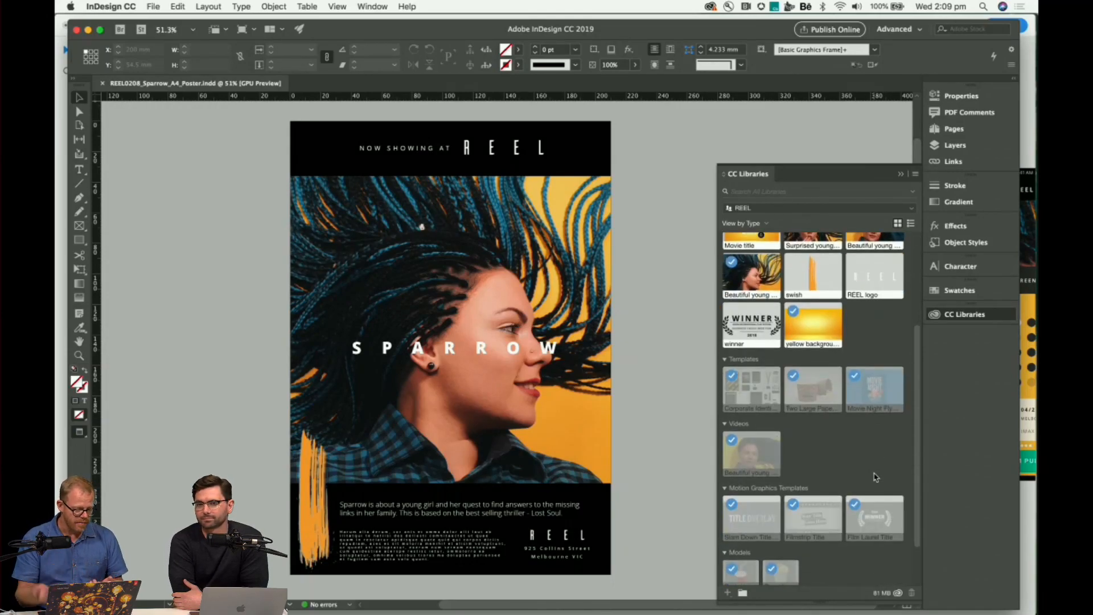
scroll(876, 478, down, 2)
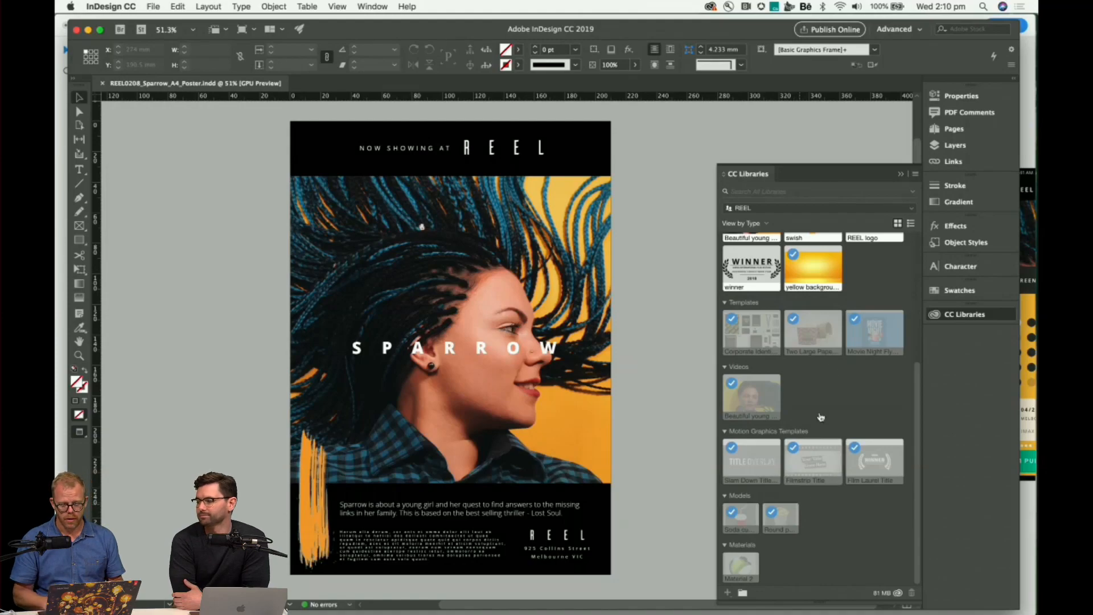
scroll(881, 272, up, 5)
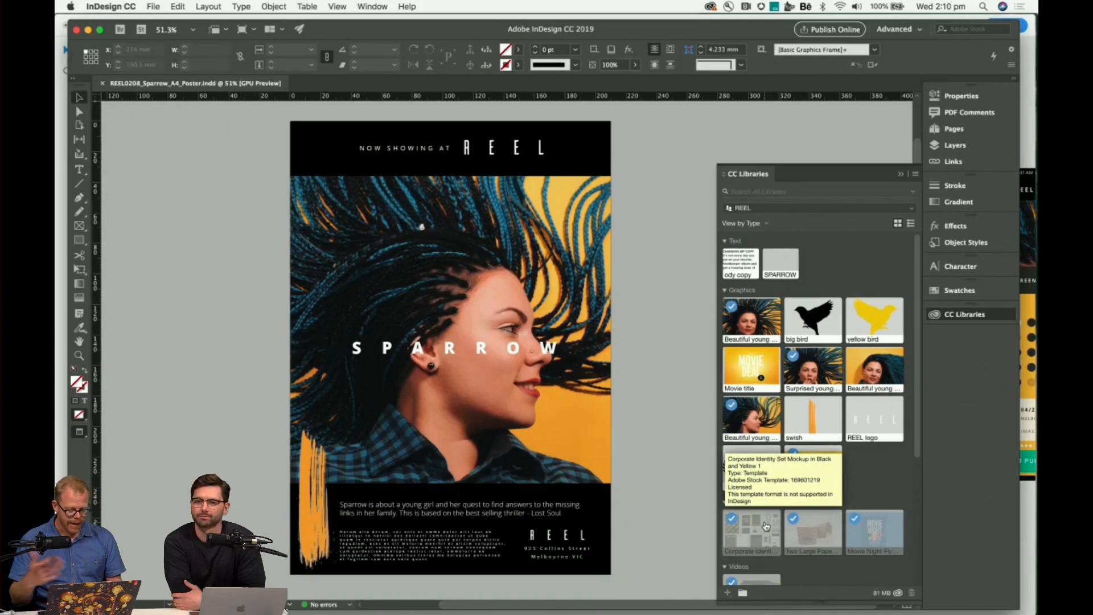
scroll(766, 526, down, 5)
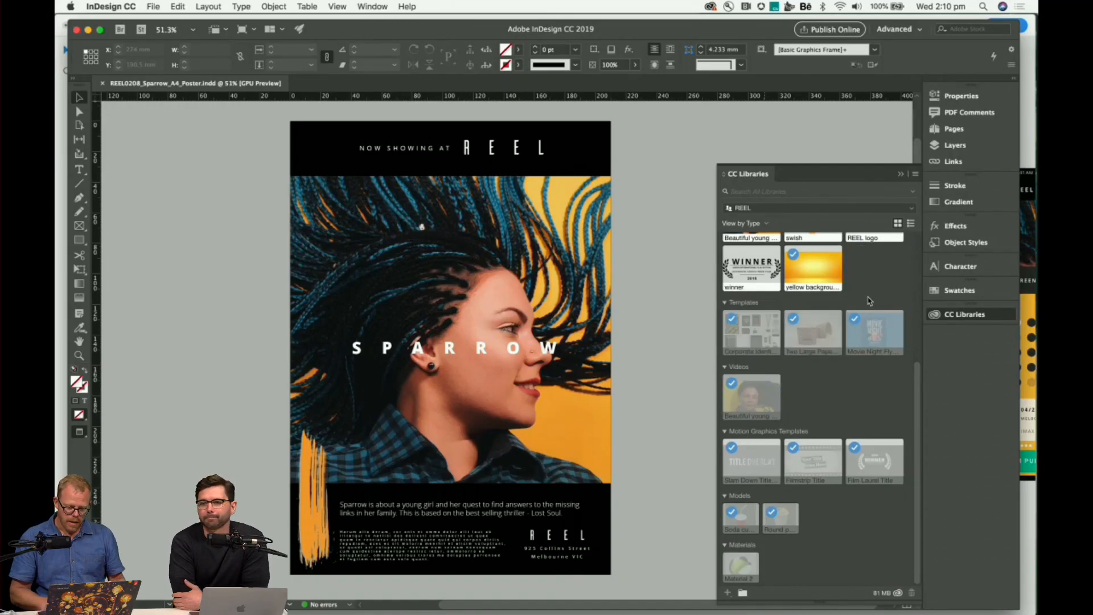
scroll(848, 324, up, 5)
click(536, 210)
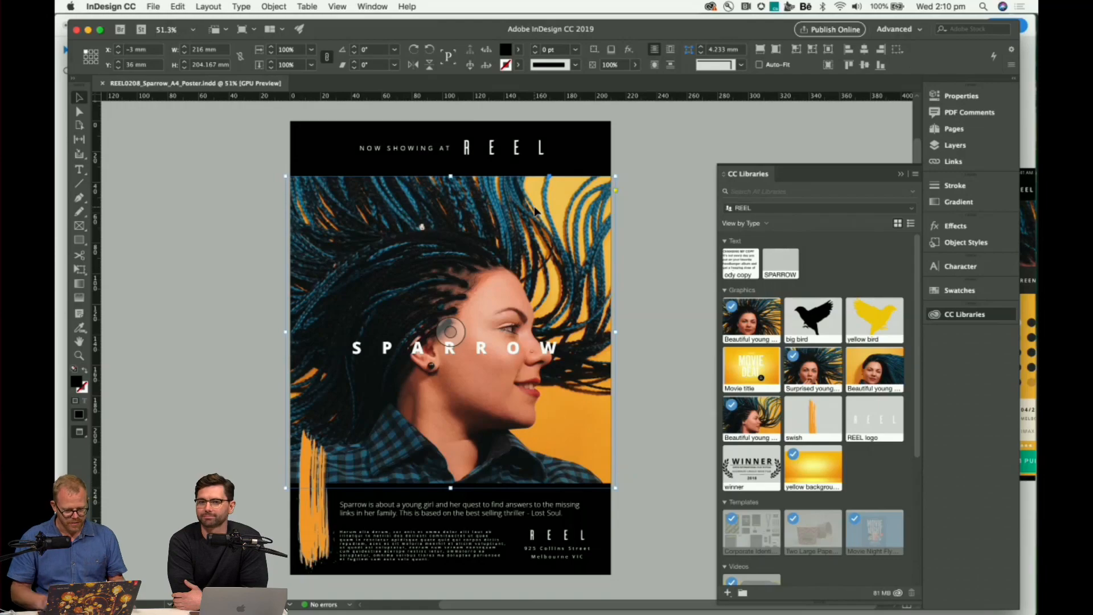
Bring up the poster's PDF comments and switch to Acrobat to read the review notes in REEL0208_Sparrow_A4_Feedback.pdf.
click(949, 114)
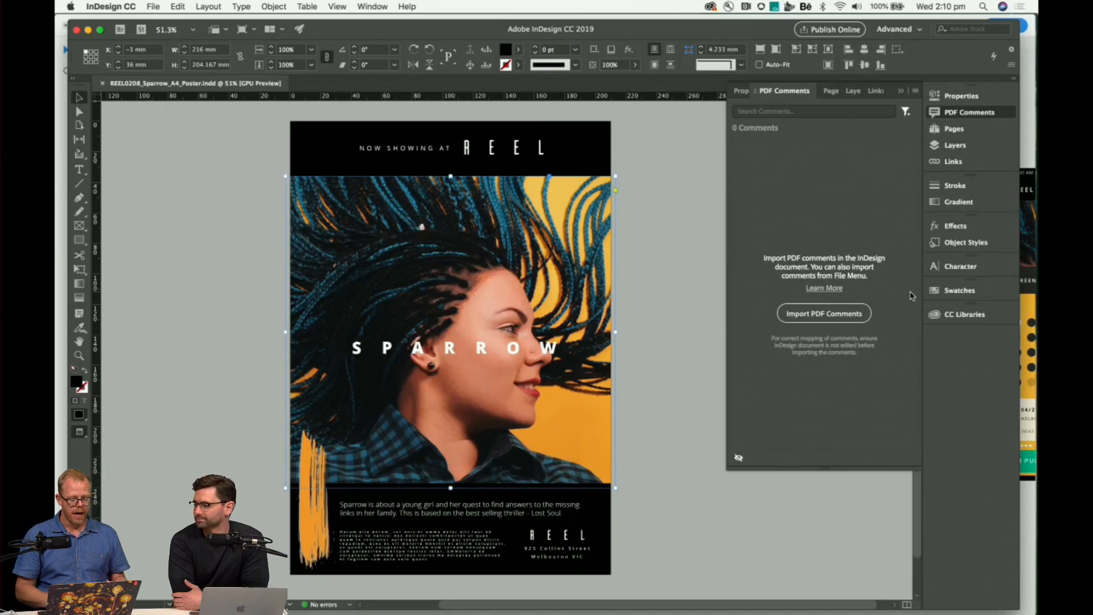
key(super+Tab)
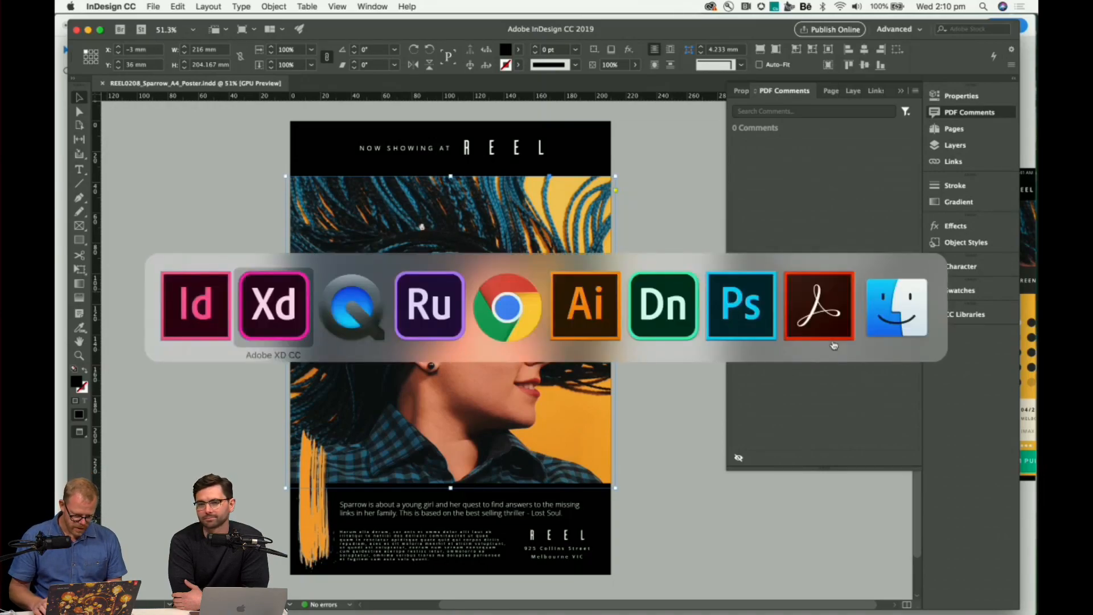
key(super+Tab)
key(super+Tab)
key(super+Tab)
key(super+Tab)
key(super+Tab)
key(super+Tab)
key(super+Tab)
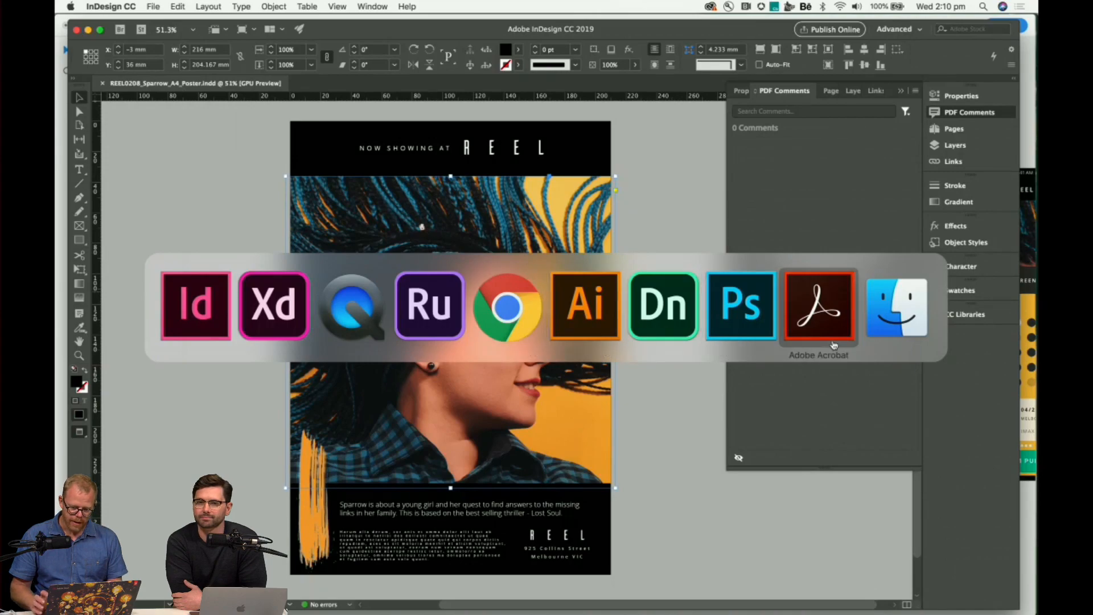
click(833, 344)
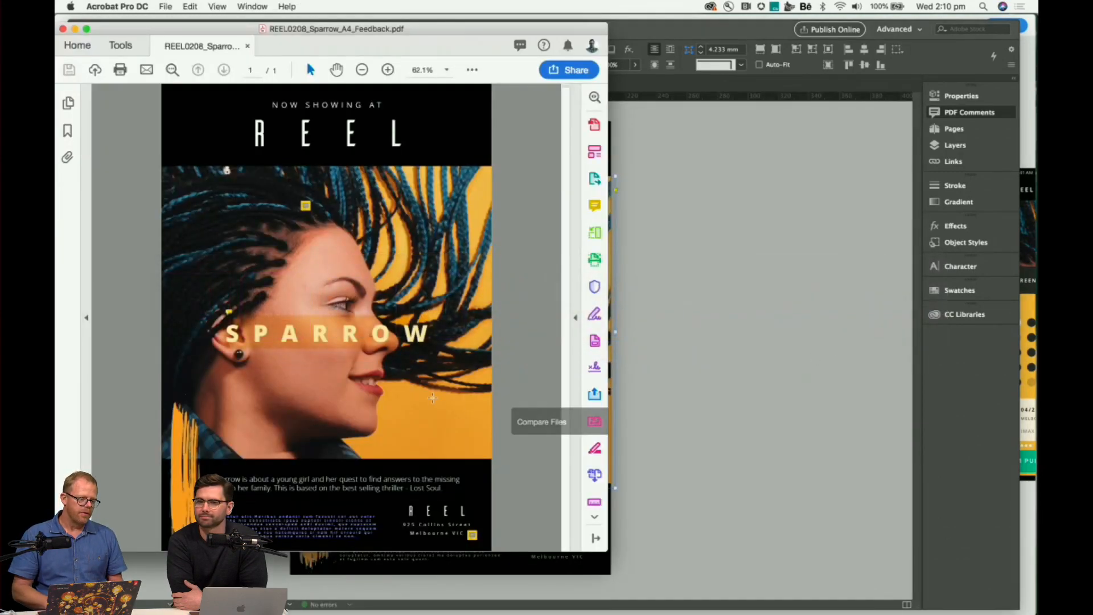
mouse_move(306, 204)
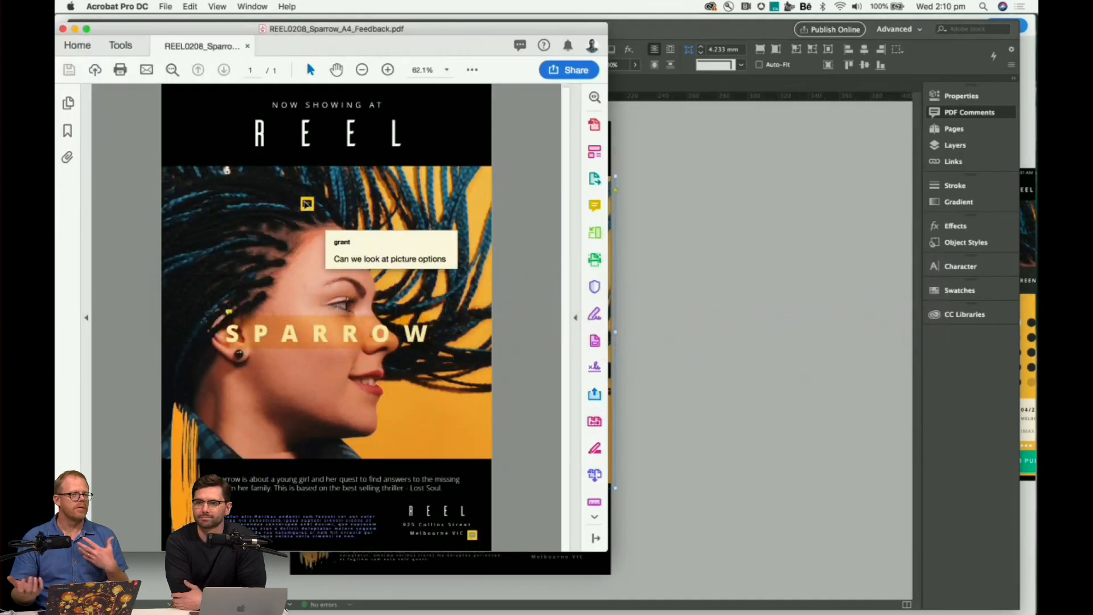
mouse_move(334, 337)
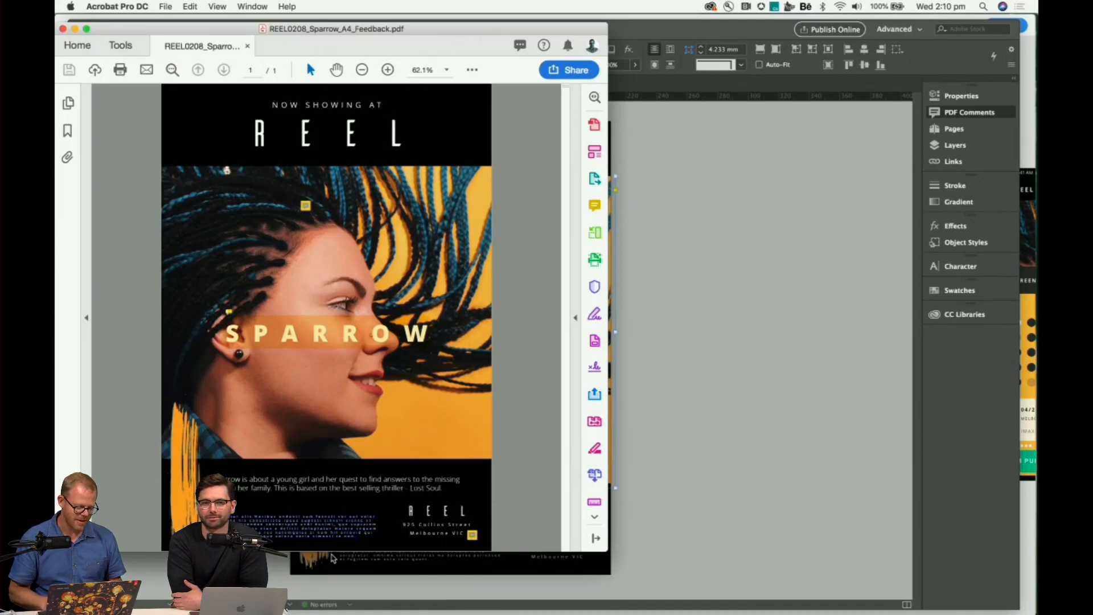
mouse_move(300, 531)
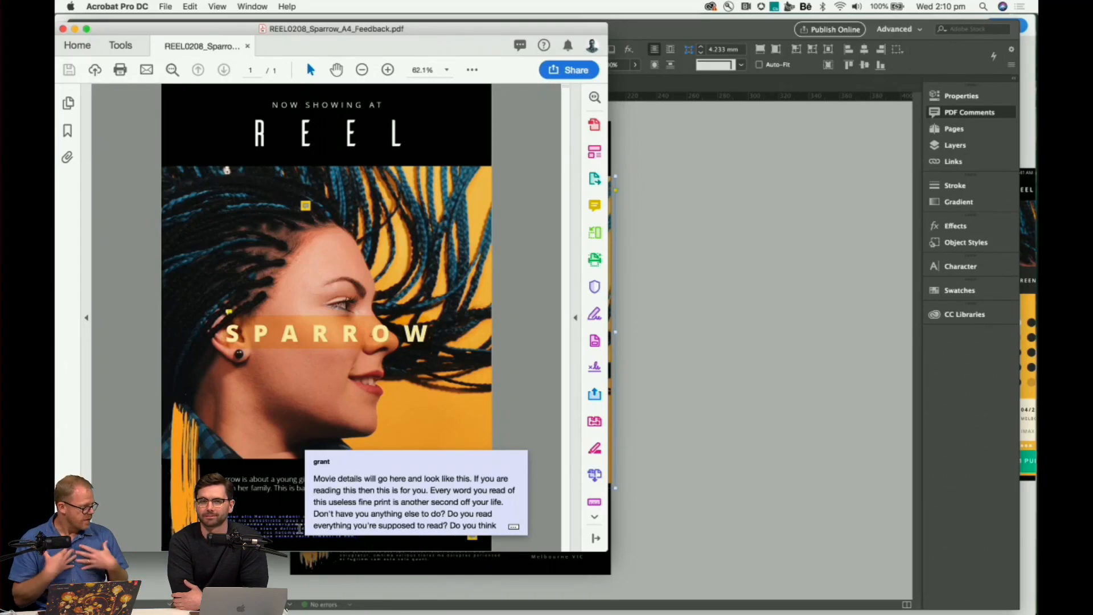
Return to InDesign and import the PDF comments from REEL0208_Sparrow_A4_Feedback.pdf in the Desktop's APAC Demo folder.
click(692, 412)
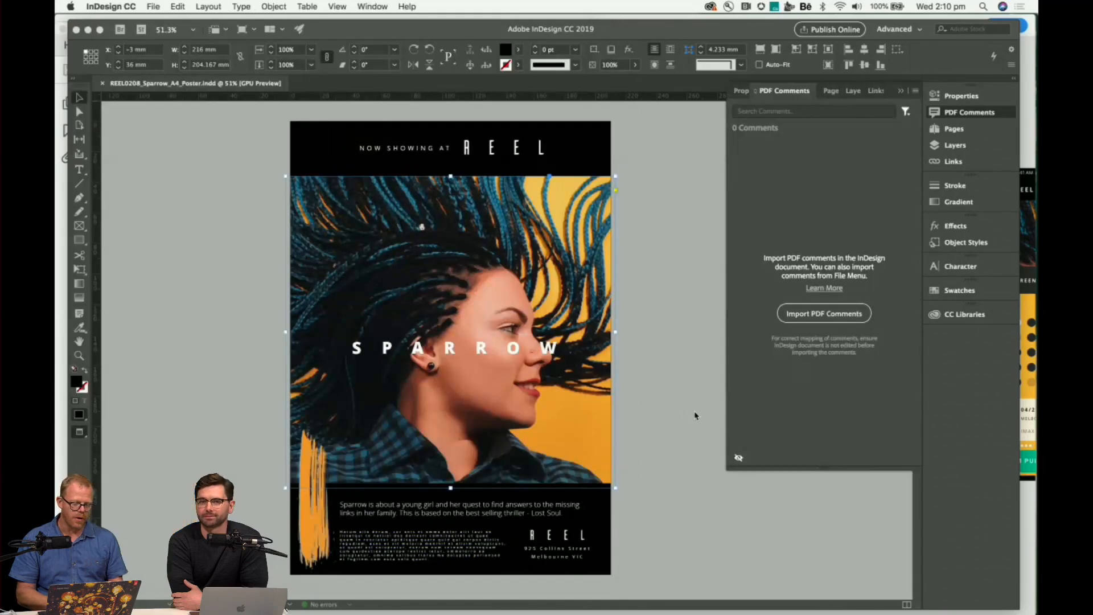
click(832, 315)
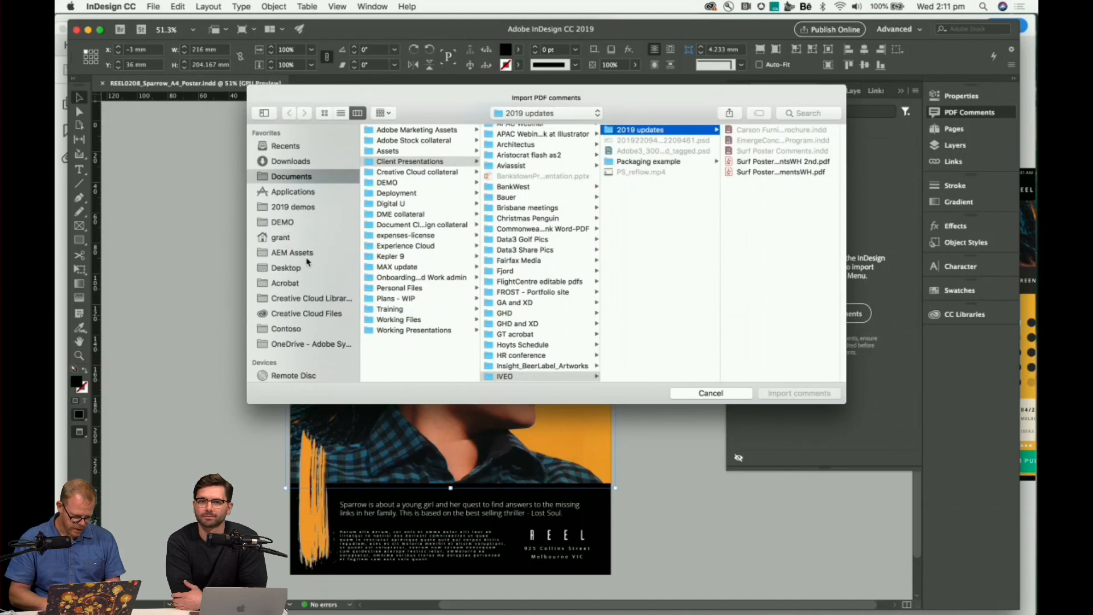
click(283, 268)
click(410, 141)
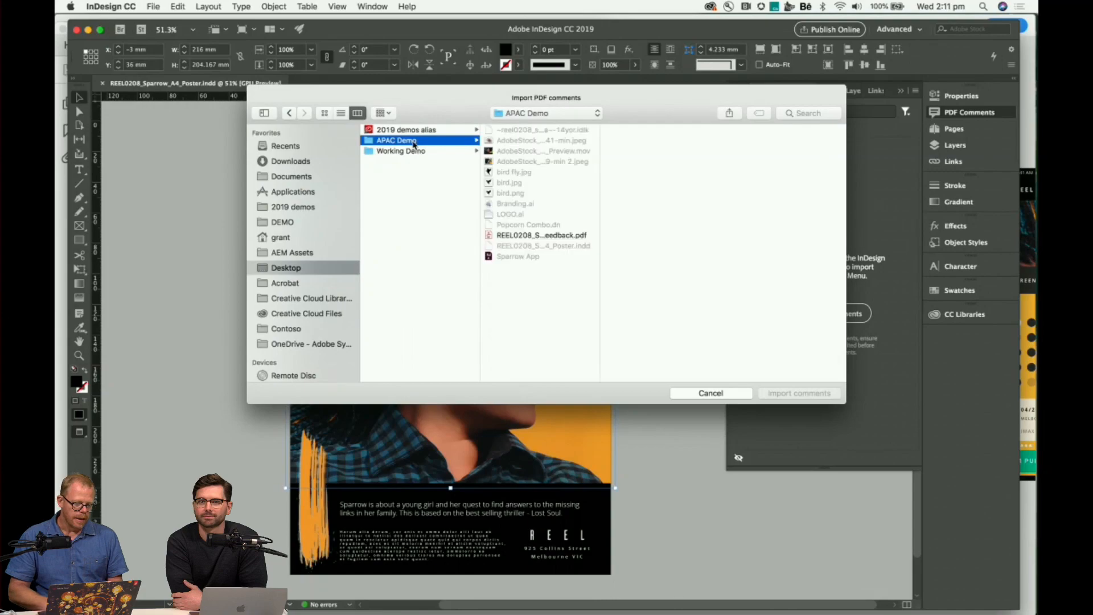
click(556, 238)
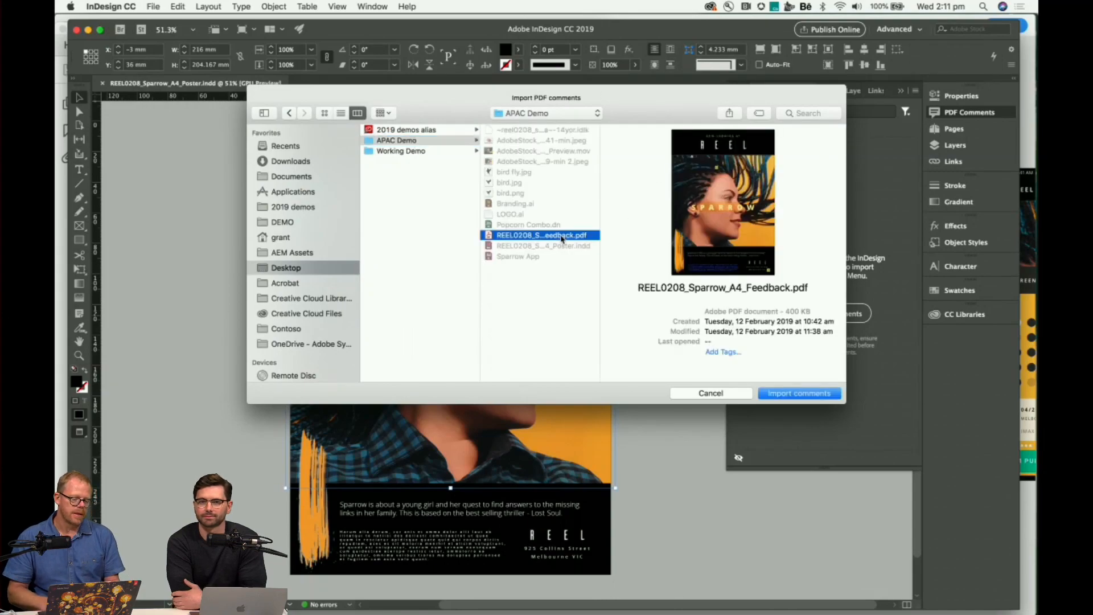
key(space)
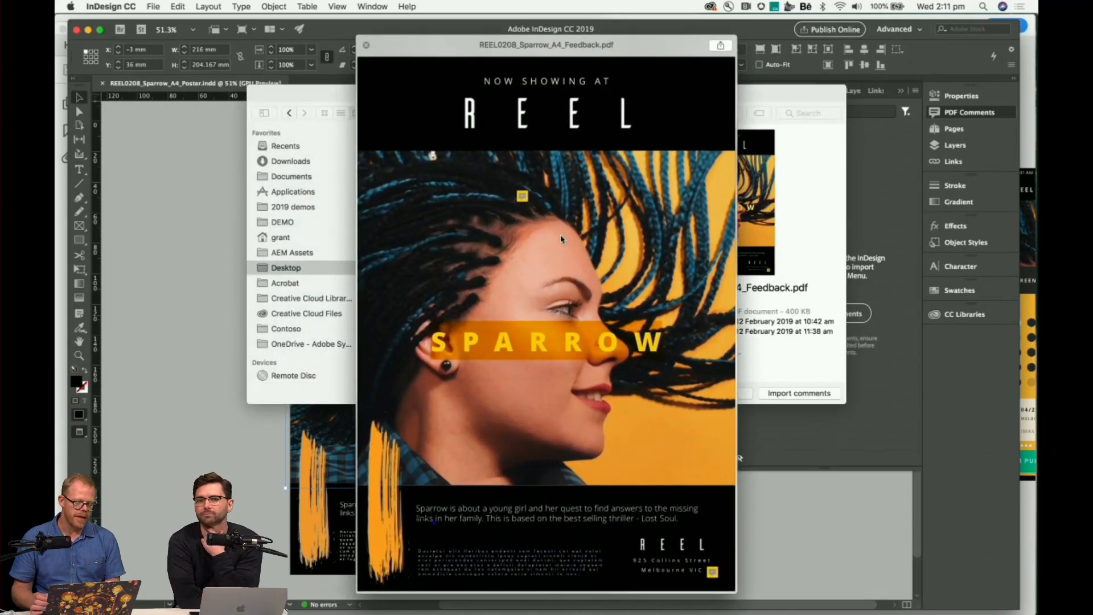
key(space)
click(780, 398)
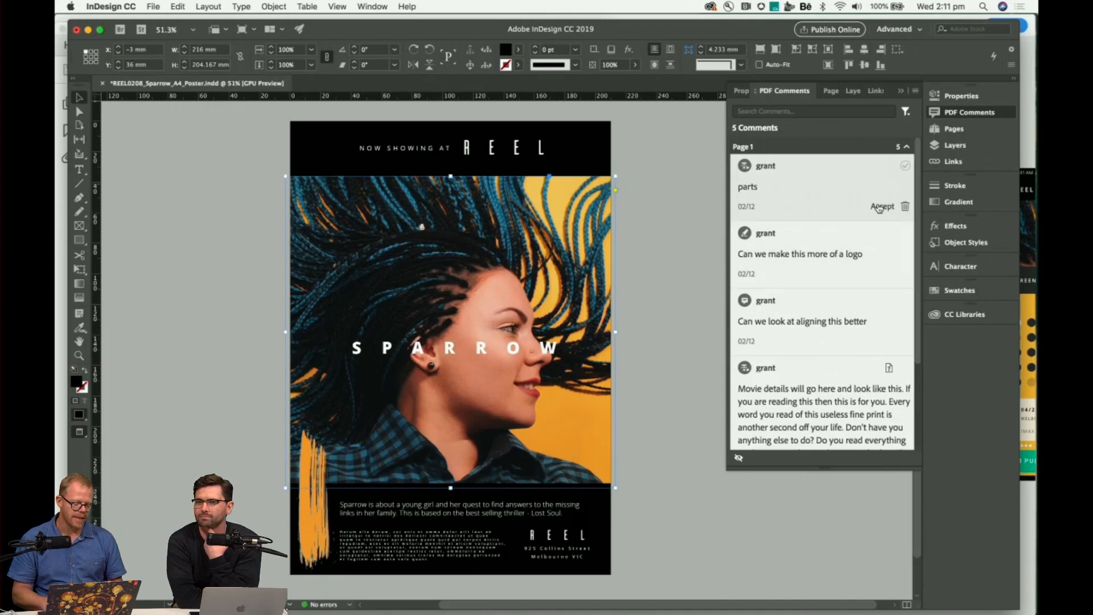
Accept the review comment that replaces "links" with "parts" in the poster's synopsis text.
click(403, 514)
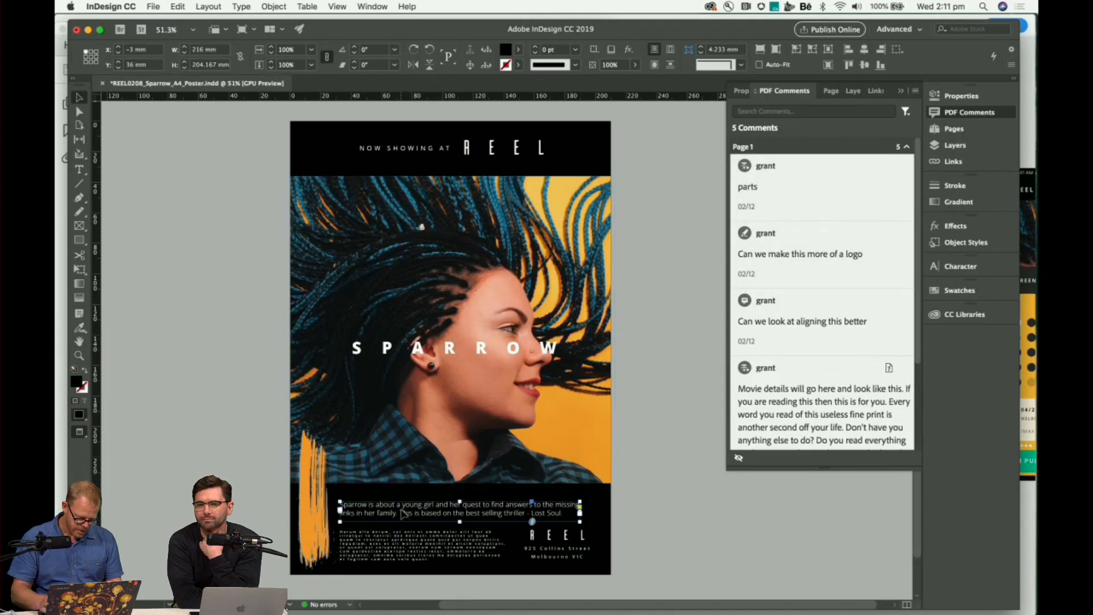
key(super+equal)
key(super+equal)
key(super+equal)
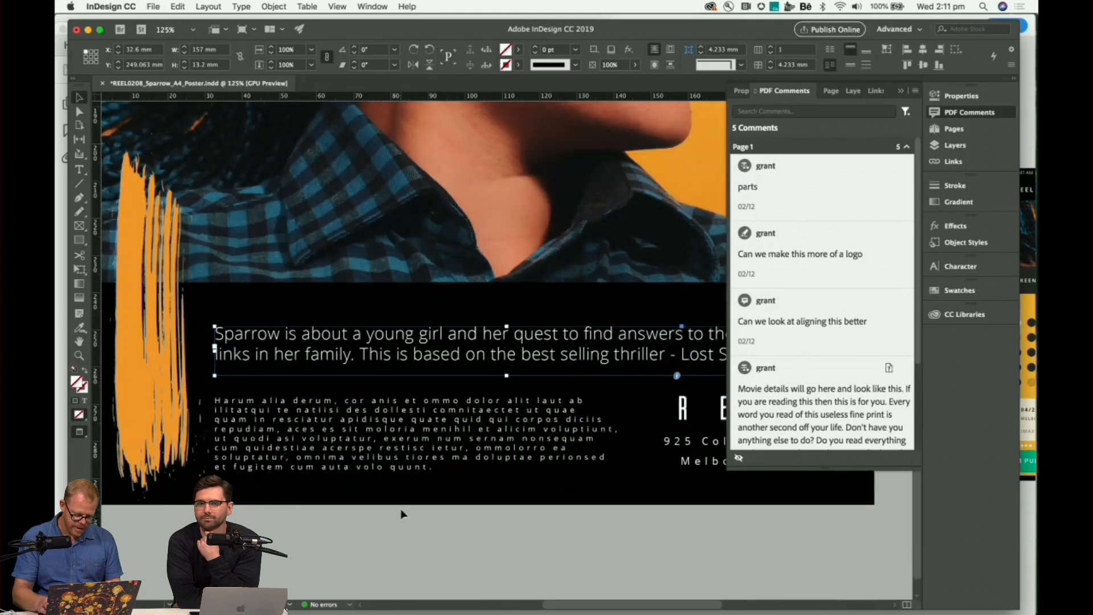
key(super+equal)
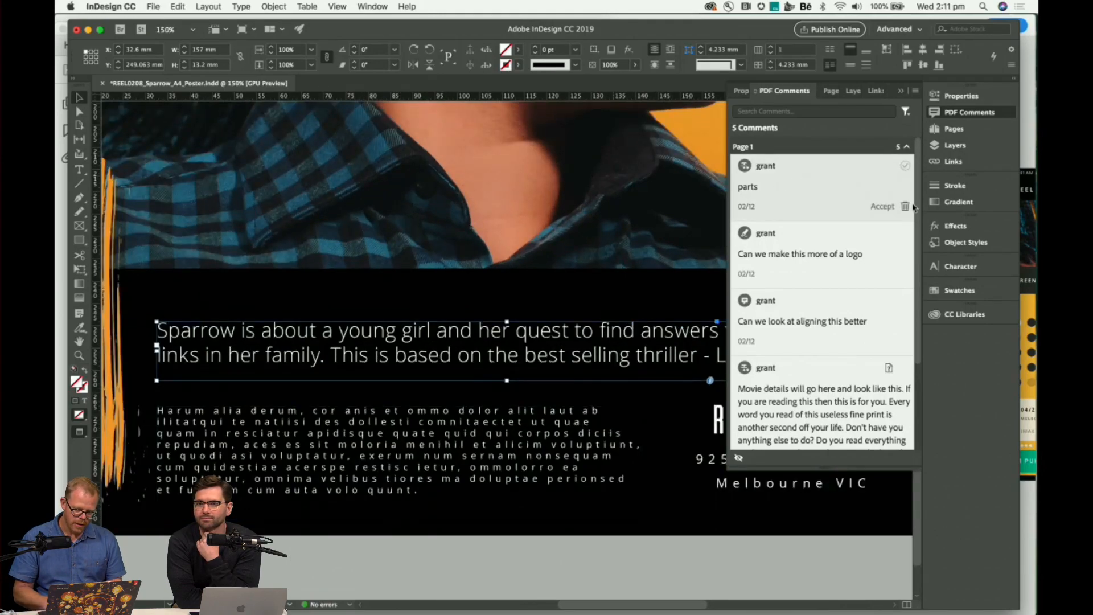
click(897, 196)
click(883, 206)
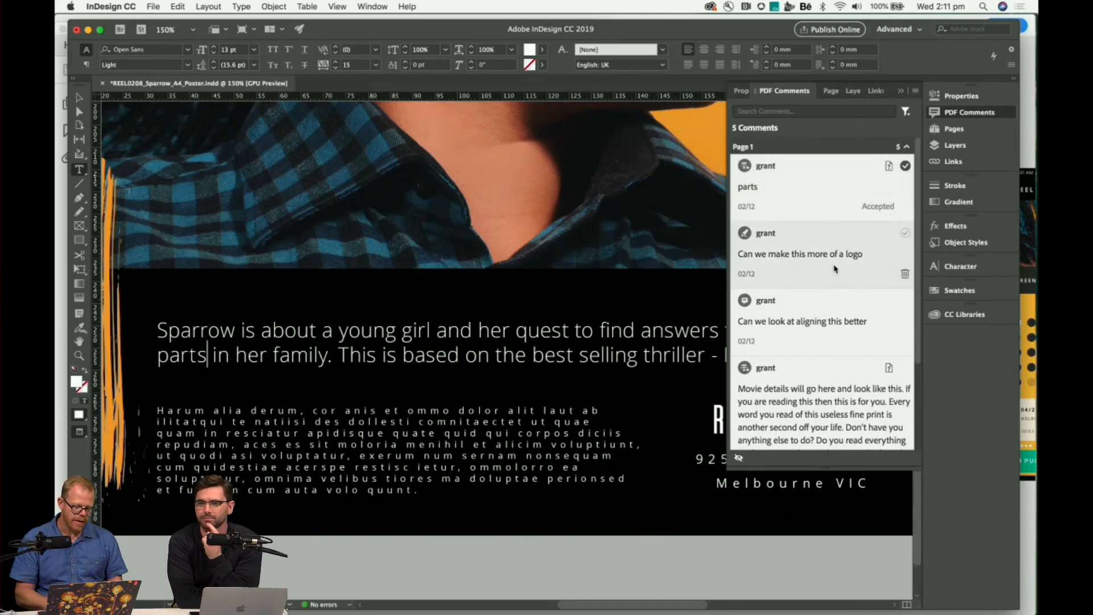
Examine the SPARROW title for the comment "Can we make this more of a logo" and locate the alignment comment's target.
scroll(573, 277, up, 10)
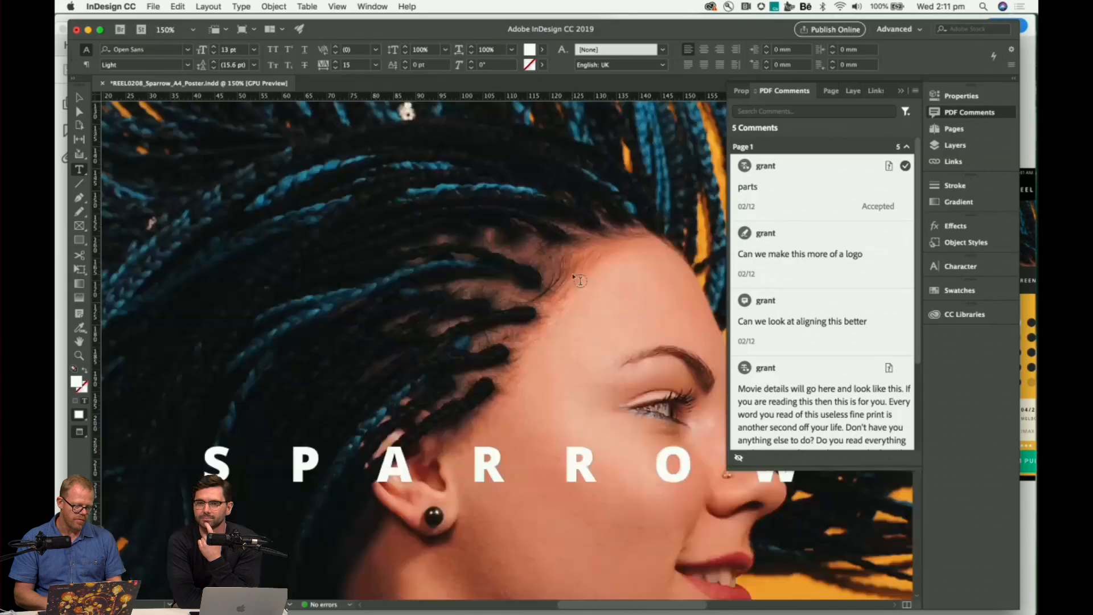
scroll(573, 277, up, 4)
scroll(574, 277, down, 8)
scroll(573, 274, down, 5)
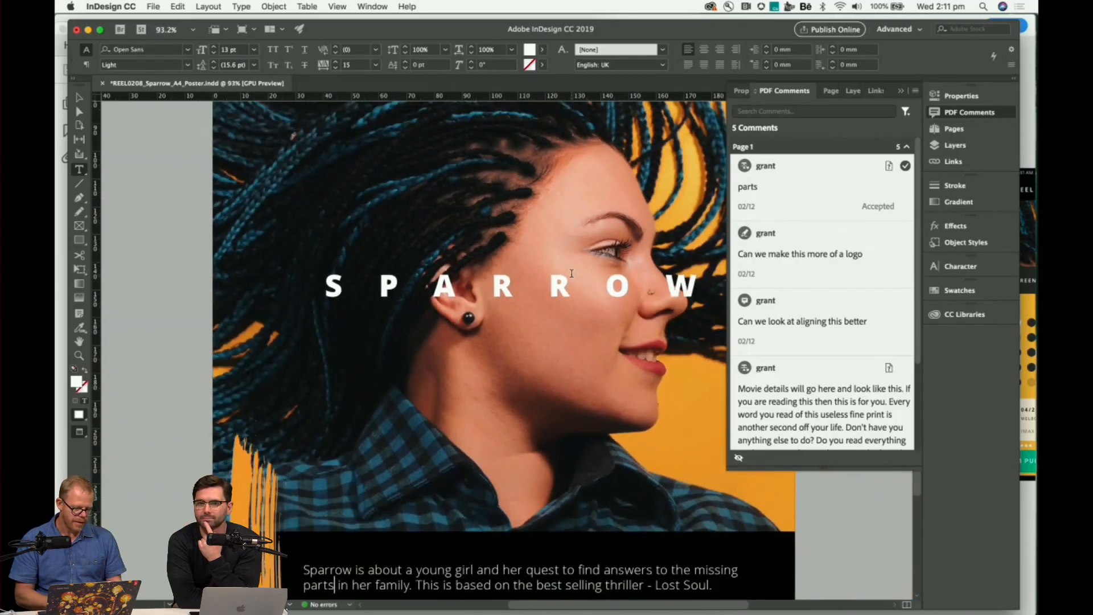
click(541, 289)
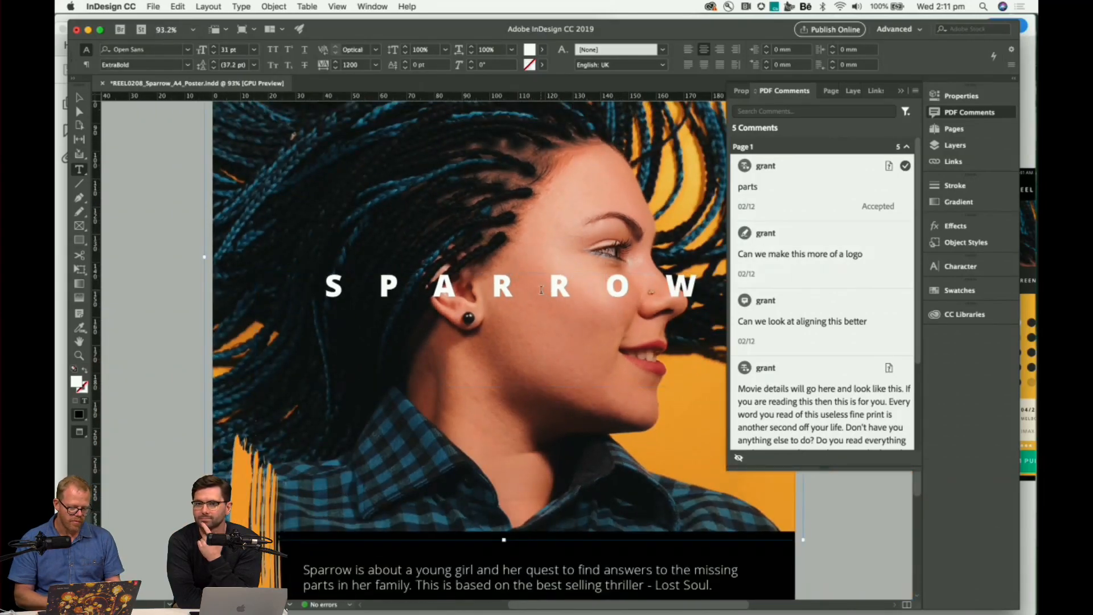
click(809, 256)
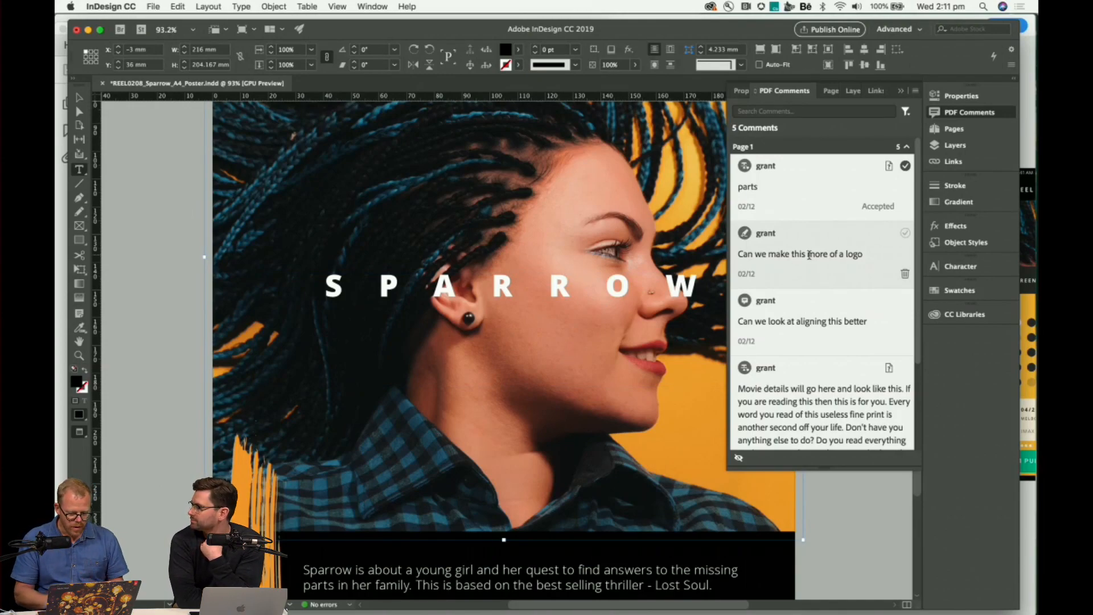
click(751, 356)
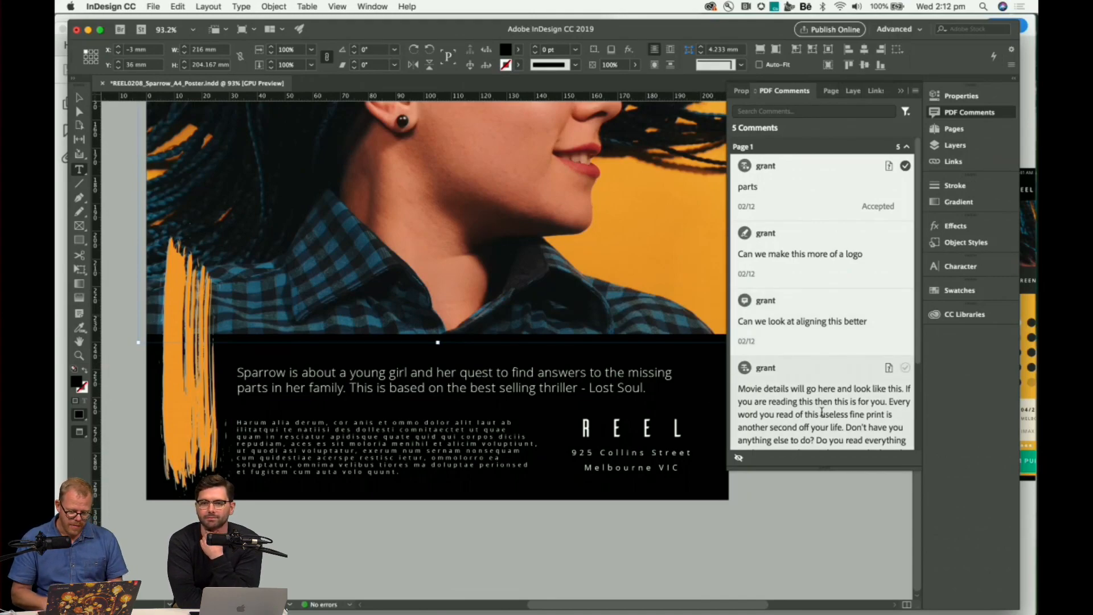
Compare the movie details comment with the placeholder fine print below the synopsis.
click(814, 405)
super+click(455, 553)
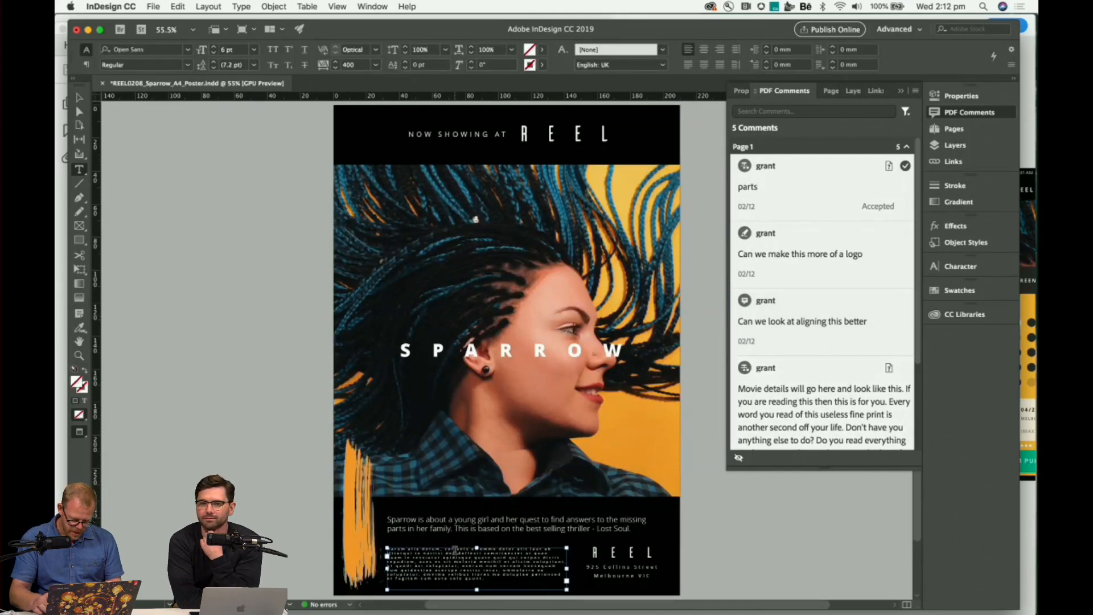
key(super+equal)
key(super+equal)
key(super+equal)
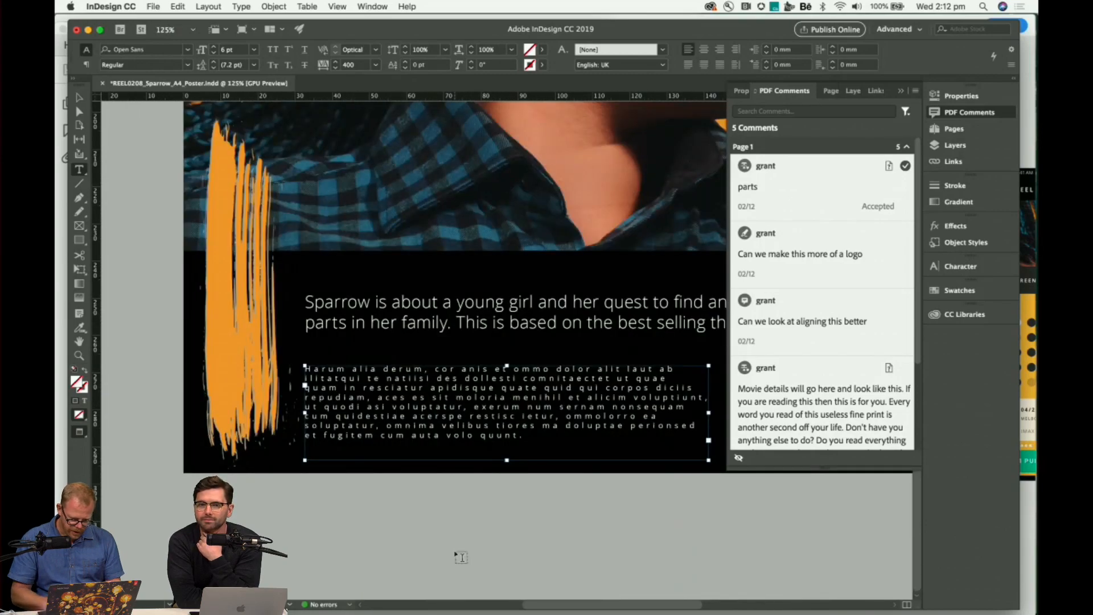
click(764, 439)
Go to the comment "Can we look at picture options" and select the poster's main portrait image.
scroll(820, 412, down, 3)
scroll(820, 413, down, 2)
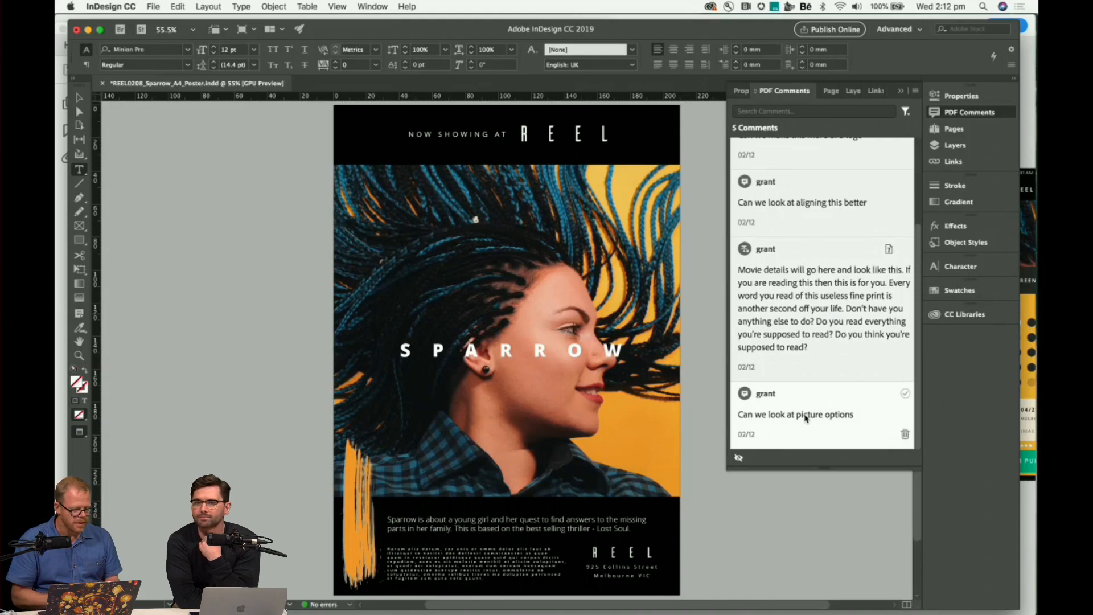
click(543, 243)
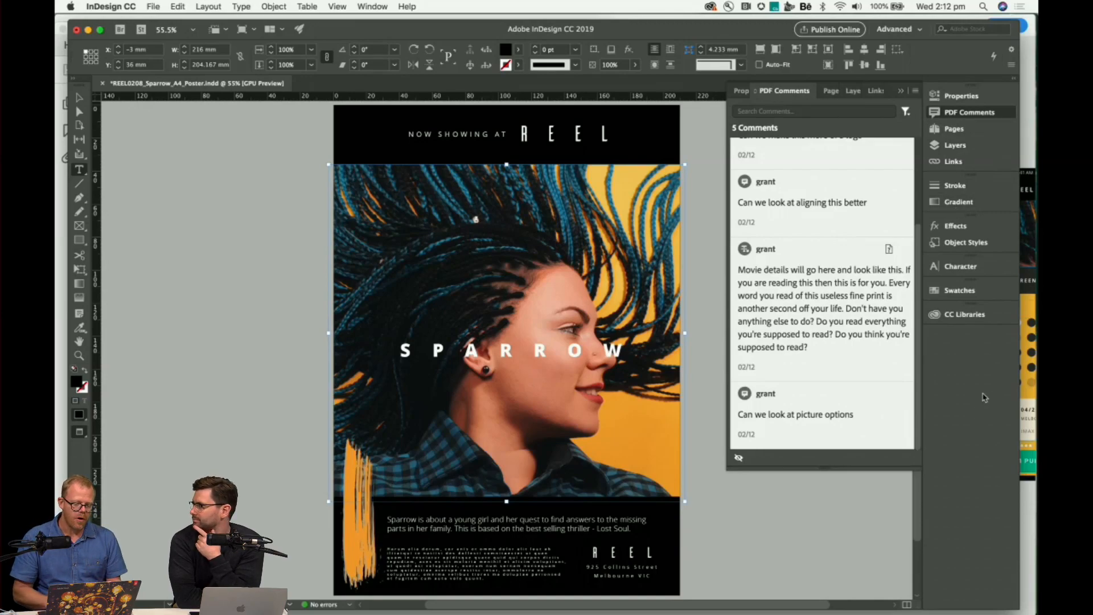
Find Adobe Stock photos similar to the side-profile portrait stored in the REEL library.
click(964, 314)
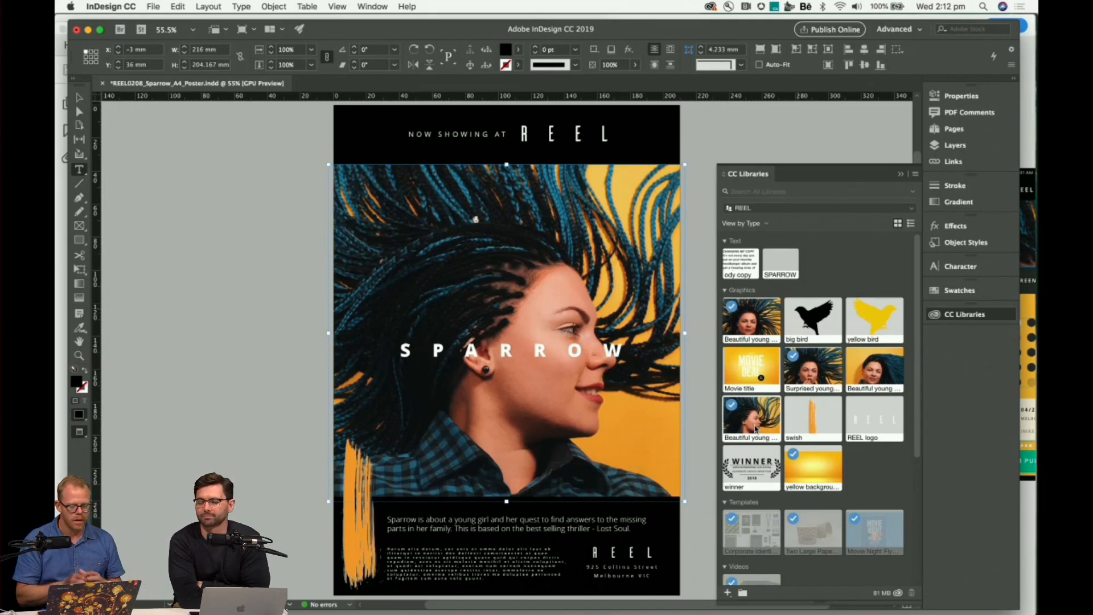
right_click(755, 428)
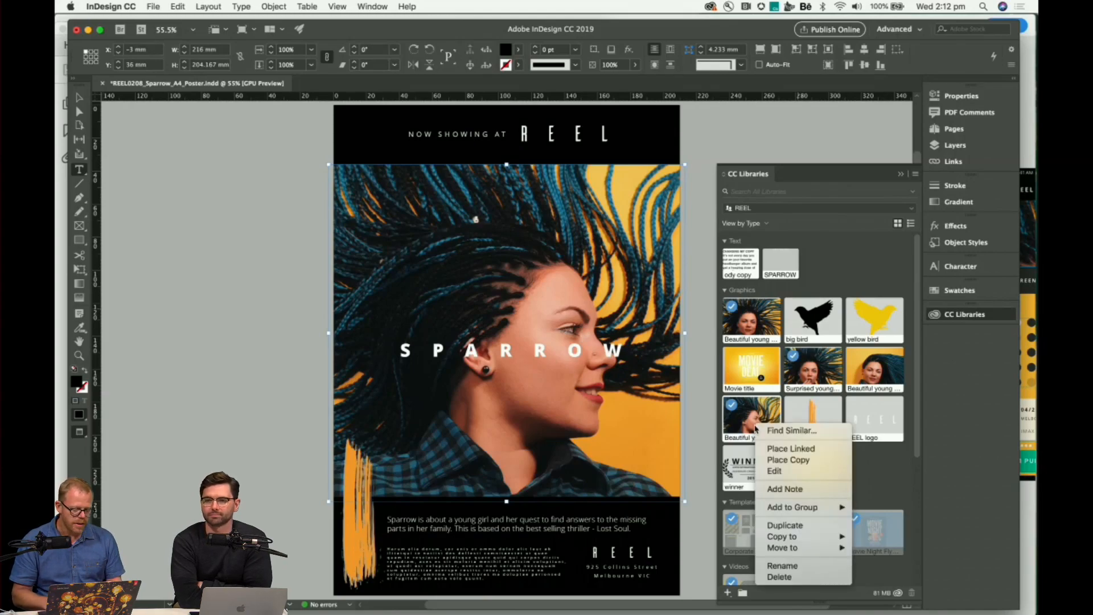
click(780, 431)
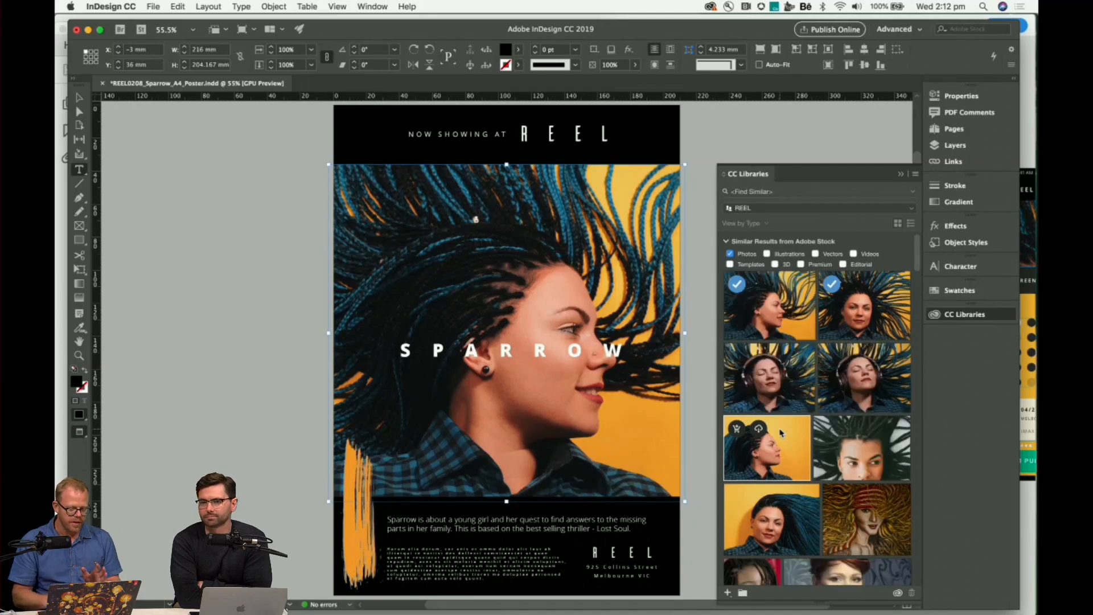
mouse_move(852, 334)
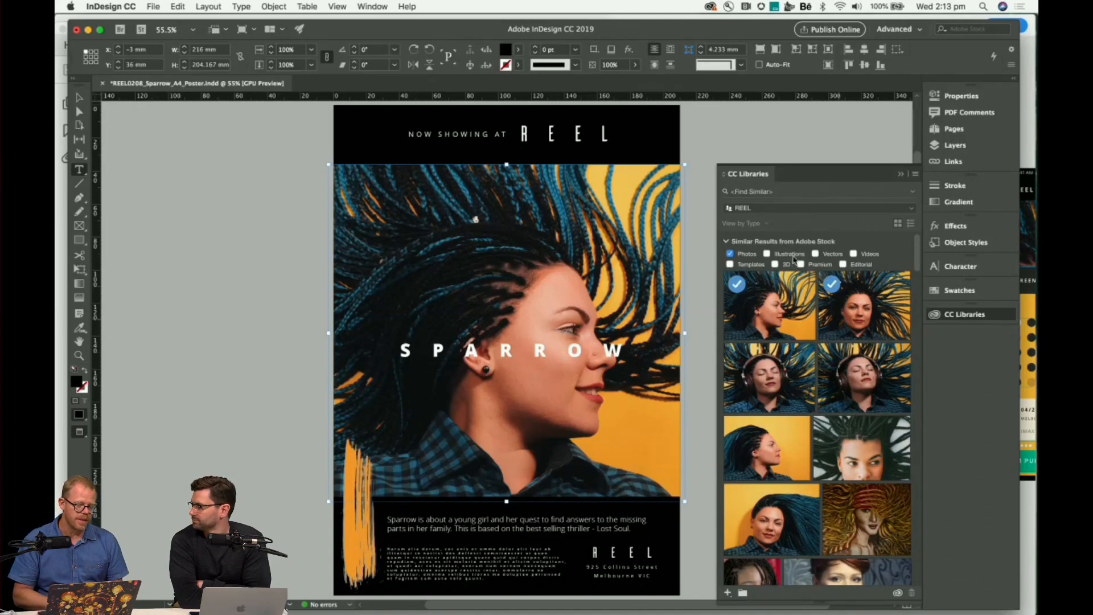
Clear the similar-image search to return to the REEL library's own assets.
click(749, 174)
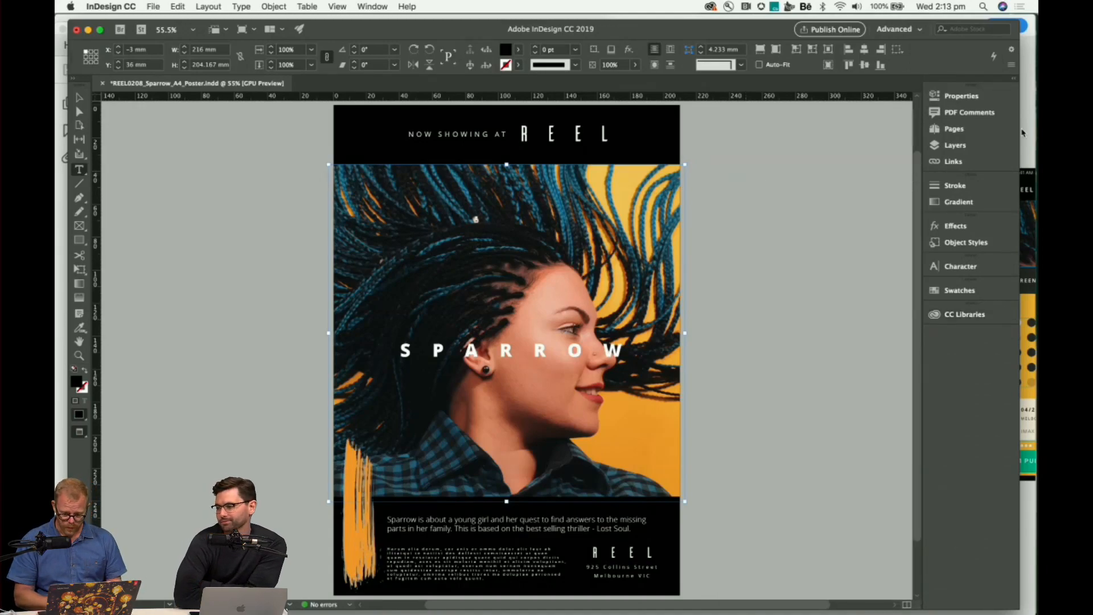
click(968, 316)
click(751, 191)
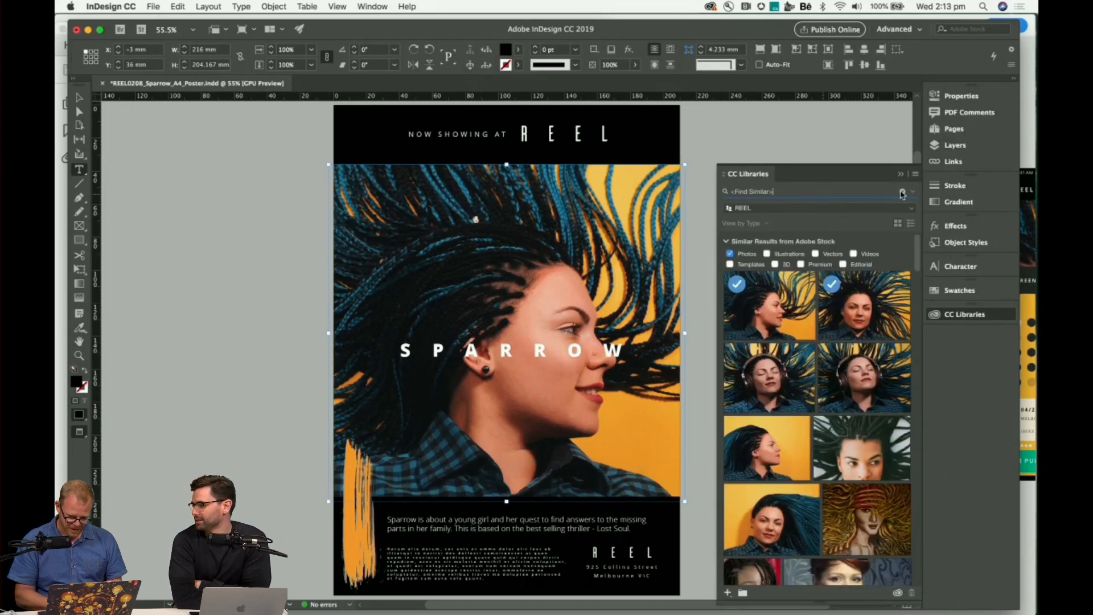
click(903, 192)
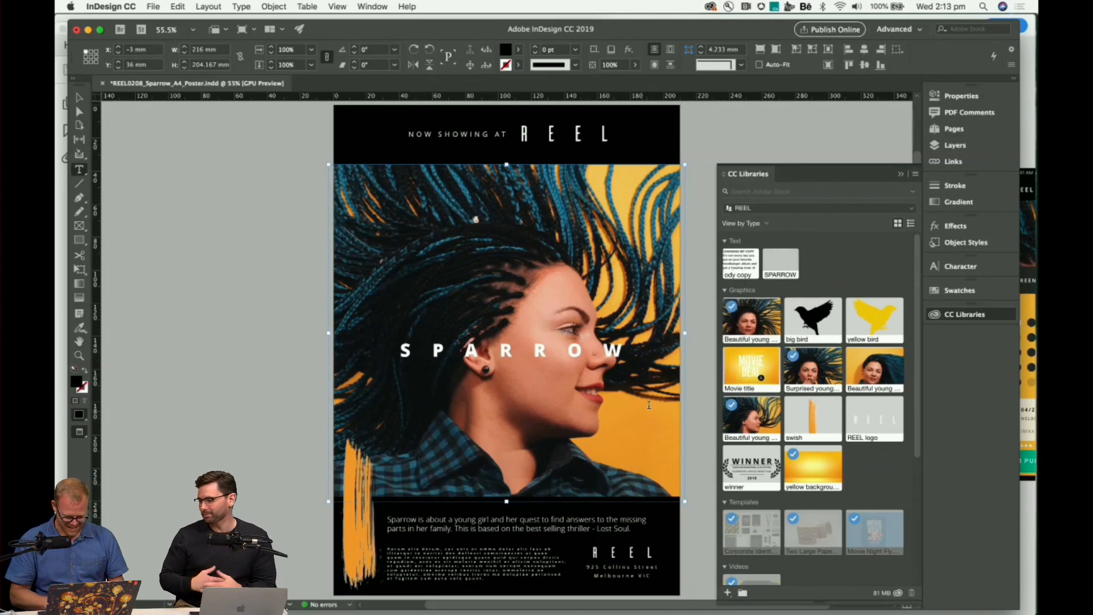
Select the poster's SPARROW title and open its linked SPARROW text asset from the REEL library for editing.
click(517, 349)
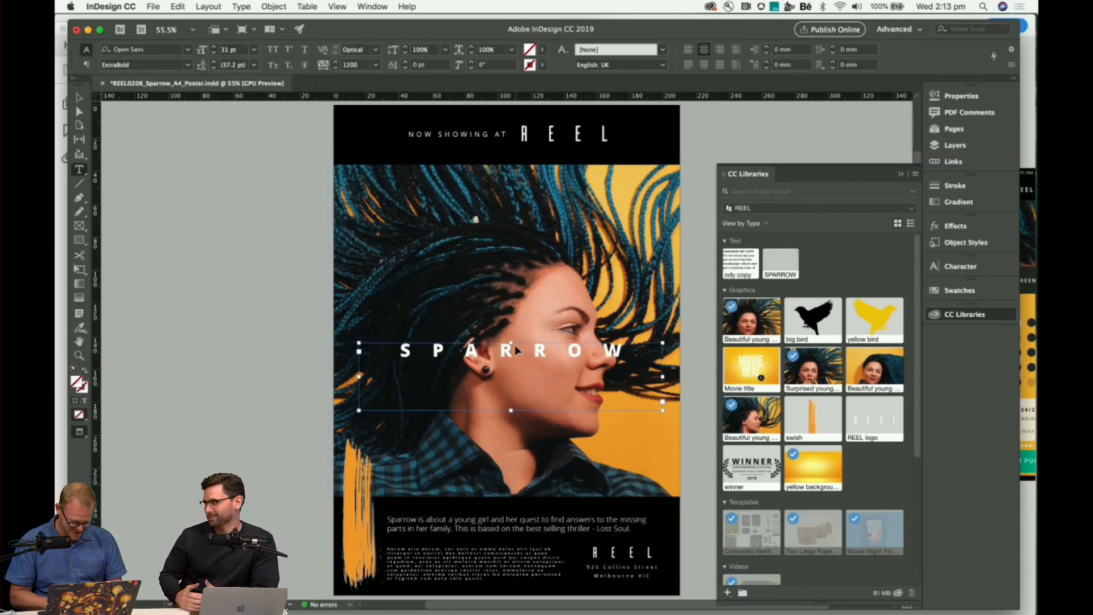
scroll(510, 405, up, 5)
scroll(510, 405, down, 5)
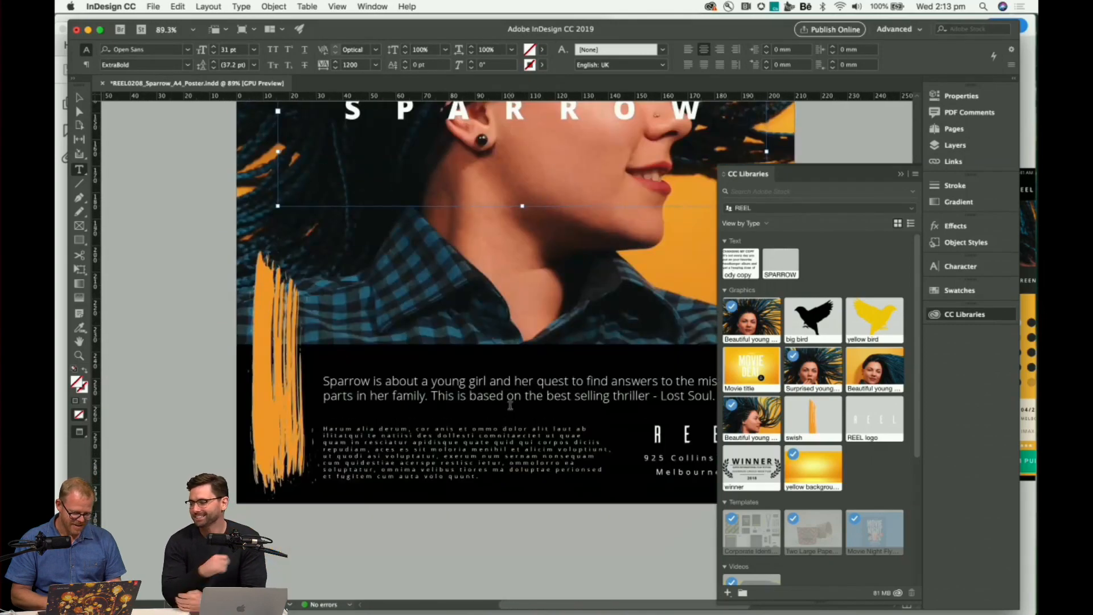
scroll(510, 405, up, 5)
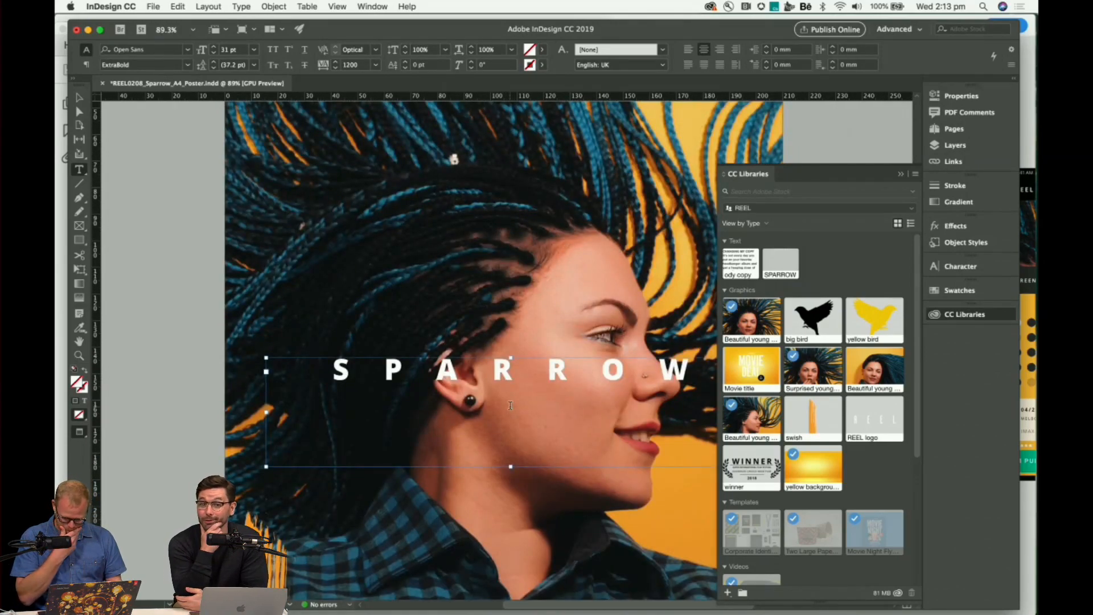
scroll(511, 406, right, 2)
scroll(510, 406, down, 1)
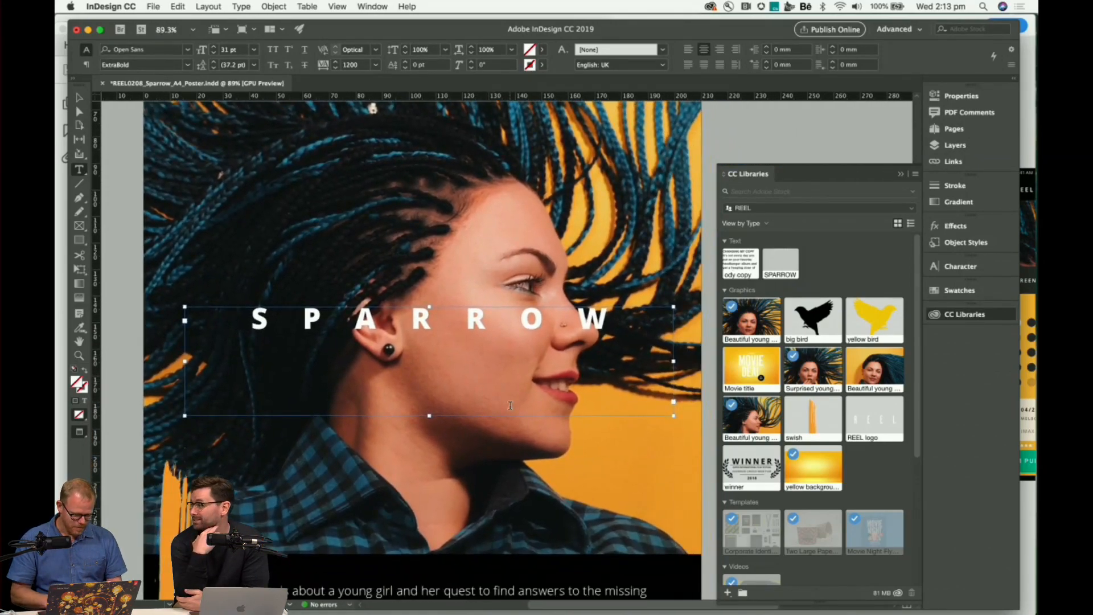
scroll(510, 405, down, 1)
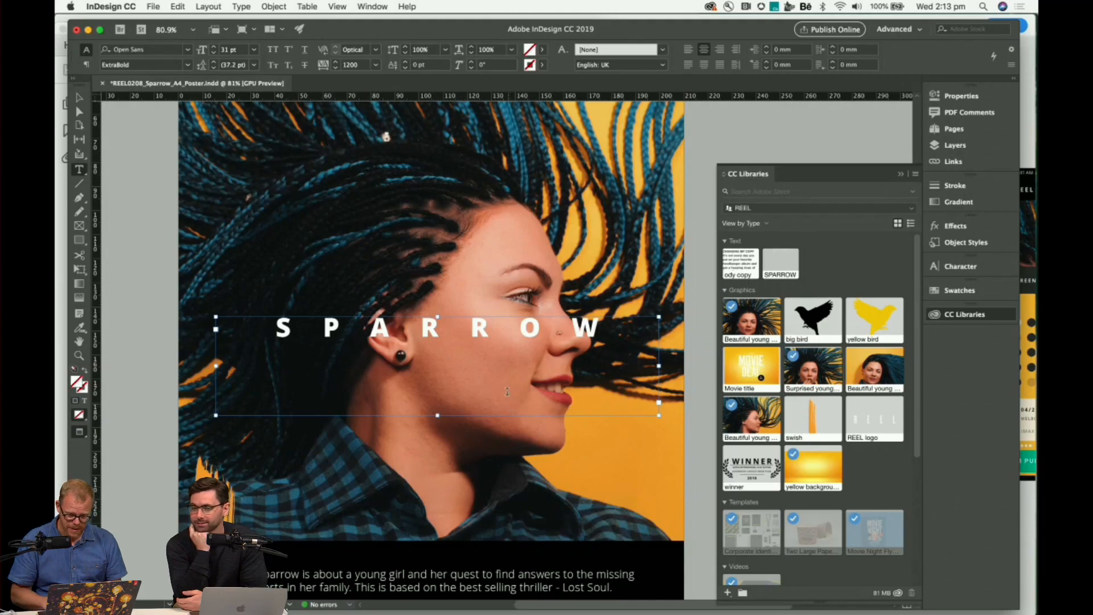
right_click(794, 271)
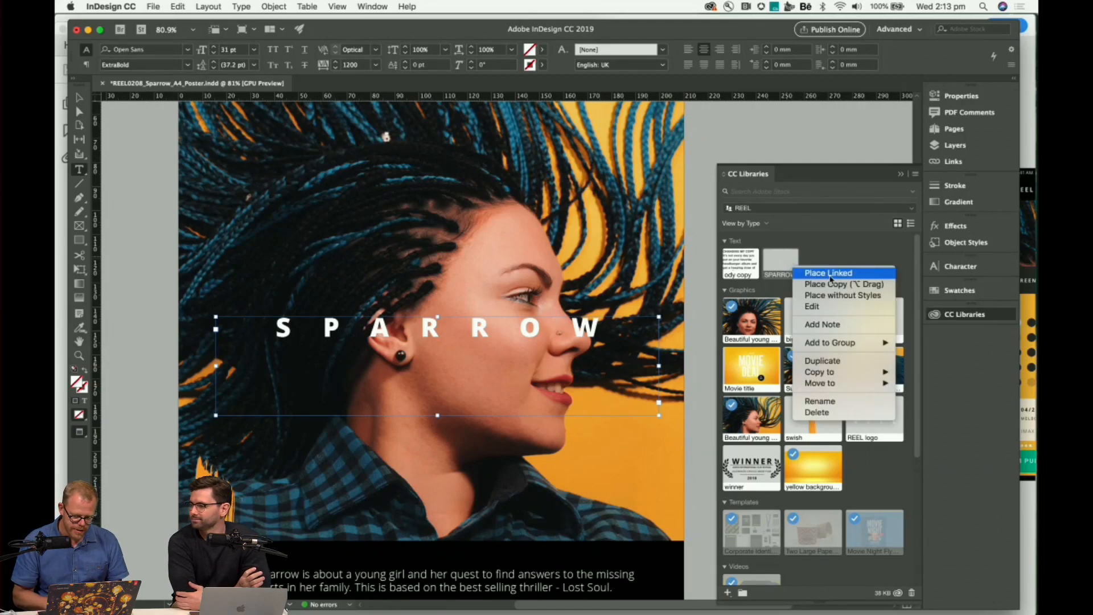
click(829, 308)
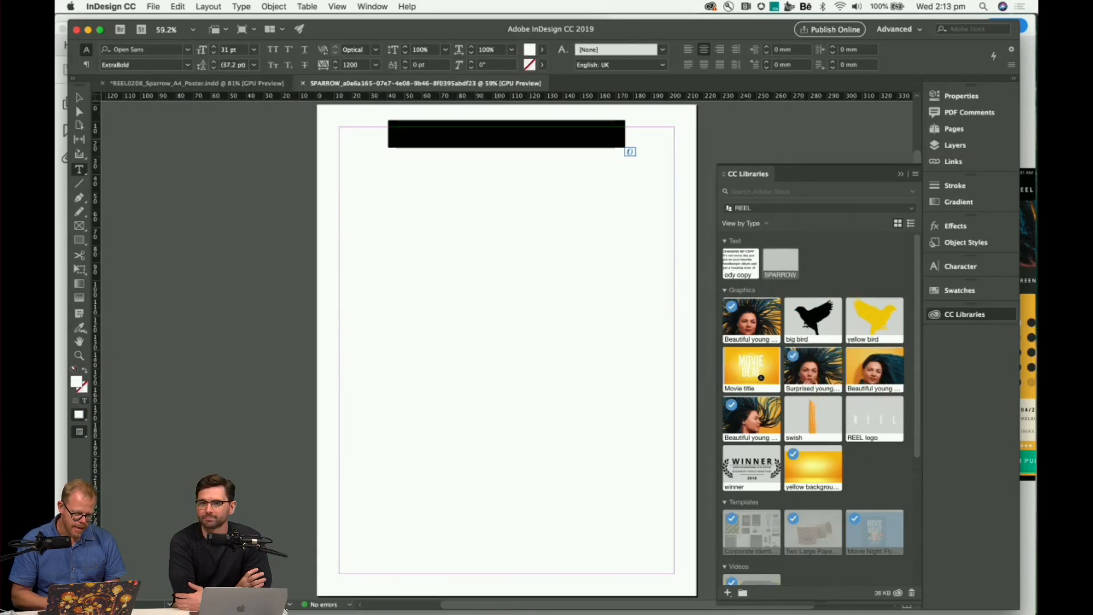
Recolour the SPARROW text in the library asset to near-black, hex 0c0000.
double_click(77, 382)
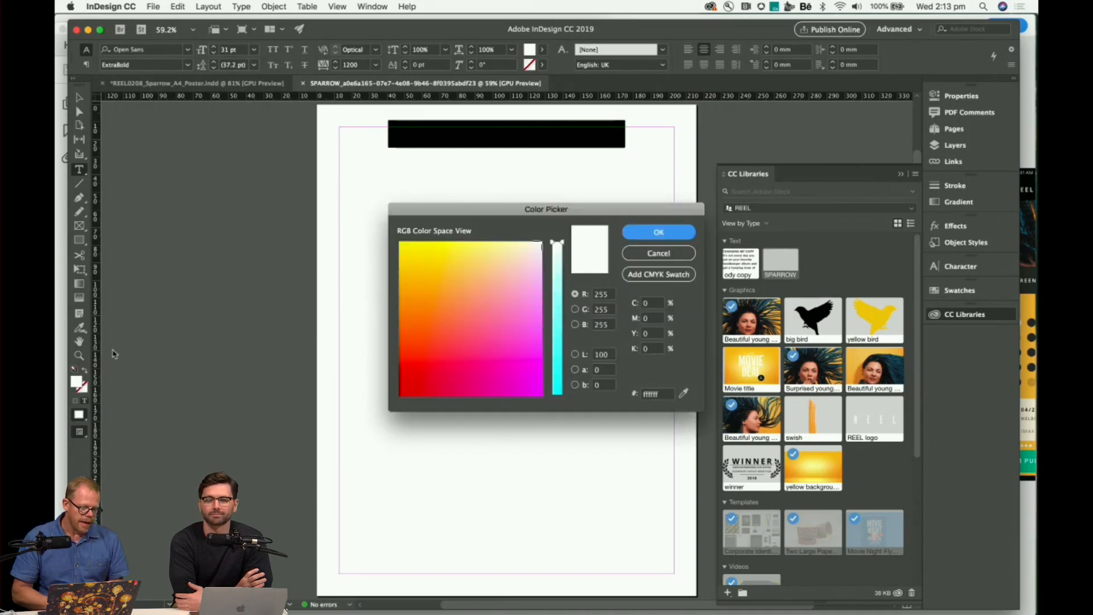
drag(559, 365, 558, 389)
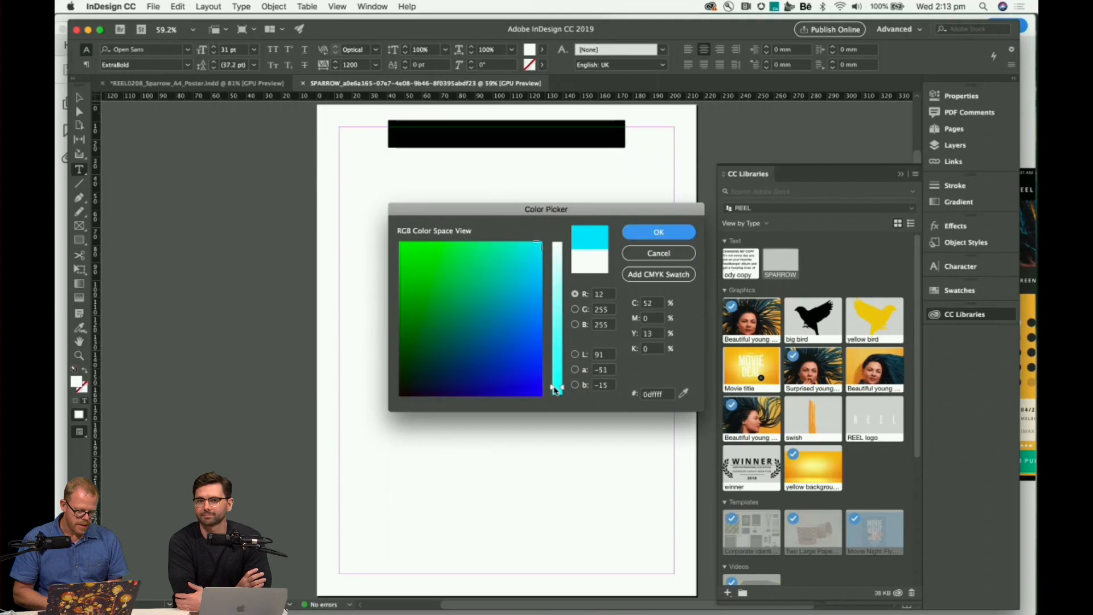
click(400, 394)
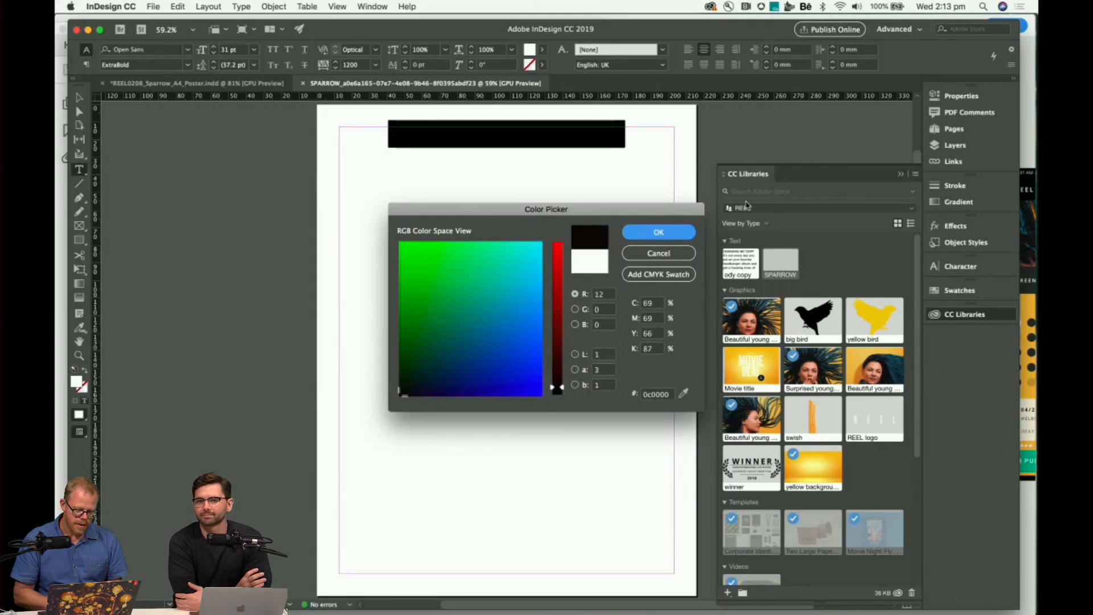
click(658, 233)
key(Escape)
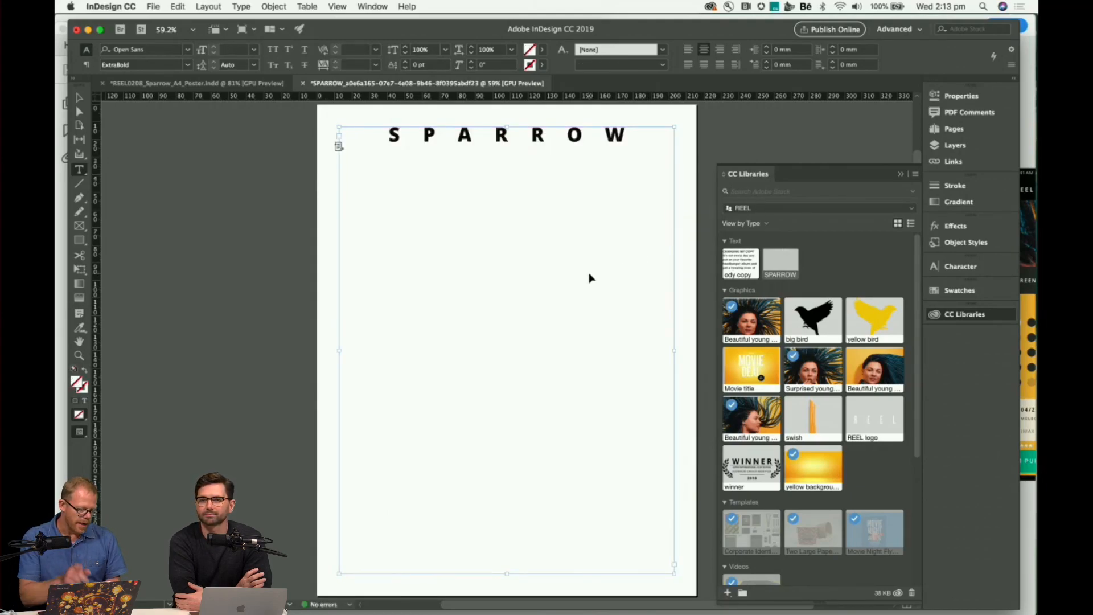
Save the SPARROW asset and update the linked title on the A4 poster, accepting the loss of its local edits.
key(super+s)
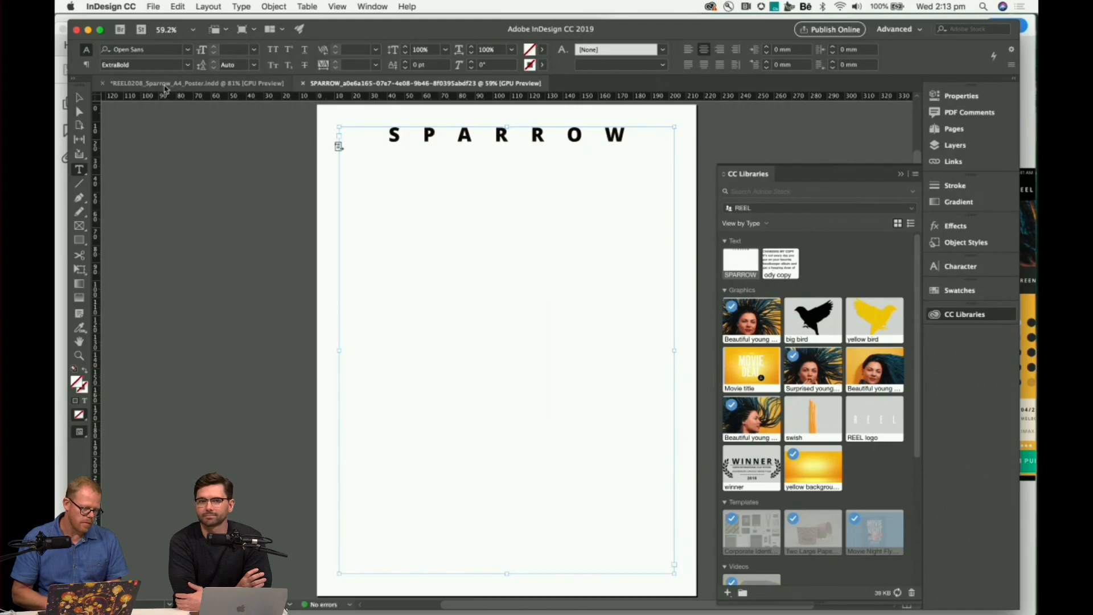
click(168, 84)
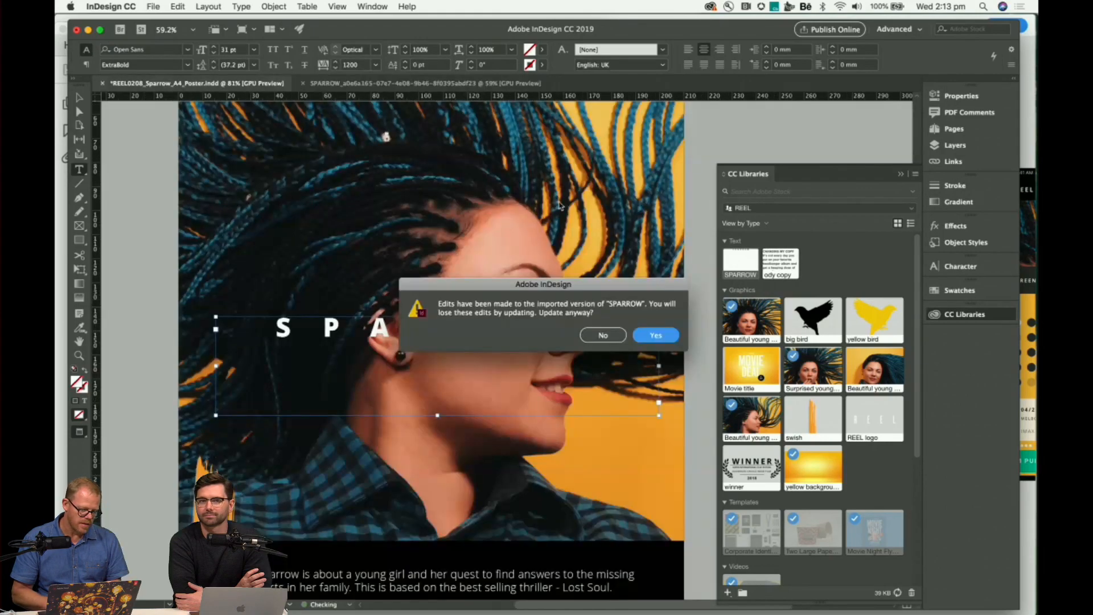
click(657, 337)
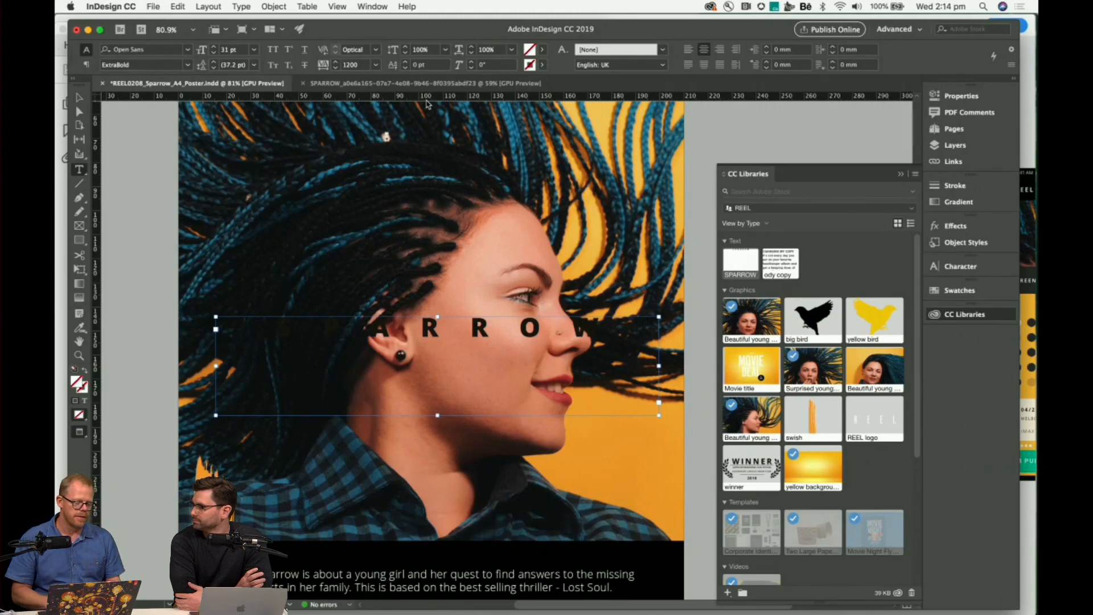
Undo the colour change in the SPARROW asset, save it, and return to the A4 poster.
right_click(407, 85)
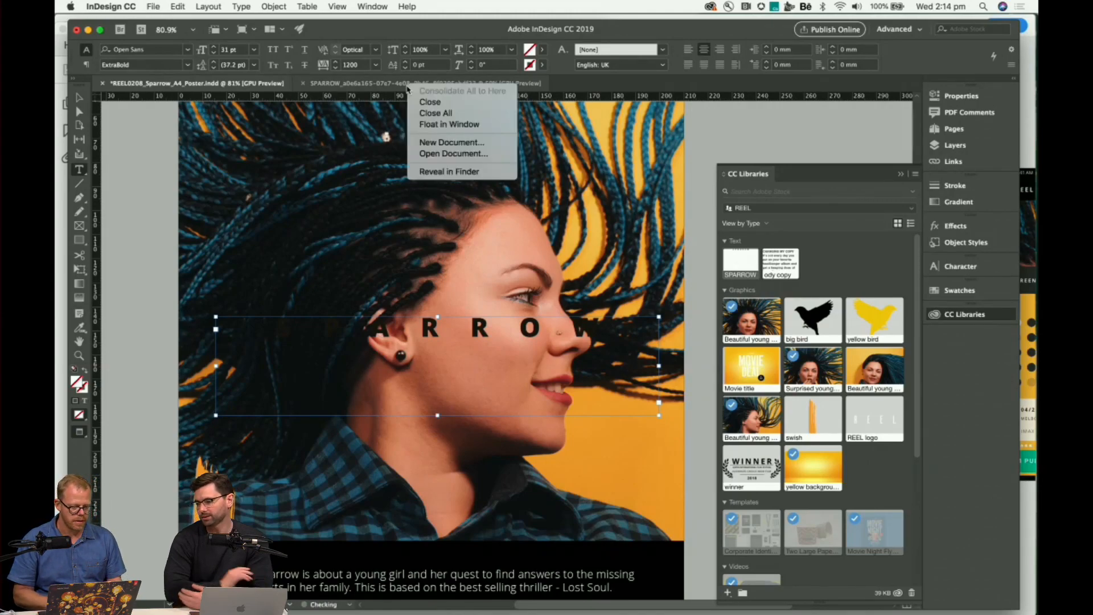
key(Escape)
click(379, 83)
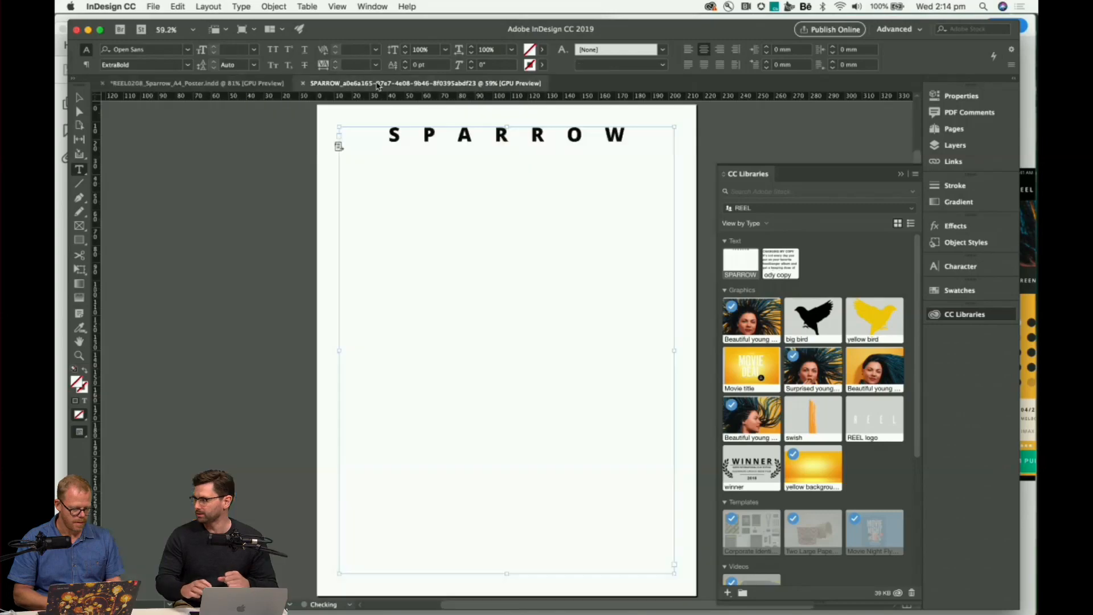
double_click(582, 137)
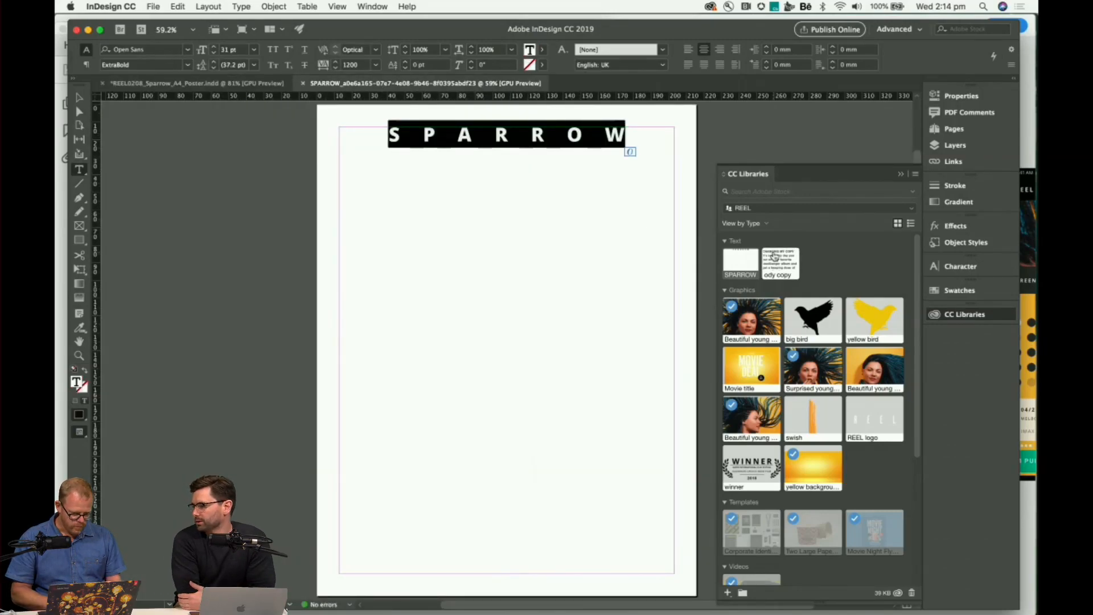
key(super+z)
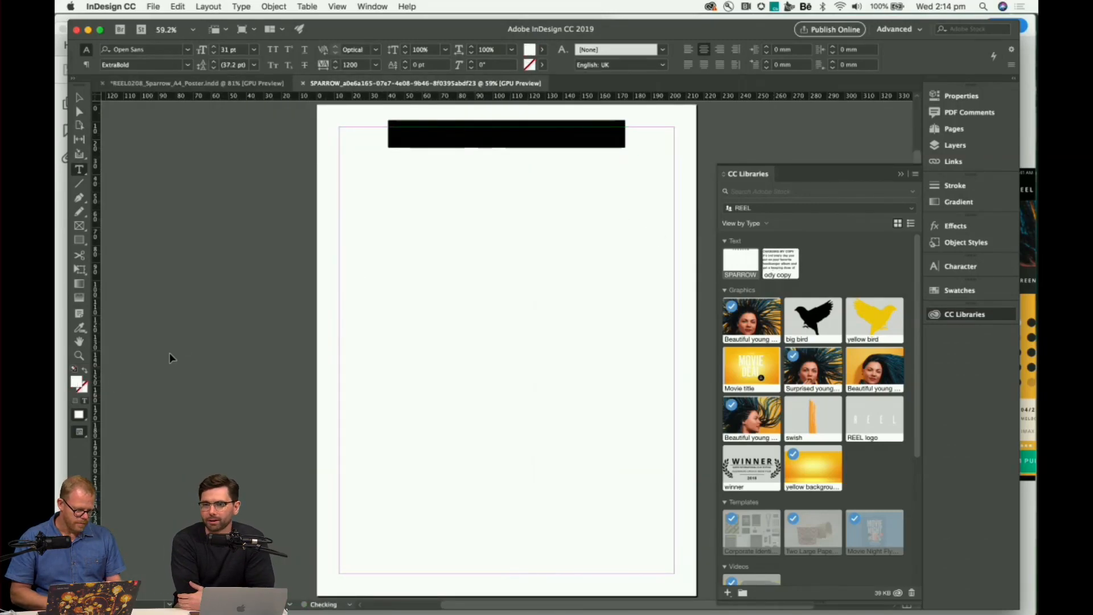
click(176, 313)
key(super+s)
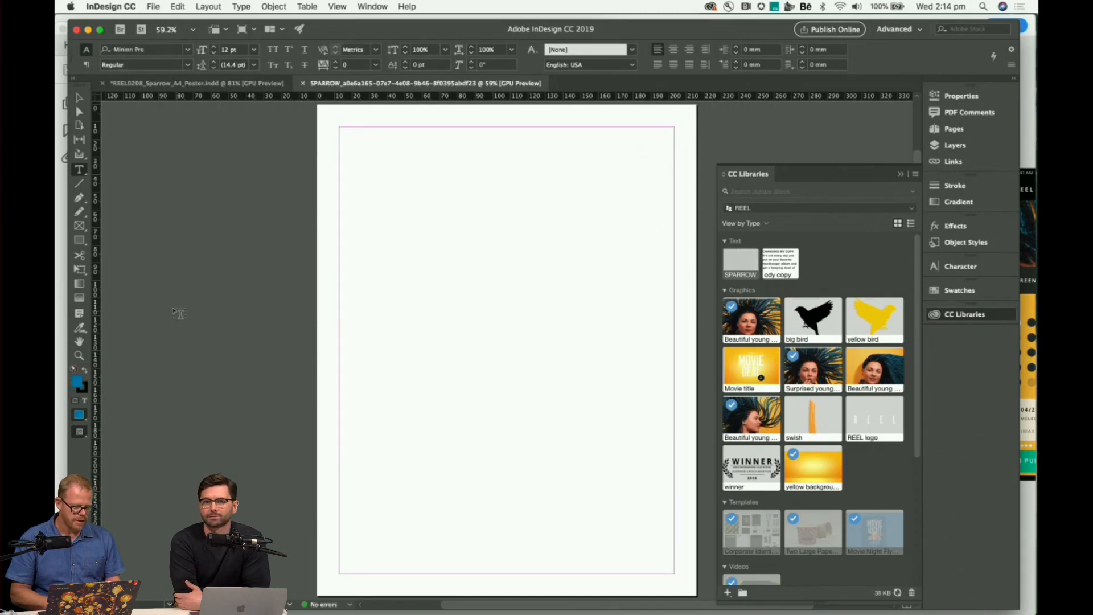
click(171, 84)
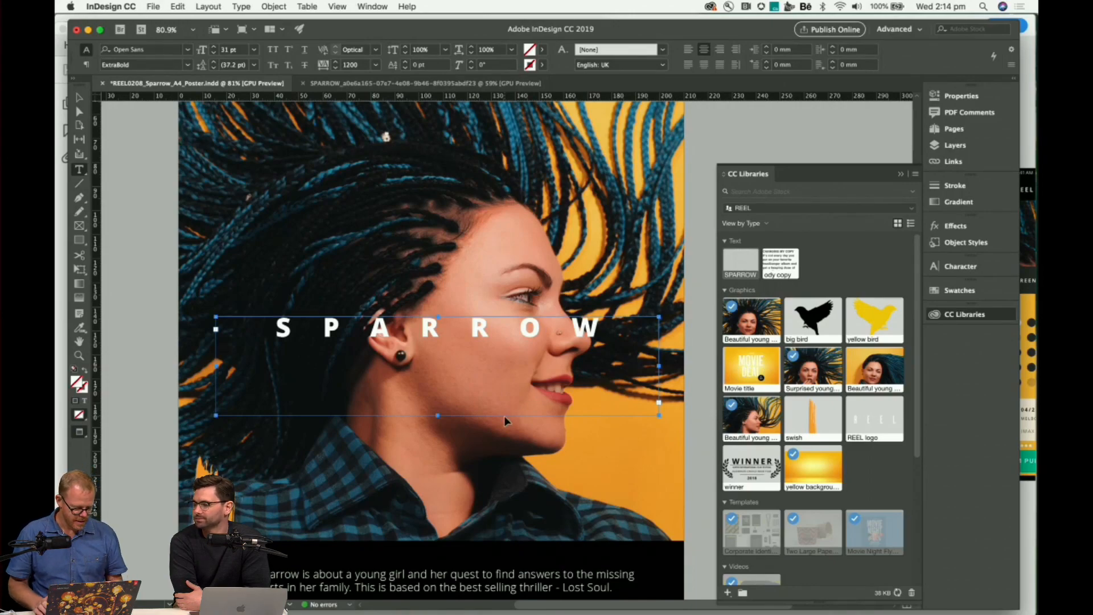
Switch to Photoshop to show the bird silhouette in bird.jpg.
key(super+Tab)
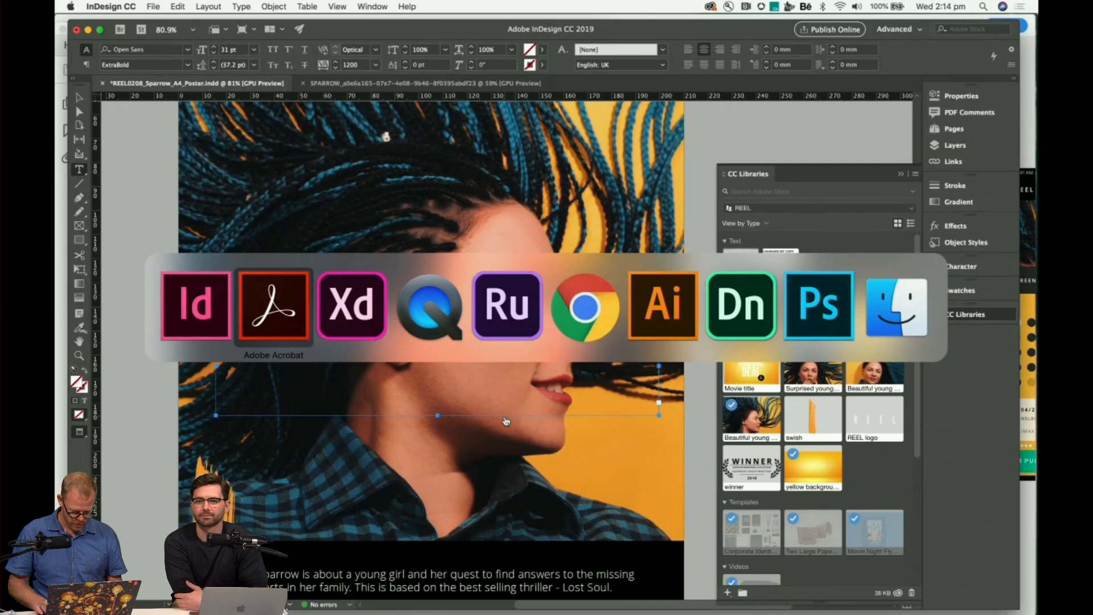
key(super+Tab)
key(super+Tab)
key(super+Tab)
key(super+Tab)
key(super+Tab)
key(super+Tab)
key(super+Tab)
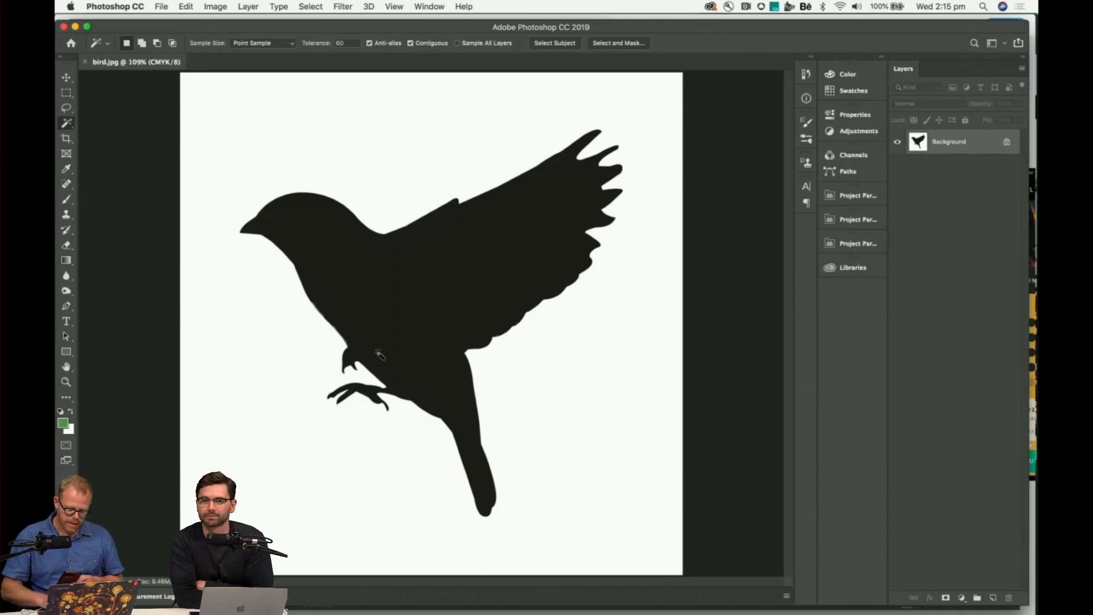
Switch to the mirrored phone in QuickTime Player and examine the REEL library's Type, Shapes and Colors categories.
mouse_move(555, 612)
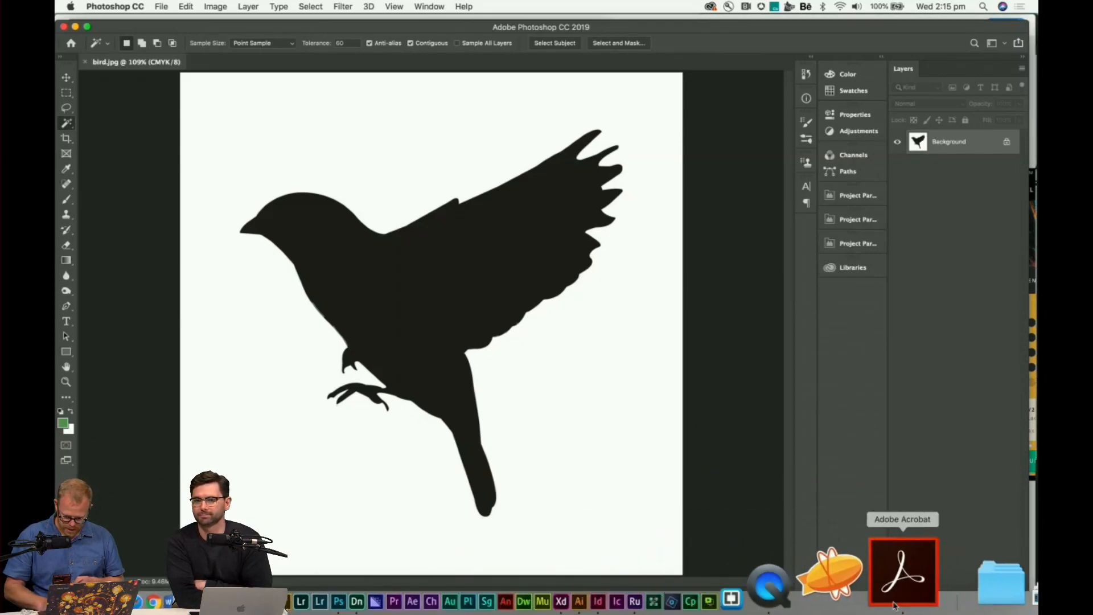
click(851, 578)
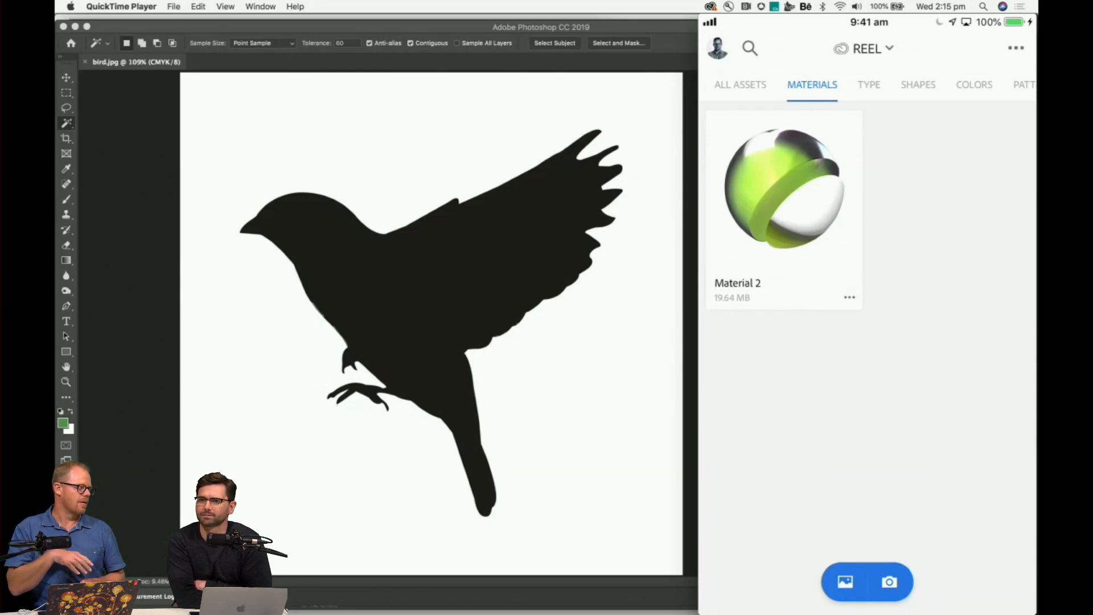
click(869, 84)
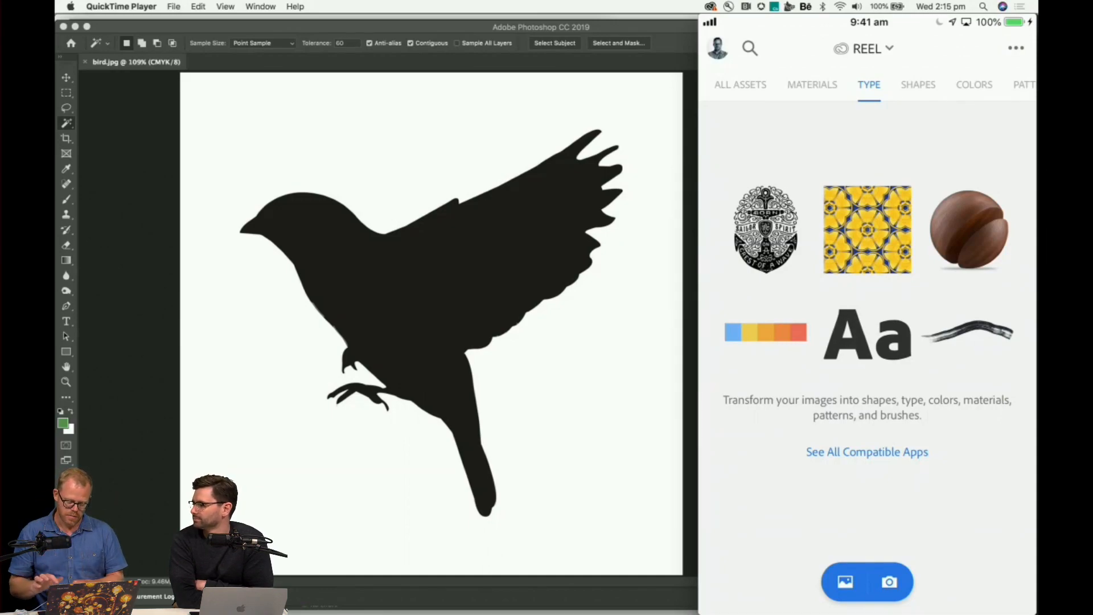
click(919, 85)
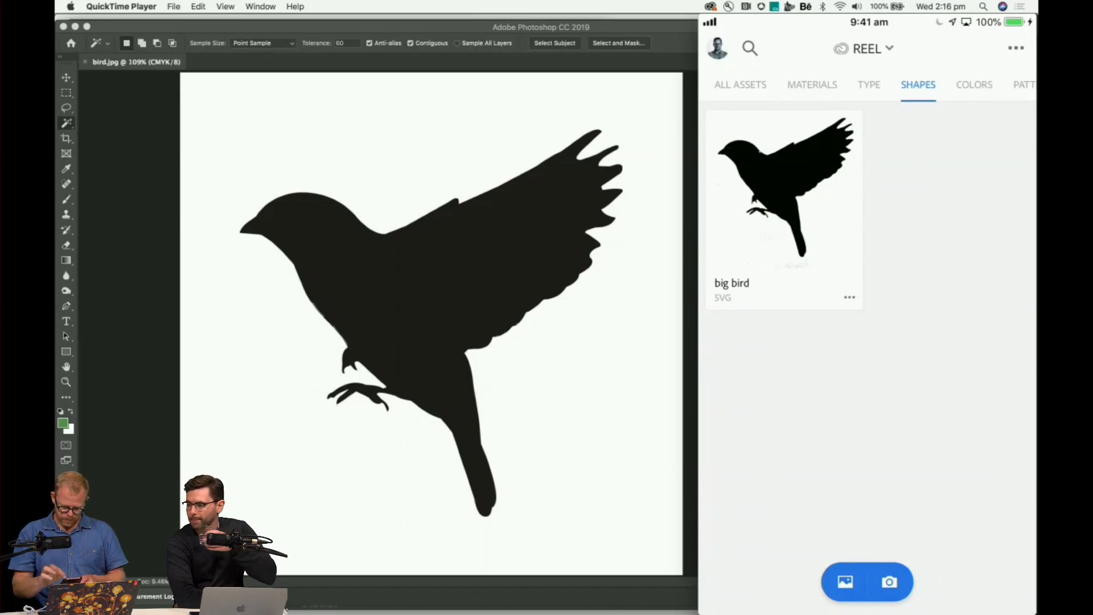
click(974, 85)
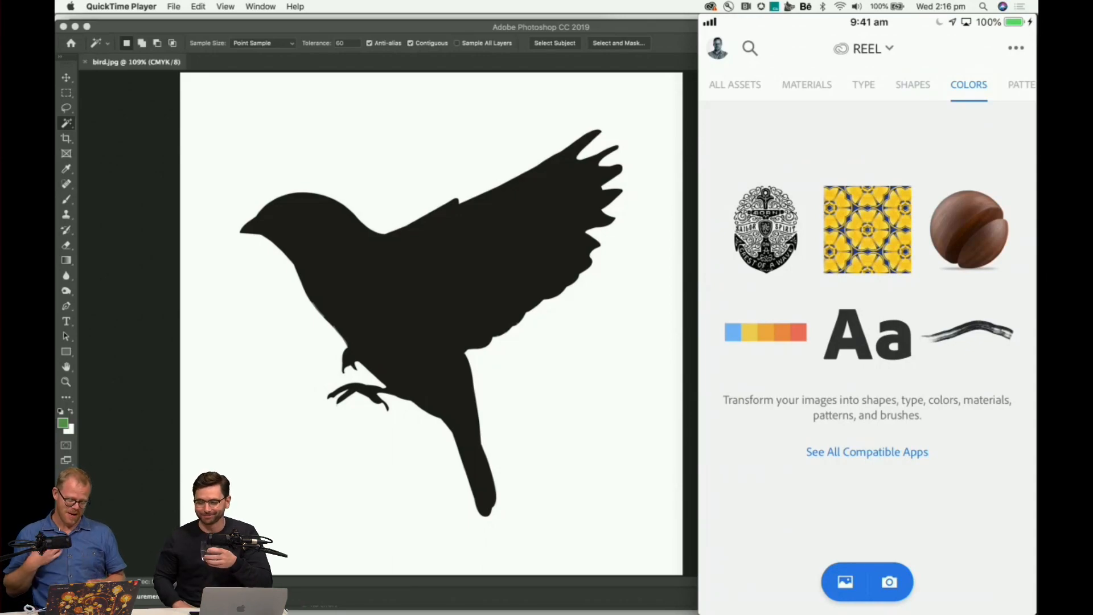
scroll(867, 84, right, 1)
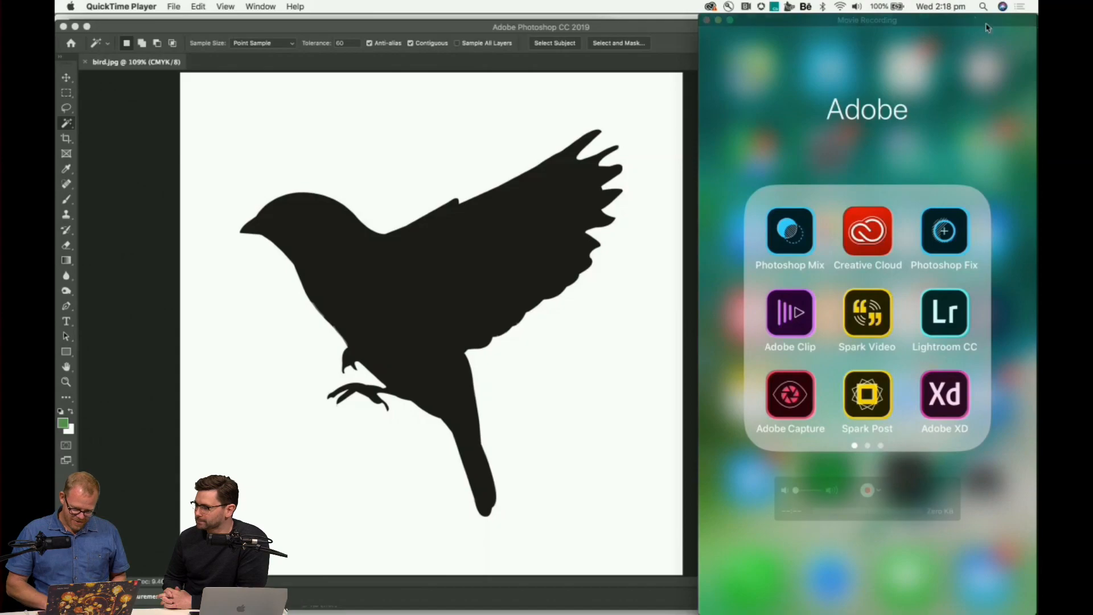
Put the Photoshop window away, return to the A4 poster in InDesign, and fit its page in the window.
click(637, 31)
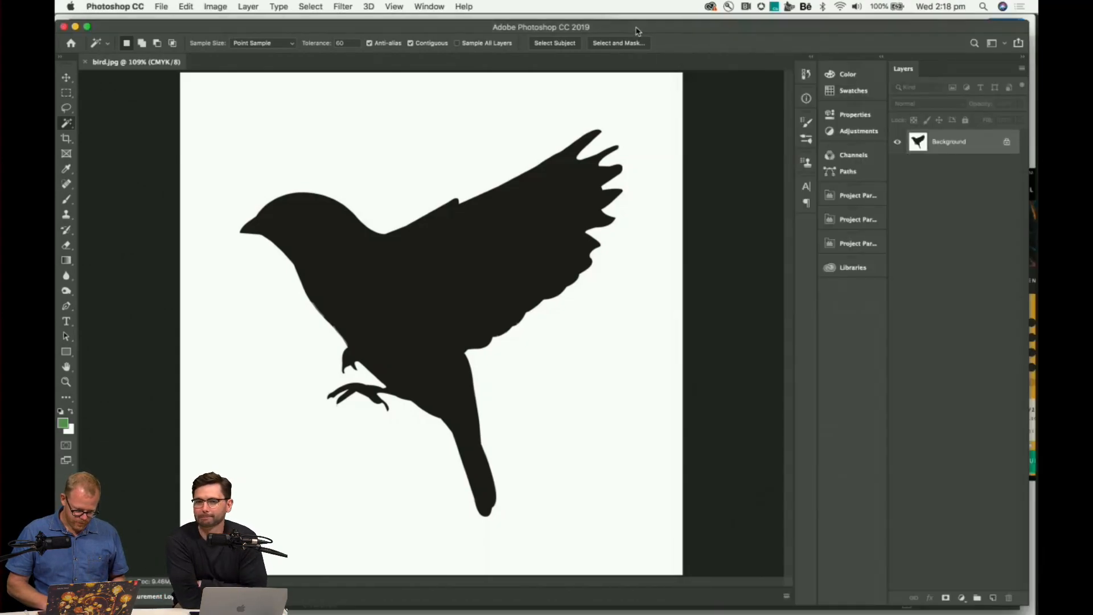
click(76, 26)
click(556, 219)
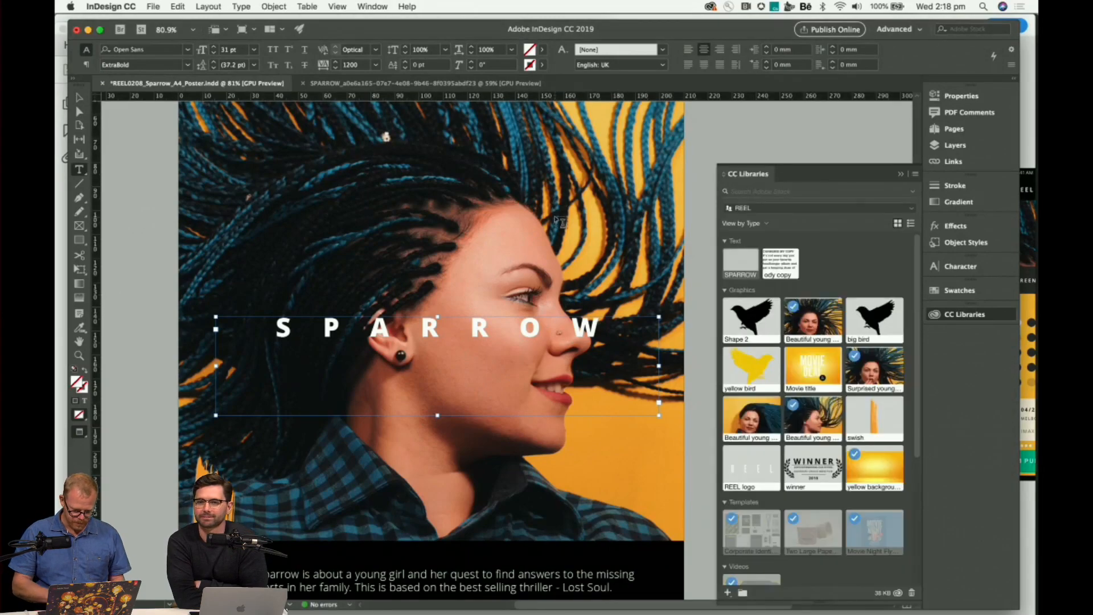
key(super+0)
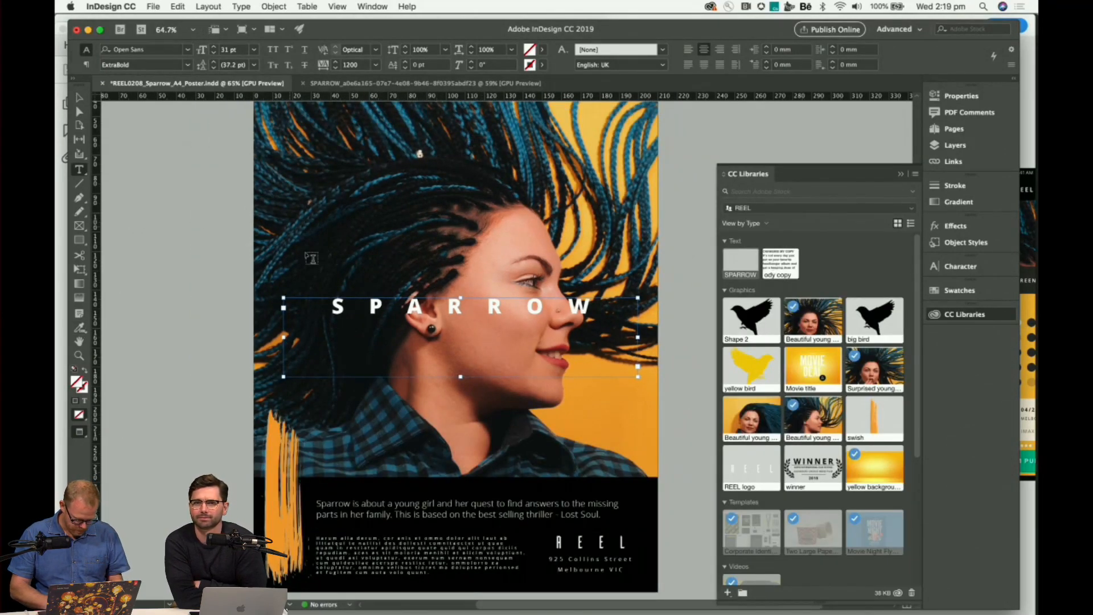
Switch to Illustrator and bring up the LOGO.ai document.
key(super+Tab)
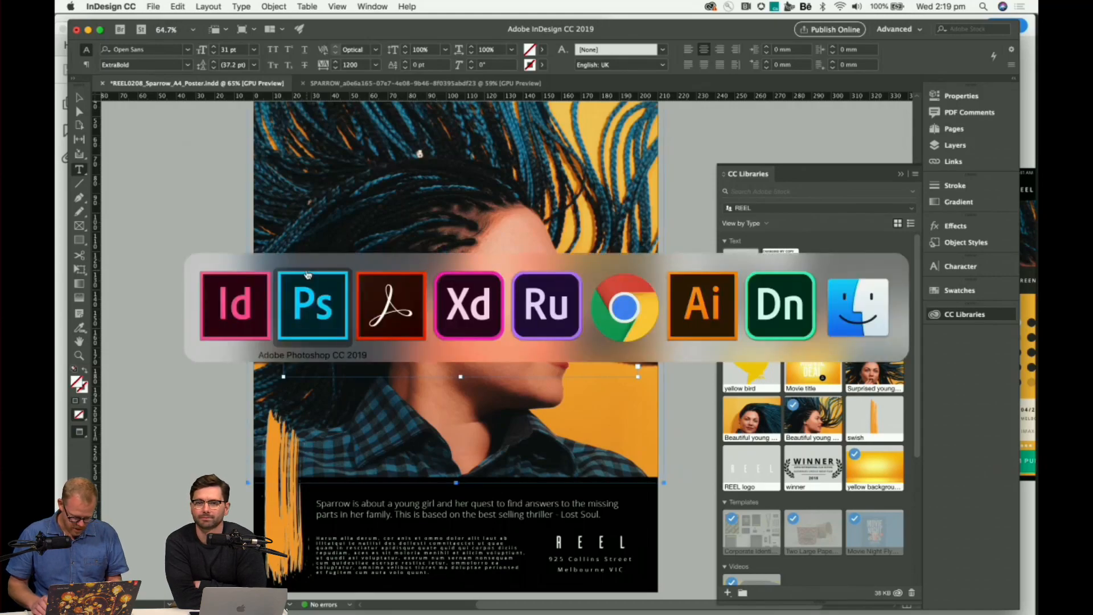
key(super+Tab)
key(super+Tab)
key(super+Tab)
key(super+Tab)
key(super+Tab)
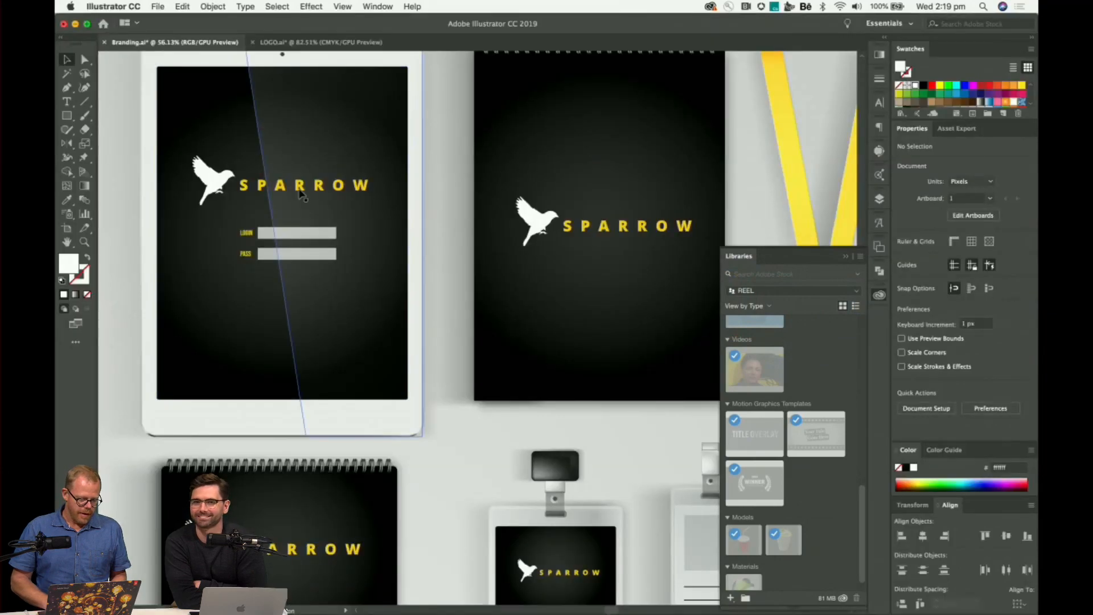
click(321, 41)
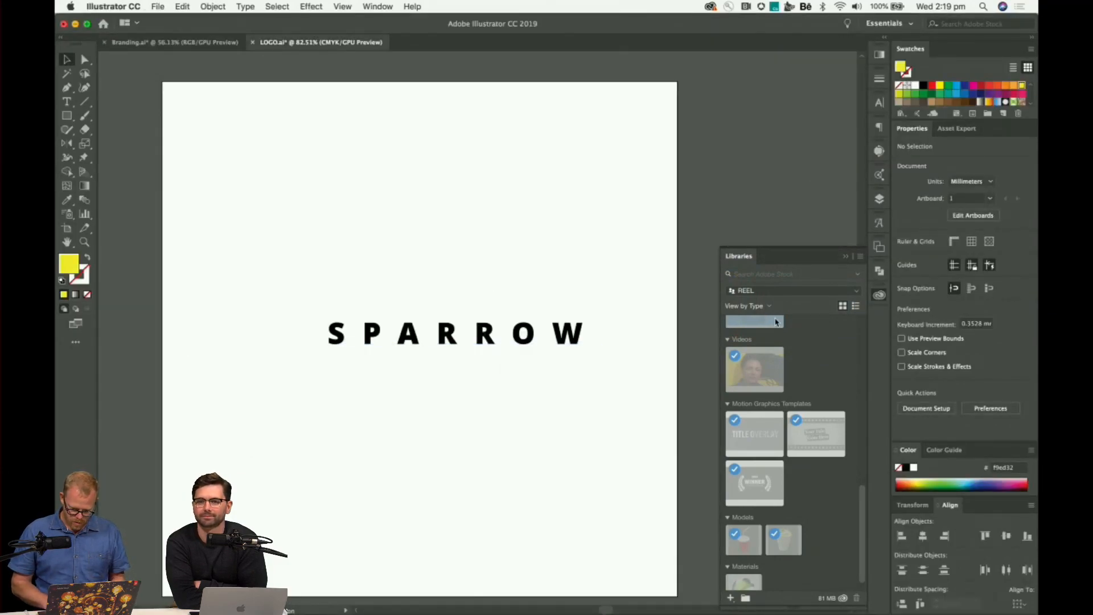
Place the Shape 2 bird from the REEL library just left of the SPARROW wordmark, about 49 mm wide.
scroll(850, 370, up, 10)
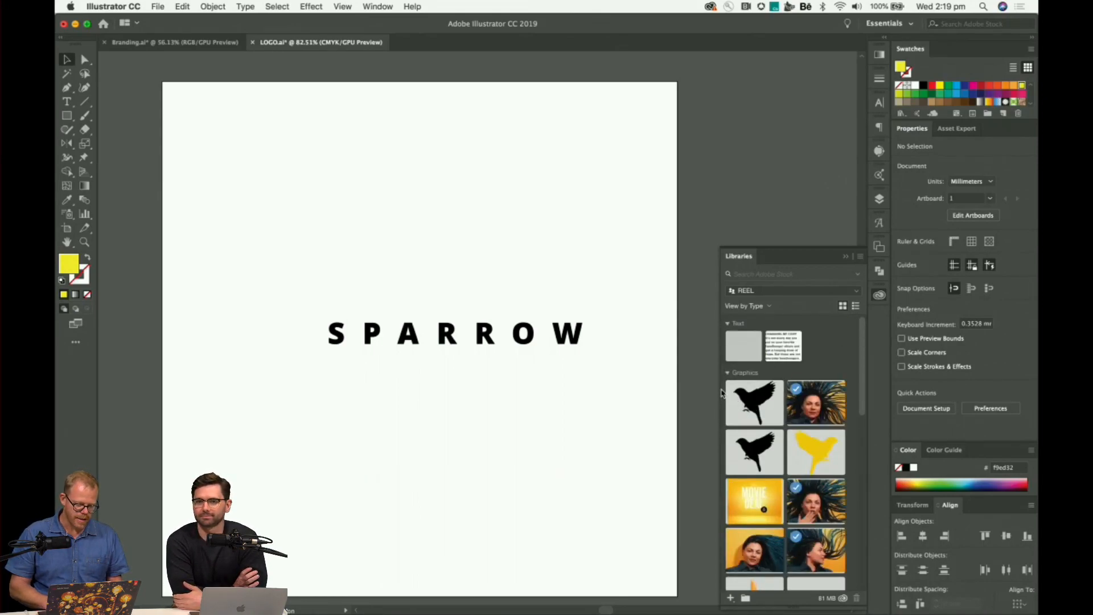
drag(719, 387, 674, 387)
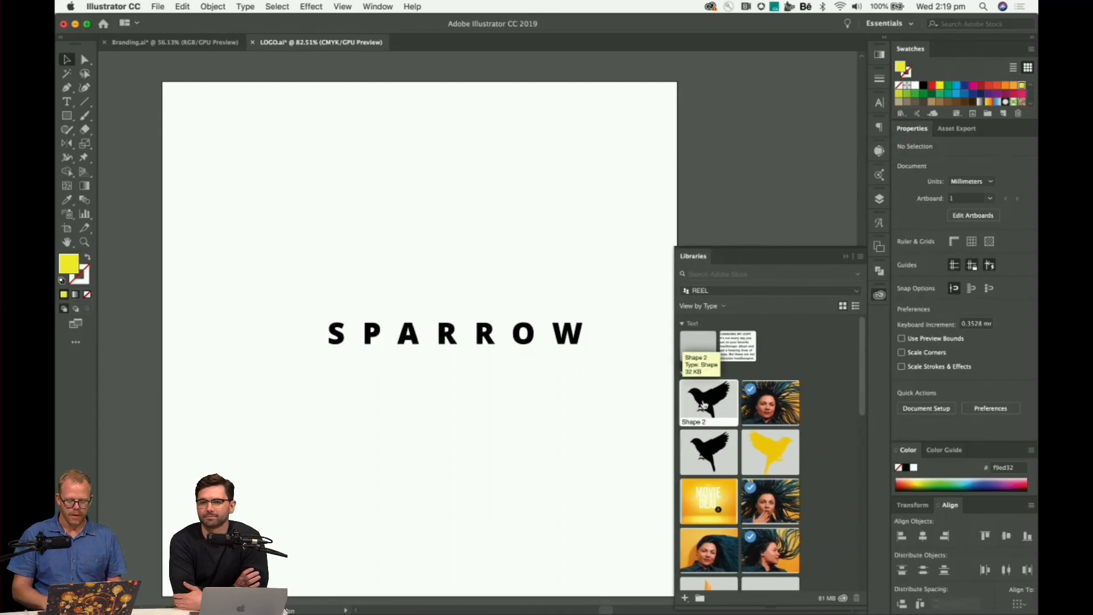
drag(705, 405, 313, 366)
click(194, 253)
mouse_move(267, 316)
mouse_down()
mouse_move(310, 281)
mouse_move(277, 316)
mouse_up()
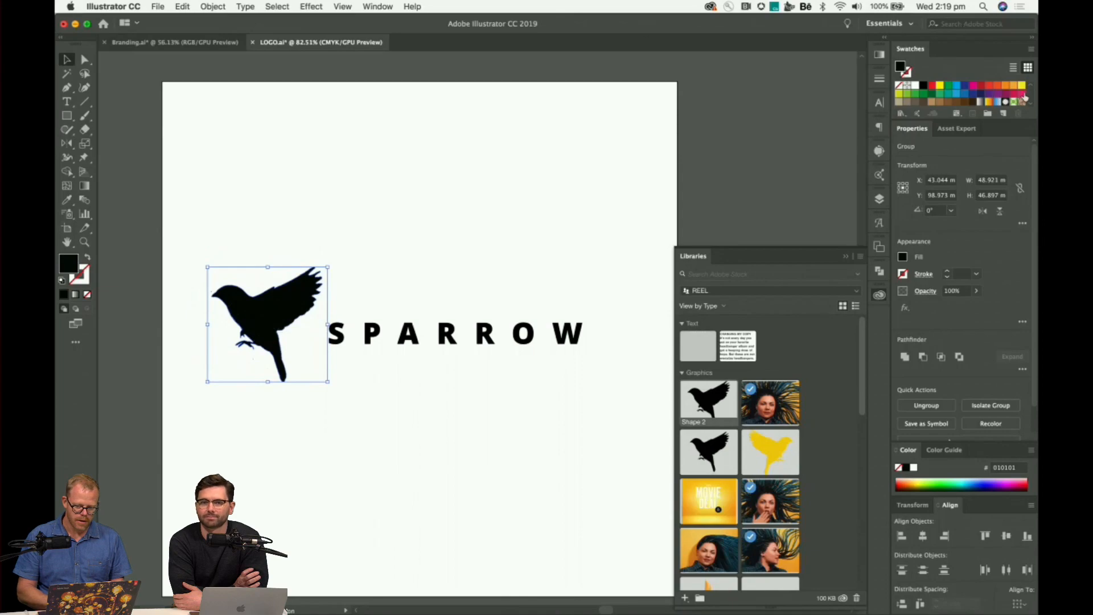
Fill the placed bird with yellow and reflect it horizontally so it faces the SPARROW wordmark.
click(1022, 87)
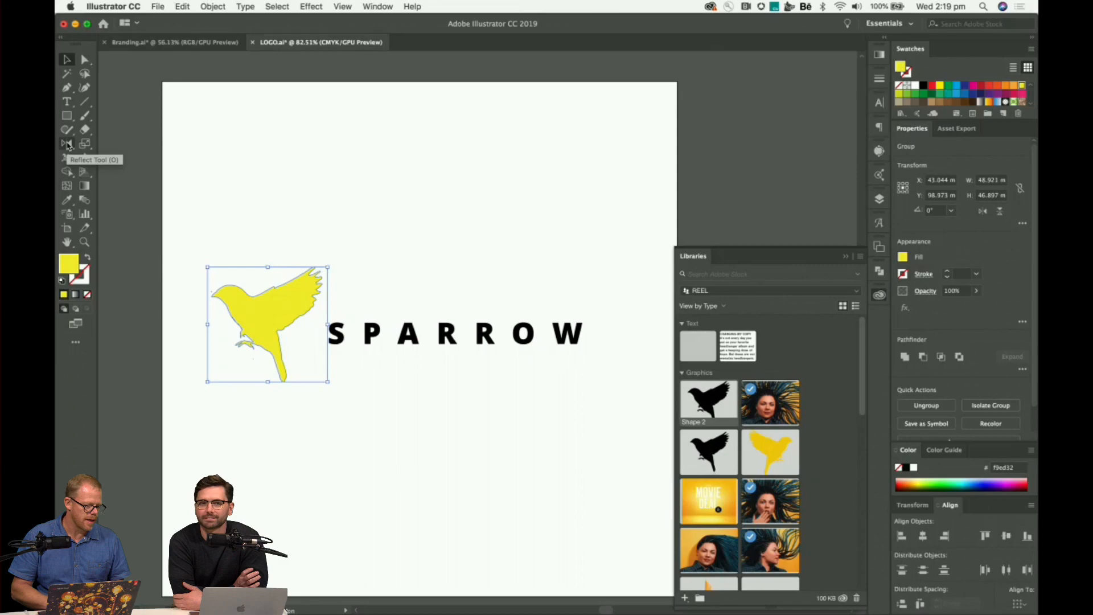
click(67, 144)
drag(337, 325, 337, 320)
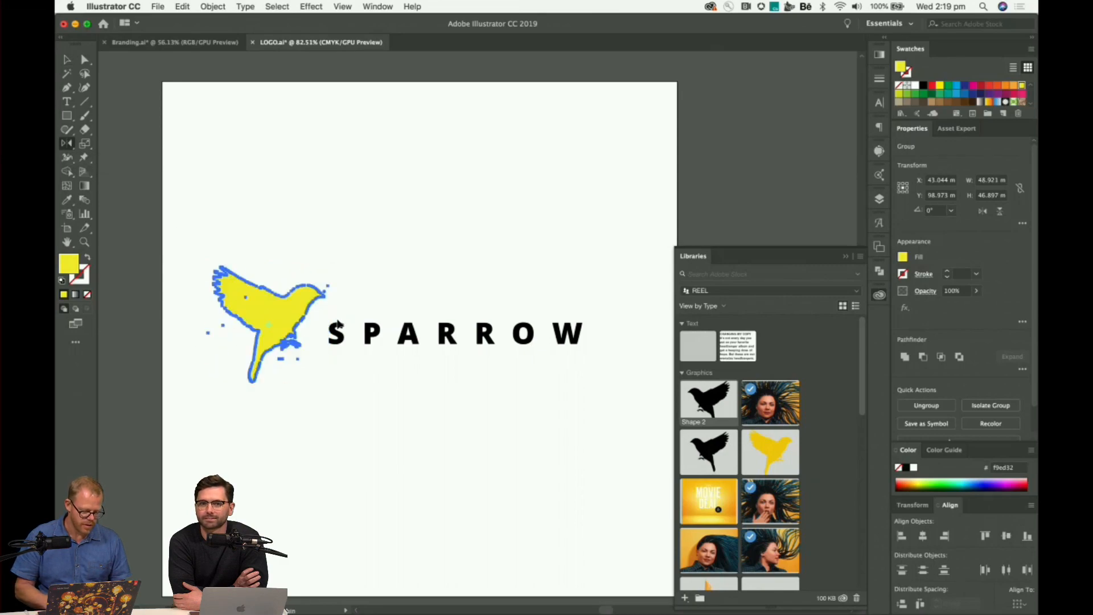
Puppet Warp the yellow bird by extending its head forward, raising its wing and swinging its tail up and back.
key(super+equal)
key(super+equal)
key(super+equal)
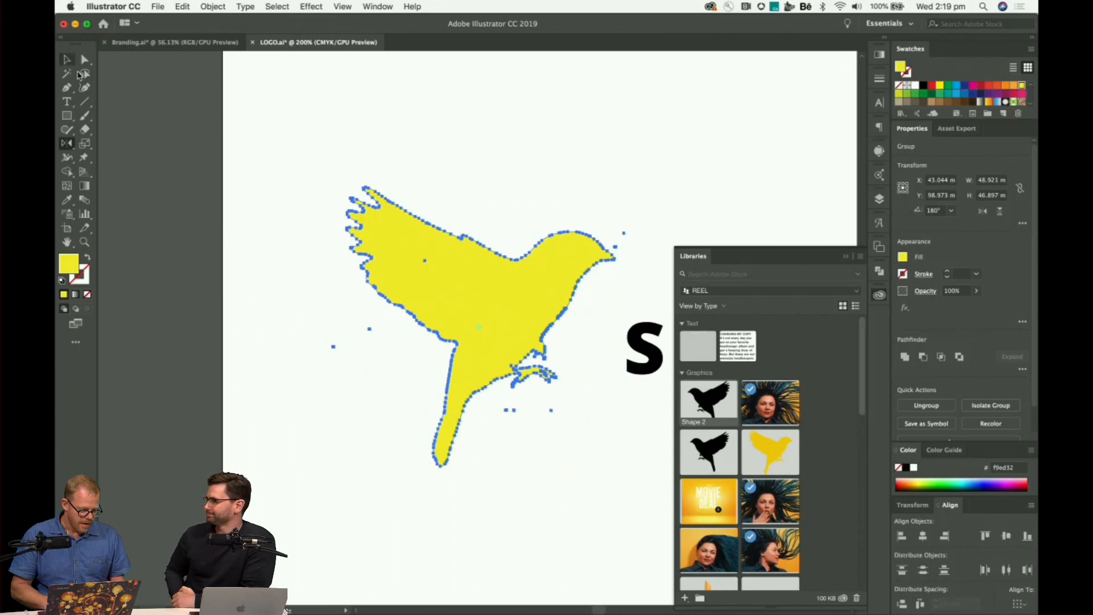
click(82, 159)
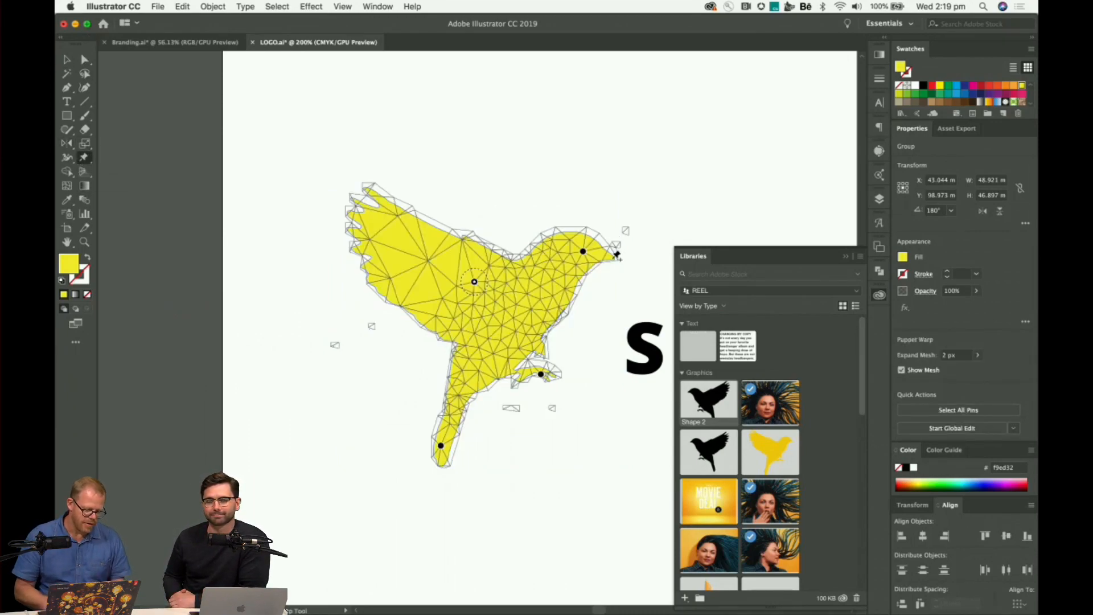
click(583, 251)
drag(582, 251, 603, 259)
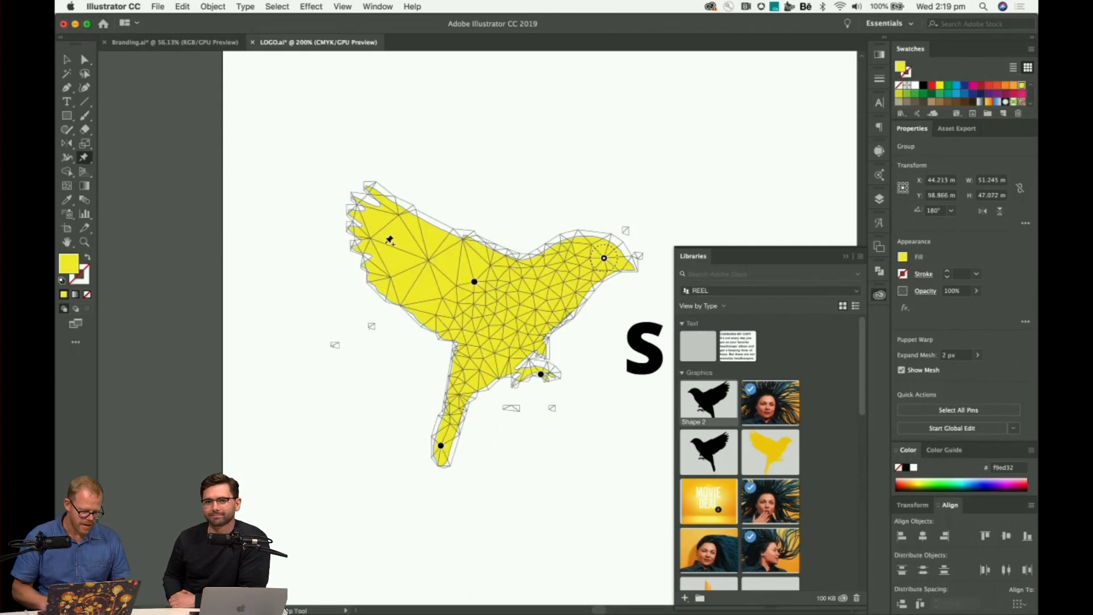
drag(474, 283, 489, 266)
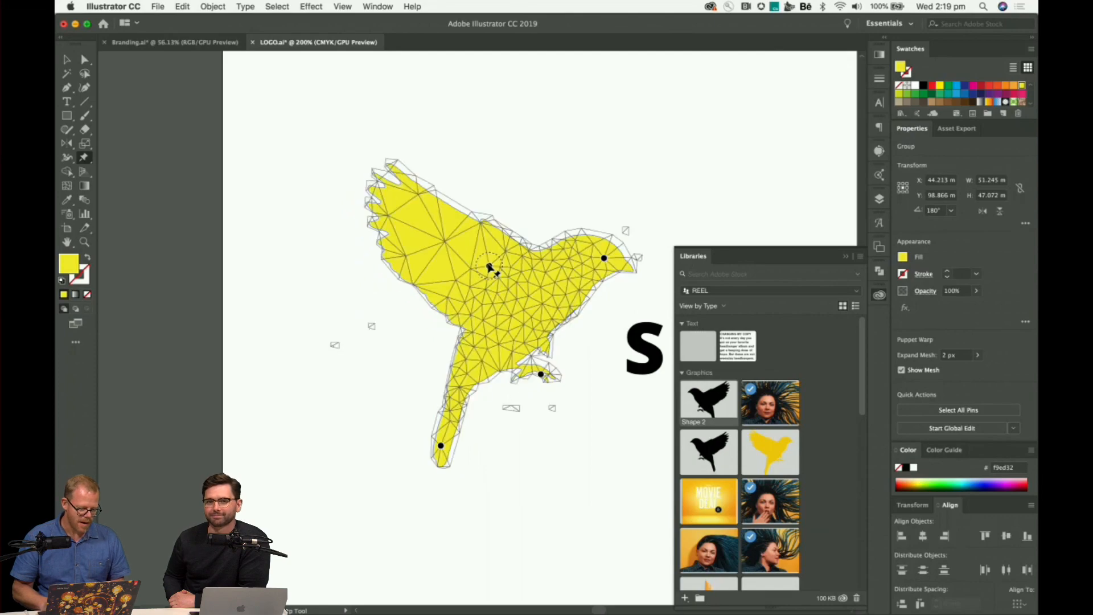
drag(441, 446, 382, 392)
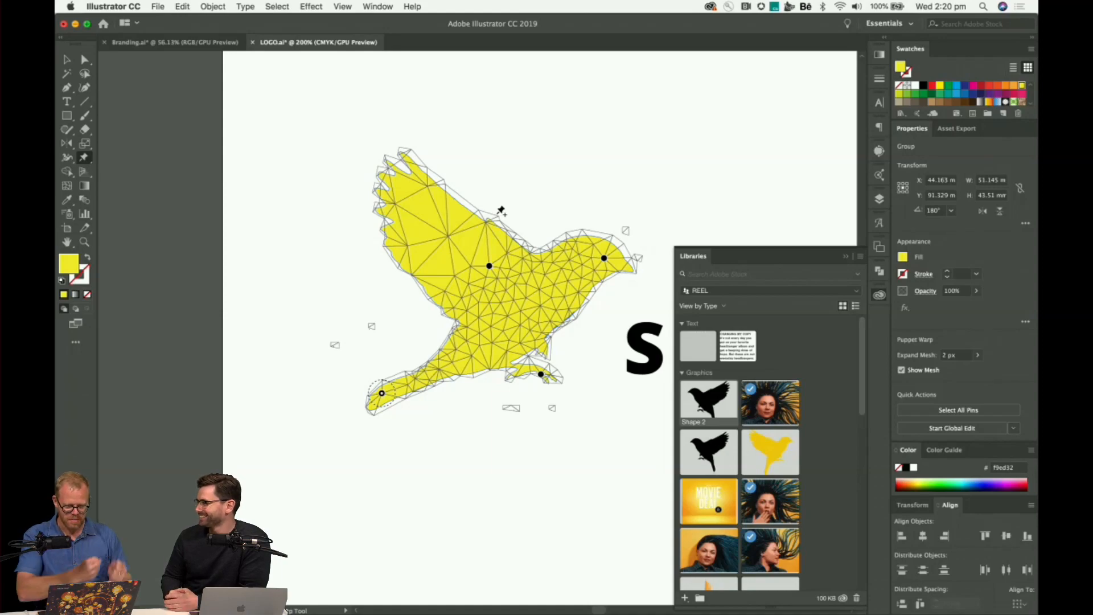
Add a Puppet Warp pin to the bird's outer wing, raise the wing slightly, and finish the warp.
click(418, 212)
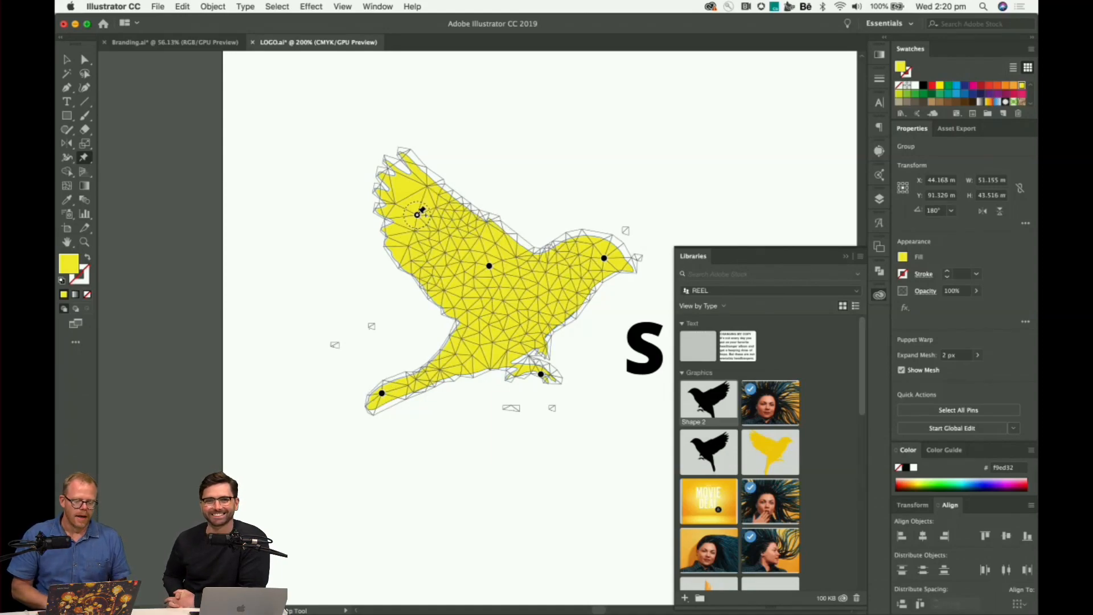
drag(421, 213, 433, 202)
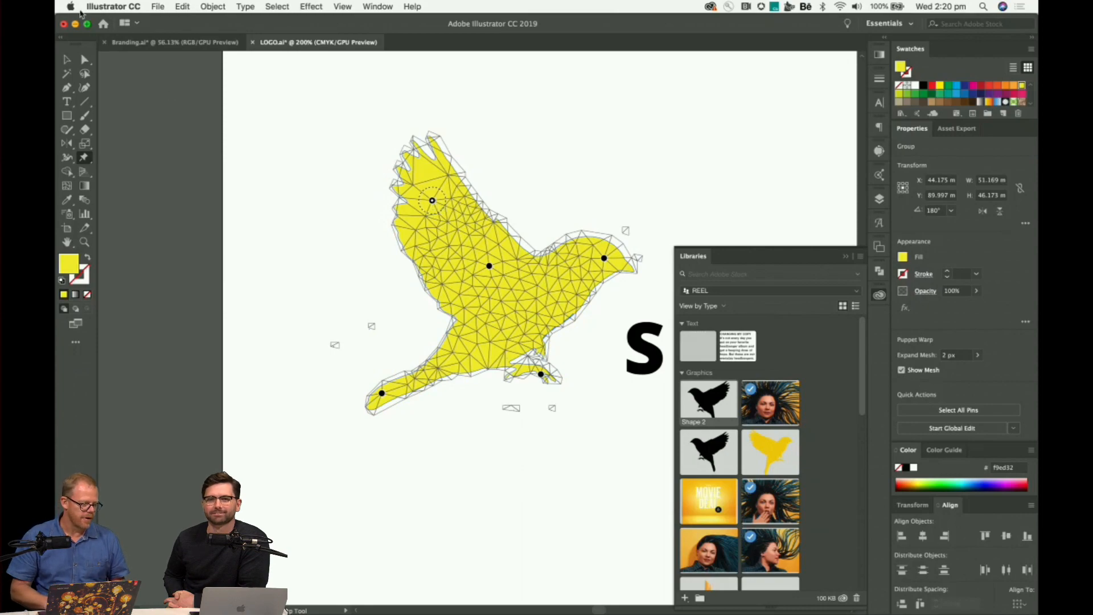
click(67, 59)
click(254, 186)
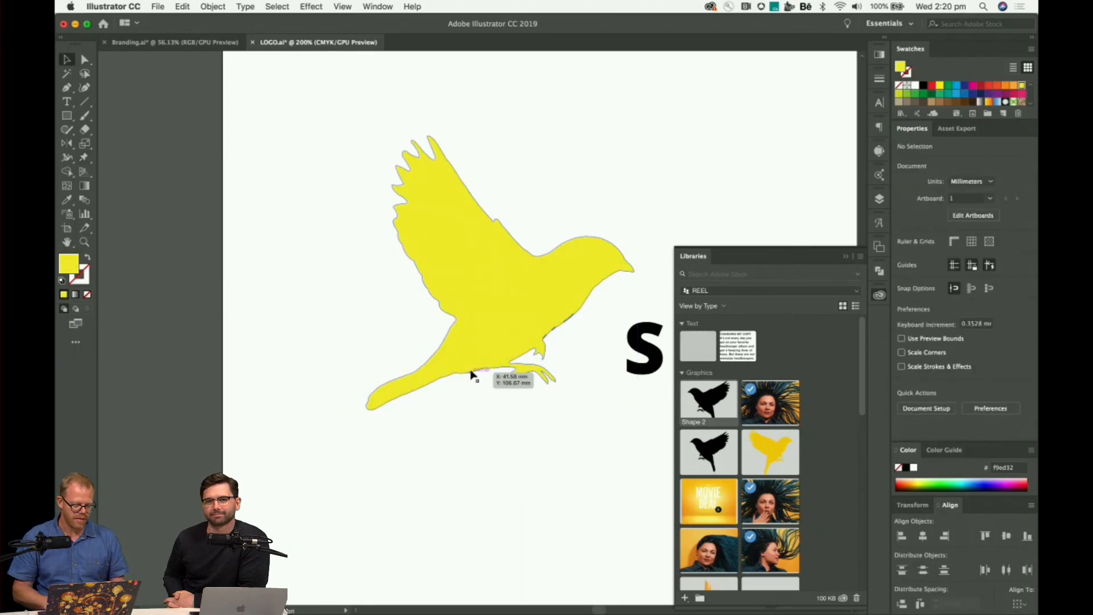
Move the warped bird down and away from the wordmark, to about X 37.2 mm, Y 96.5 mm.
scroll(473, 373, down, 5)
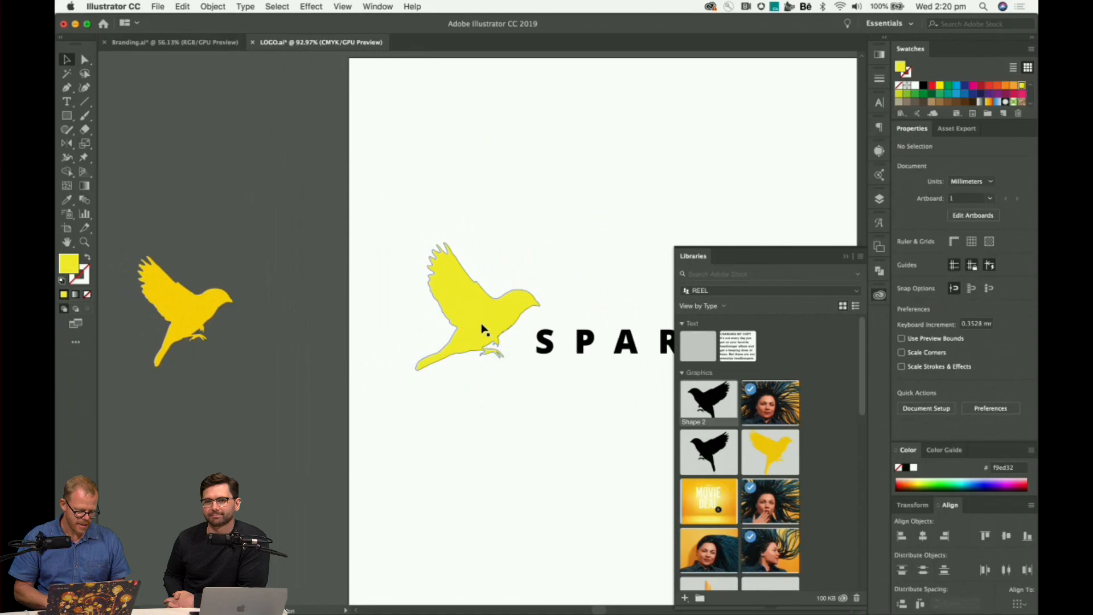
drag(488, 325, 463, 343)
scroll(463, 345, right, 1)
scroll(463, 345, right, 3)
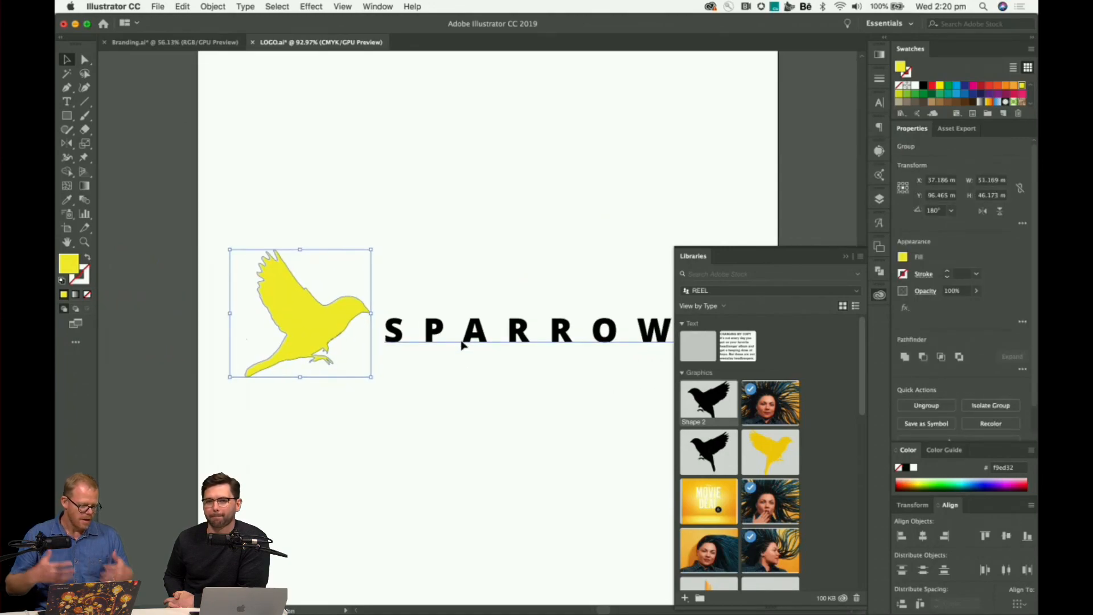
Add the bird and SPARROW wordmark together to the REEL library as one graphic.
scroll(462, 345, down, 3)
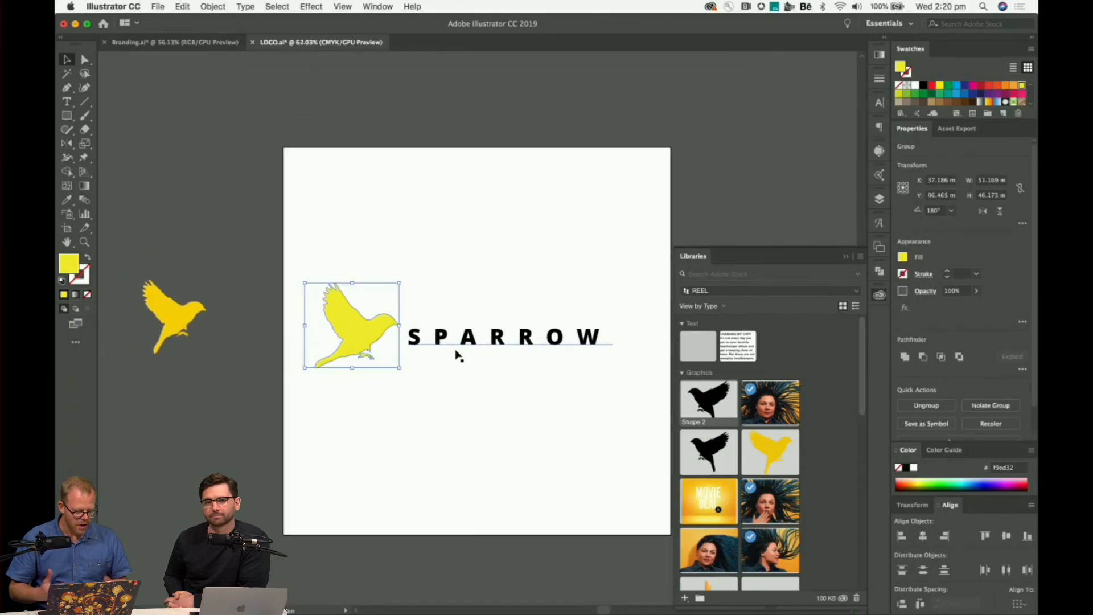
drag(458, 246, 336, 379)
drag(382, 334, 790, 400)
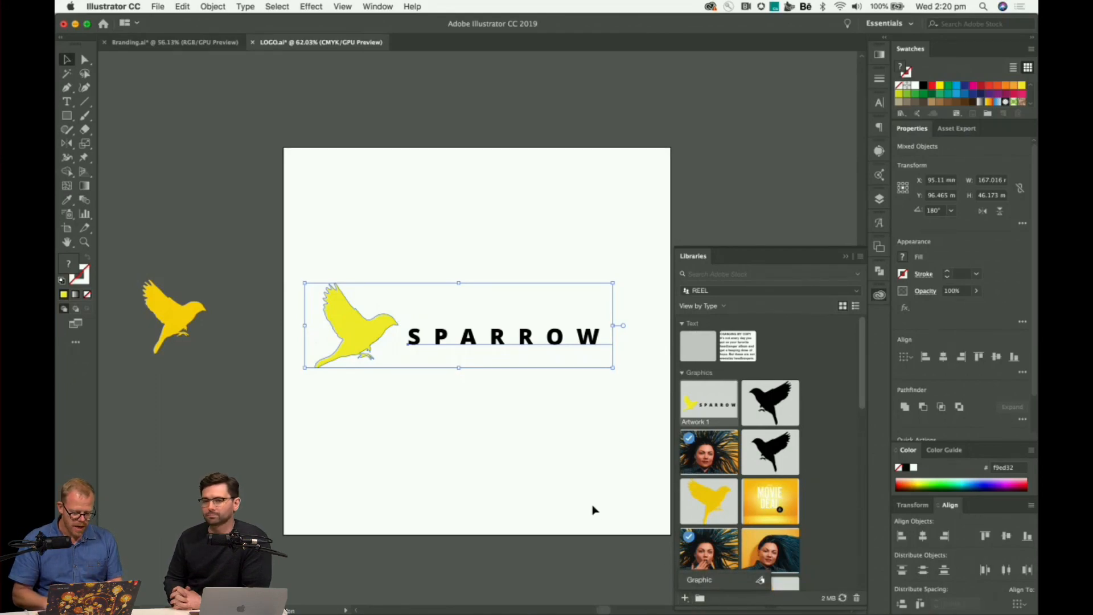
click(587, 490)
Check which elements of the SPARROW text can be added to the REEL library, without adding any.
click(562, 342)
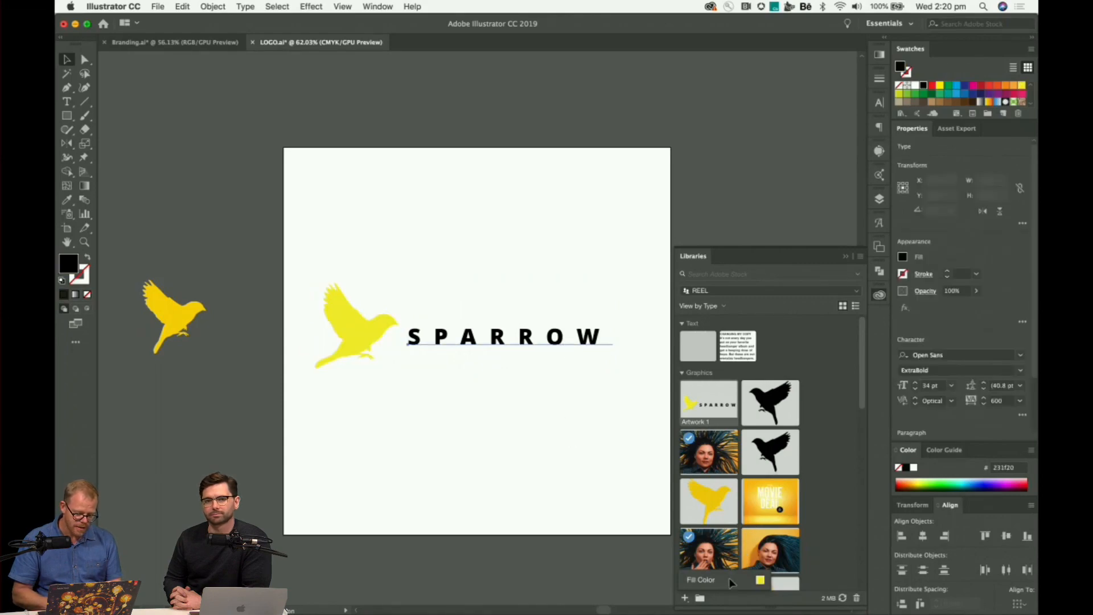
click(685, 598)
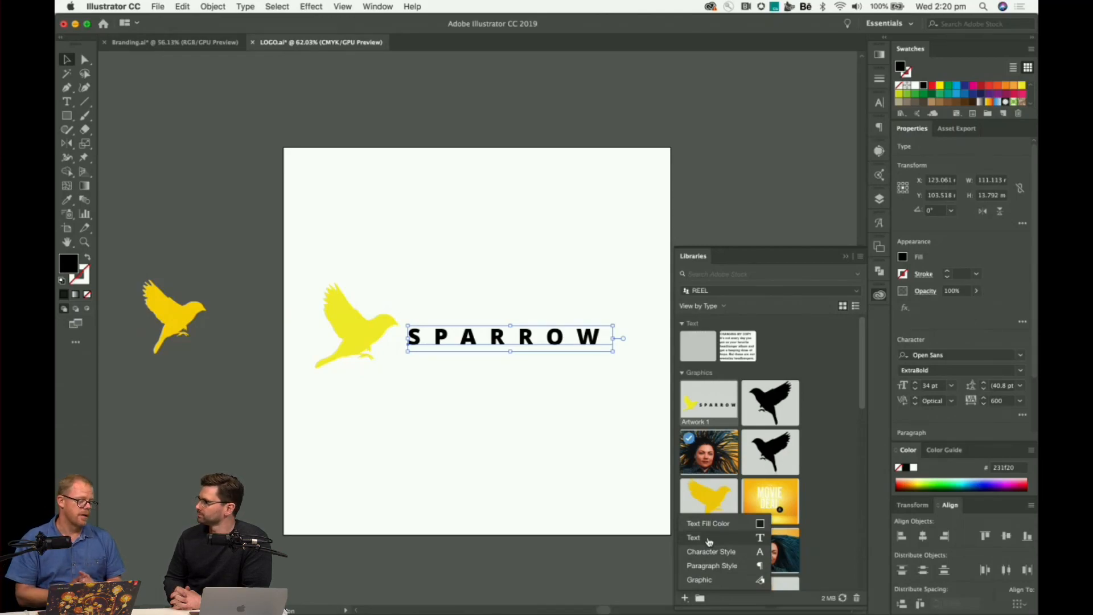
click(450, 221)
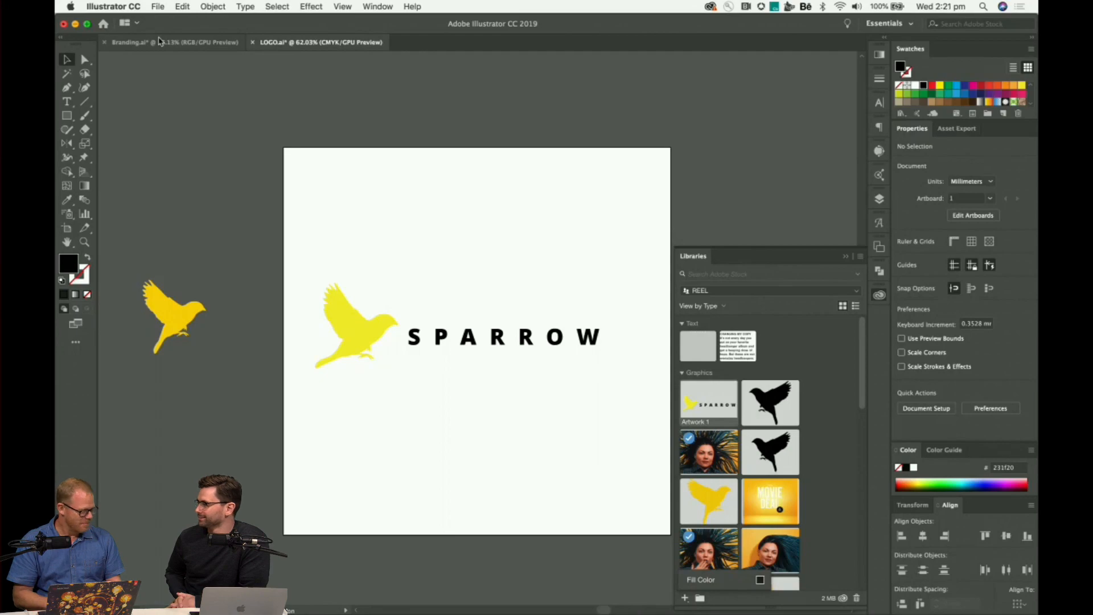
Bring up Branding.ai, collapse the Libraries panel, and examine the Sparrow logo across the stationery and merchandise mockups.
click(130, 45)
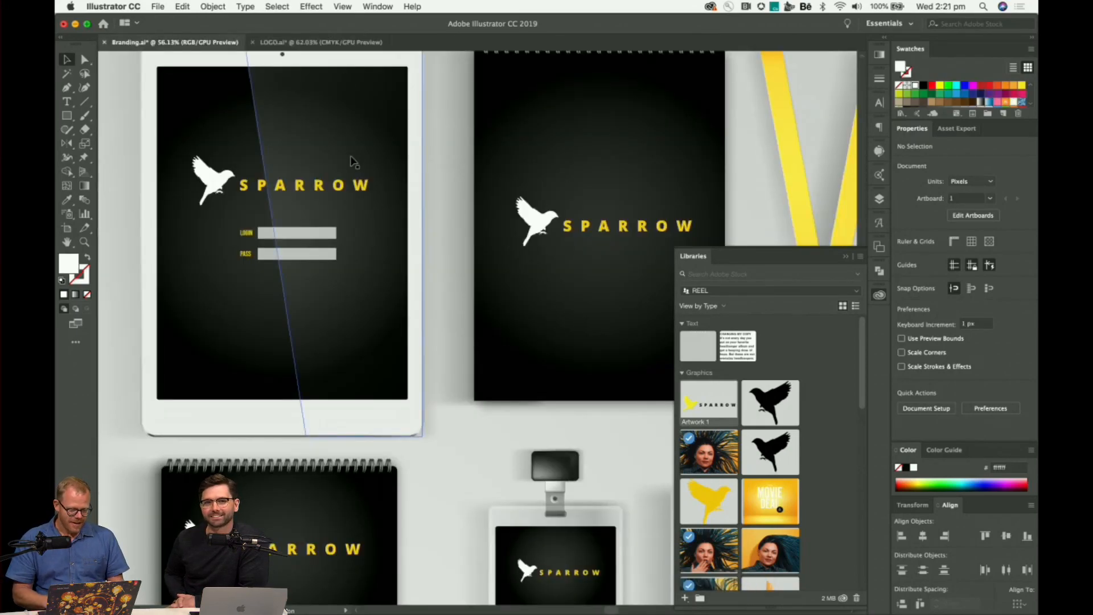
scroll(353, 162, down, 10)
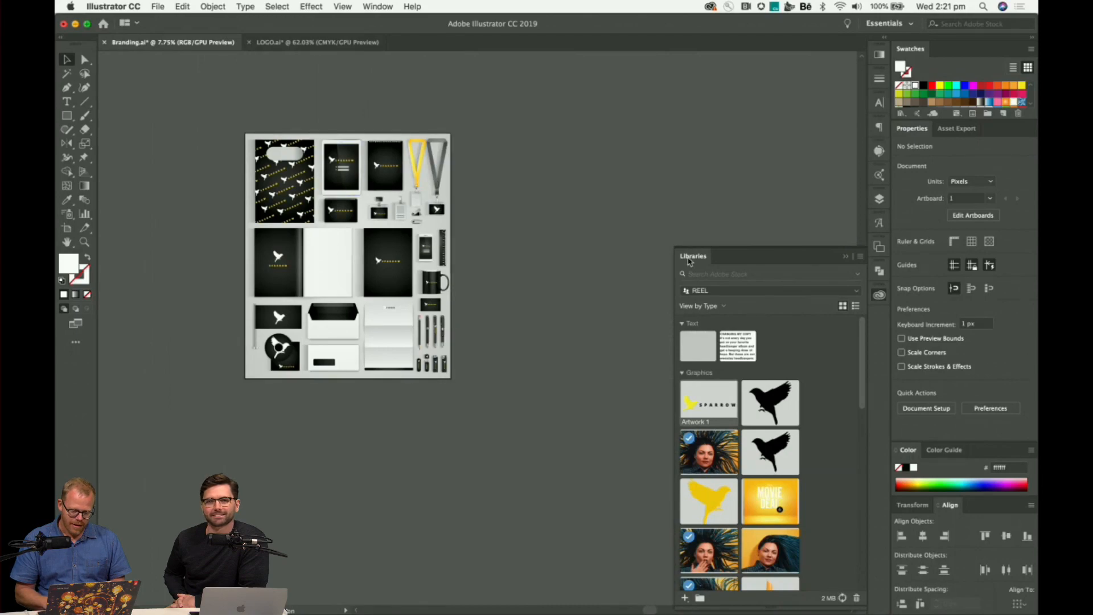
click(691, 256)
scroll(350, 262, up, 5)
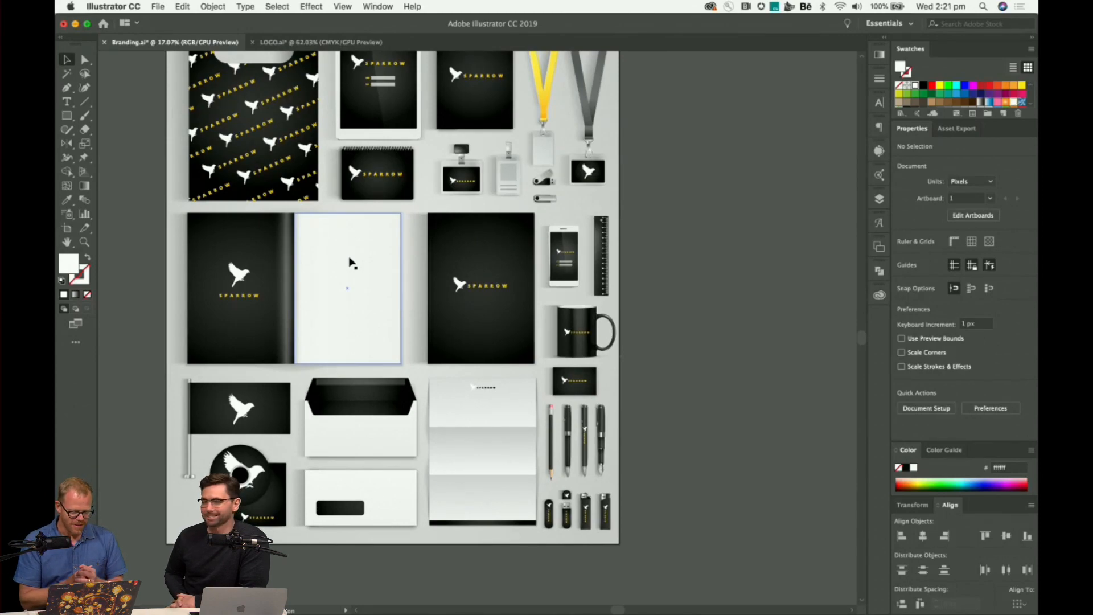
scroll(349, 262, up, 2)
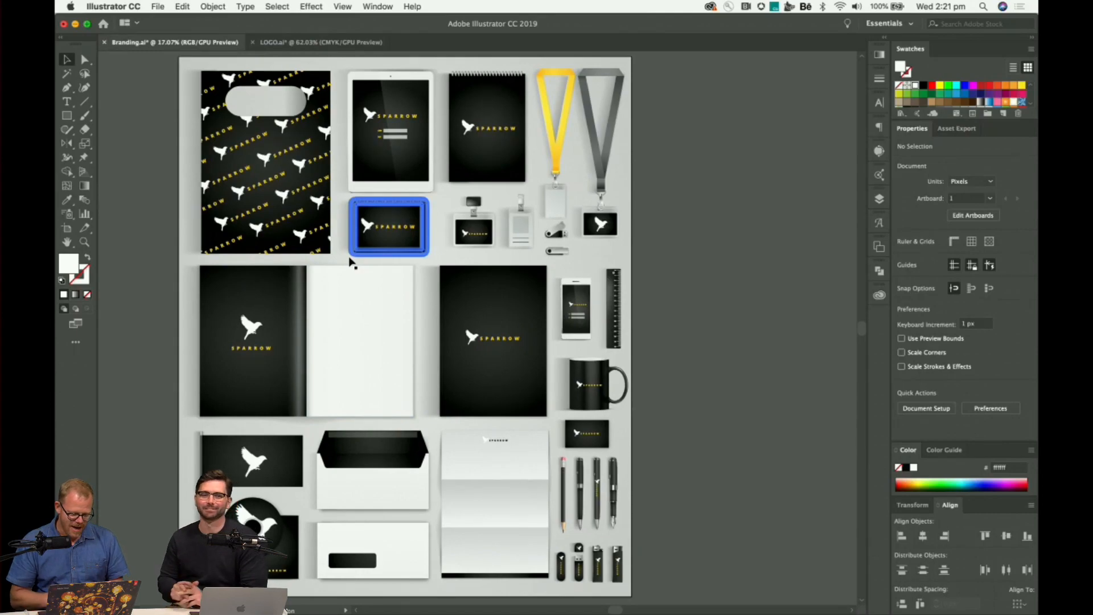
scroll(351, 261, up, 2)
scroll(350, 259, up, 2)
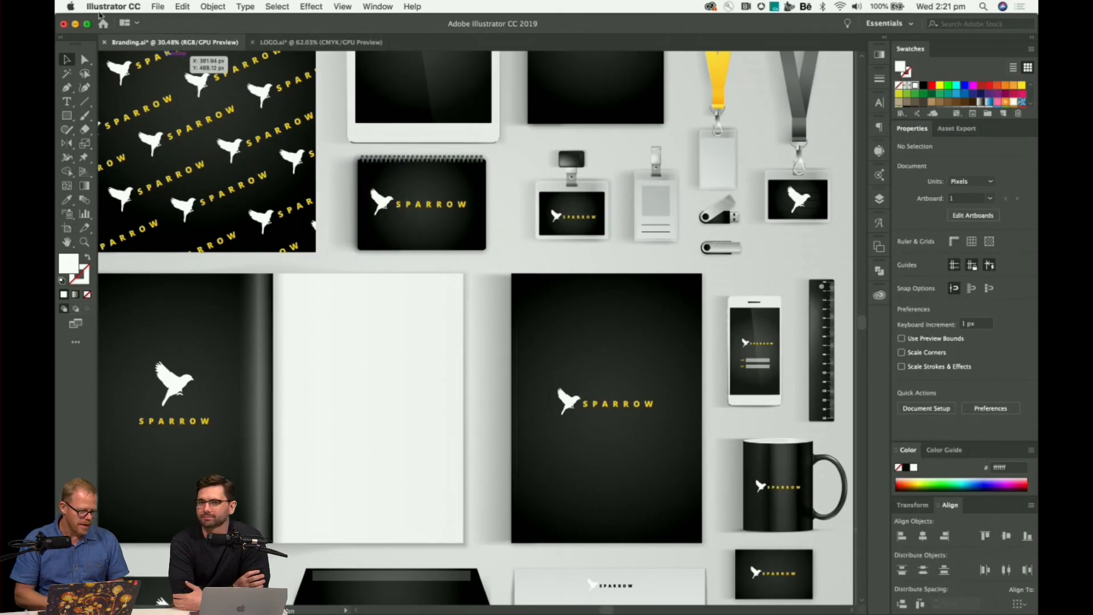
Browse the new-document templates for Mobile, Print and Web, and leave without creating a document.
click(162, 6)
click(167, 23)
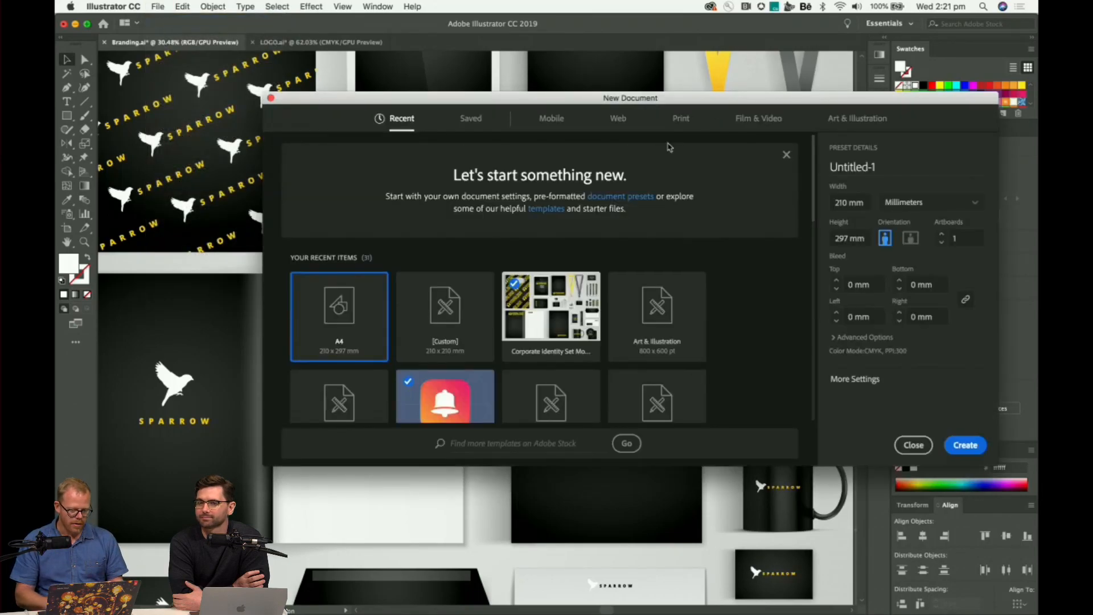
click(552, 118)
scroll(576, 328, down, 8)
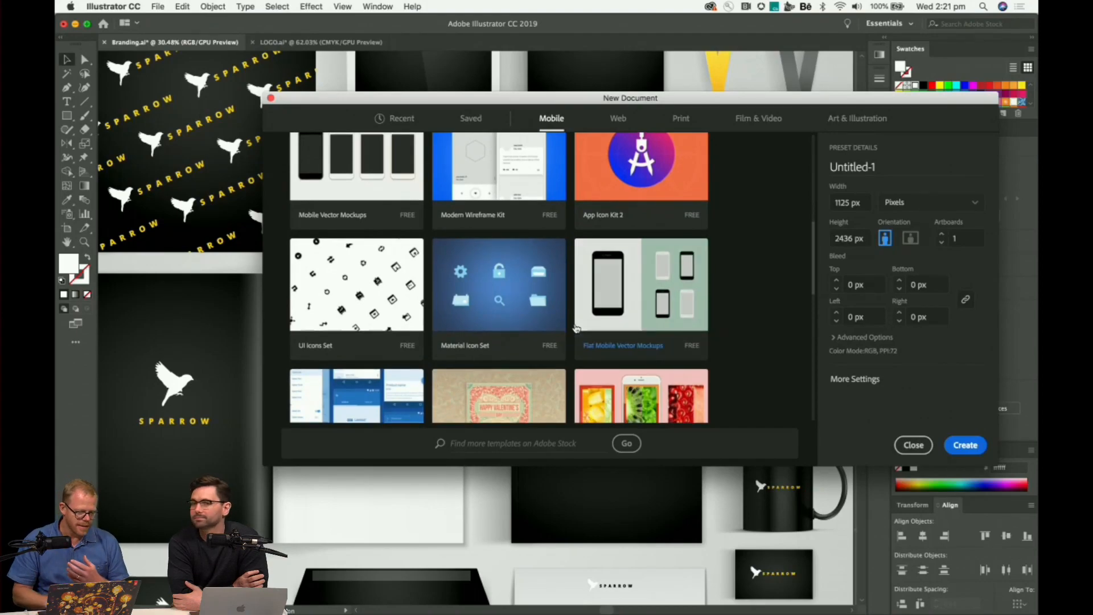
click(680, 119)
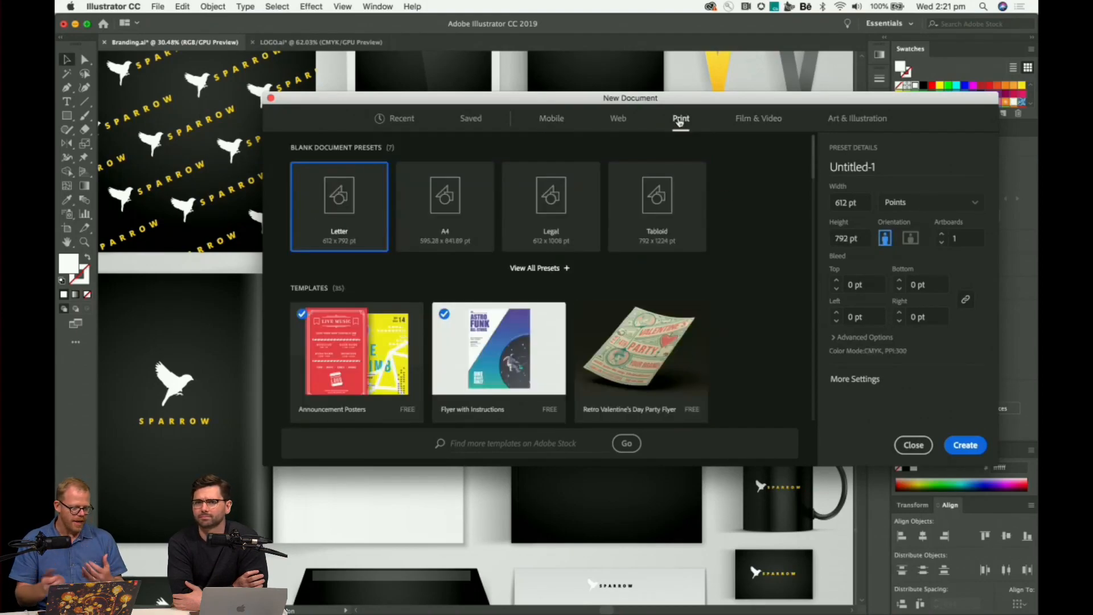
click(622, 121)
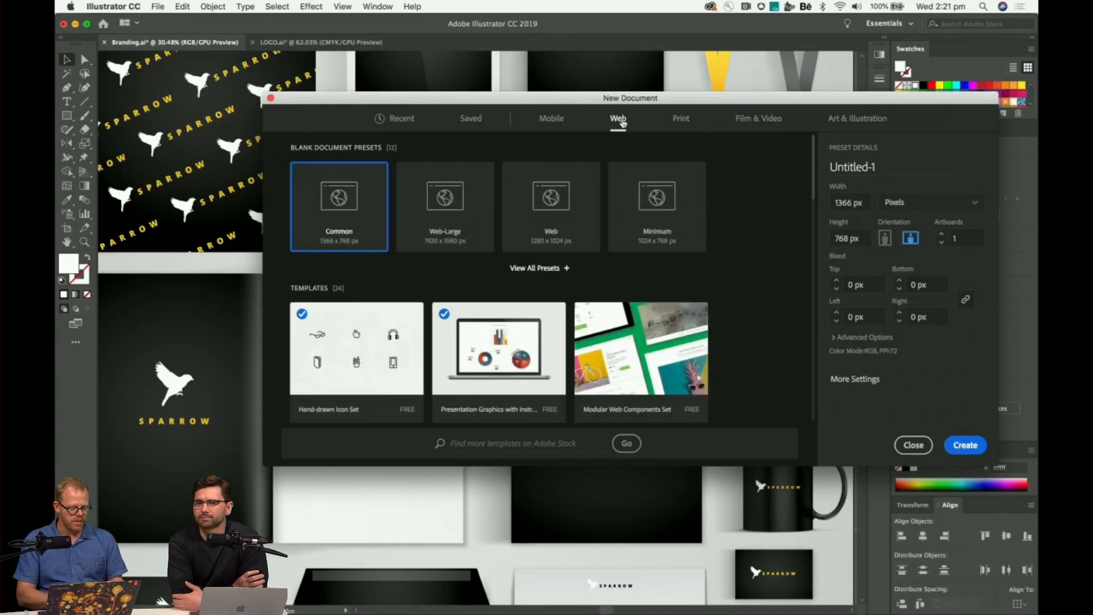
click(914, 446)
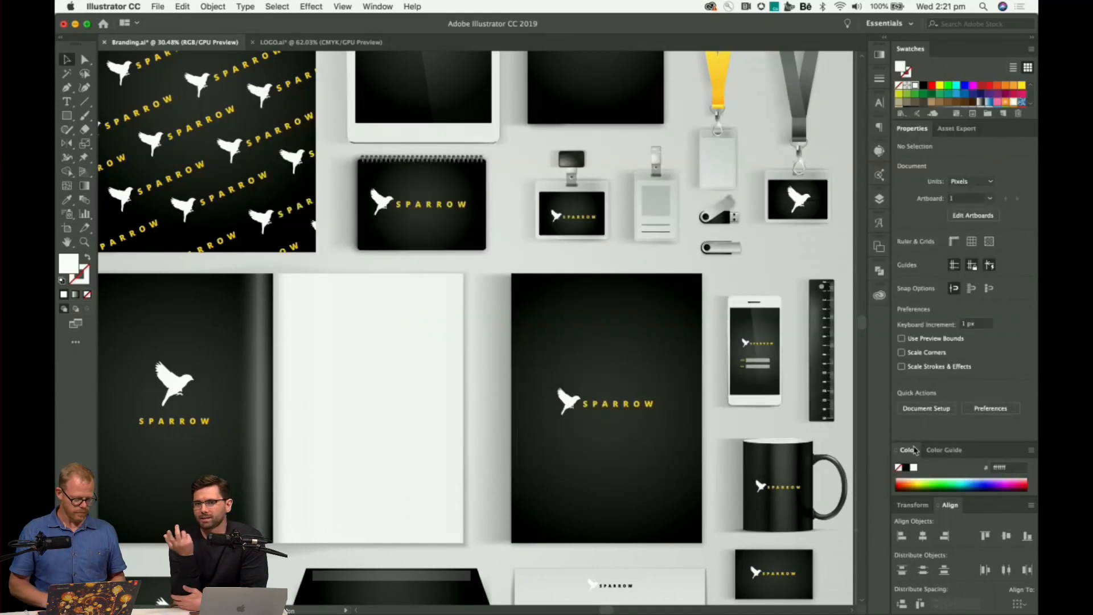
Start a global edit of the bird and SPARROW logo group on the large black page beside the phone mockup.
scroll(669, 430, right, 5)
scroll(669, 430, down, 2)
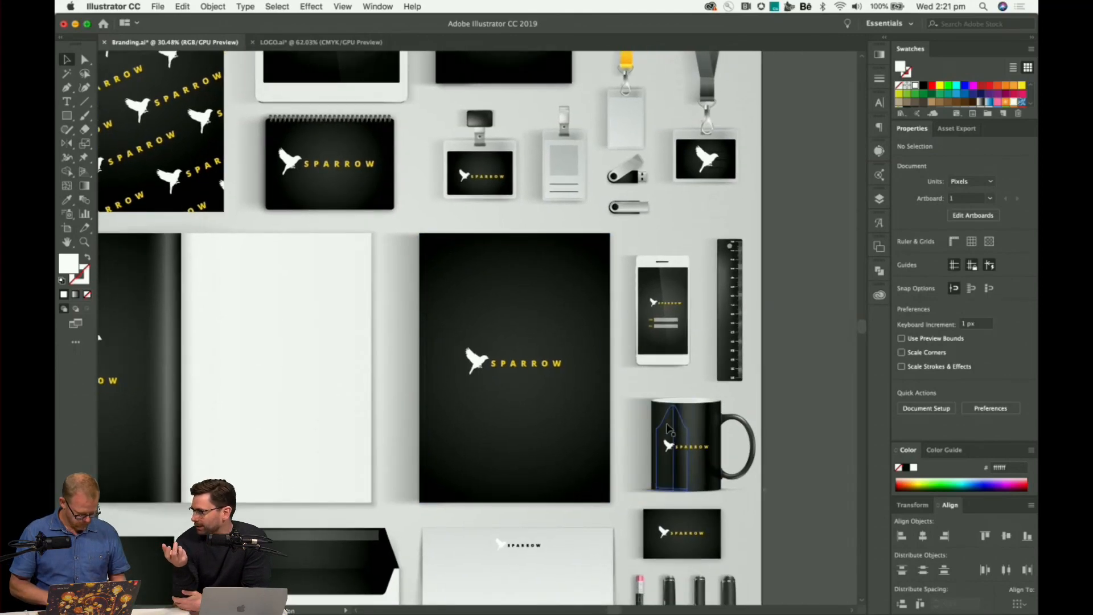
scroll(669, 429, up, 3)
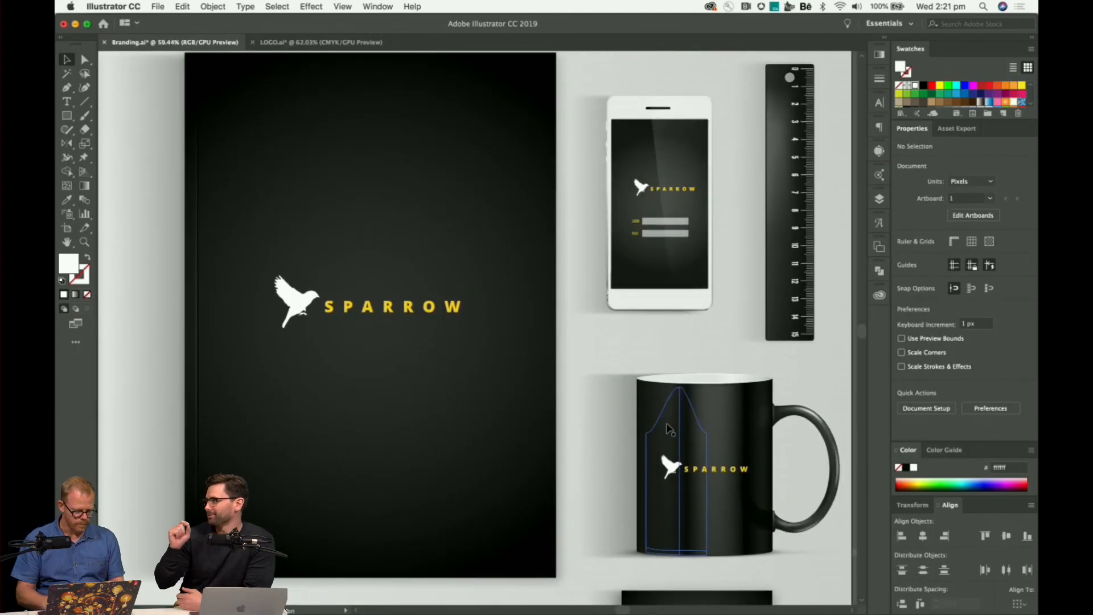
scroll(669, 430, down, 3)
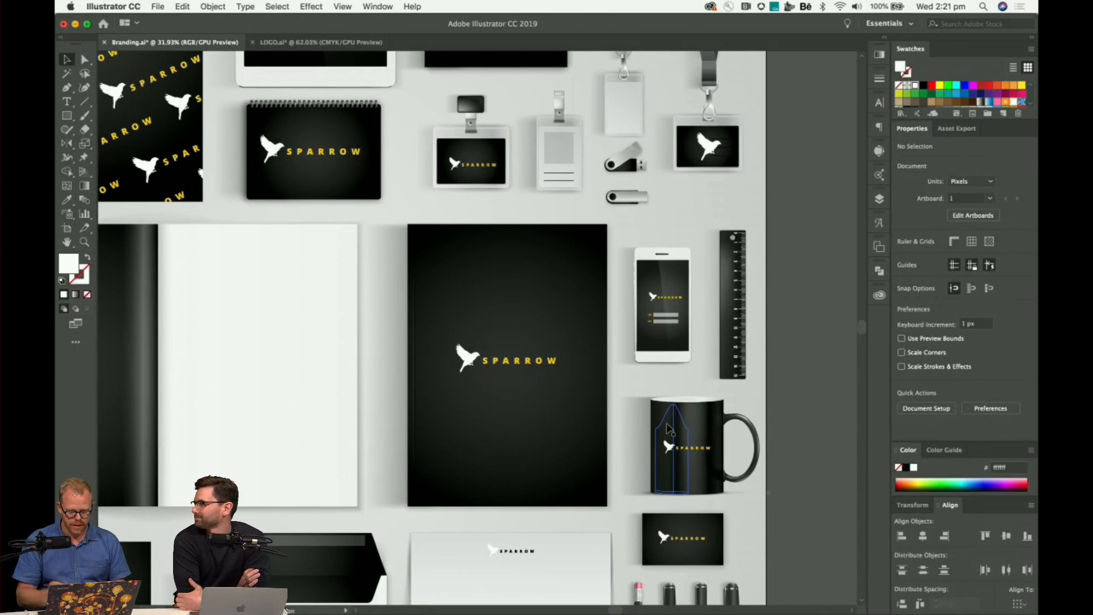
click(464, 356)
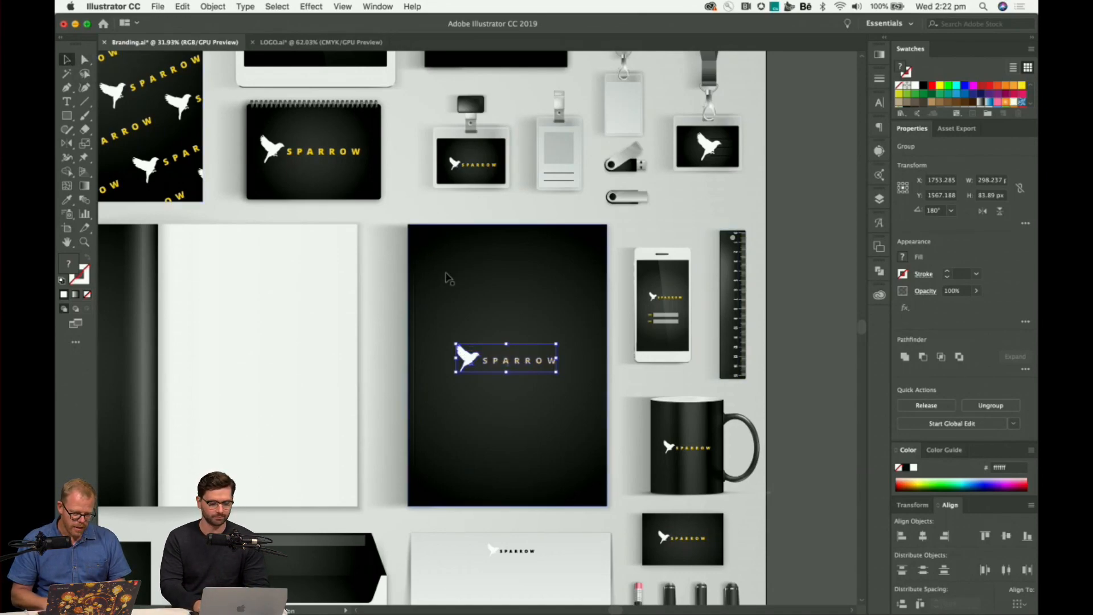
scroll(446, 277, left, 3)
scroll(447, 276, up, 3)
scroll(446, 277, left, 1)
scroll(447, 277, up, 1)
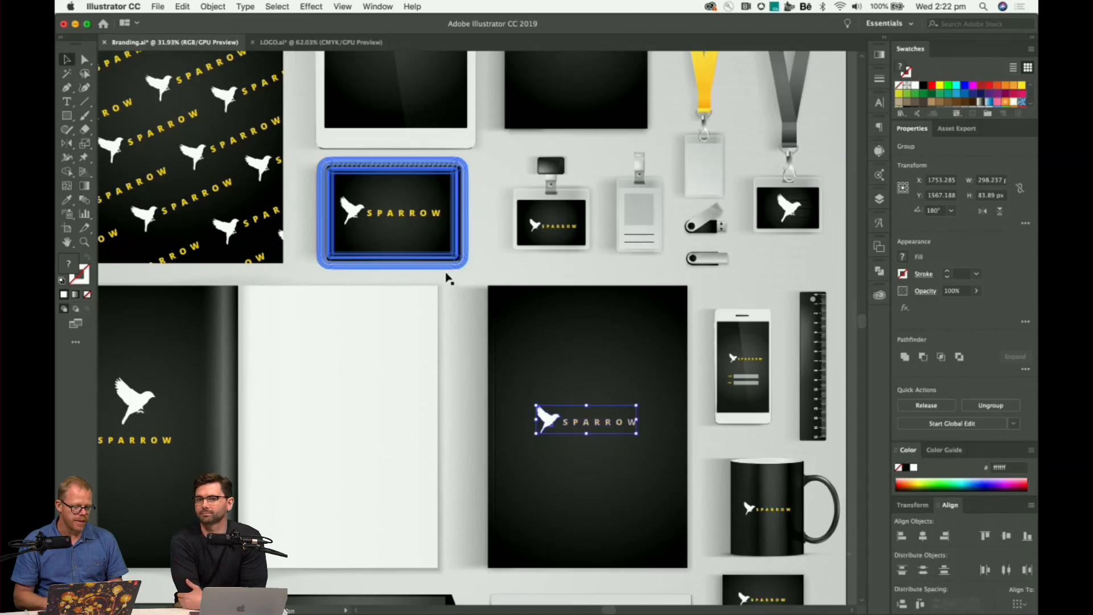
scroll(447, 277, left, 4)
scroll(447, 277, up, 5)
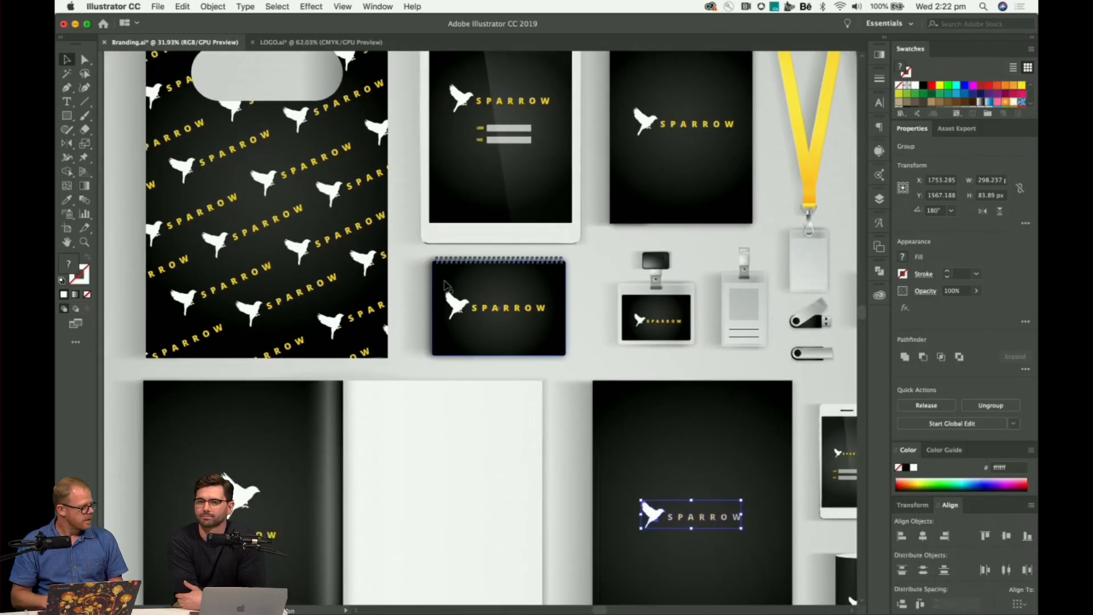
scroll(446, 277, down, 5)
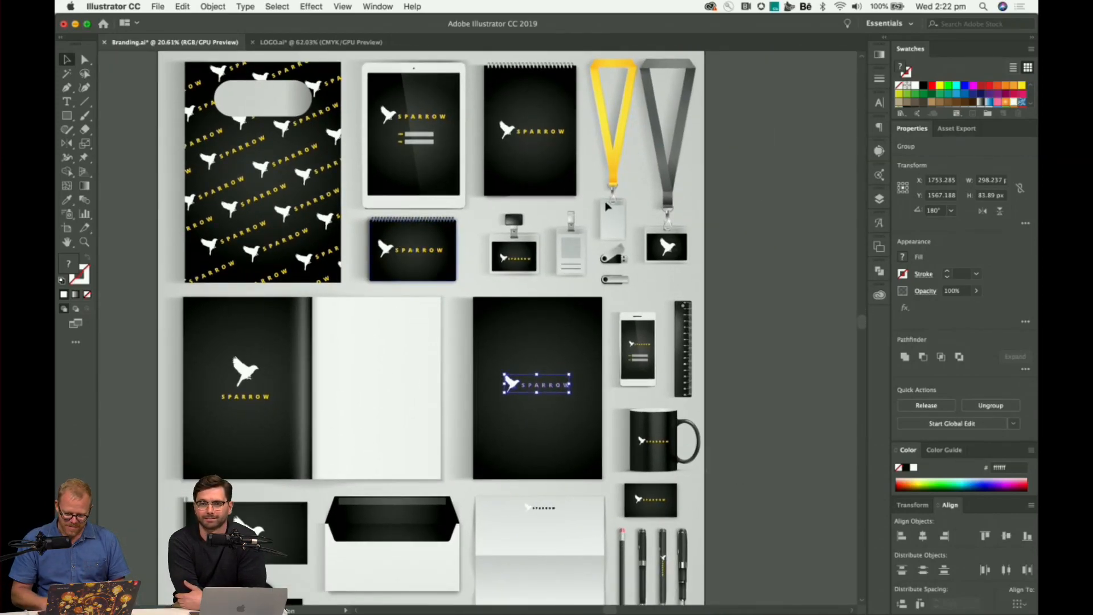
scroll(545, 374, up, 3)
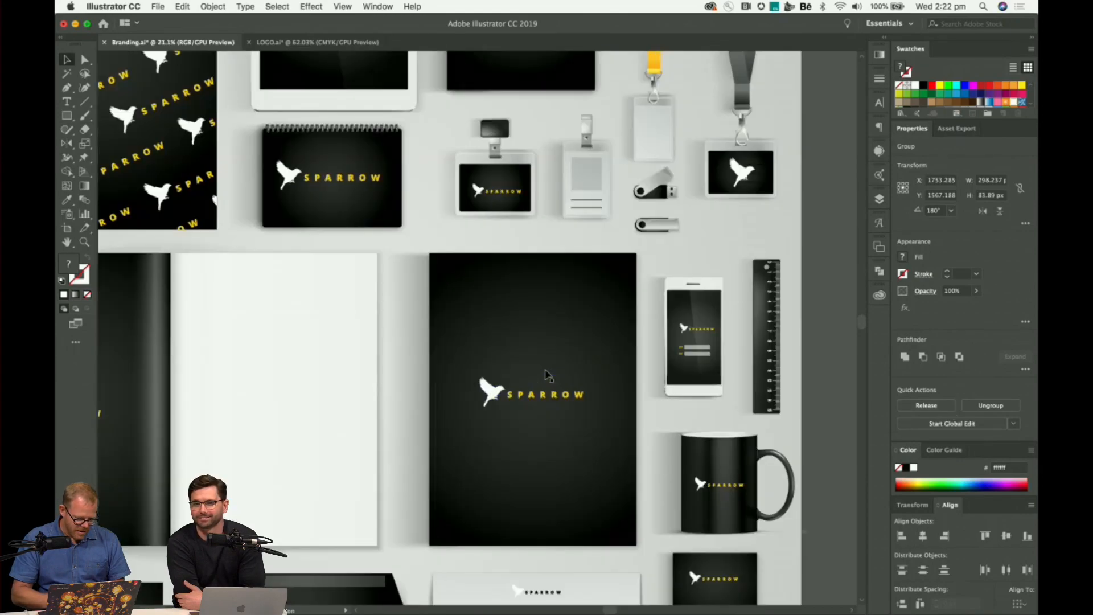
scroll(545, 374, up, 2)
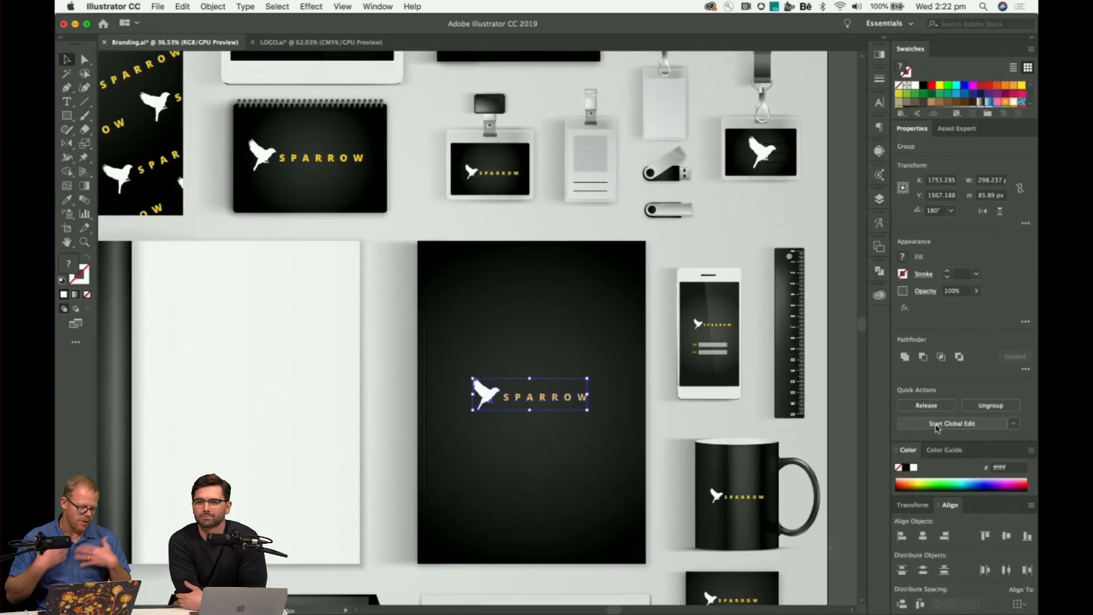
click(938, 426)
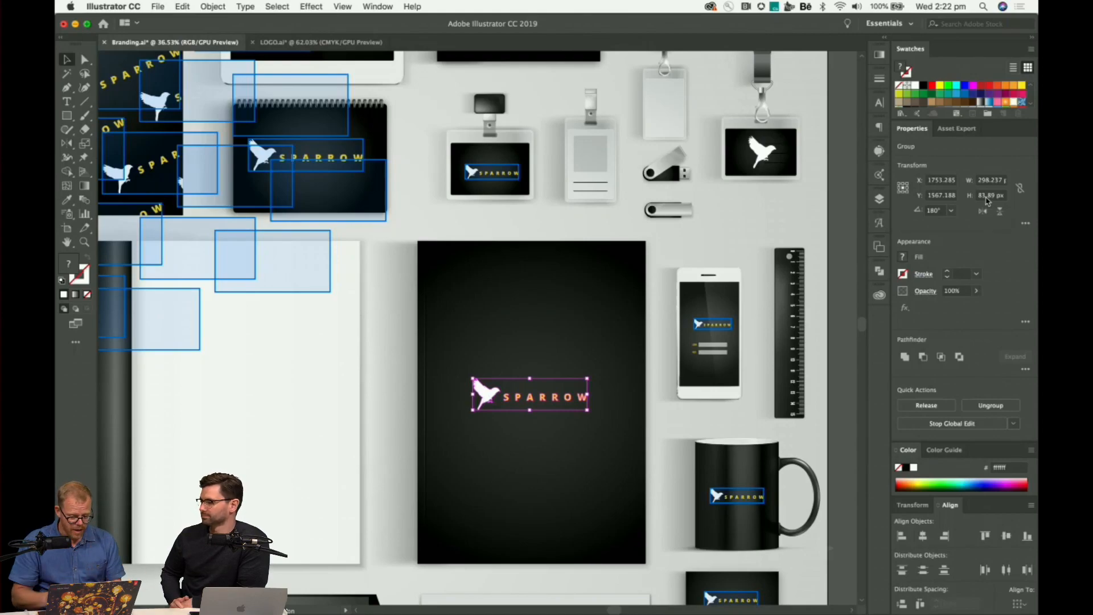
Fill the bird in all globally matched logos with yellow #fcee21 and end the global edit.
scroll(511, 196, left, 10)
scroll(511, 195, up, 4)
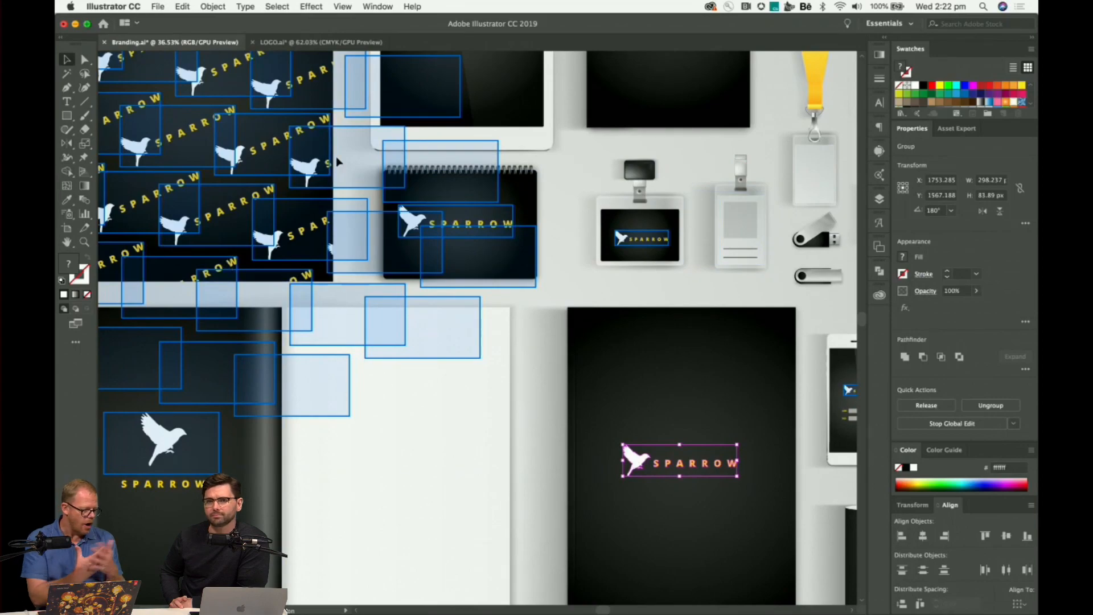
click(1023, 86)
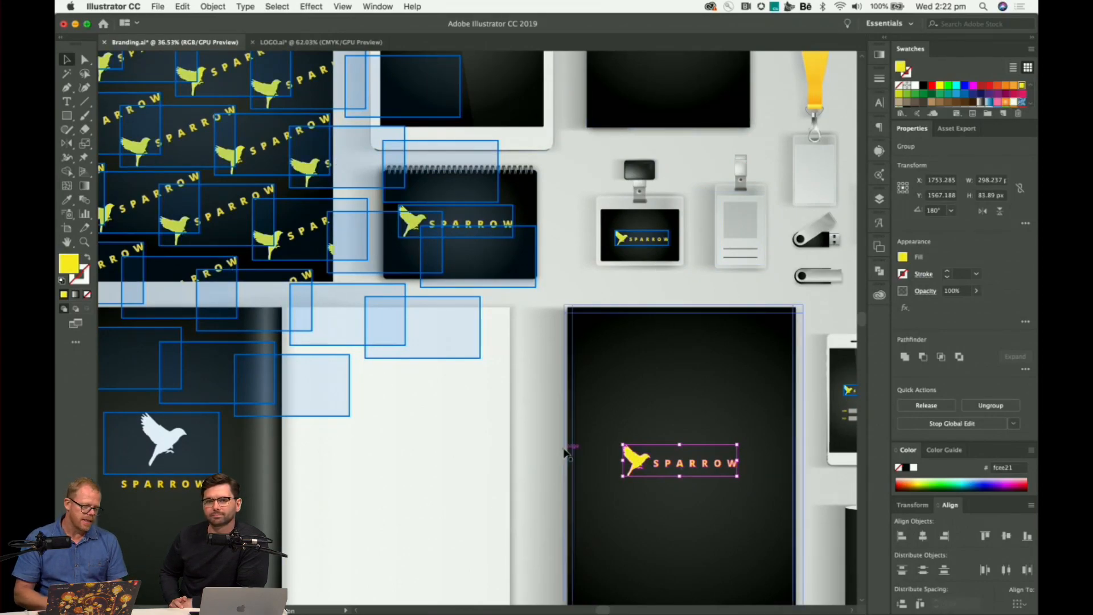
scroll(566, 453, right, 6)
scroll(566, 452, down, 3)
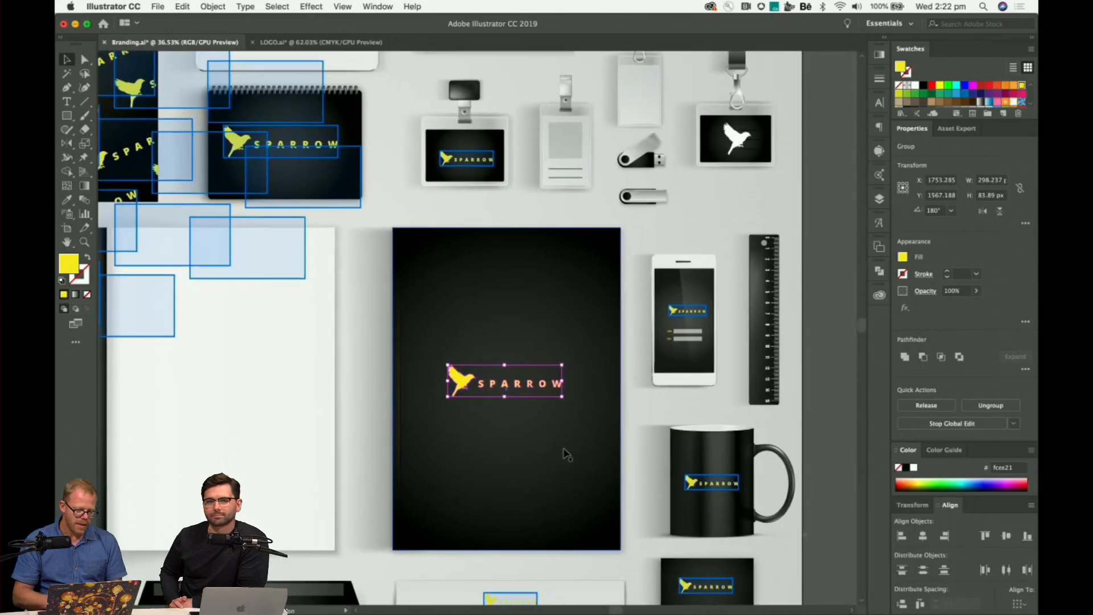
scroll(565, 454, up, 5)
click(720, 401)
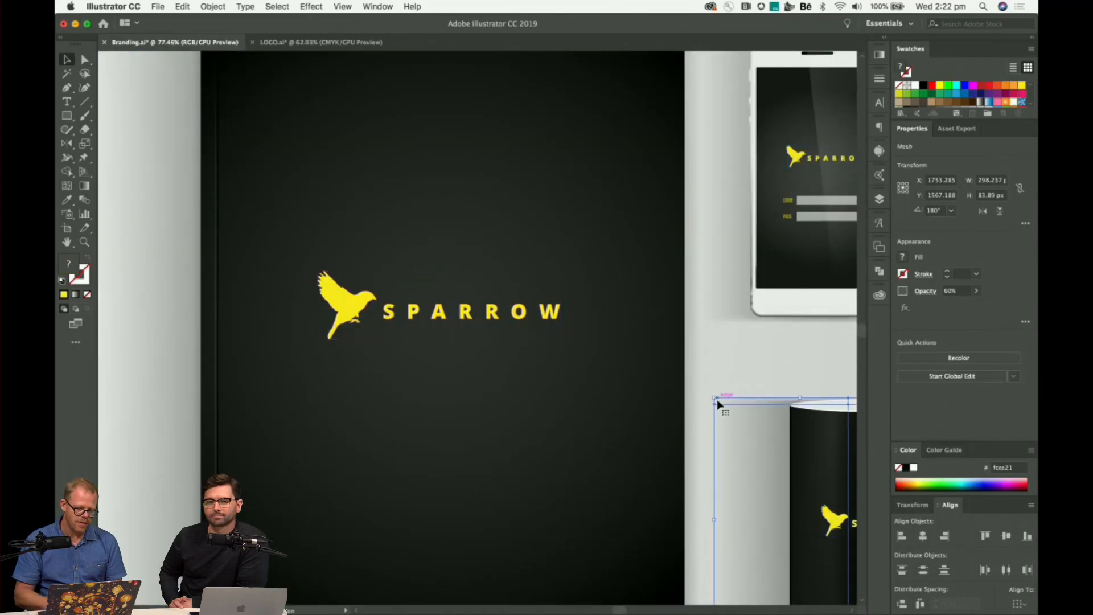
Examine the recoloured logo on the phone, mug, pens and remaining stationery mockups.
scroll(706, 376, right, 5)
scroll(702, 349, down, 1)
scroll(701, 348, right, 1)
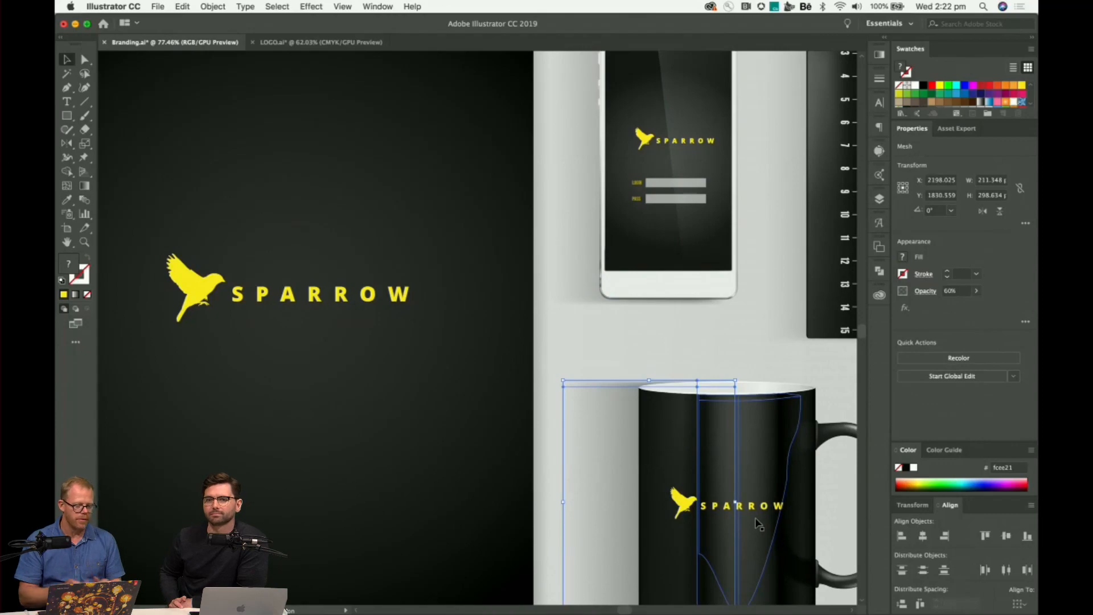
scroll(579, 309, down, 6)
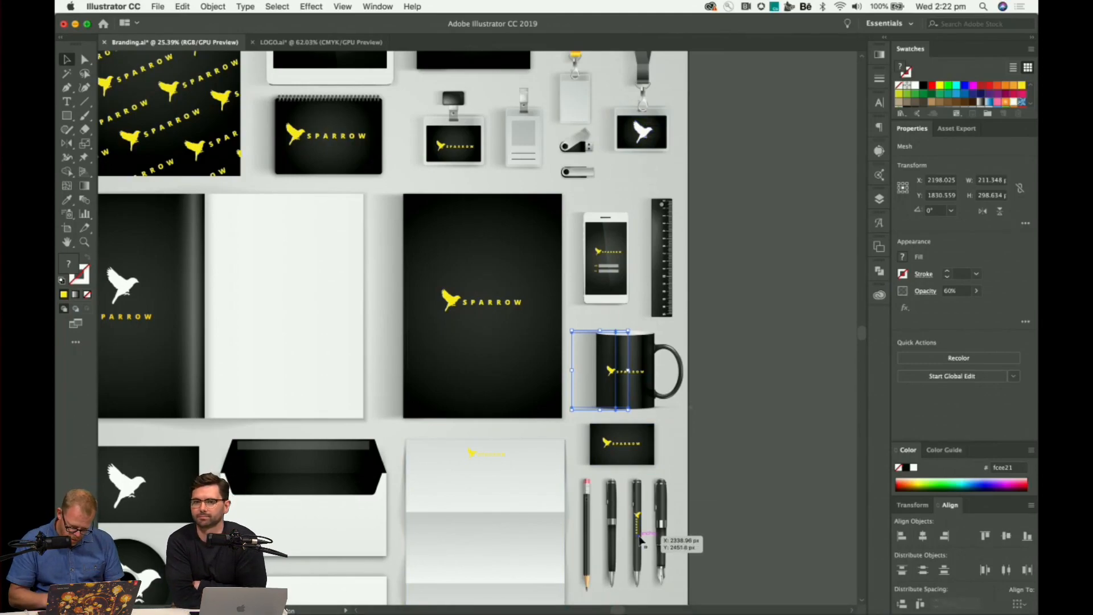
scroll(640, 541, up, 3)
scroll(641, 541, down, 2)
scroll(641, 541, down, 2)
scroll(640, 539, up, 3)
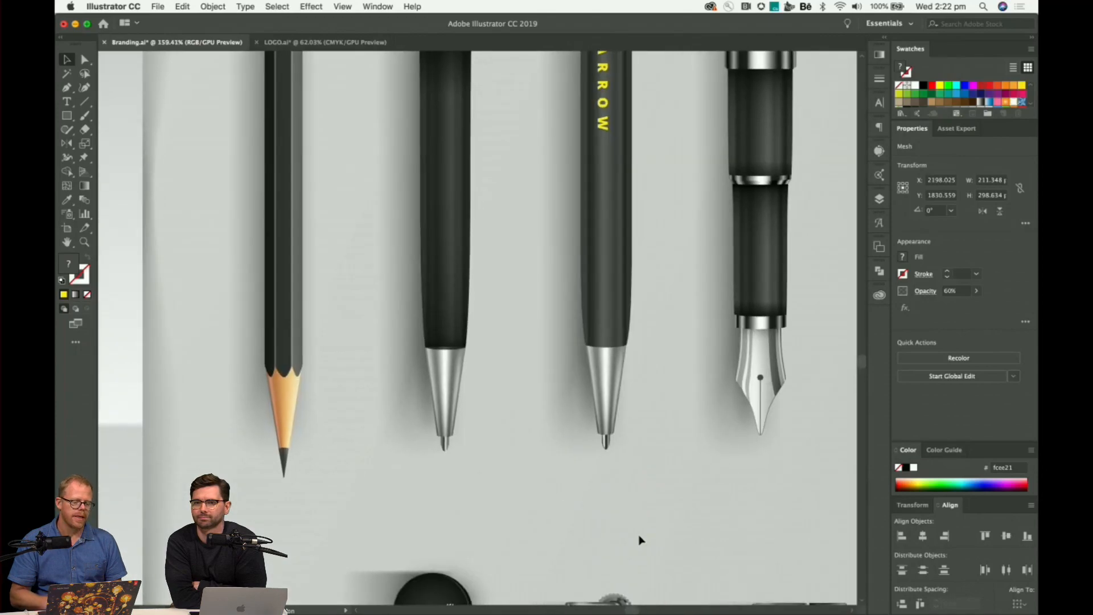
scroll(644, 308, up, 2)
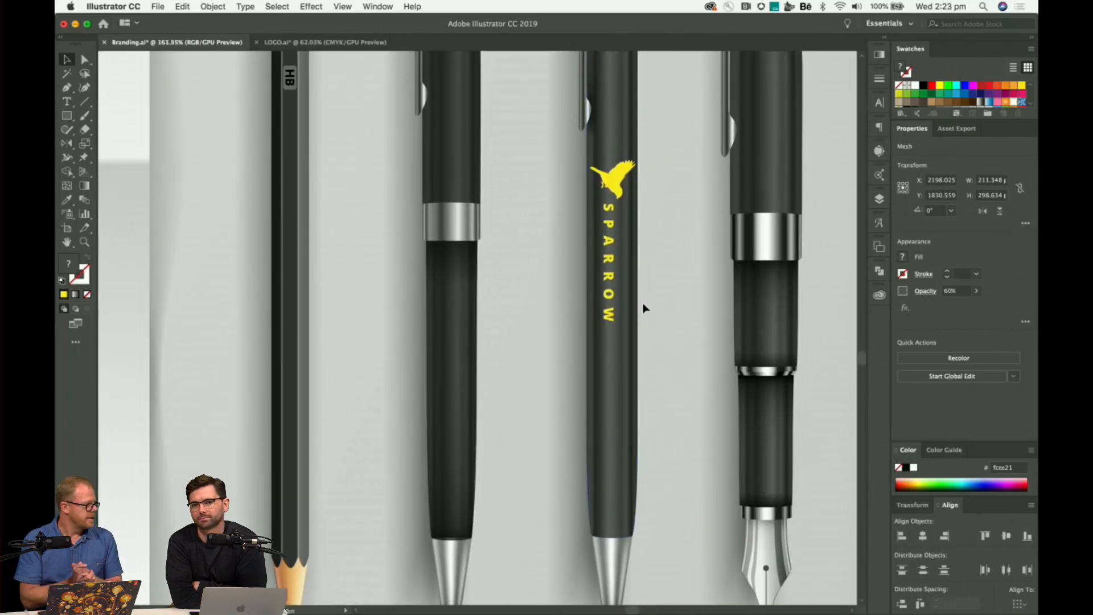
scroll(643, 308, down, 6)
scroll(641, 324, down, 2)
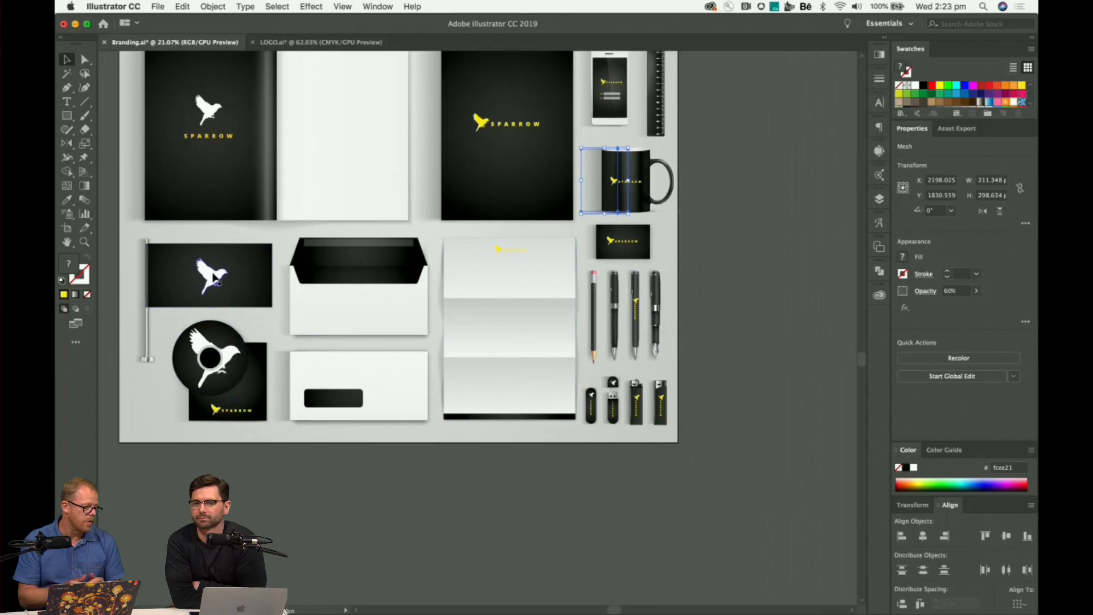
Start a global edit of the white bird on the flag mockup.
click(214, 279)
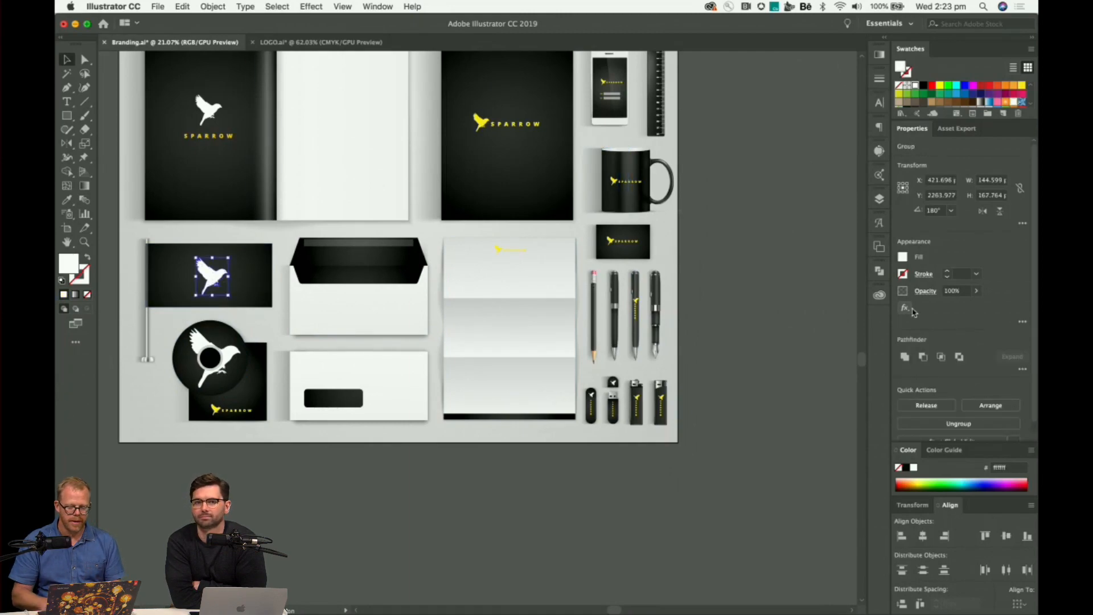
scroll(960, 376, down, 1)
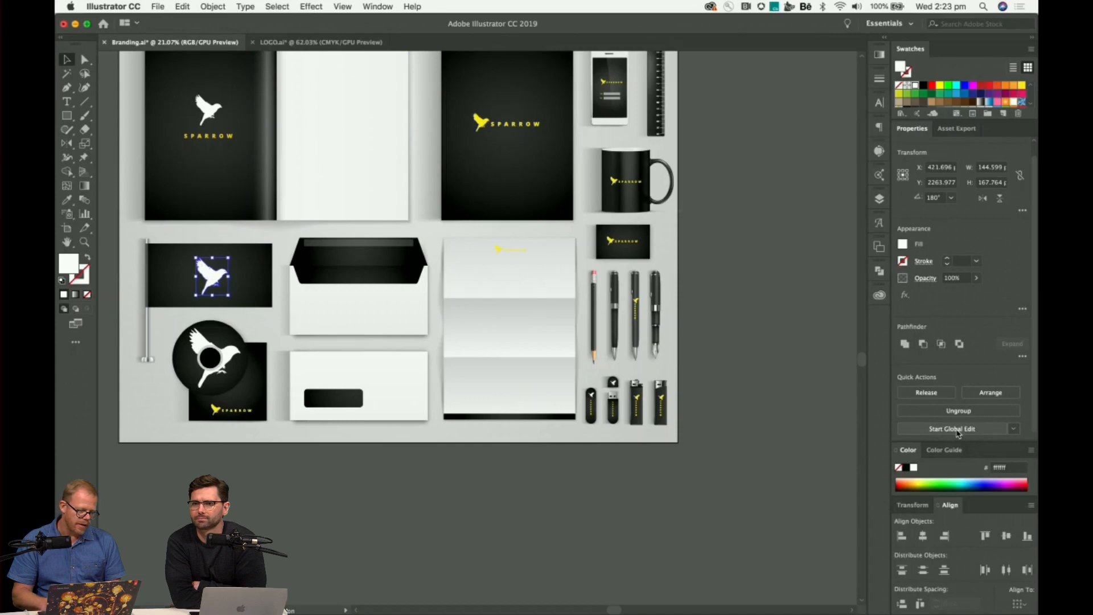
click(958, 432)
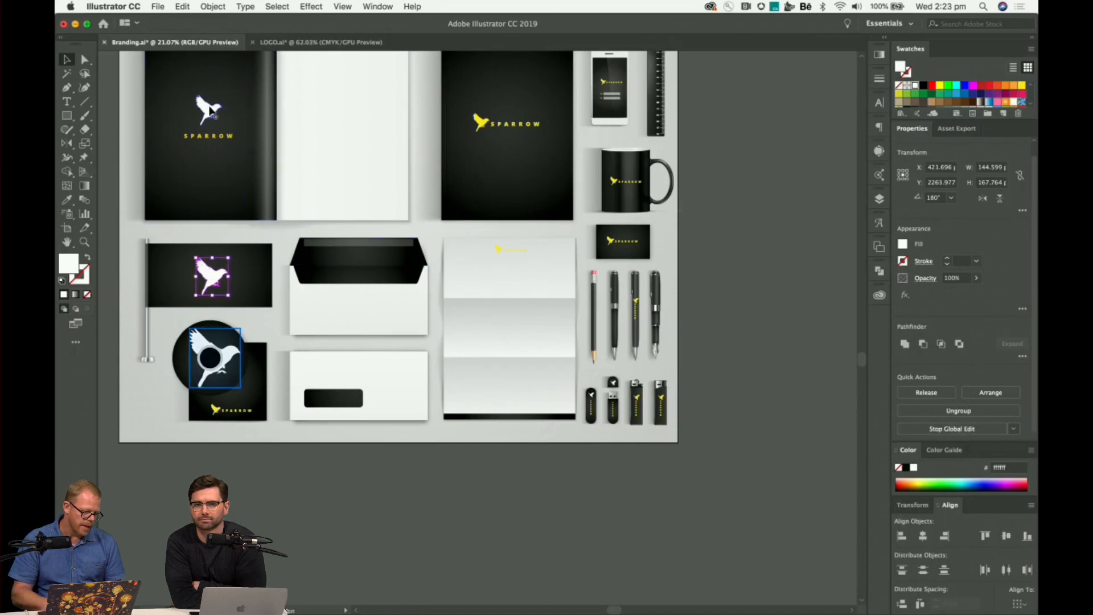
Try a global edit of the stacked logo on the folder cover, and reselect the white bird on the flag.
click(210, 107)
click(952, 423)
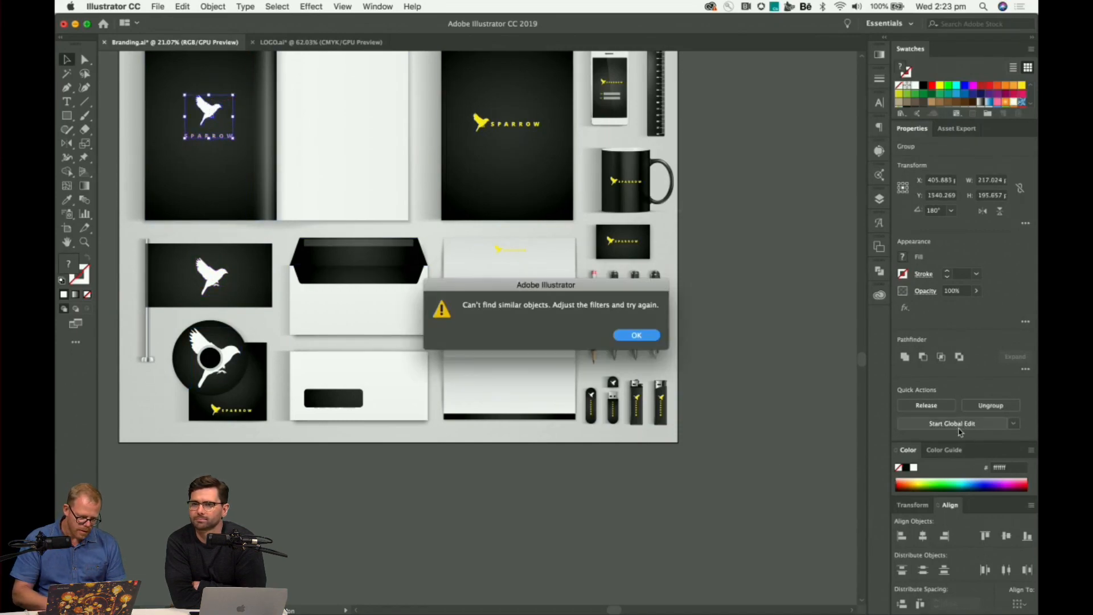
click(636, 335)
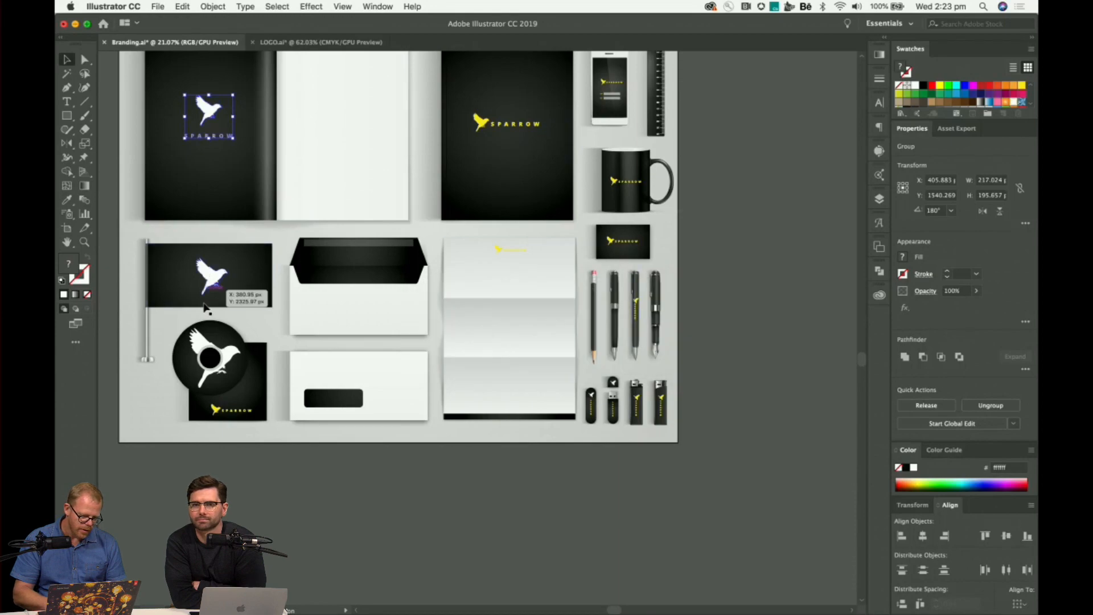
click(218, 275)
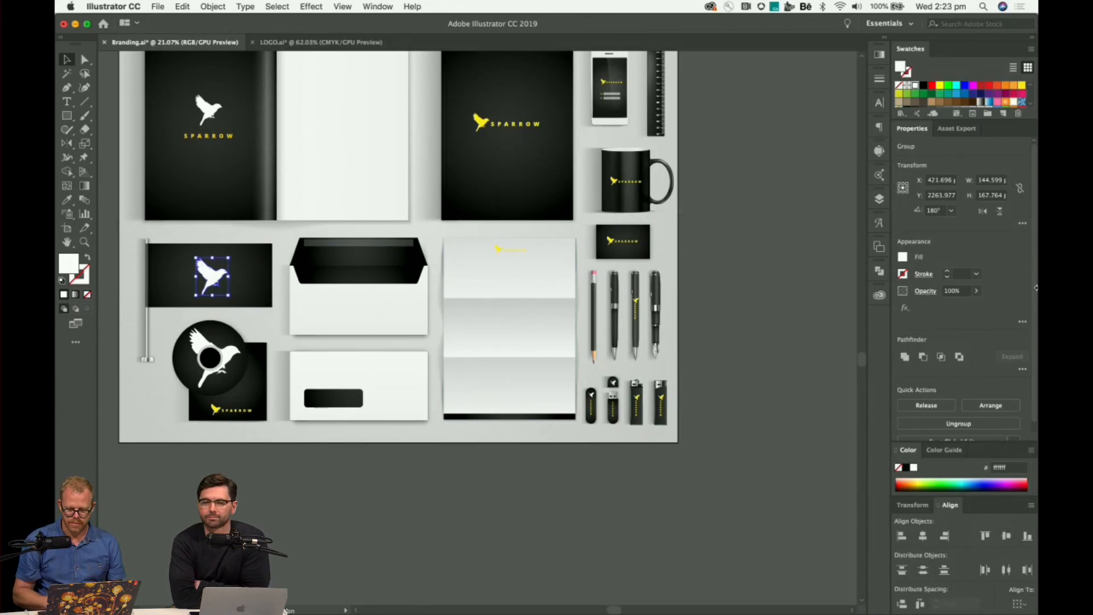
scroll(978, 357, down, 1)
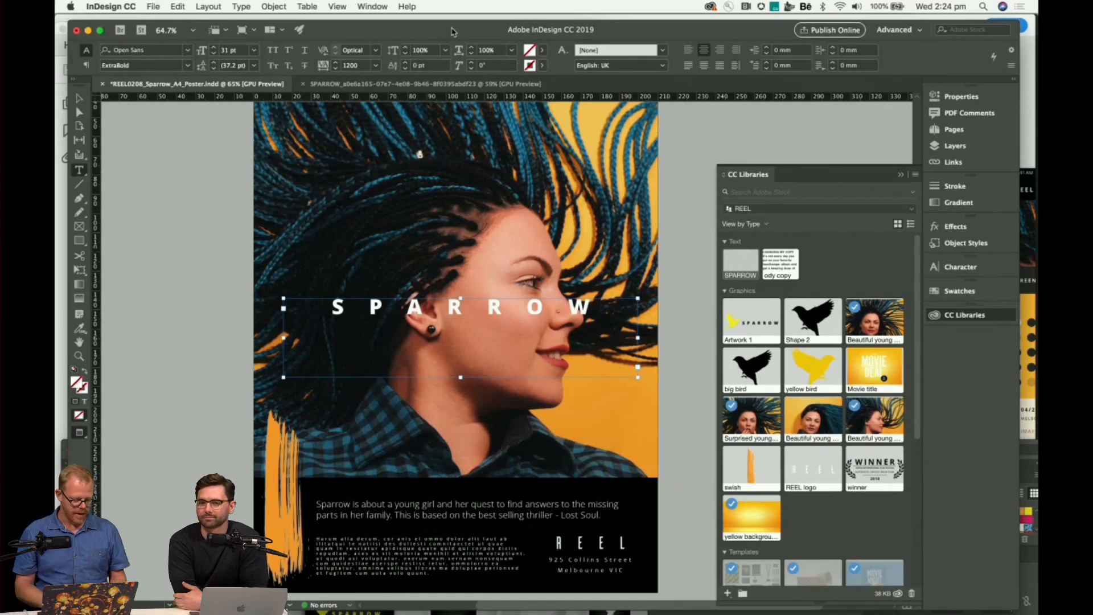
Switch to Adobe Dimension with the Popcorn Combo scene and reposition its window so the tools and libraries are fully on screen.
key(super+Tab)
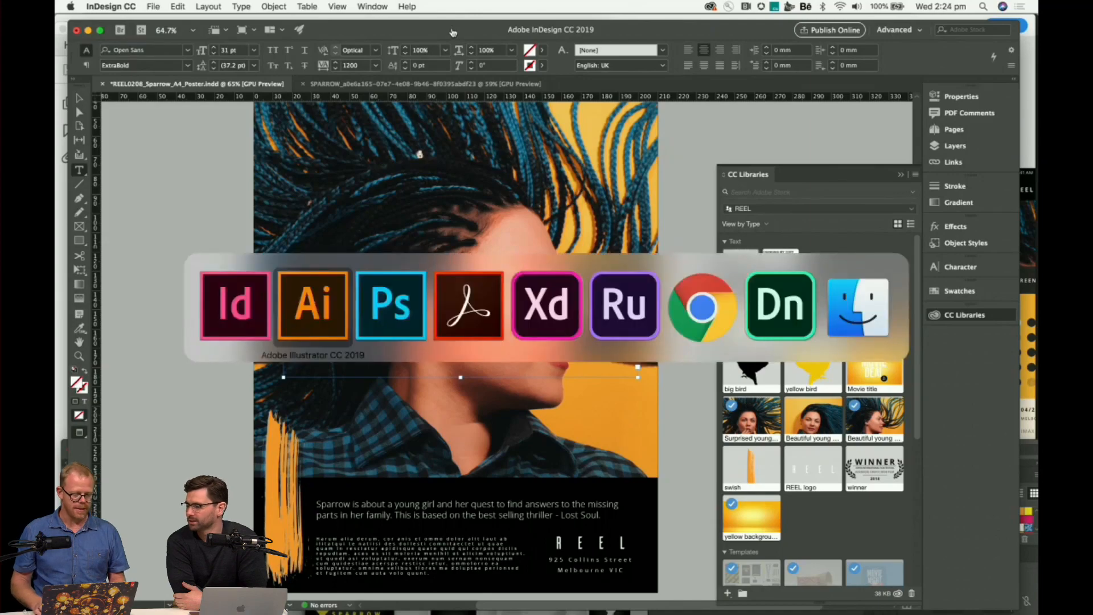
key(super+Tab)
key(super+Tab)
key(super+Tab)
key(super+Tab)
key(super+Tab)
key(super+Tab)
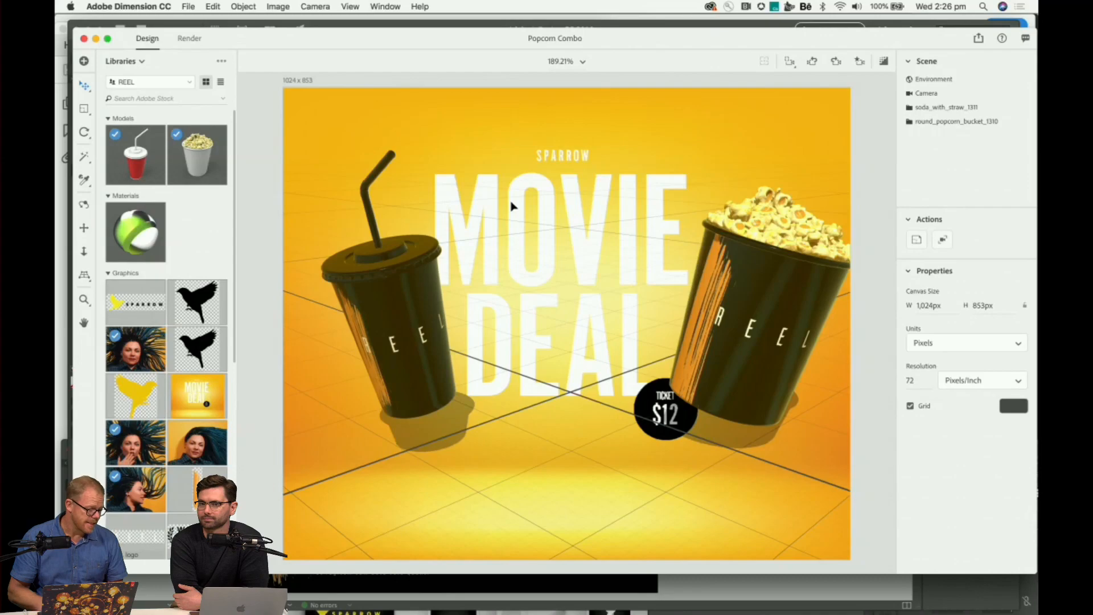
drag(455, 39, 409, 39)
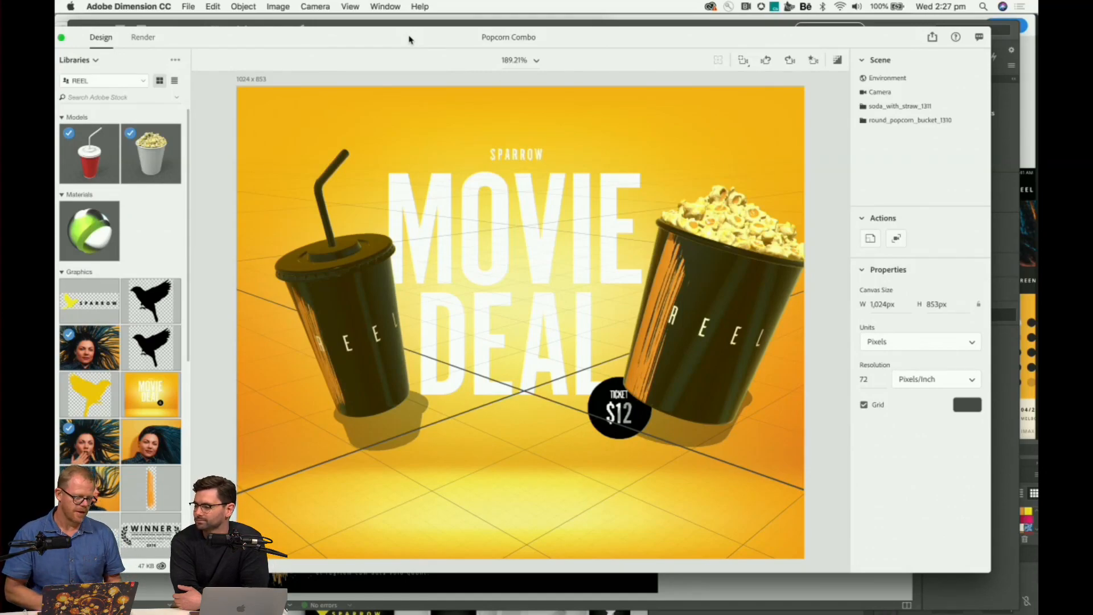
drag(409, 40, 442, 34)
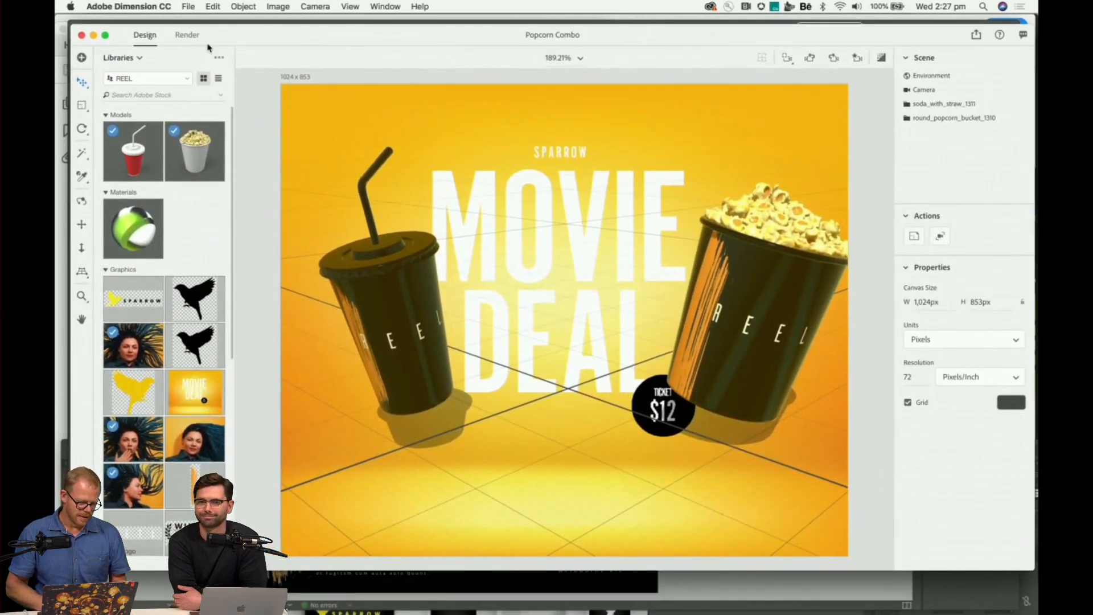
Create a new scene and place the soda cup with straw model from the REEL library in it.
click(187, 6)
click(197, 20)
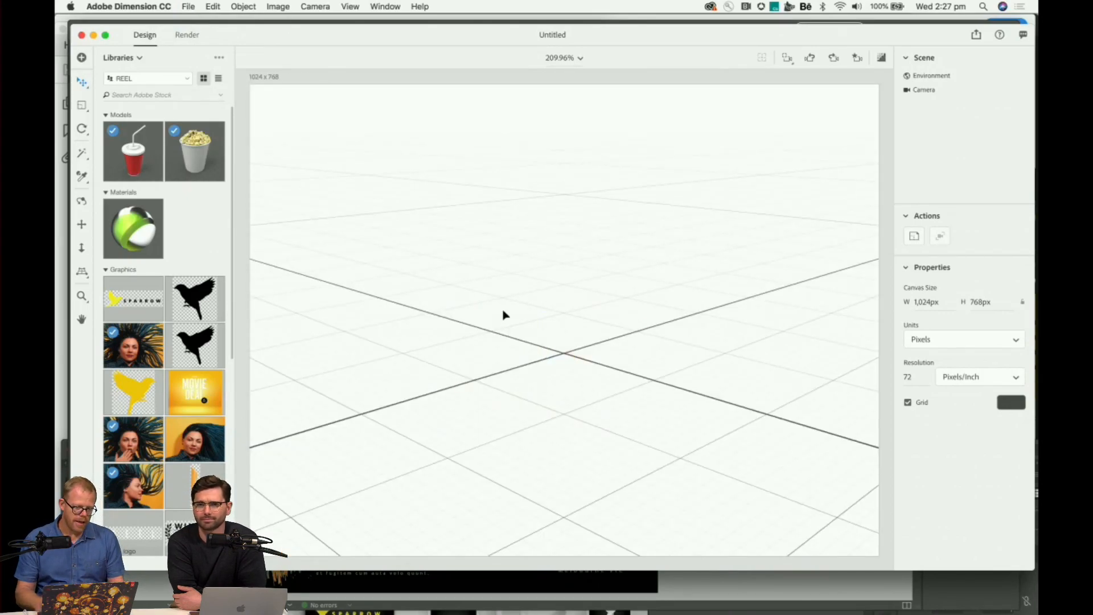
click(130, 144)
drag(253, 377, 541, 353)
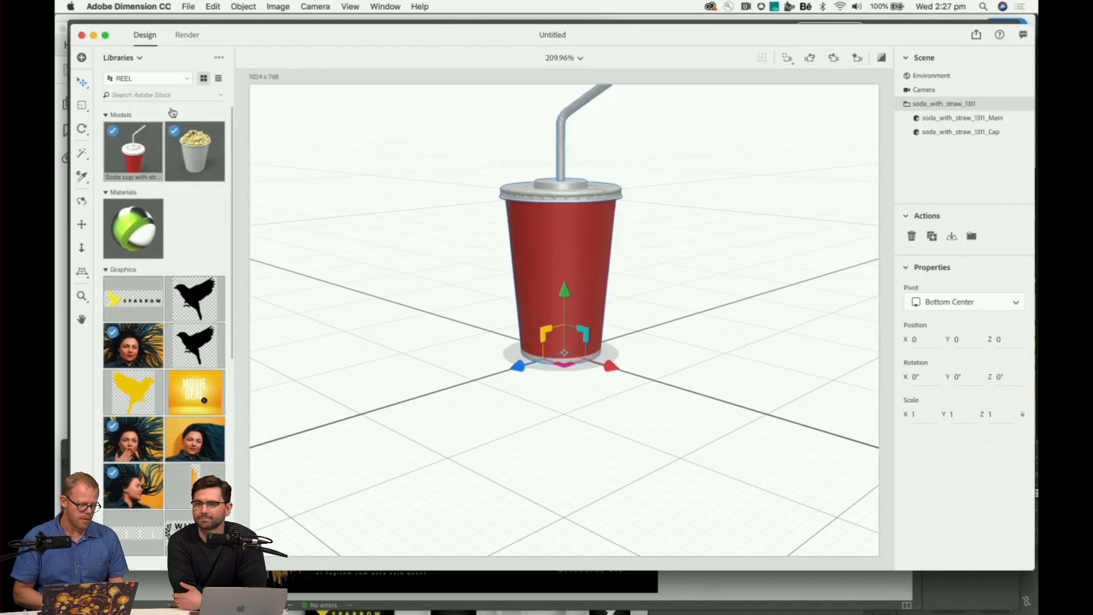
Add the round popcorn bucket model from the REEL library and move it along X to 13.6.
click(195, 144)
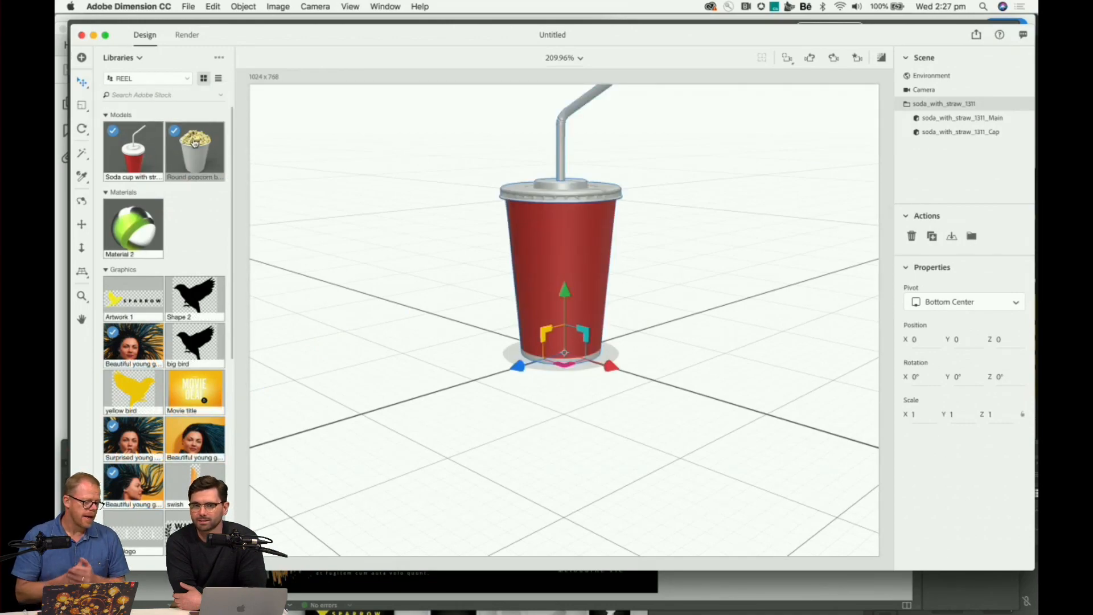
drag(193, 141, 689, 265)
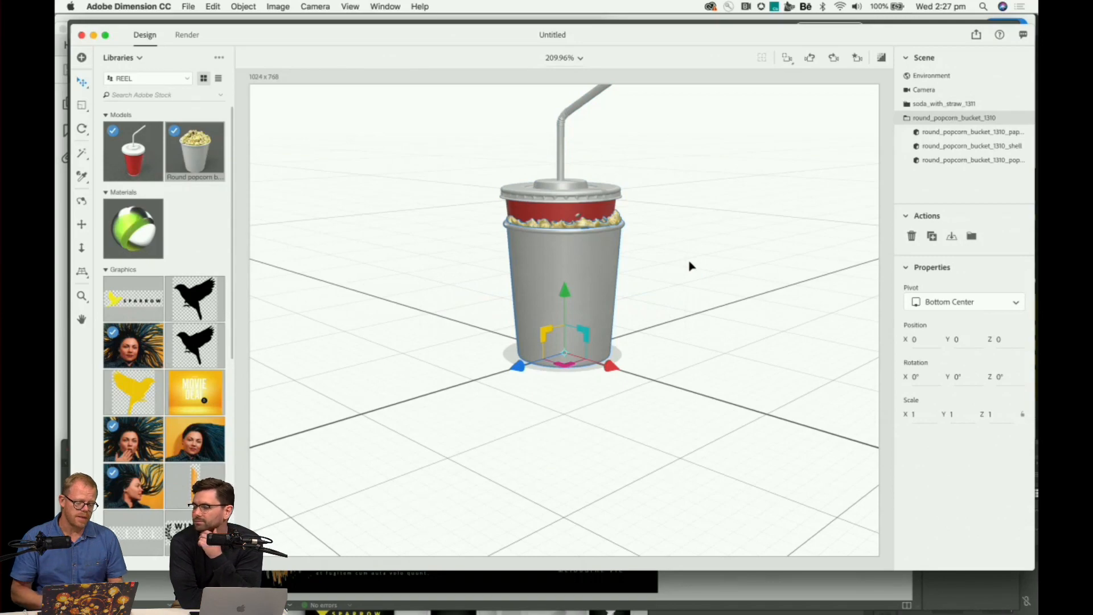
drag(610, 368, 747, 399)
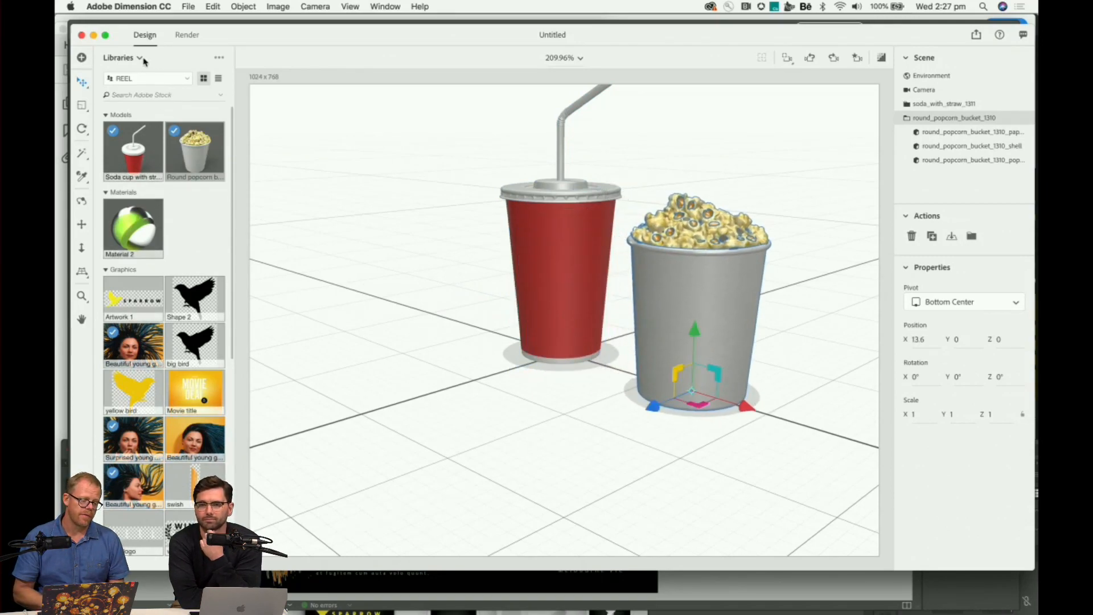
Look through the REEL library assets and the models among the starter assets, and return to the REEL library.
scroll(135, 222, down, 5)
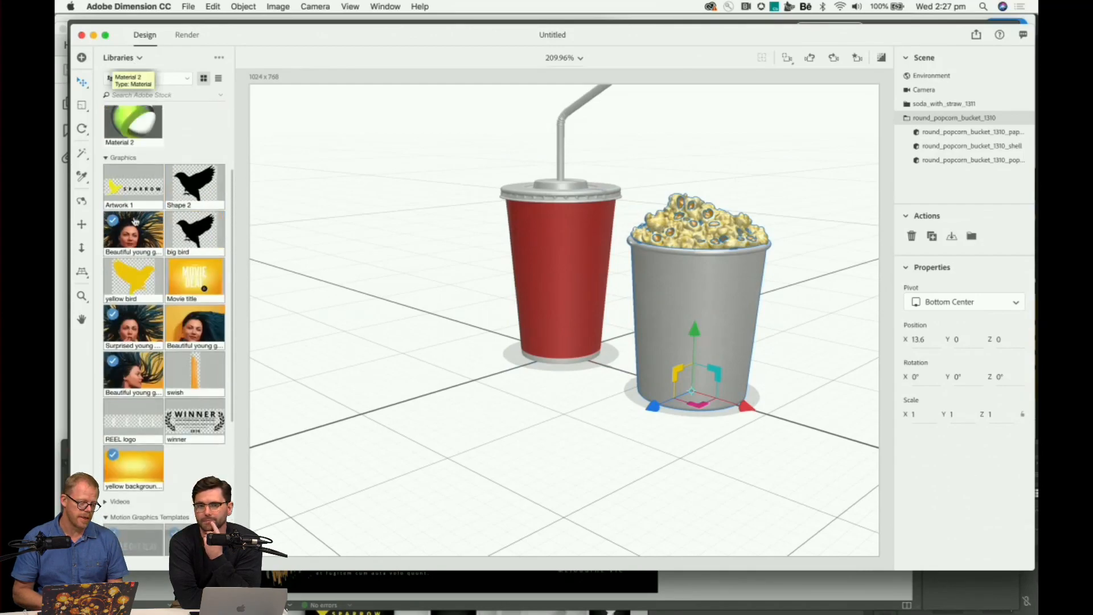
scroll(135, 222, up, 5)
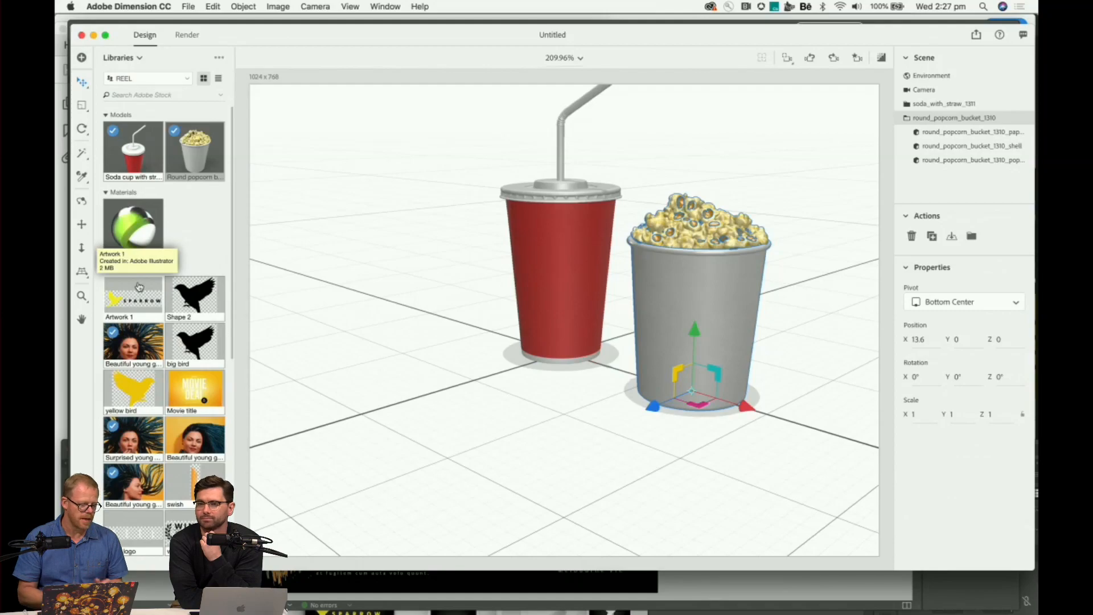
click(132, 59)
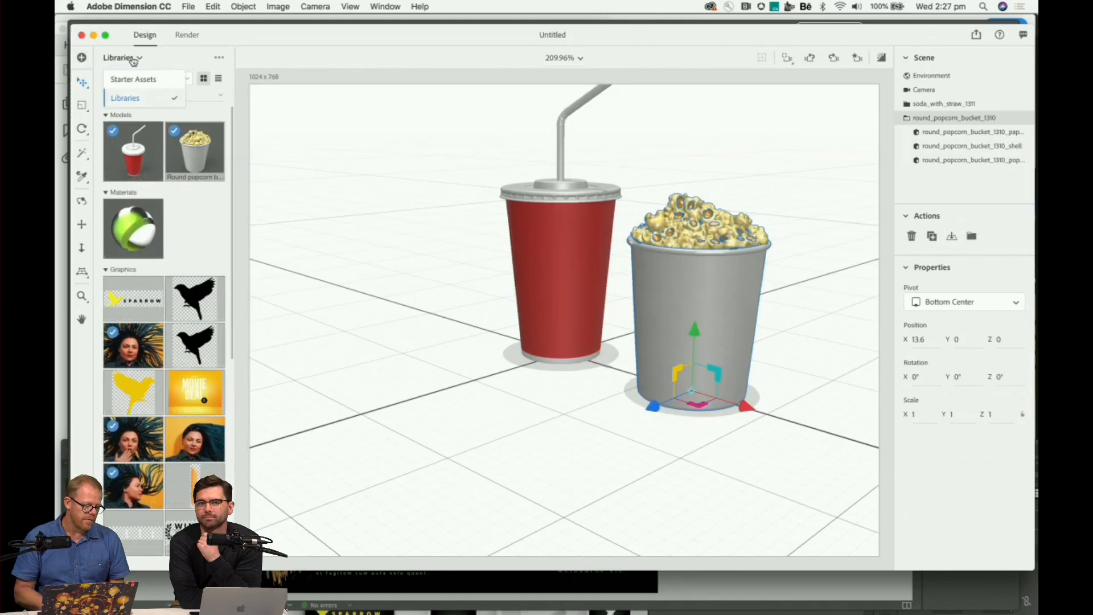
click(127, 81)
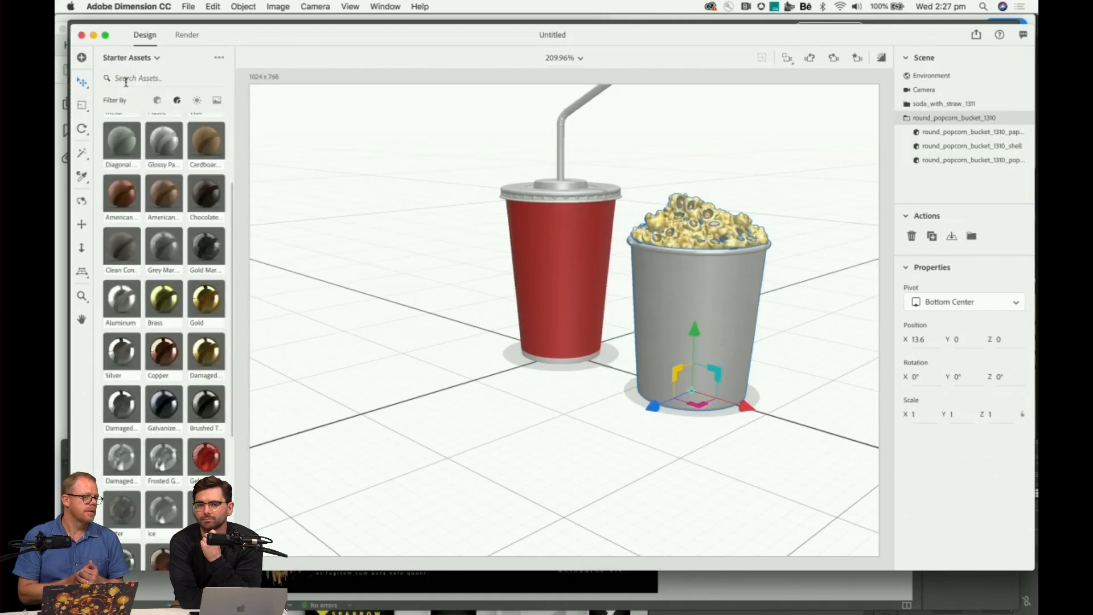
click(157, 100)
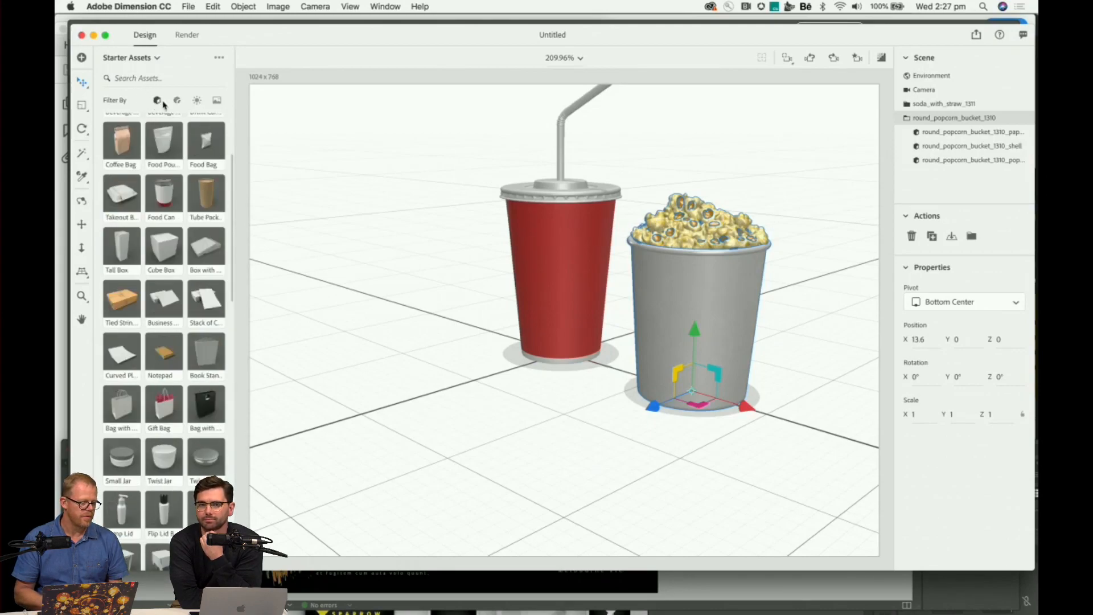
scroll(184, 203, up, 3)
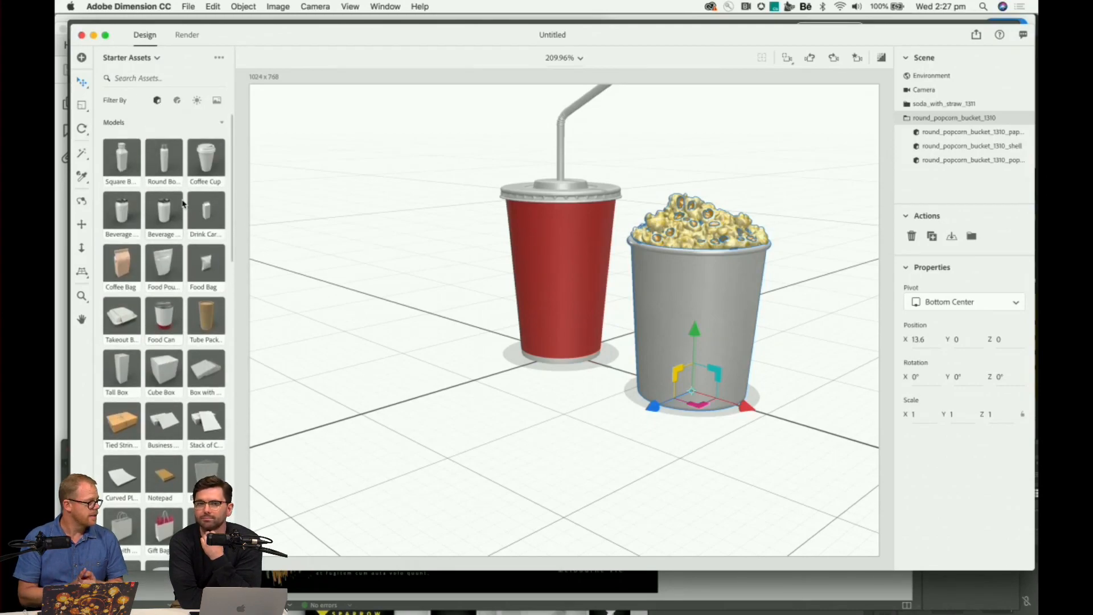
scroll(183, 203, down, 5)
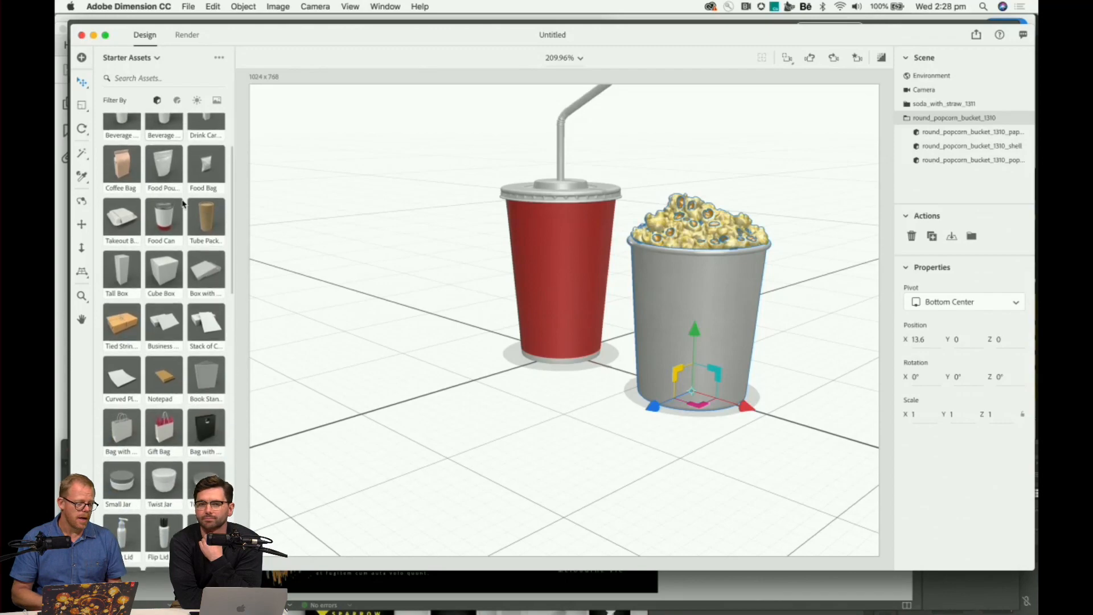
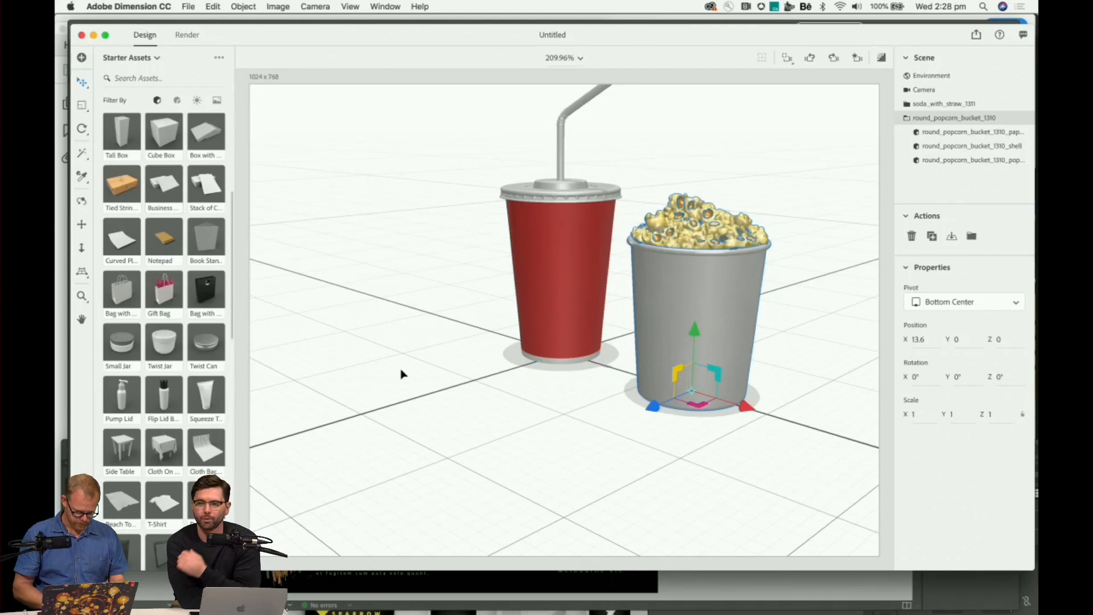
click(155, 60)
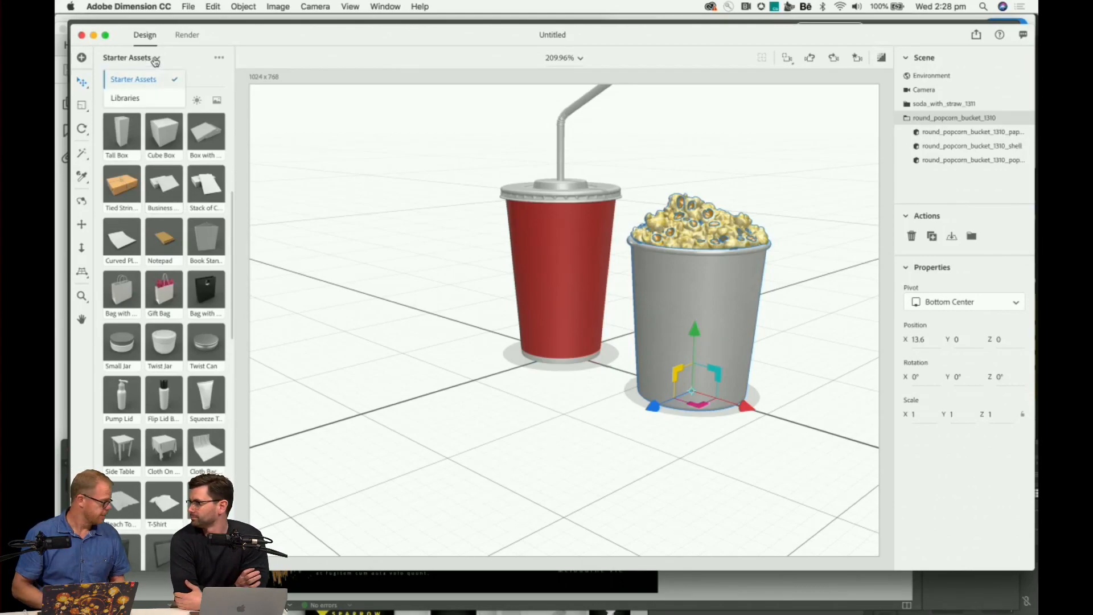
click(124, 99)
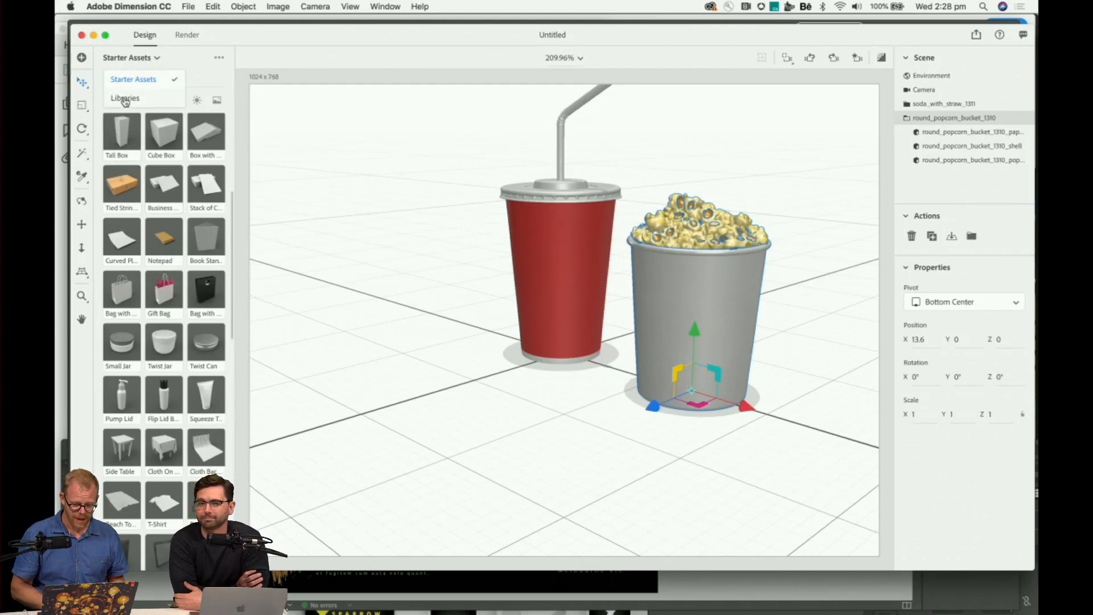
Move the soda cup along Z to 16.4 and scale it down uniformly to 0.8.
click(558, 336)
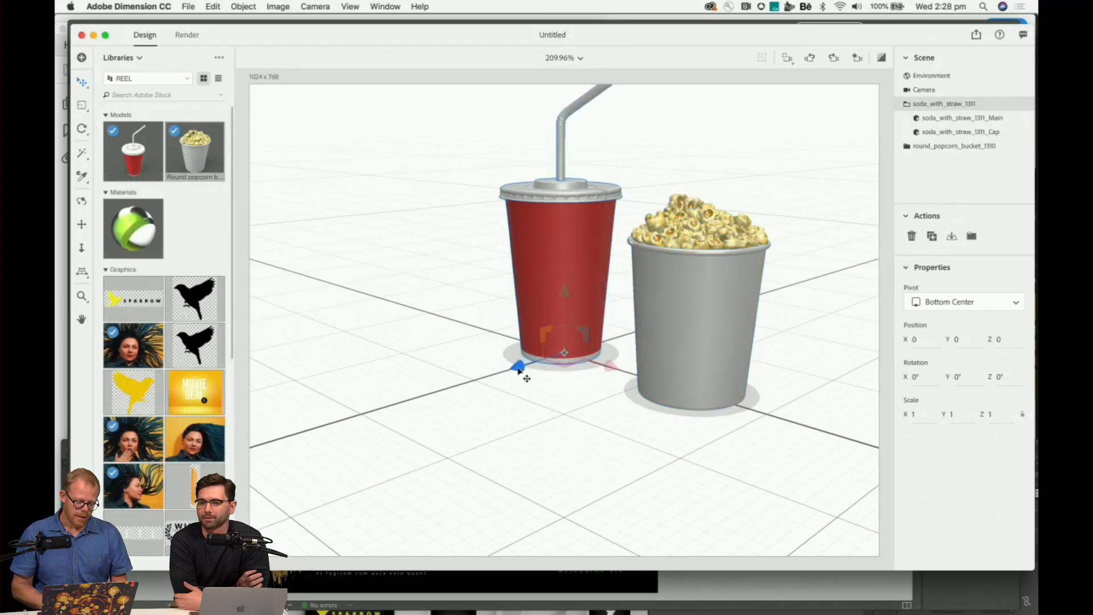
drag(517, 367, 340, 427)
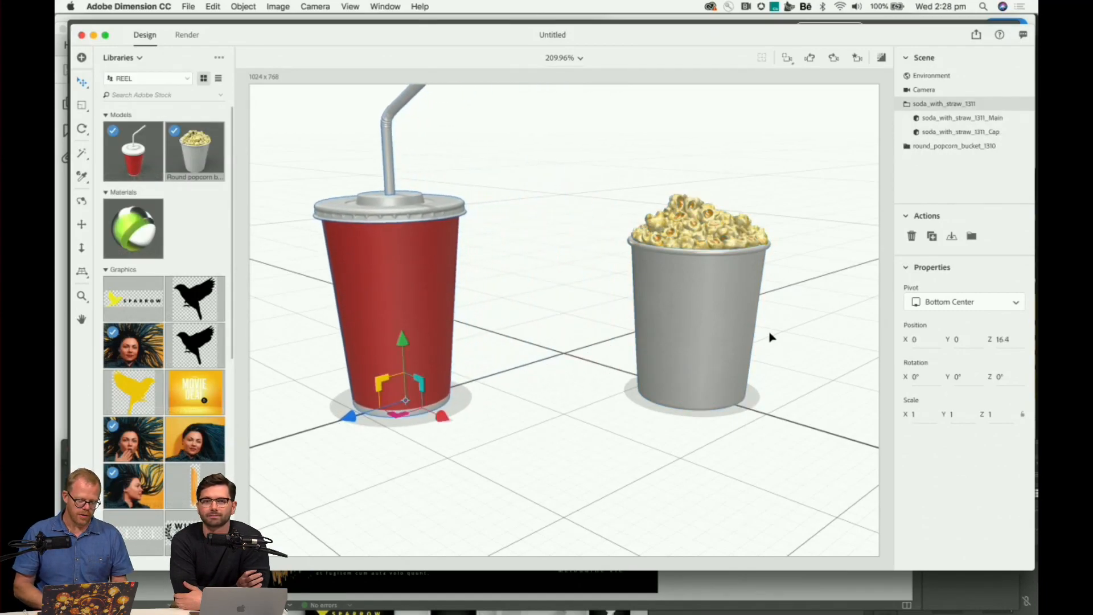
click(746, 356)
click(408, 240)
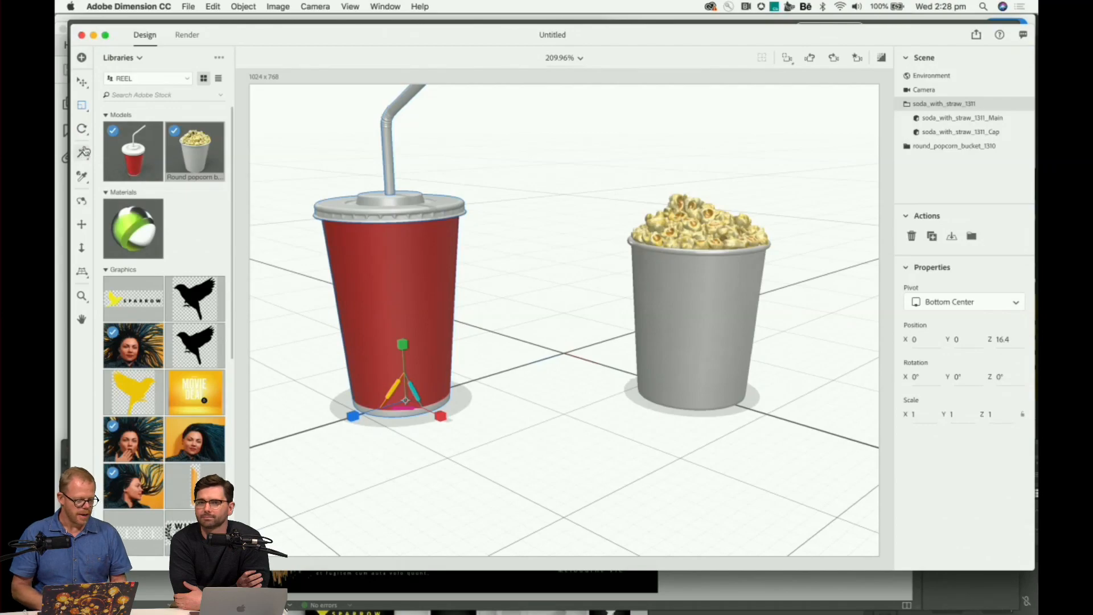
drag(403, 345, 405, 359)
Scale the popcorn bucket up uniformly to 1.2.
click(687, 373)
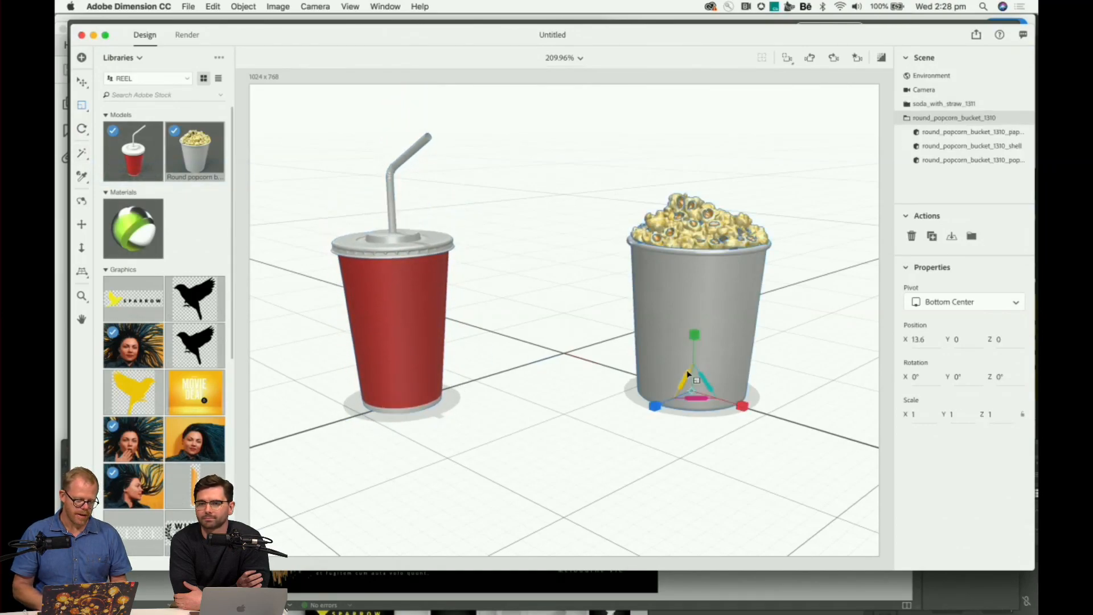
mouse_move(695, 336)
mouse_down()
mouse_move(692, 313)
mouse_move(694, 323)
mouse_up()
key(super+z)
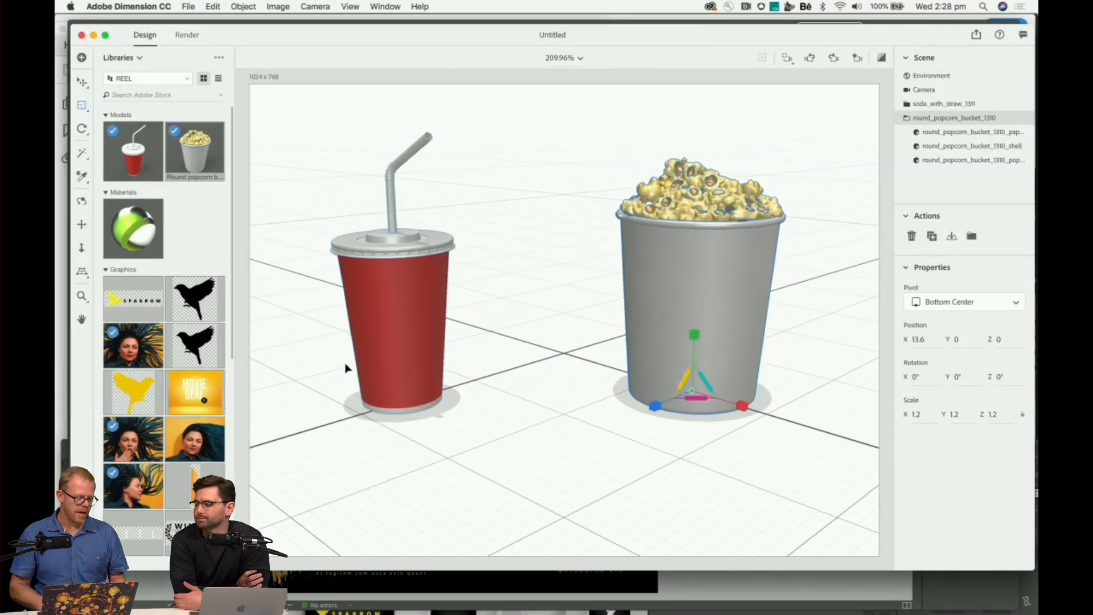
Tilt the soda cup 11° about X and the popcorn bucket -13° about Z so they lean away from each other.
click(408, 344)
key(r)
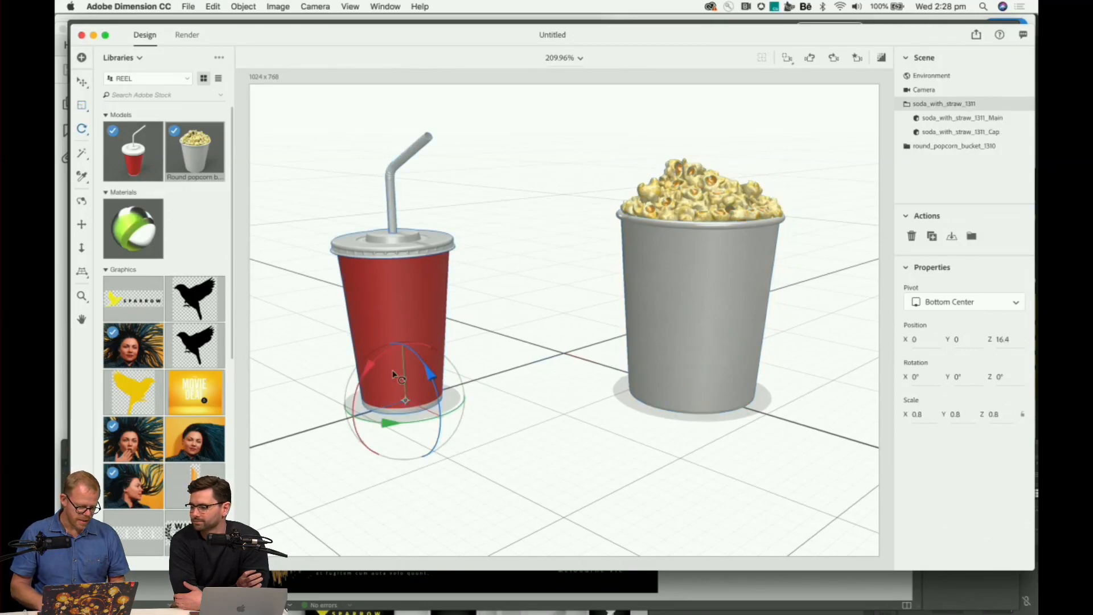
drag(366, 363, 393, 383)
click(723, 338)
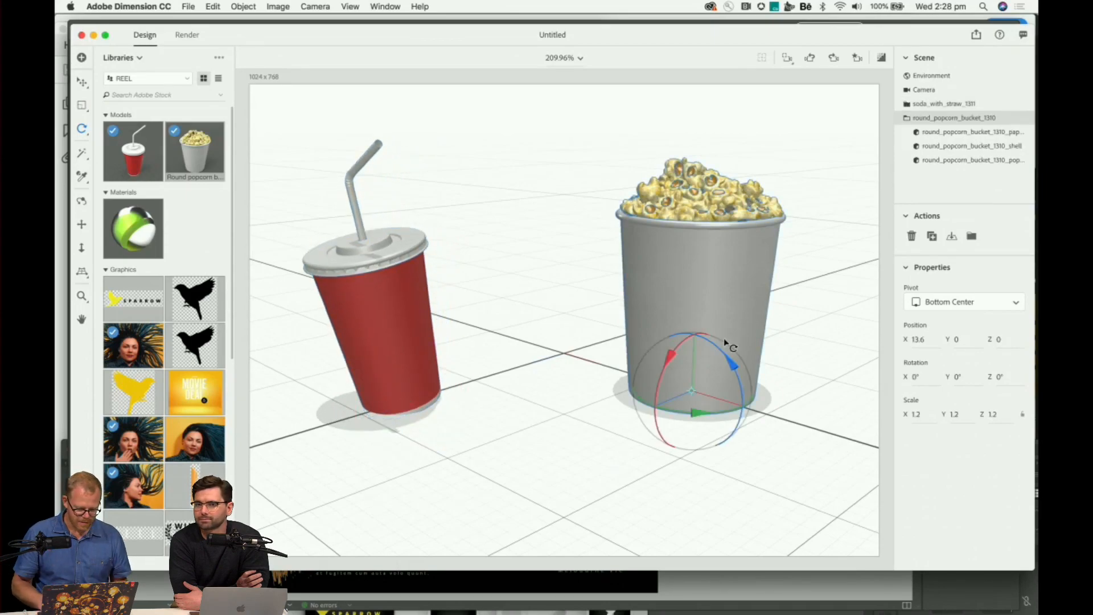
drag(732, 366, 655, 405)
Raise the popcorn bucket to Y 1 and the soda cup to Y 0.5 so both float above the ground.
key(v)
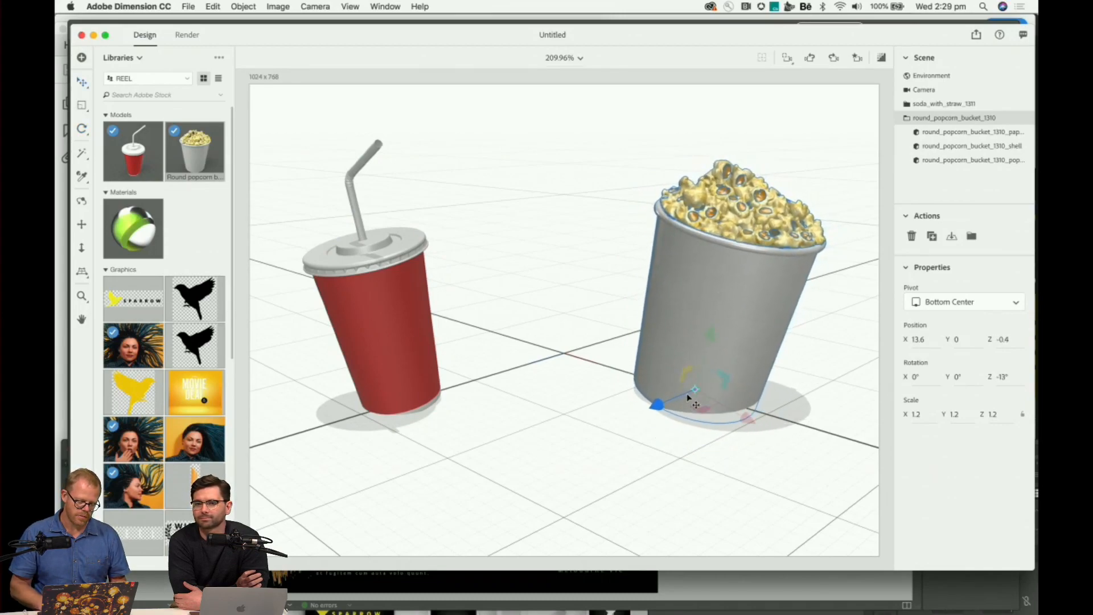
drag(710, 337, 713, 323)
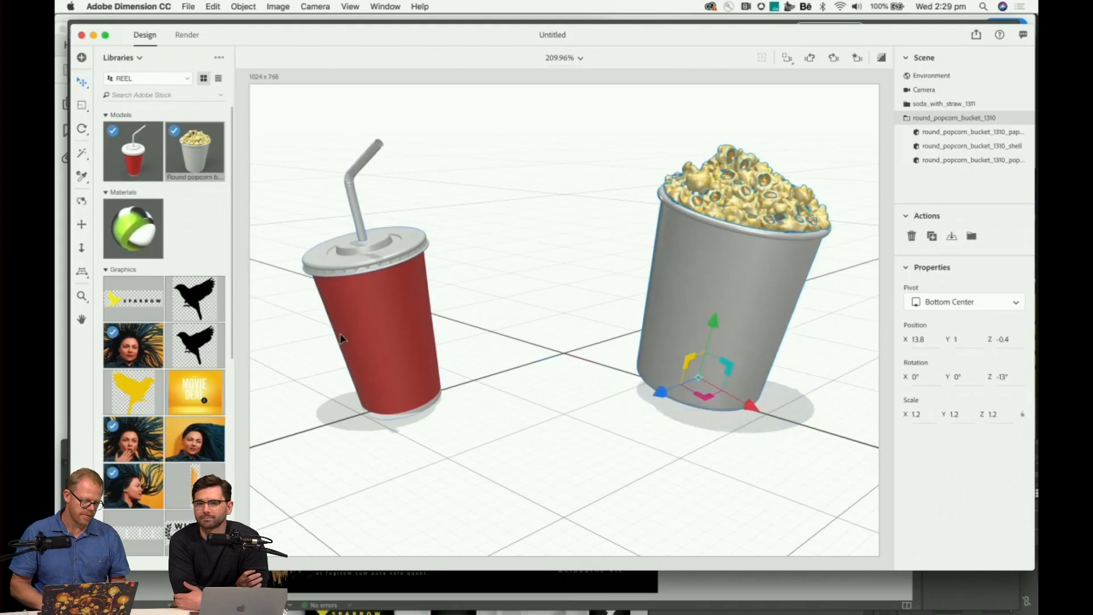
click(384, 335)
drag(390, 345, 392, 338)
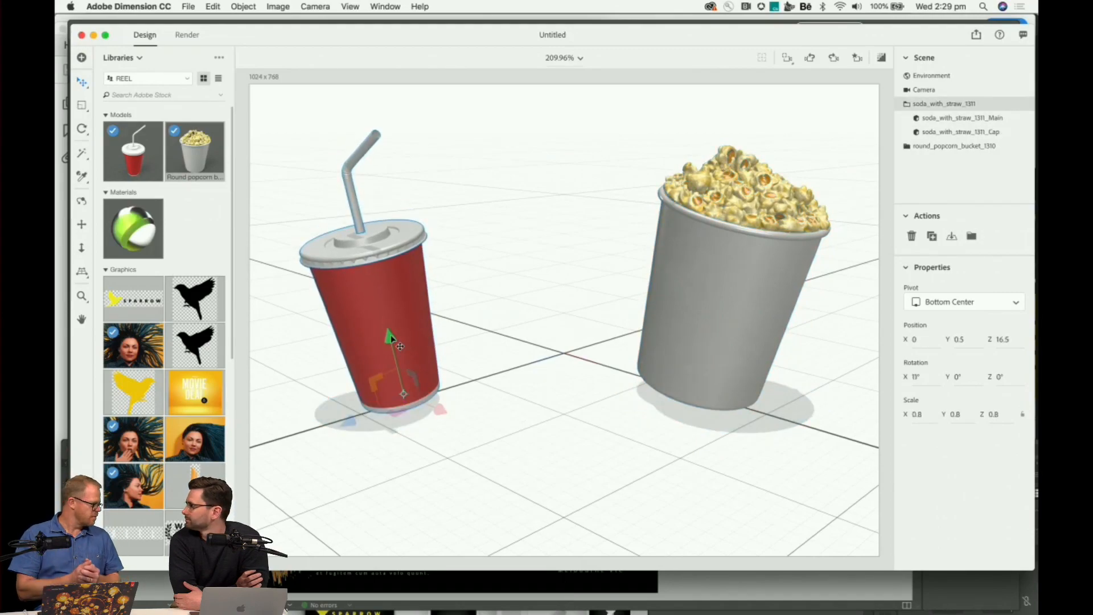
Browse the starter materials and apply Plastic to the main body of the soda cup.
click(202, 78)
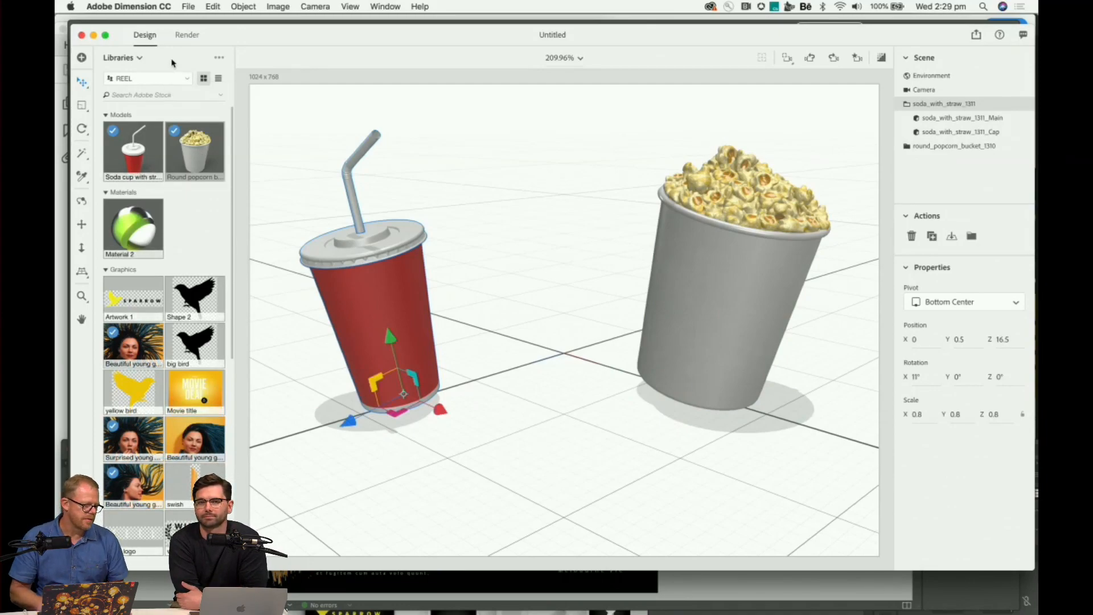
click(140, 59)
click(133, 79)
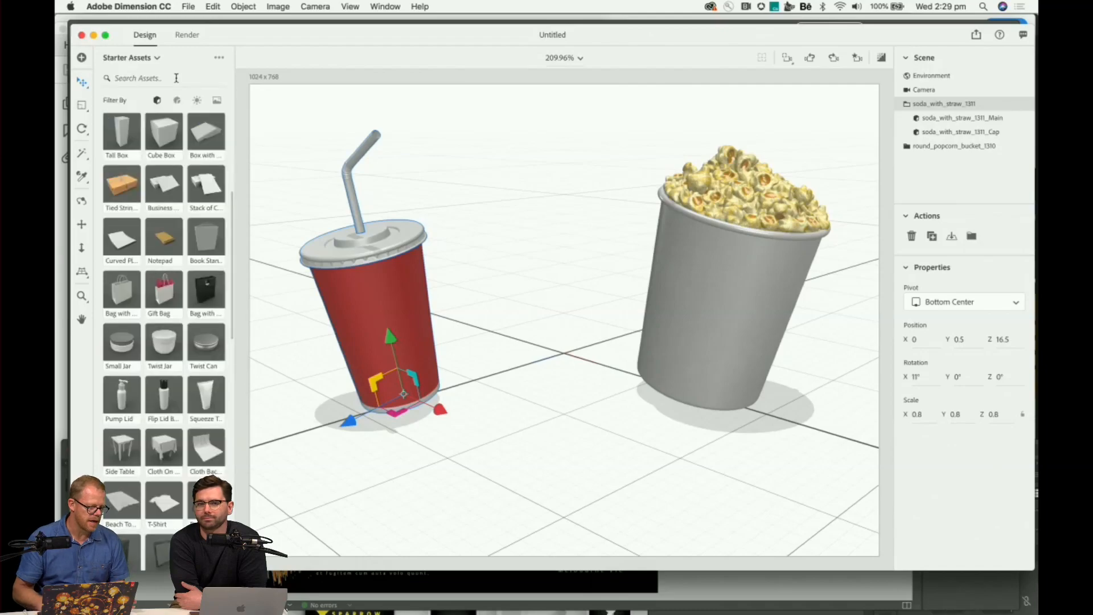
click(177, 100)
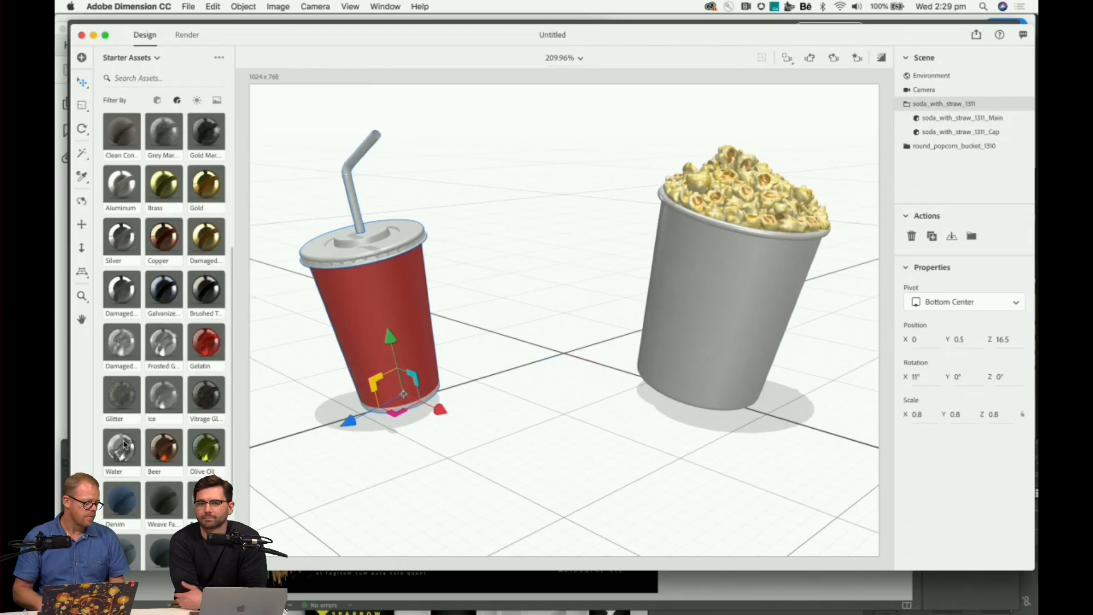
scroll(124, 444, down, 4)
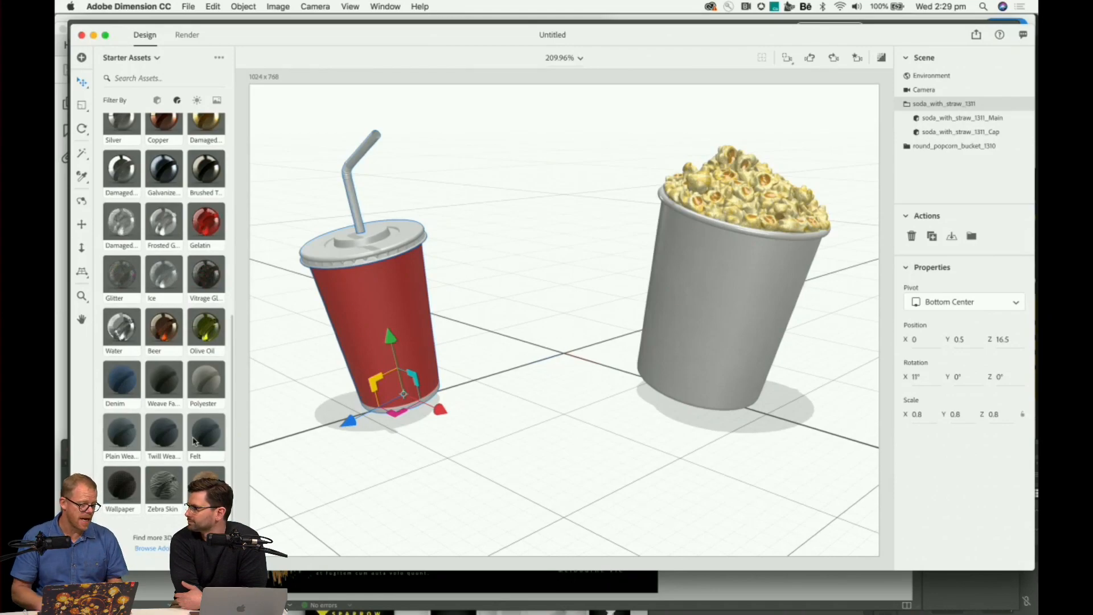
scroll(174, 228, up, 12)
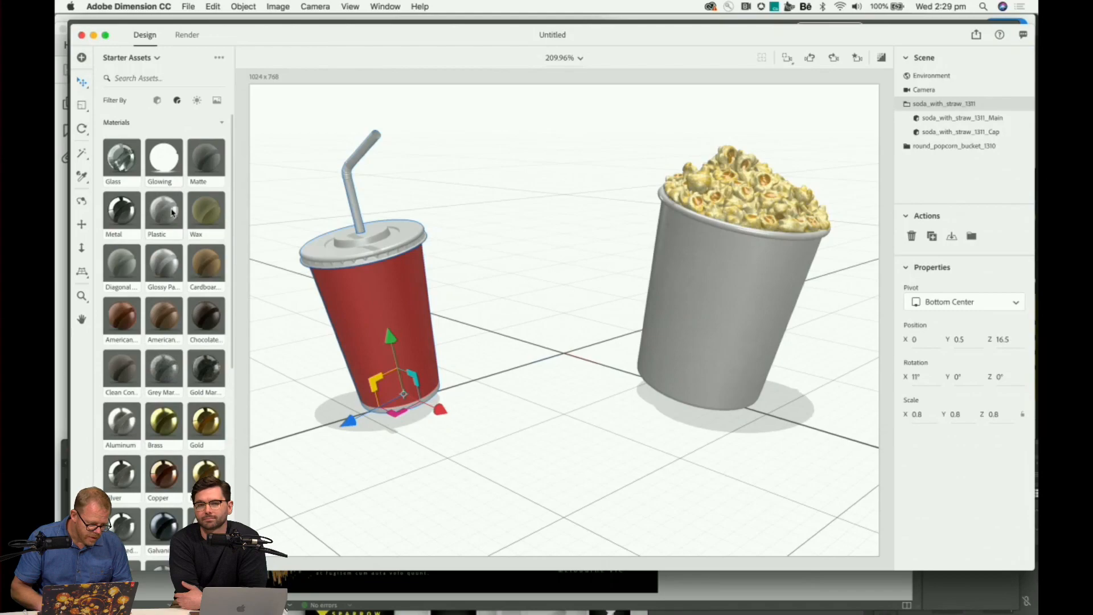
drag(172, 213, 355, 281)
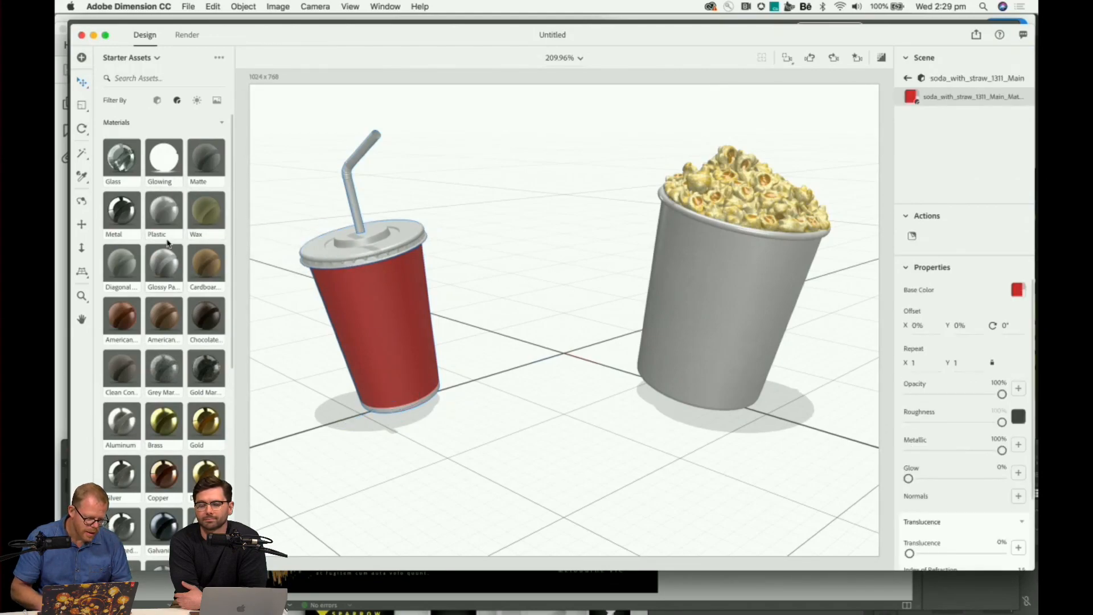
drag(165, 215, 379, 283)
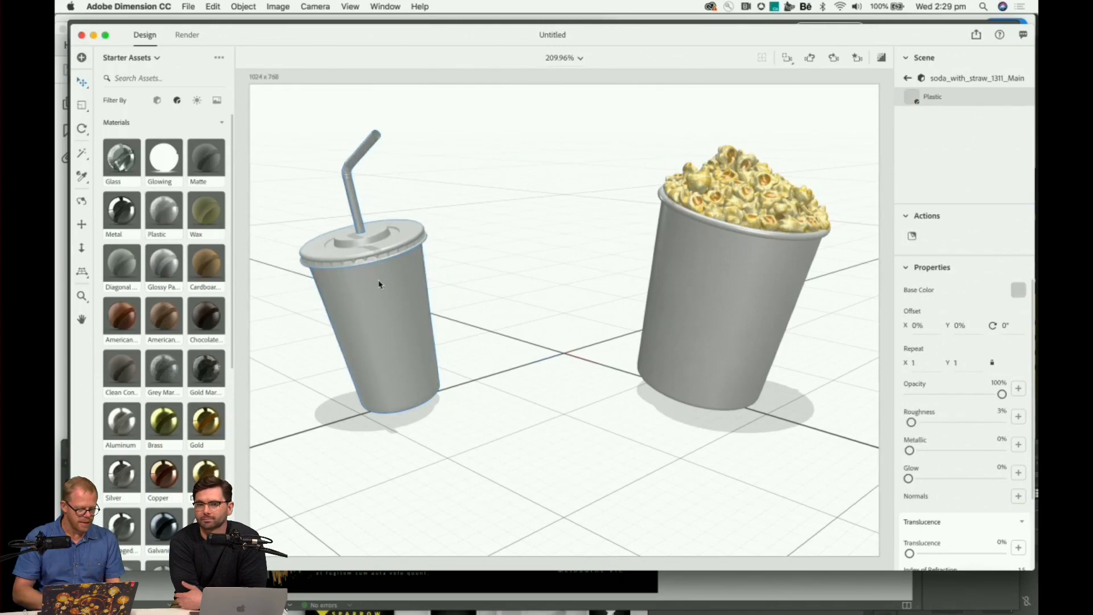
Set the soda cup's plastic to a near-black base colour of RGB 15, 15, 15, with 0% roughness and 26% metallic.
click(1019, 292)
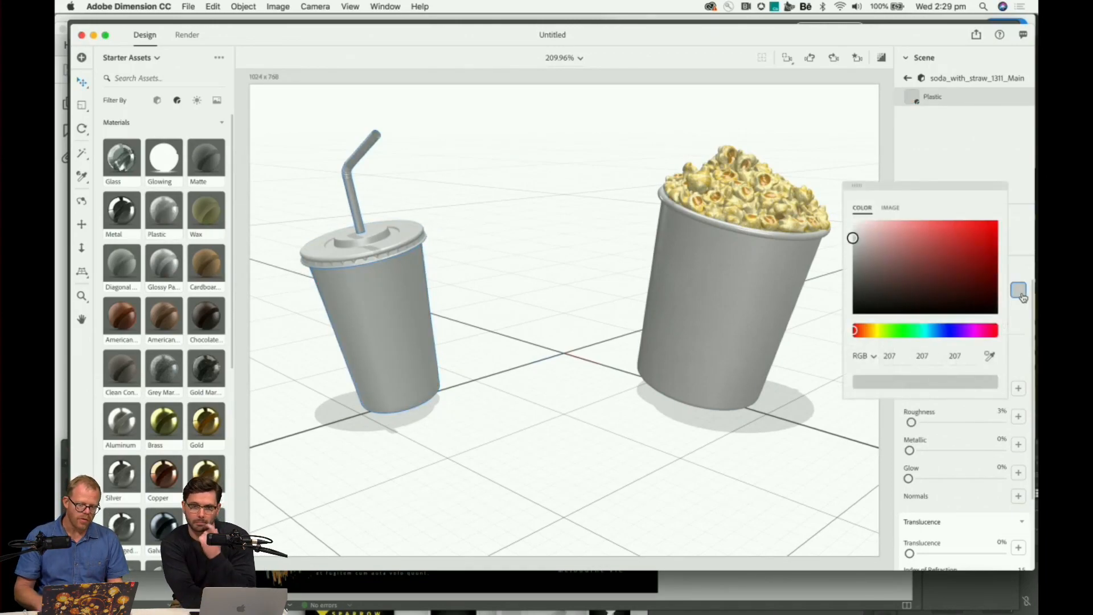
click(853, 308)
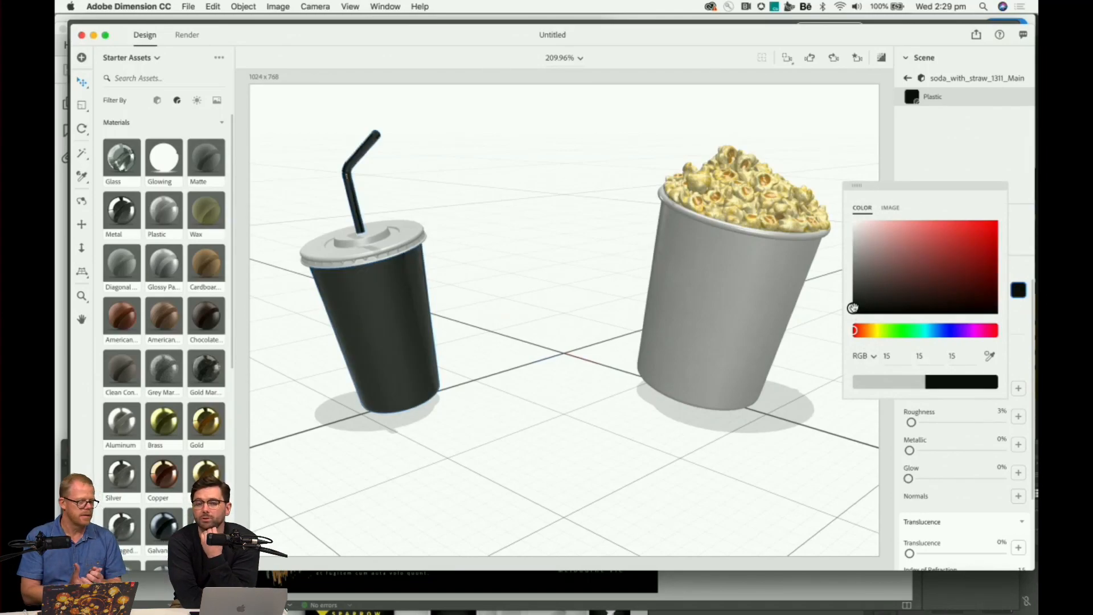
click(978, 155)
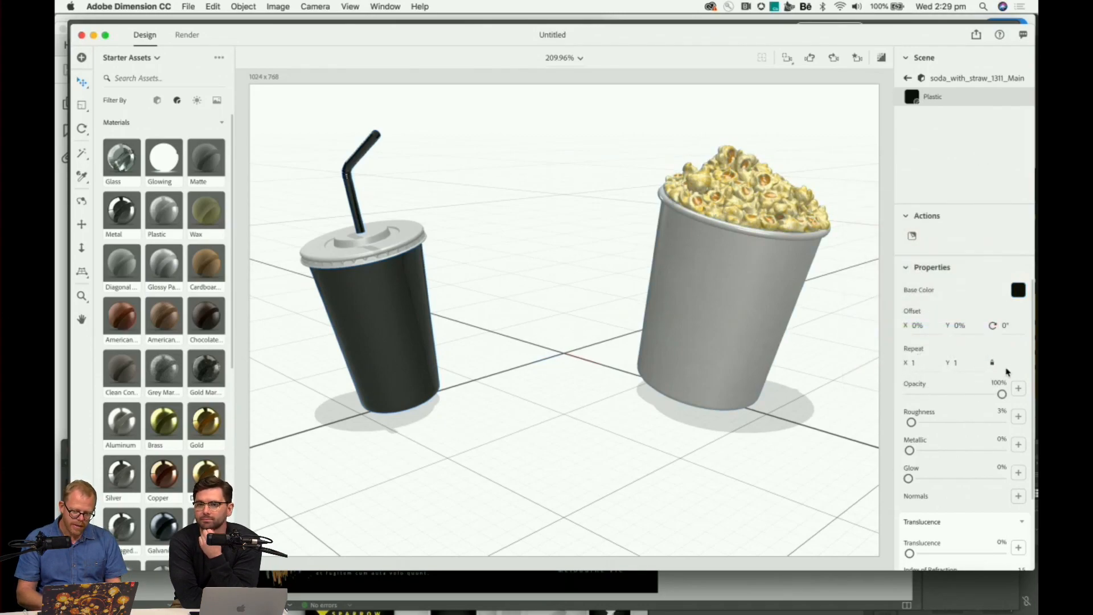
drag(911, 423, 933, 466)
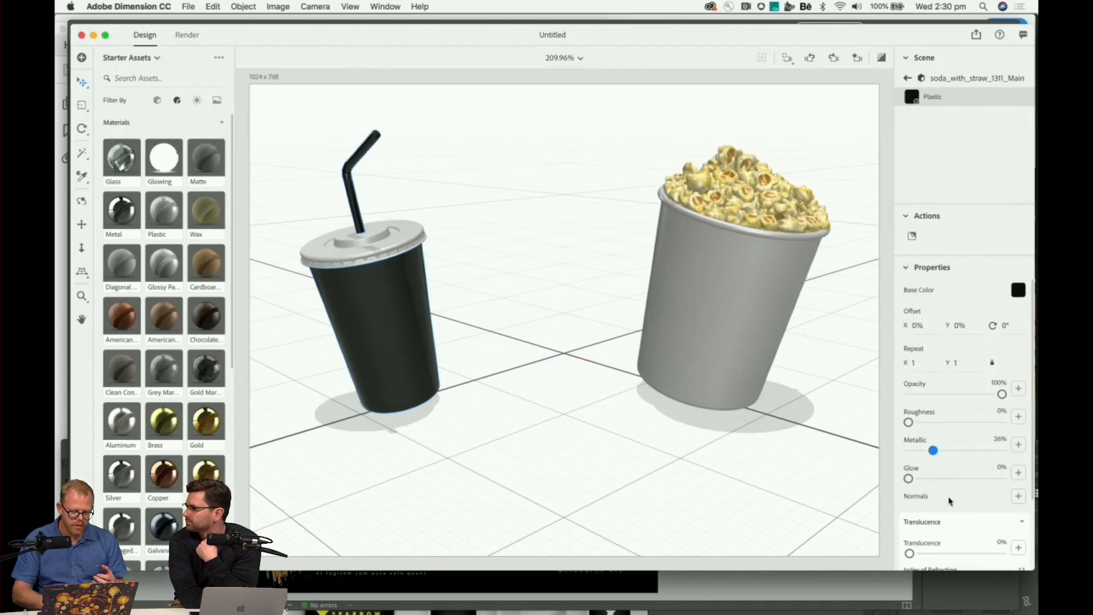
Try the Metal material on the popcorn bucket's outer surface, then replace it with the Plastic material.
scroll(950, 501, down, 3)
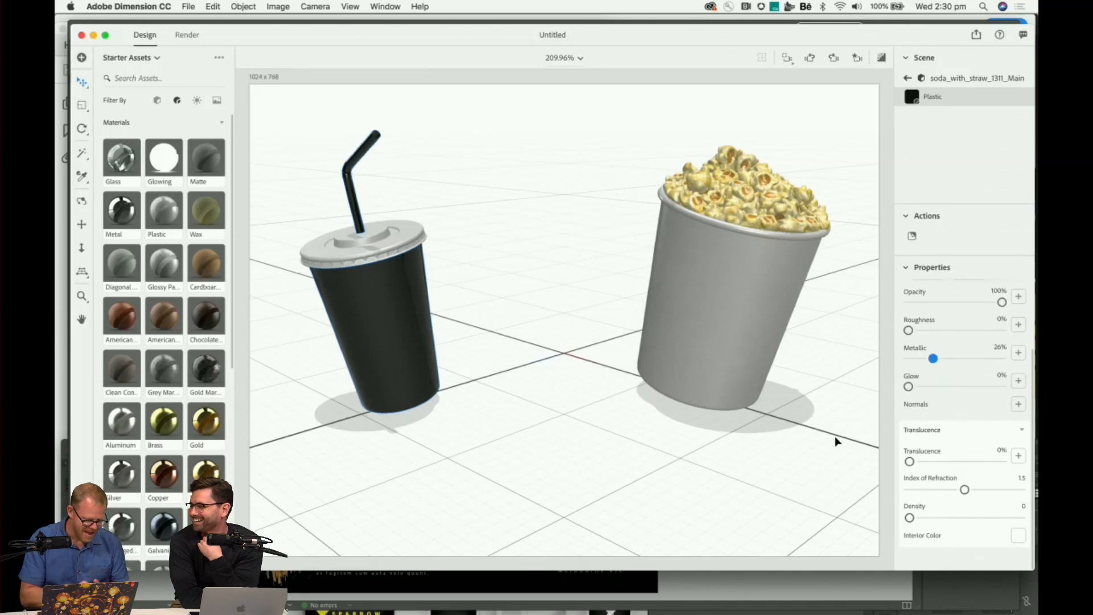
click(724, 280)
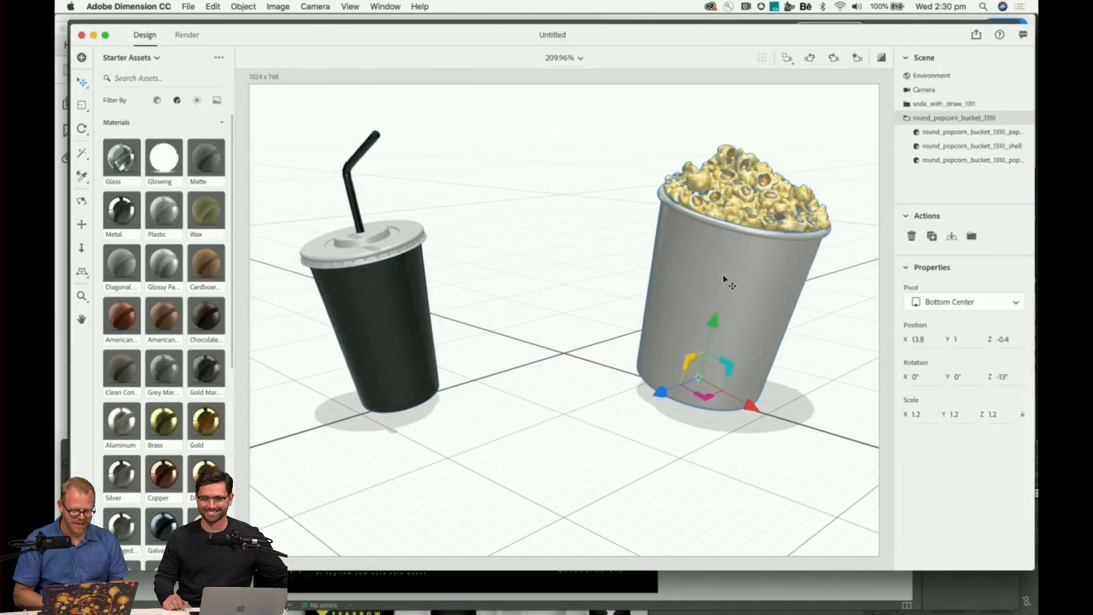
double_click(724, 280)
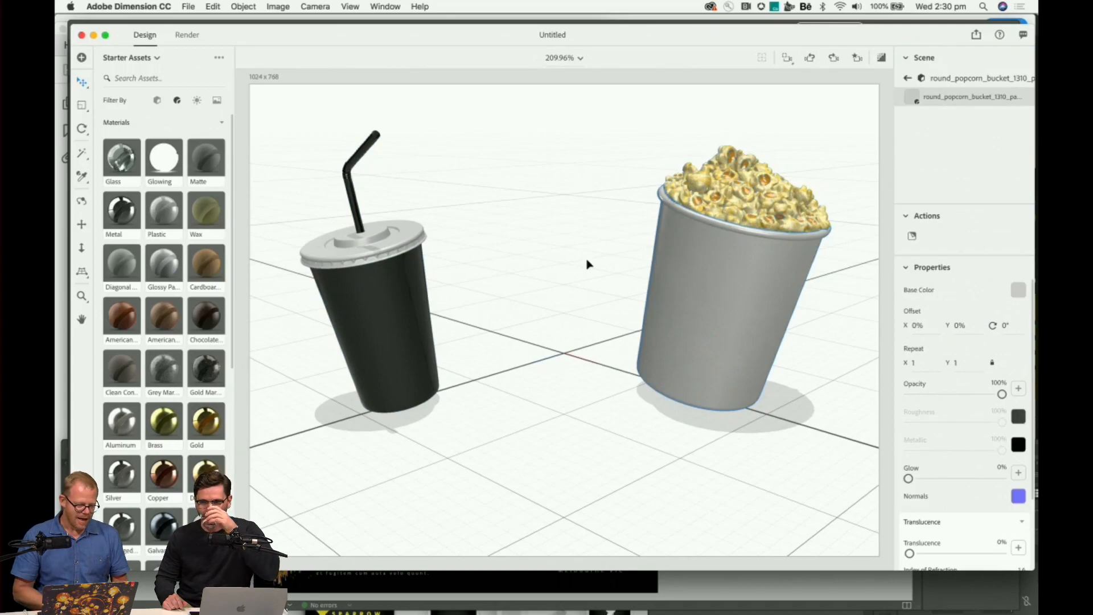
drag(130, 214, 725, 238)
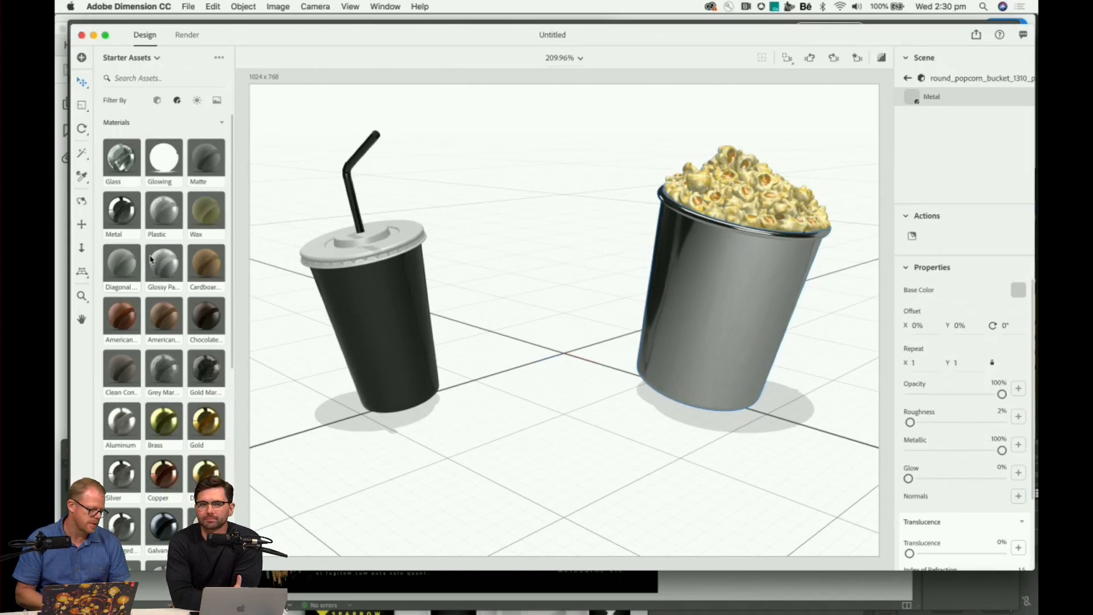
drag(164, 210, 727, 273)
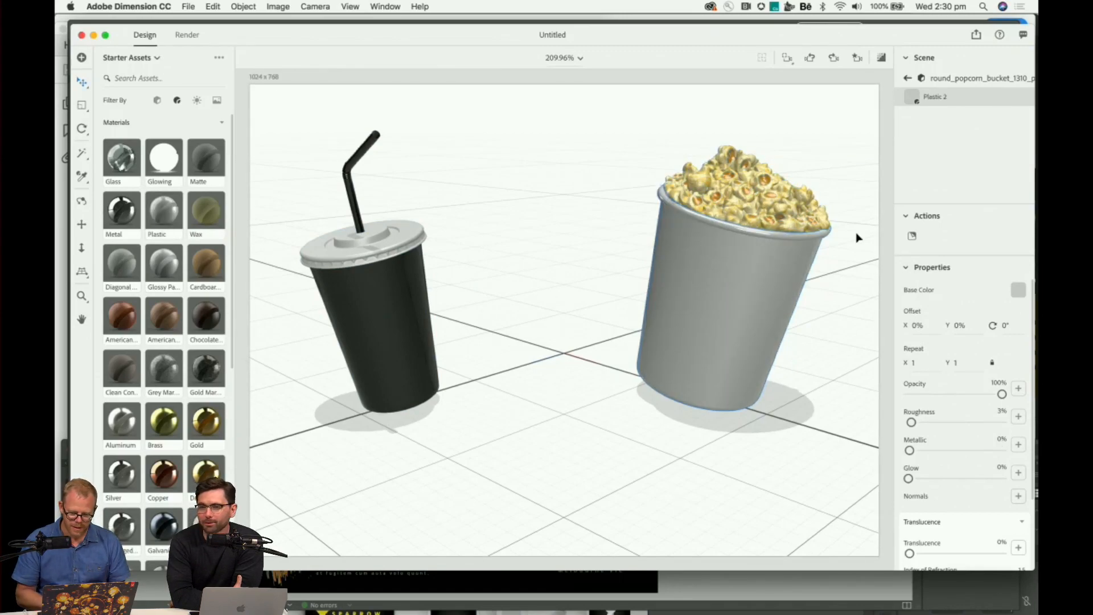
Set the base color of the popcorn bucket's plastic material to the saved black swatch.
click(725, 316)
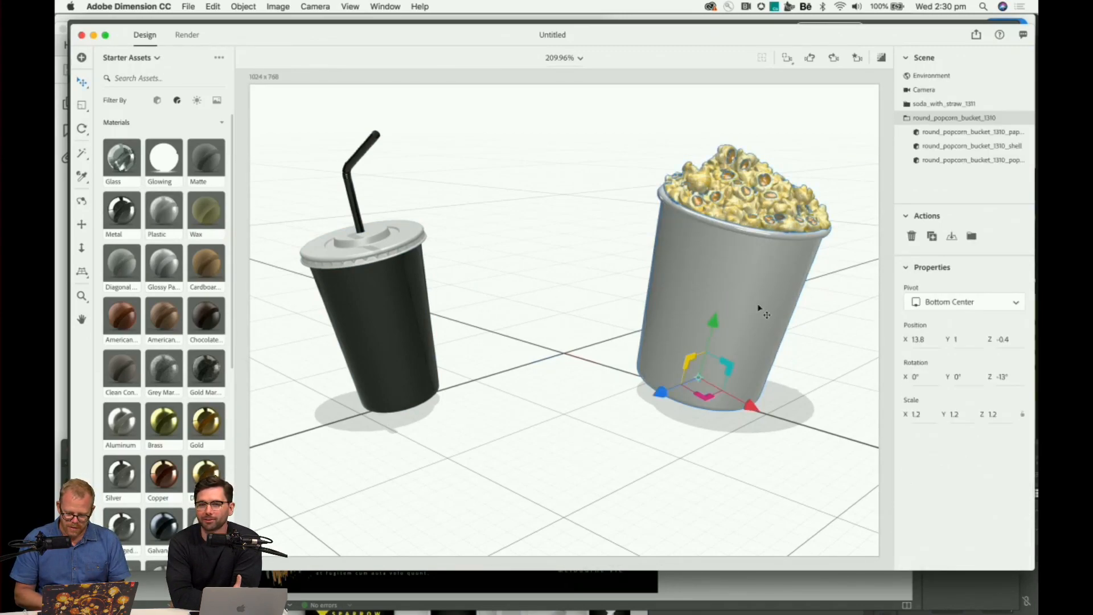
double_click(712, 278)
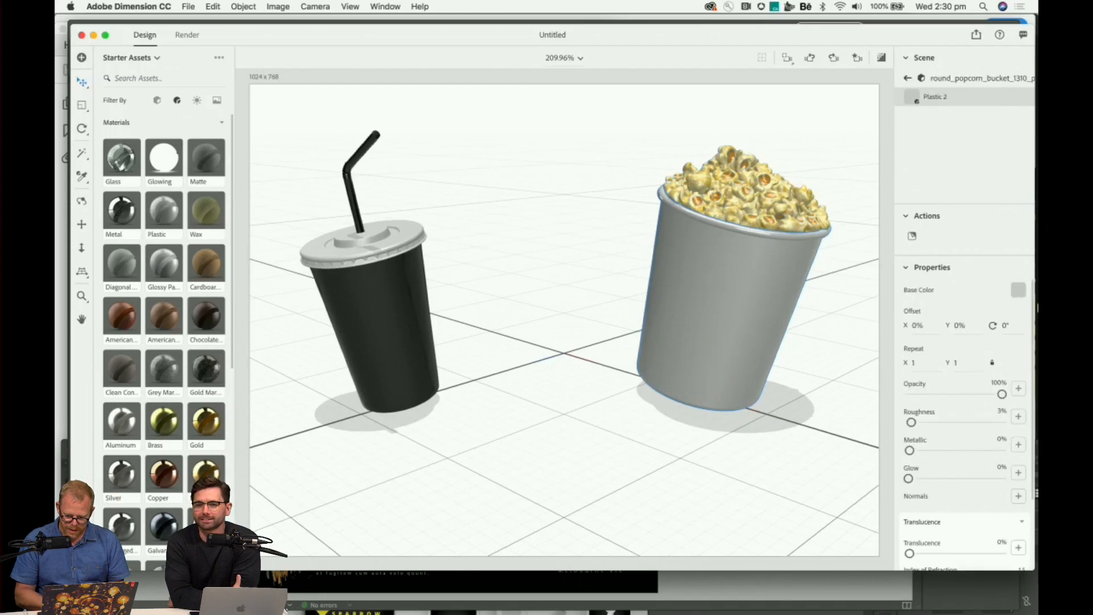
click(1018, 290)
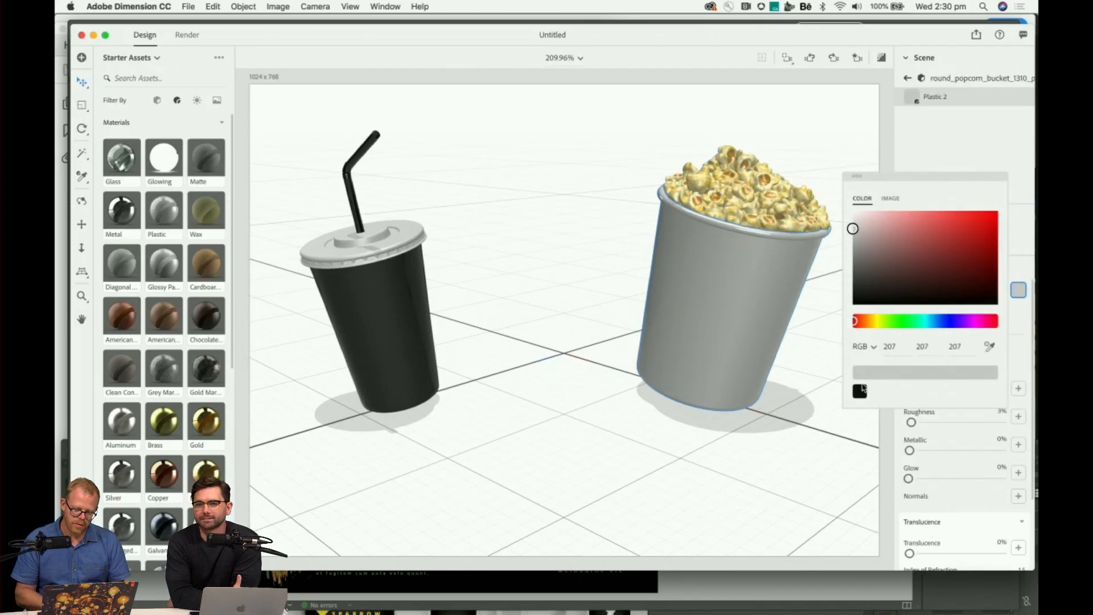
click(862, 390)
click(506, 411)
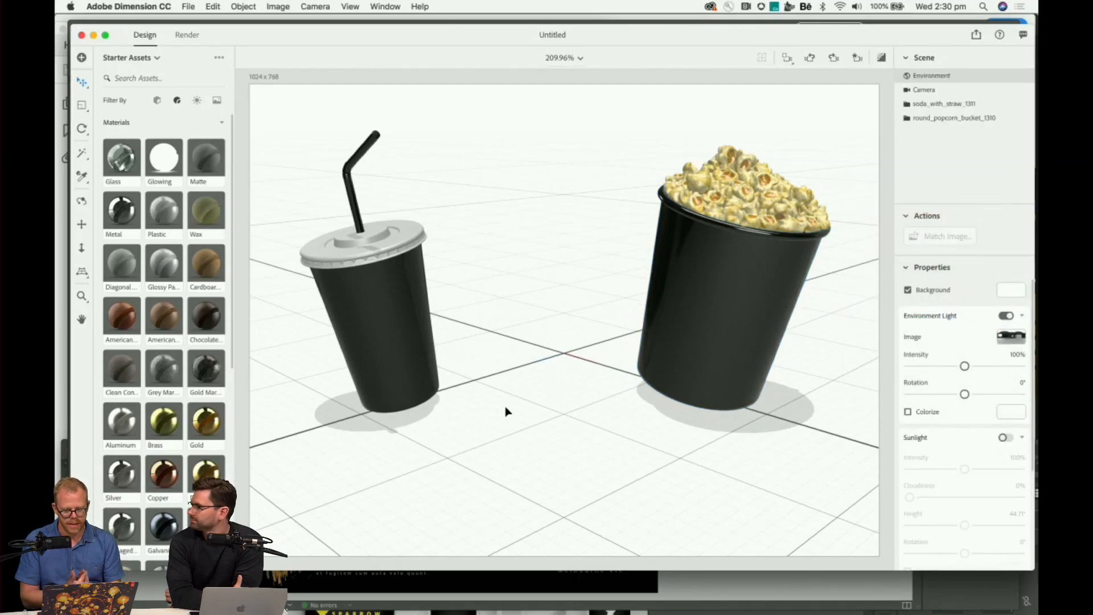
Set the environment's background color to yellow, RGB 247, 206, 0.
click(1011, 290)
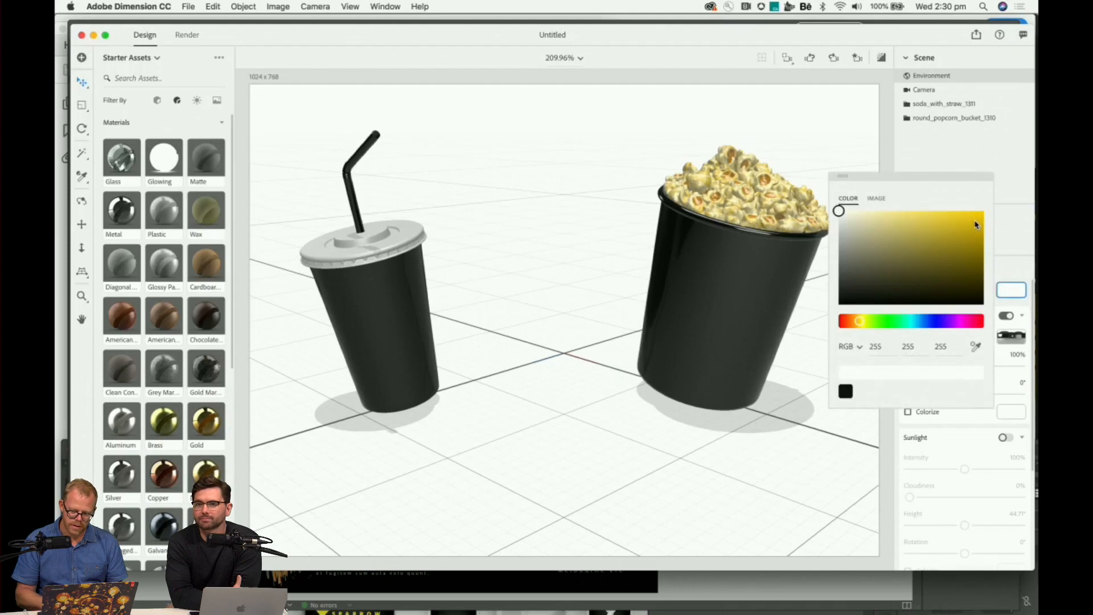
drag(977, 225, 984, 214)
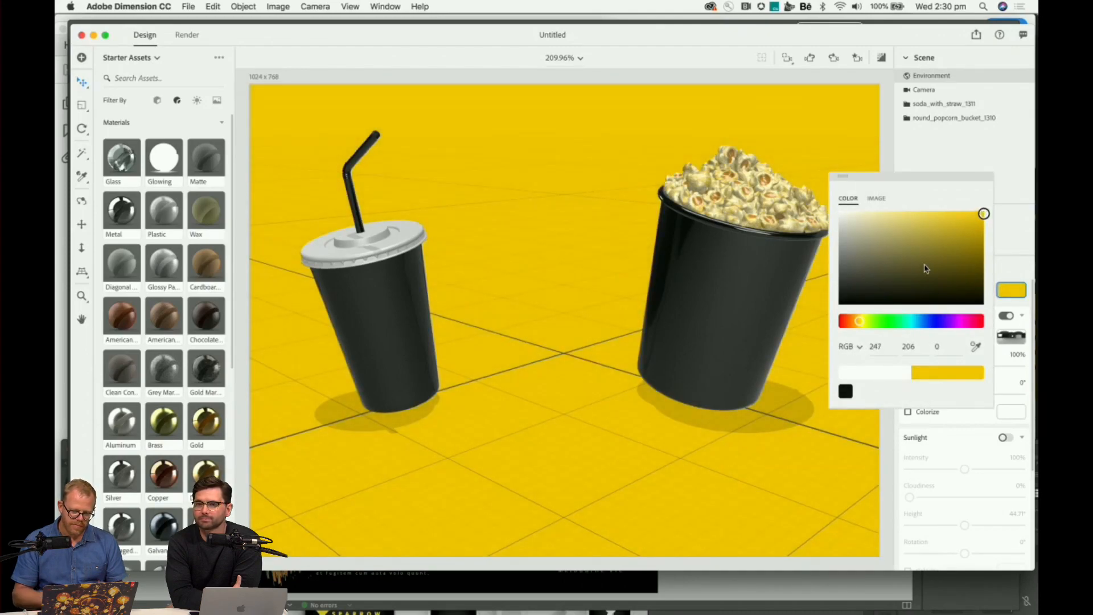
click(541, 266)
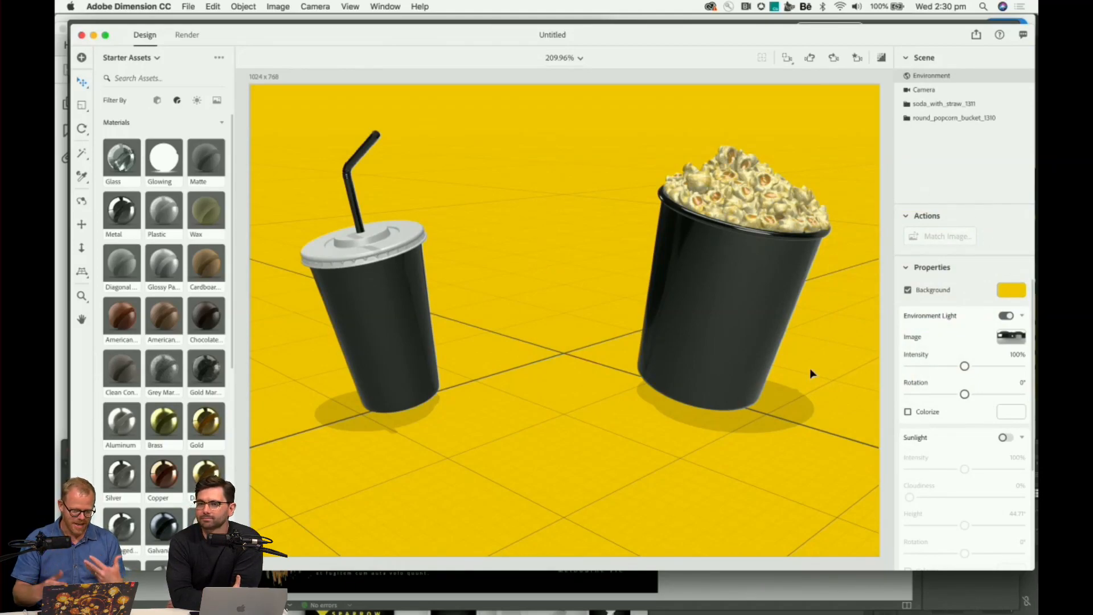
Place the swish graphic from the REEL library on the soda cup, rotated -16° and running along the cup's left edge.
click(157, 58)
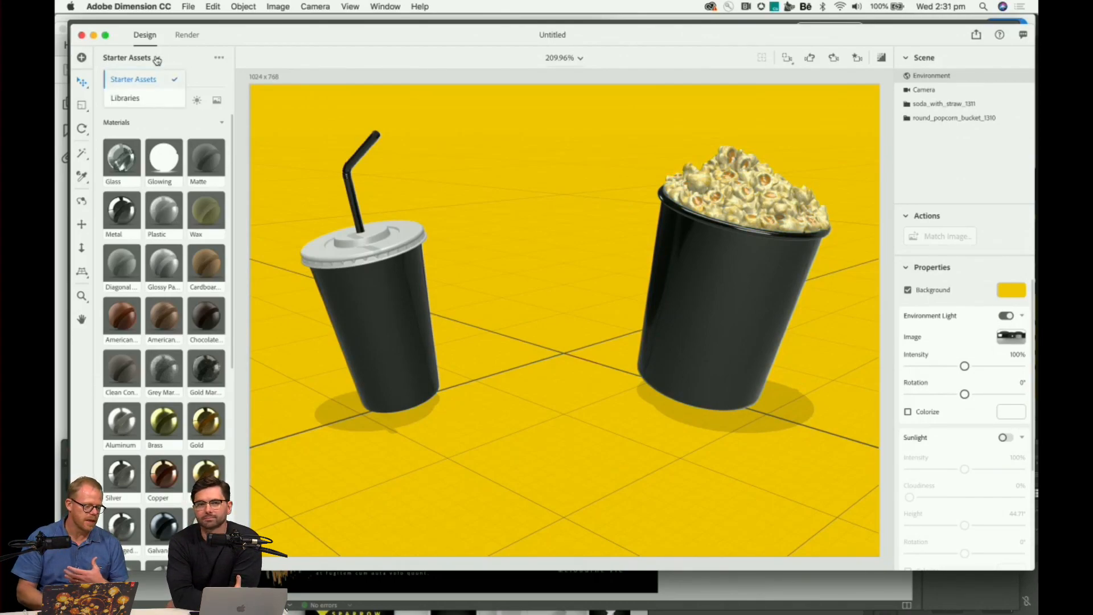
click(130, 99)
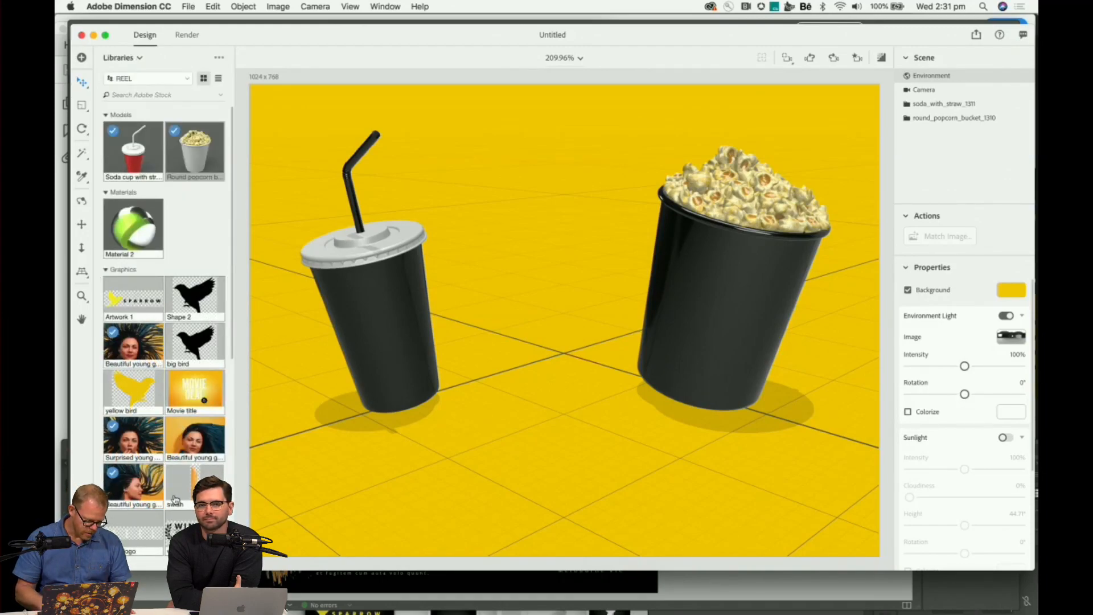
drag(194, 484, 370, 344)
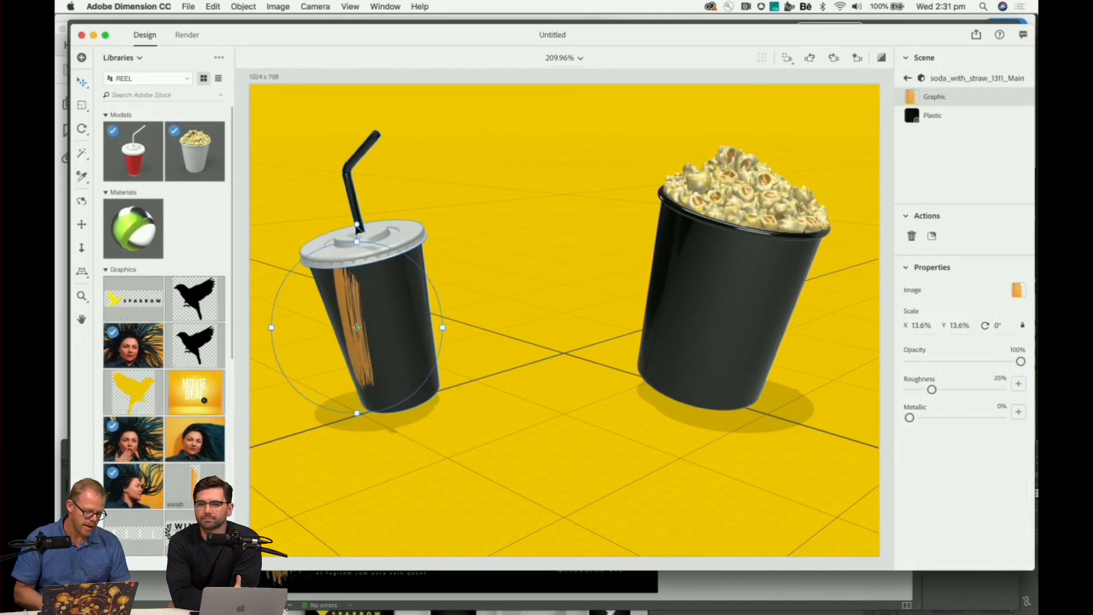
drag(357, 225, 334, 246)
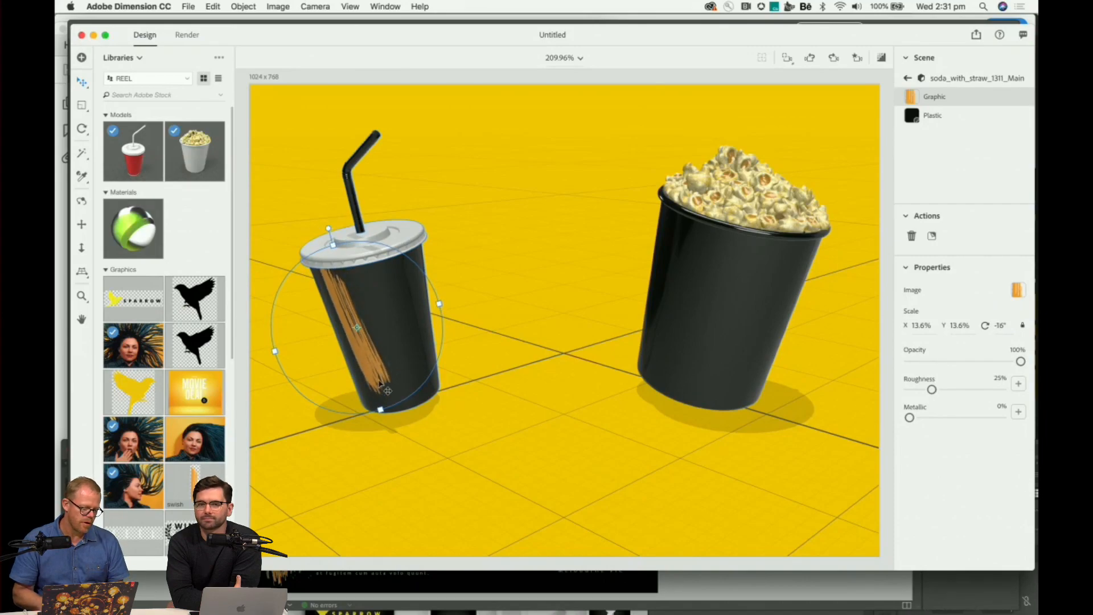
drag(374, 382, 368, 377)
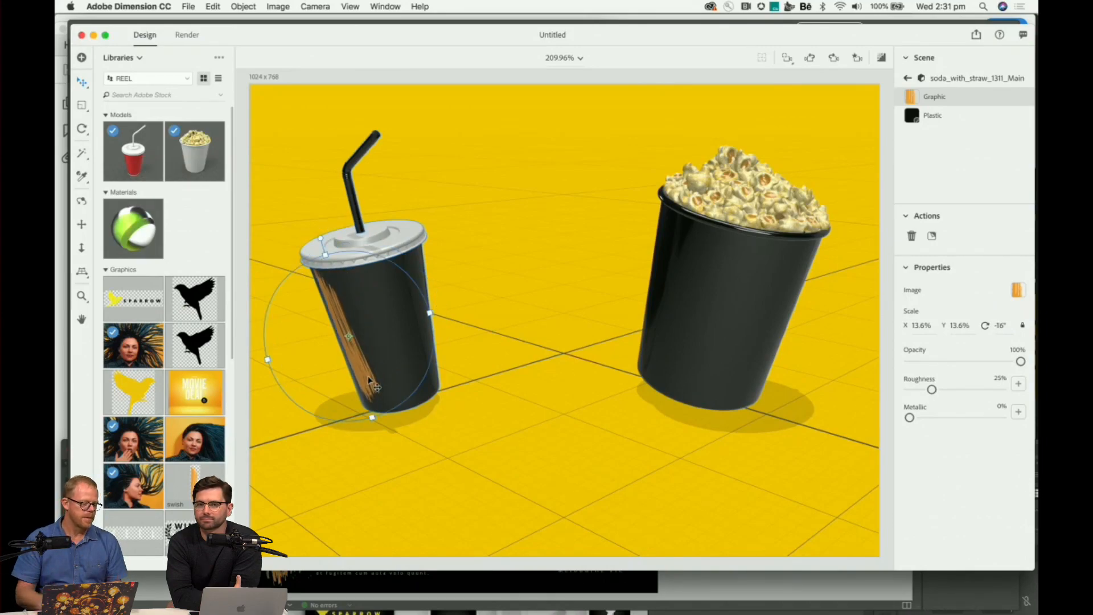
Add the REEL logo graphic to the front of the soda cup, rotated -7° and scaled to 10.3%.
scroll(132, 495, down, 2)
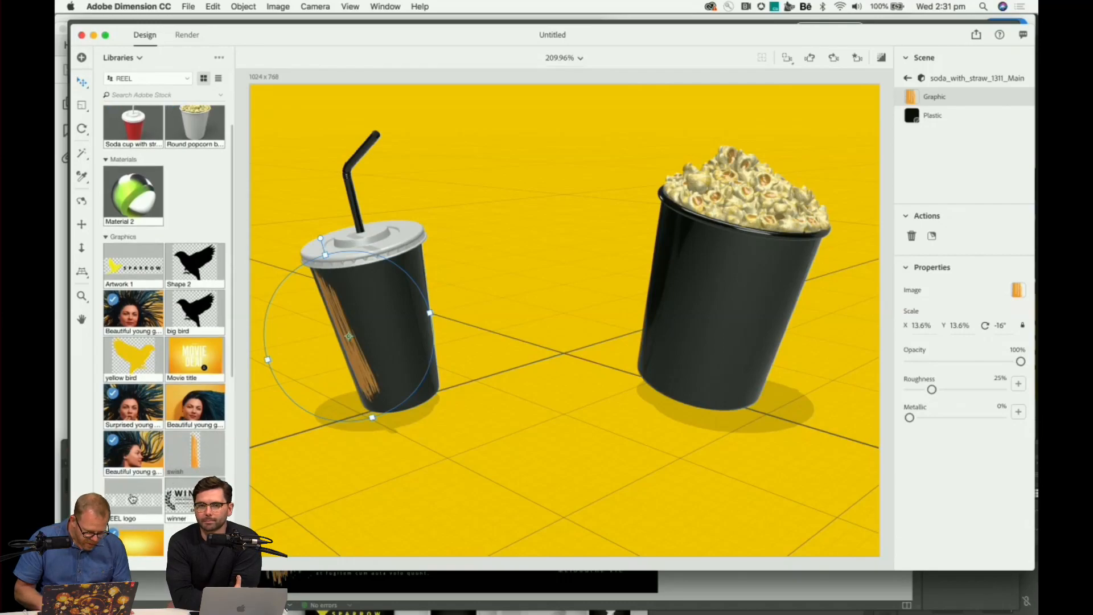
drag(132, 498, 406, 337)
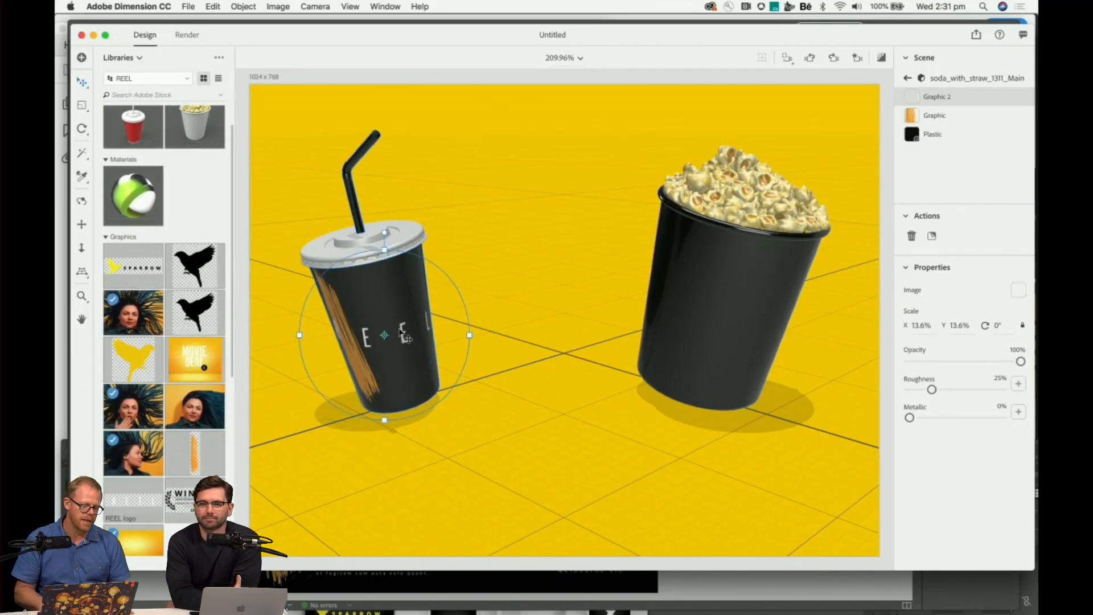
drag(386, 232, 360, 225)
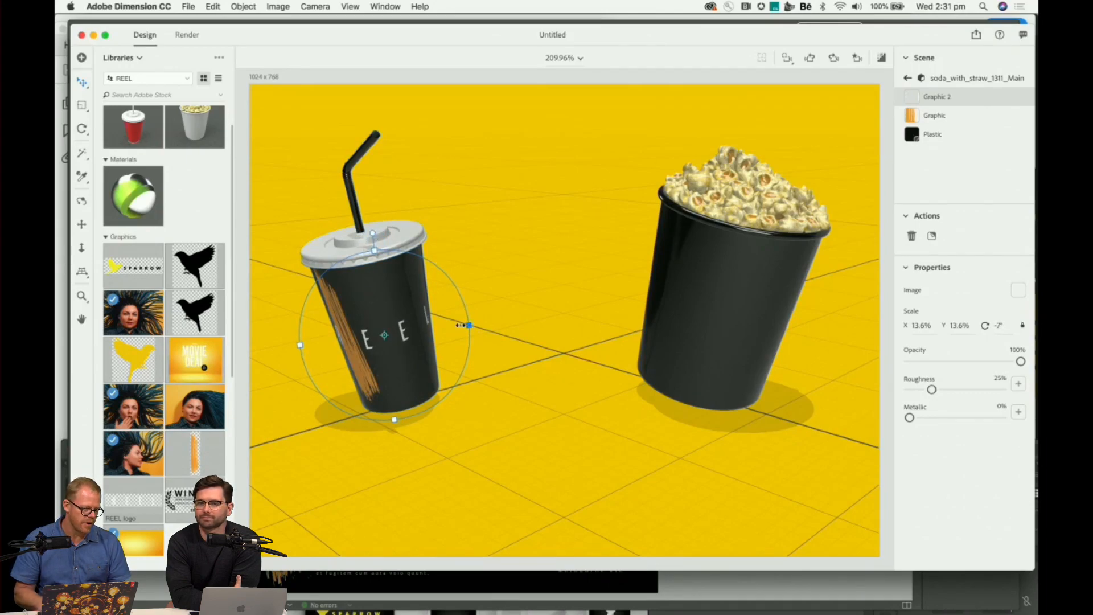
drag(461, 325, 448, 328)
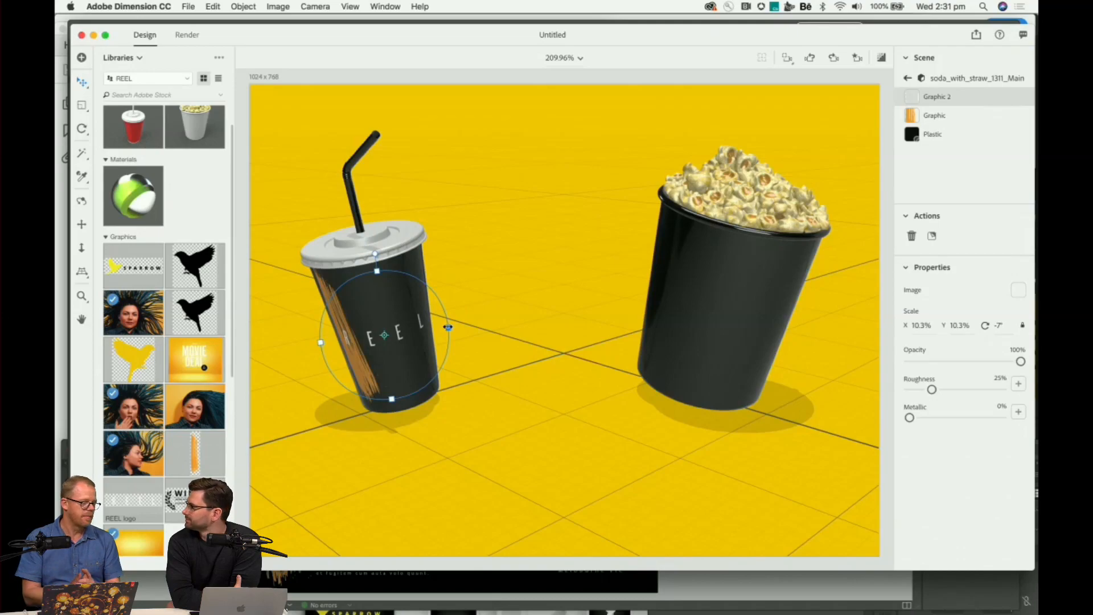
Place the yellow bird graphic on the front of the popcorn bucket and overlay the REEL logo on it, rotated 10°.
click(726, 256)
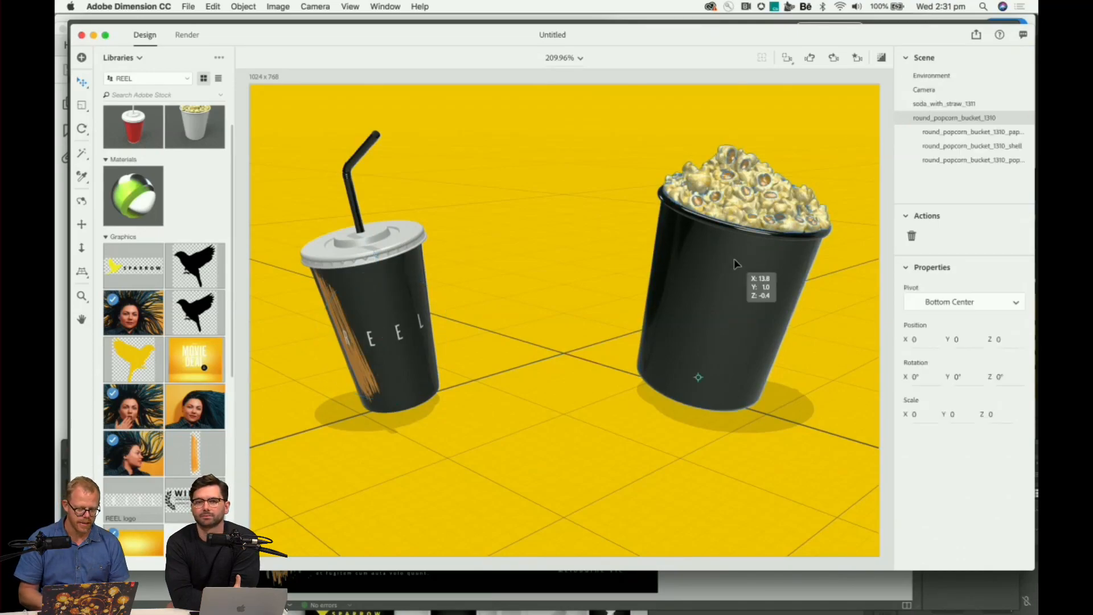
drag(163, 347, 694, 285)
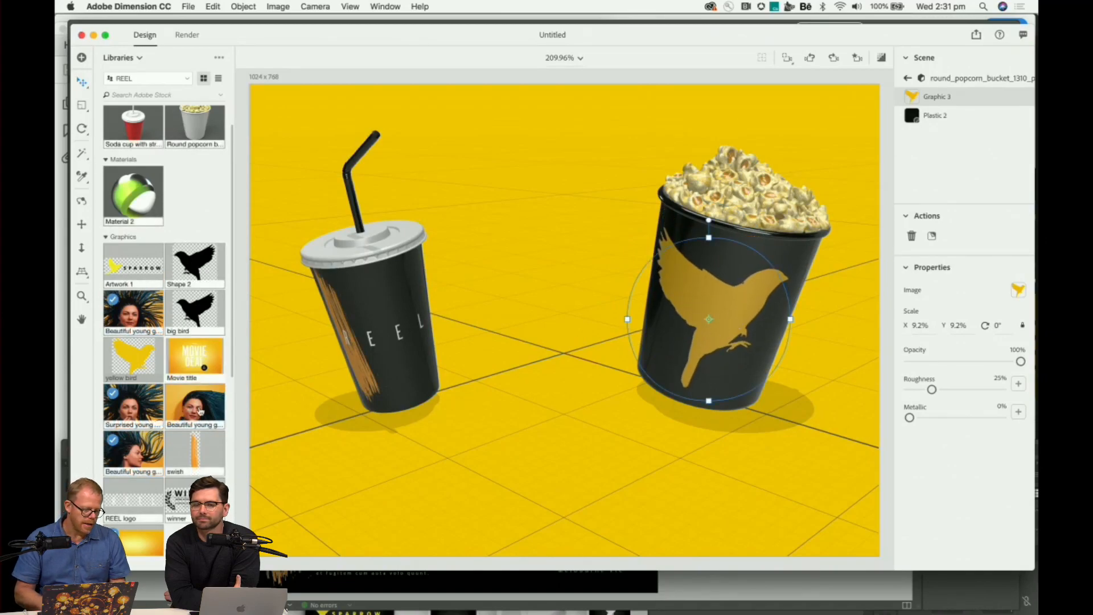
drag(135, 502, 706, 308)
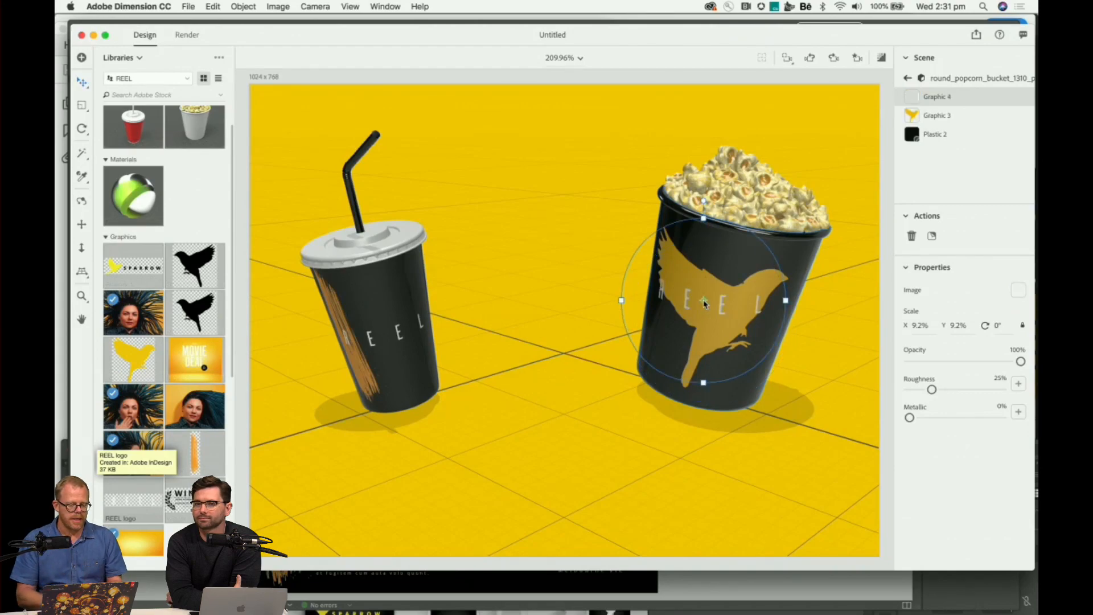
drag(703, 201, 723, 203)
drag(755, 337, 758, 345)
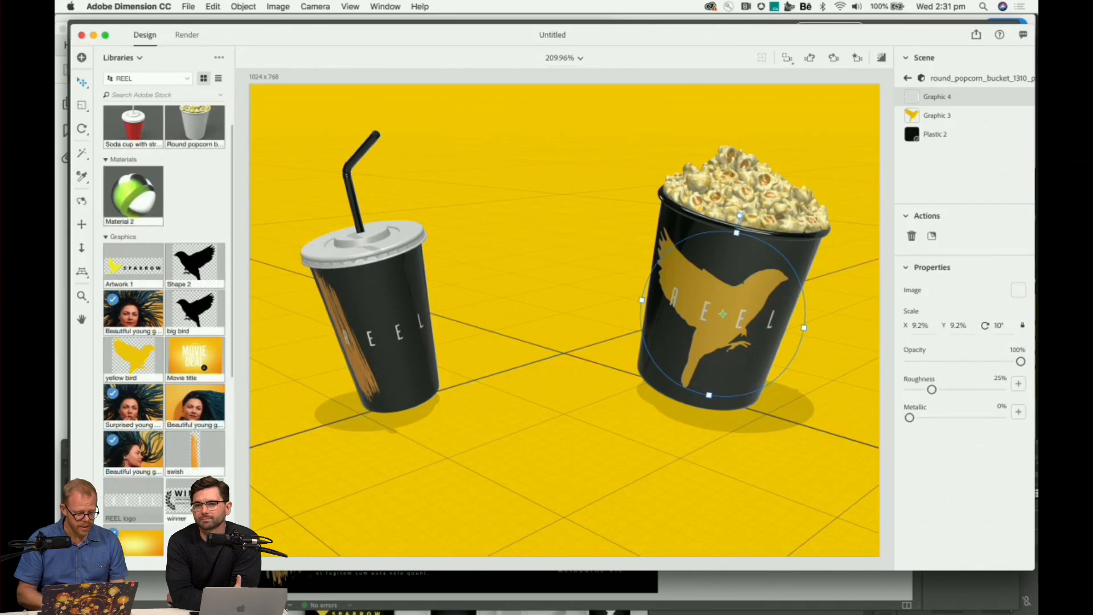
Use the Movie title graphic from the REEL library as the scene's background image.
scroll(165, 364, down, 4)
scroll(164, 273, down, 1)
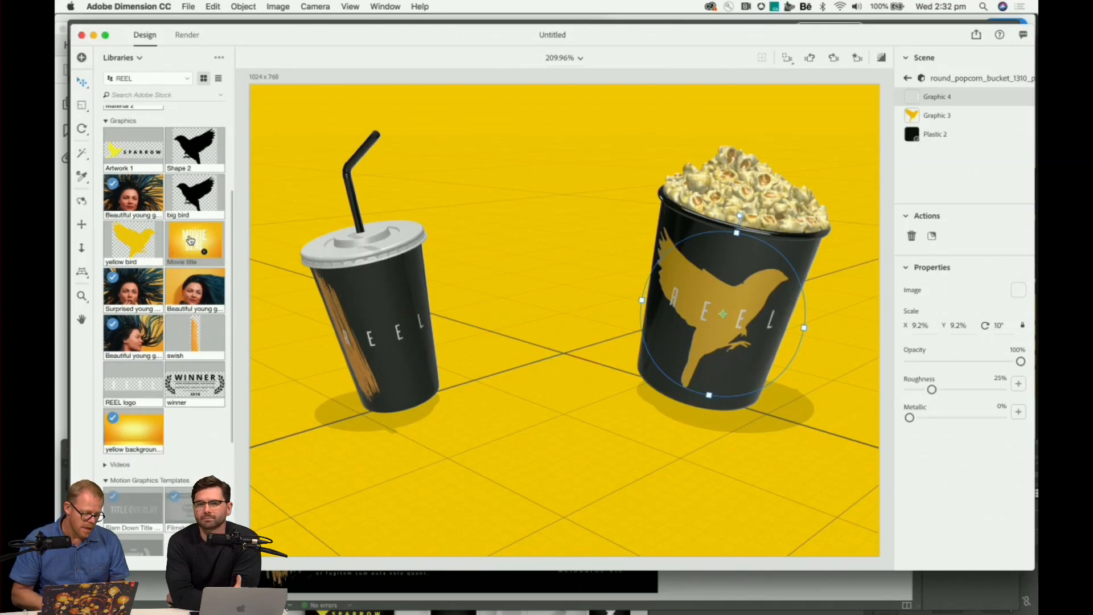
drag(191, 240, 510, 188)
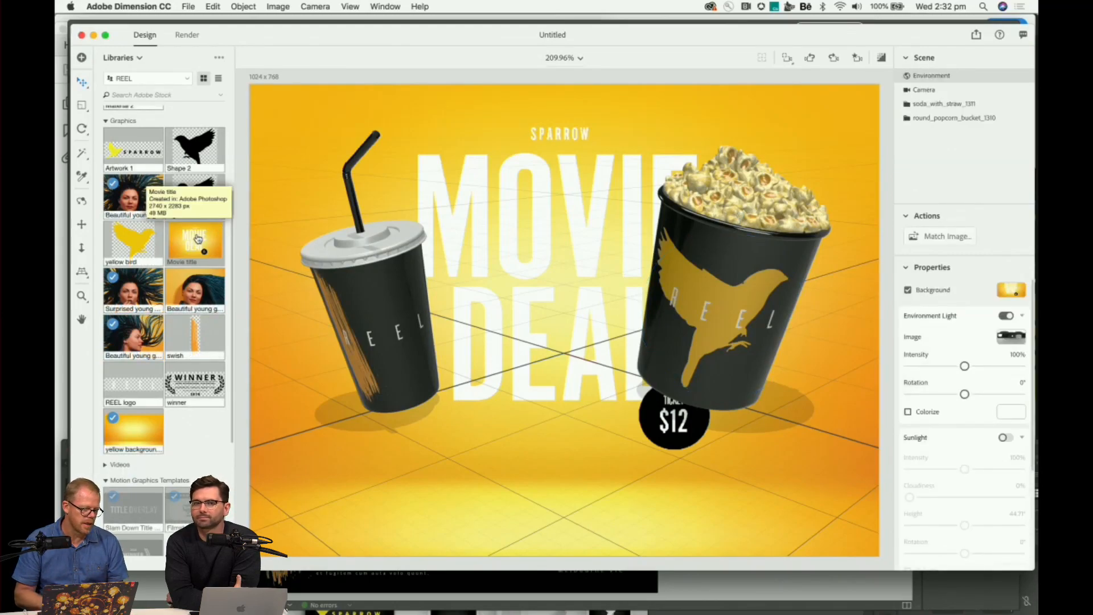
Move the popcorn bucket away from the background title to position X 17.2, Y 1, Z -0.4.
click(734, 303)
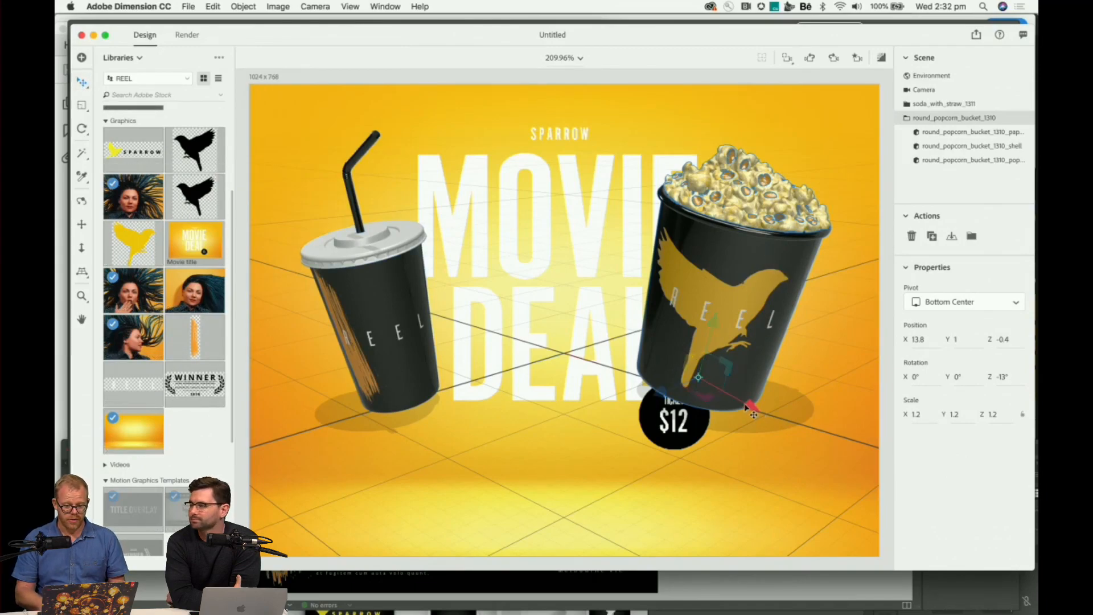
drag(746, 406, 802, 407)
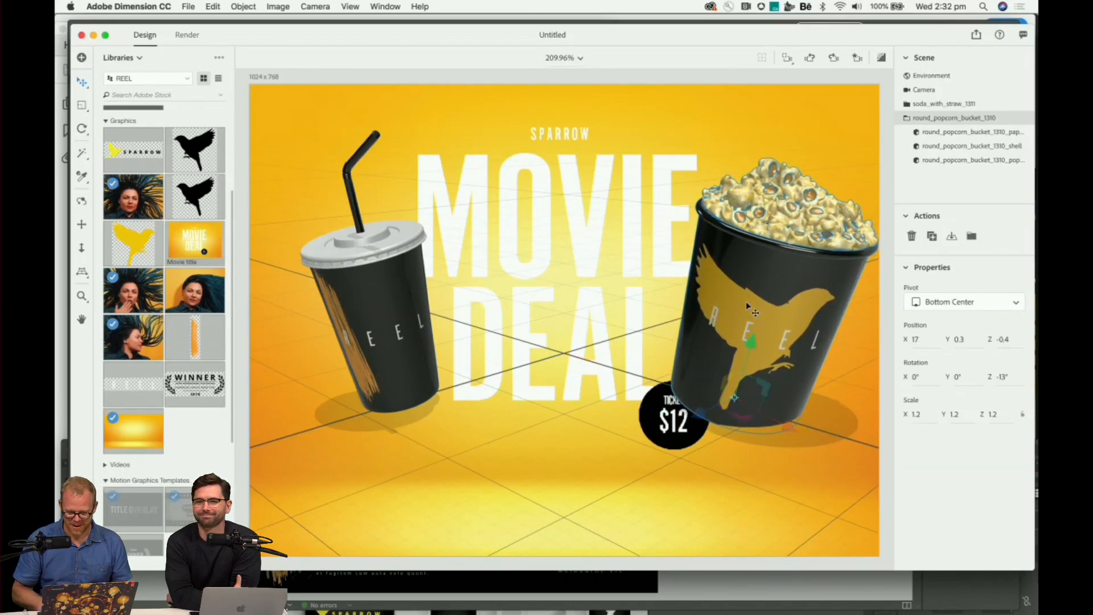
drag(754, 342, 757, 336)
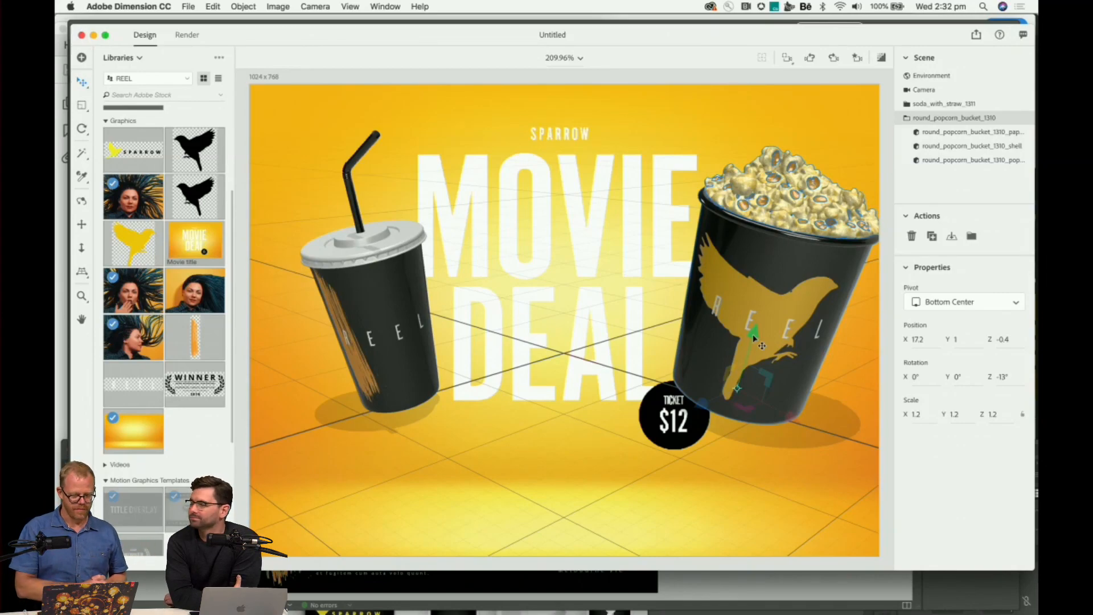
drag(754, 338, 755, 338)
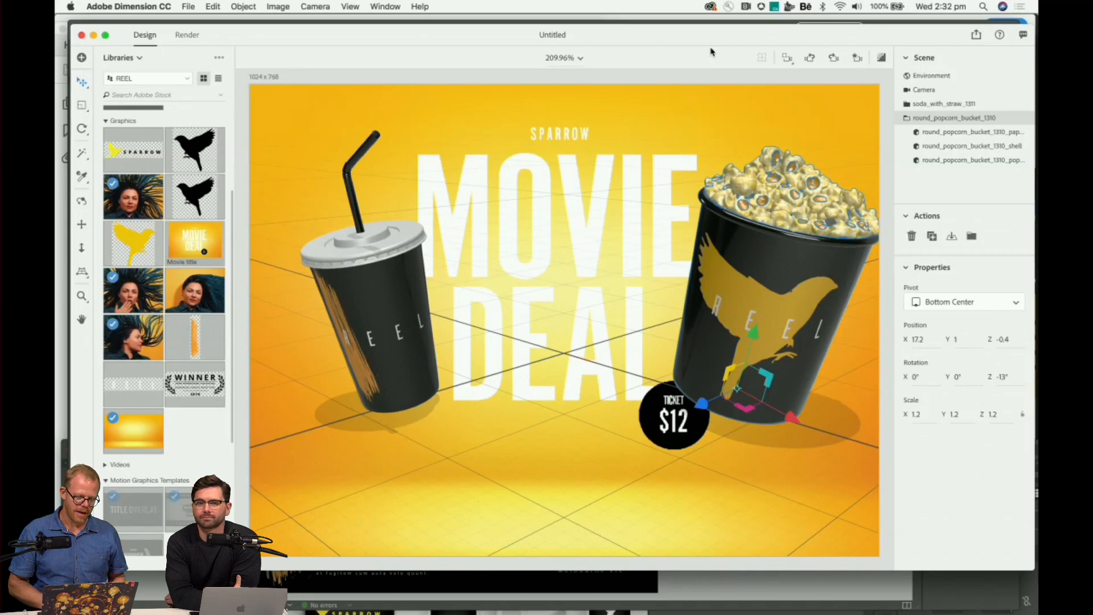
Start publishing the 3D scene under the name Untitled.
drag(685, 41, 670, 36)
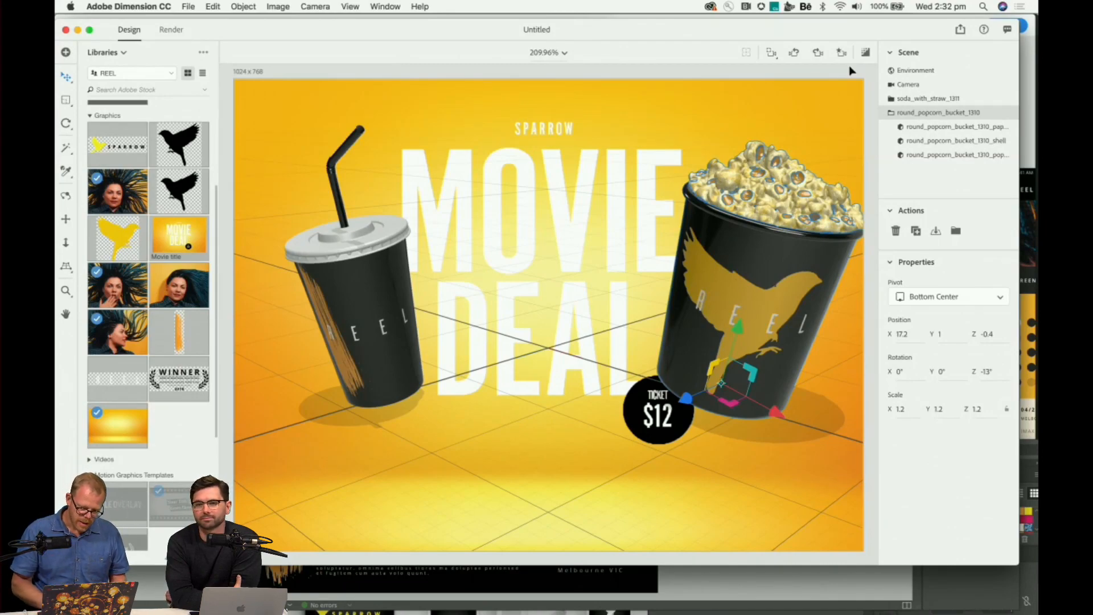
click(960, 30)
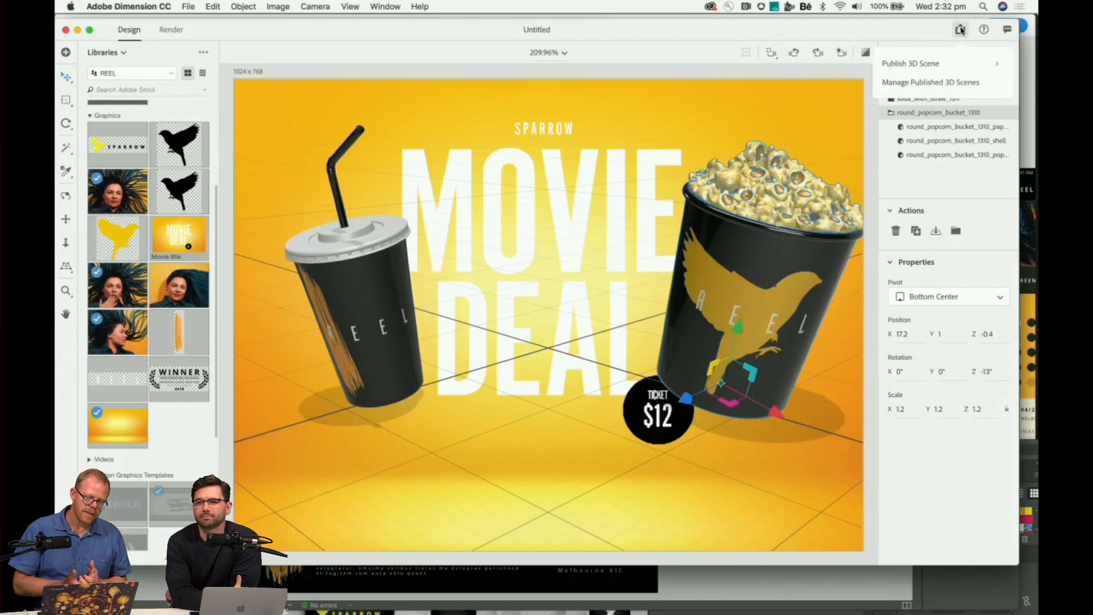
click(924, 64)
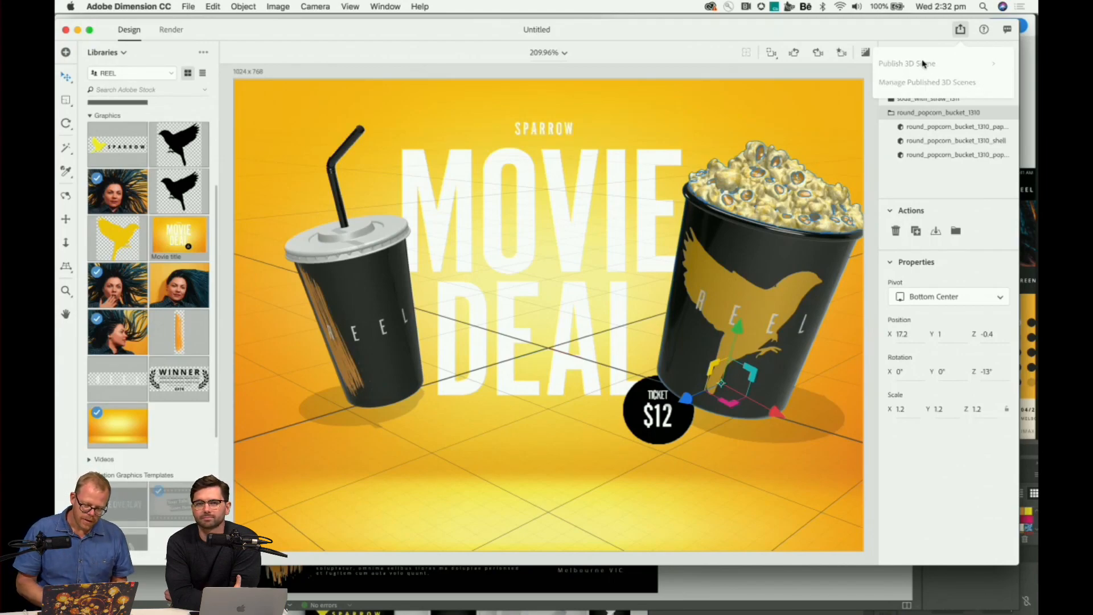
click(953, 180)
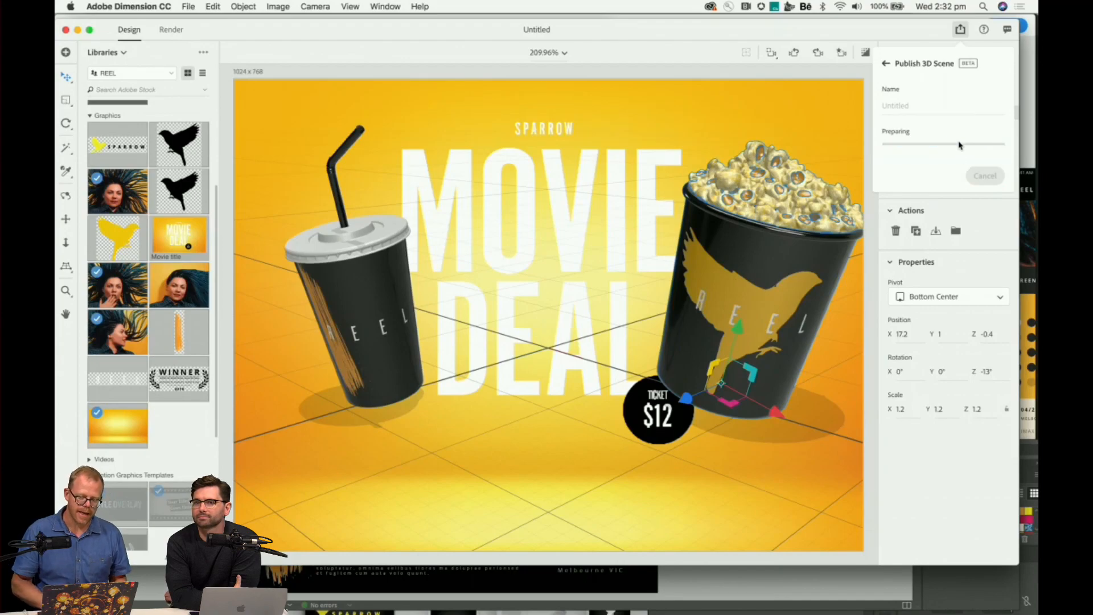
Review the render settings, including the quality options and export formats, and check the upload of the published scene in the design view.
click(960, 29)
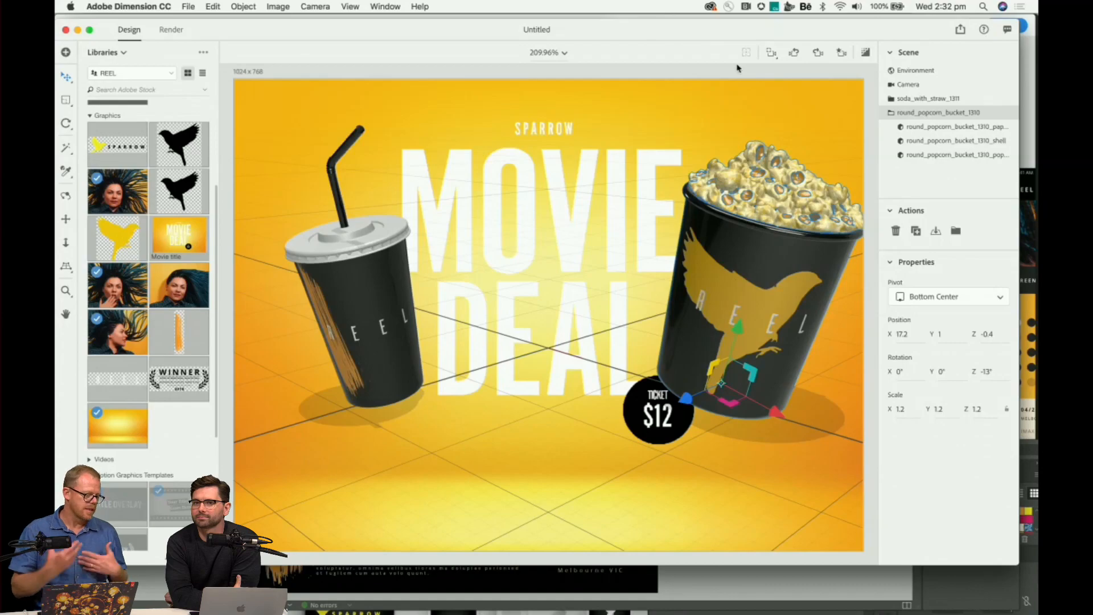
click(172, 30)
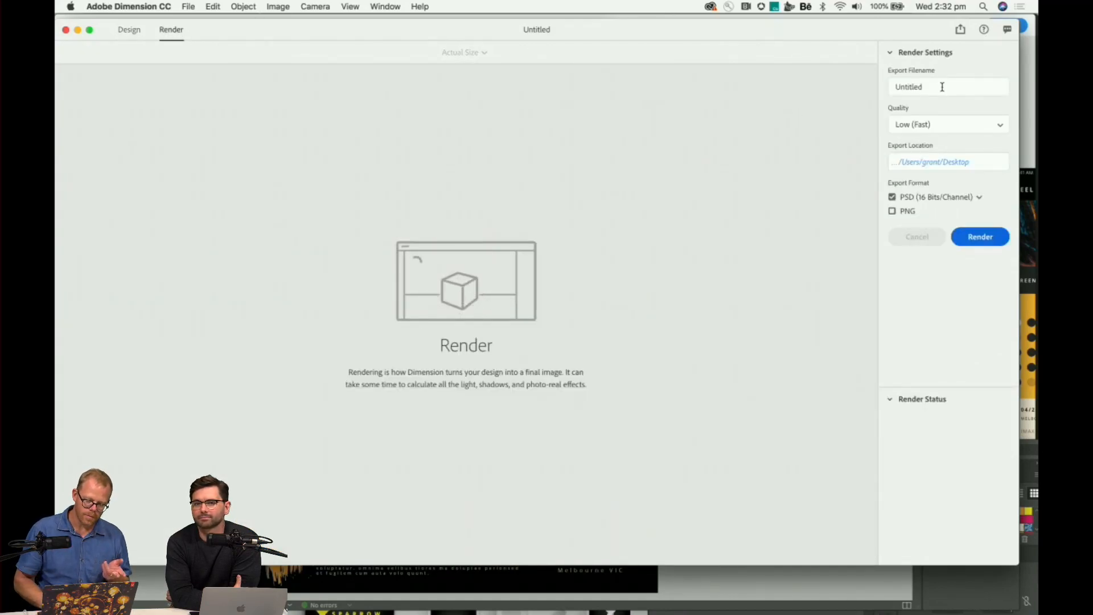
click(985, 130)
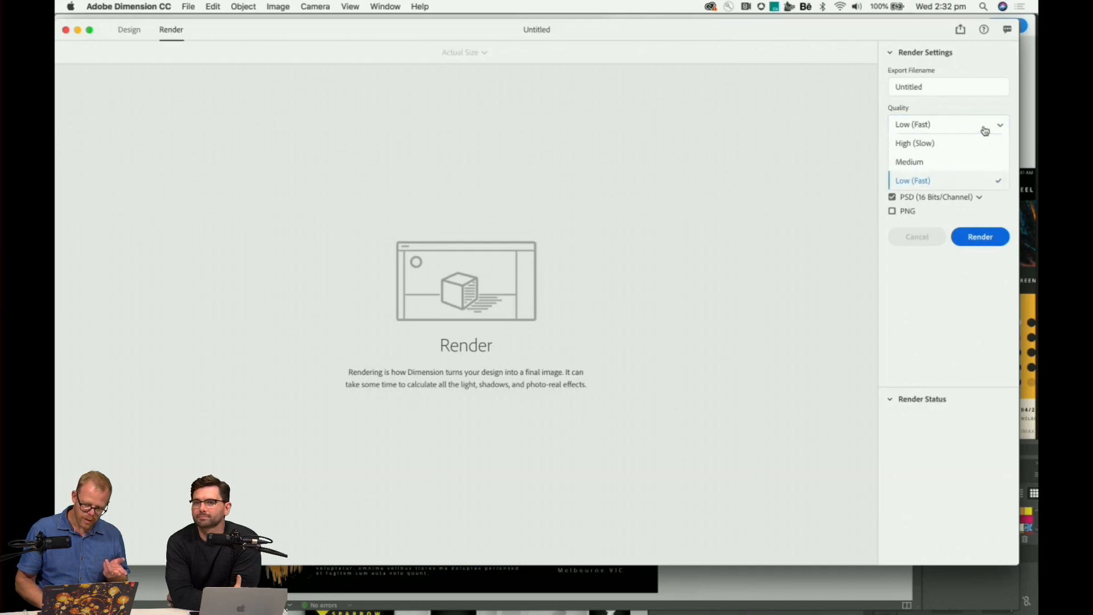
click(966, 53)
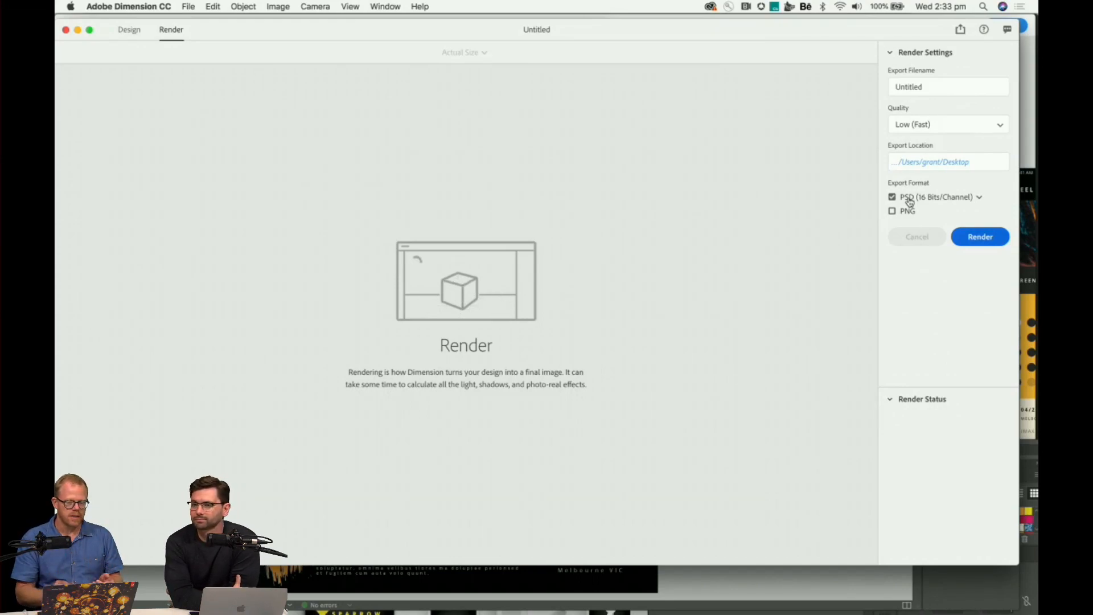
click(129, 31)
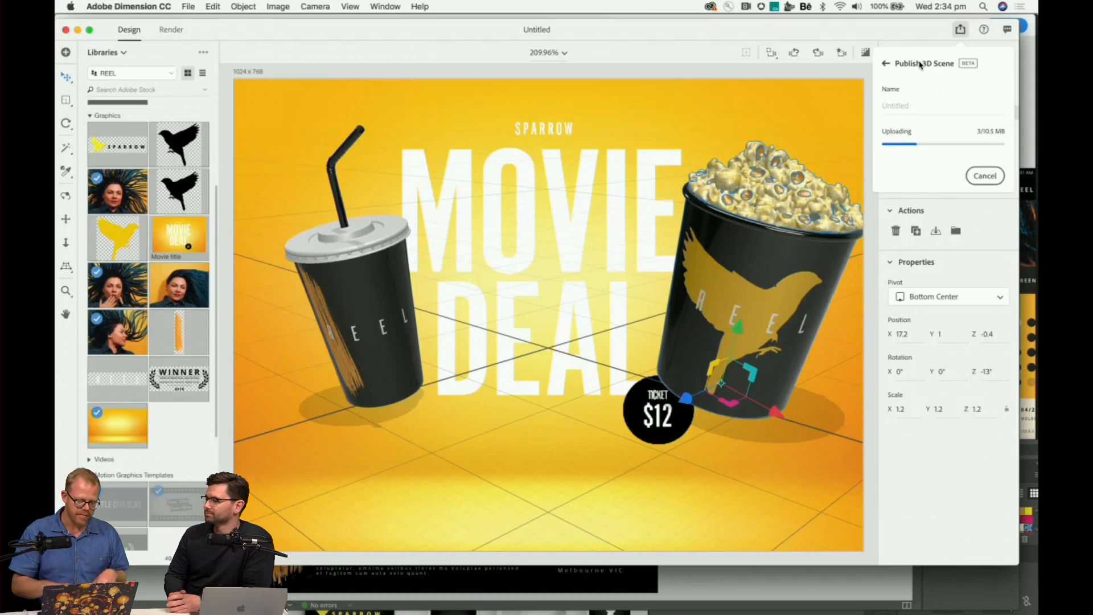
click(857, 30)
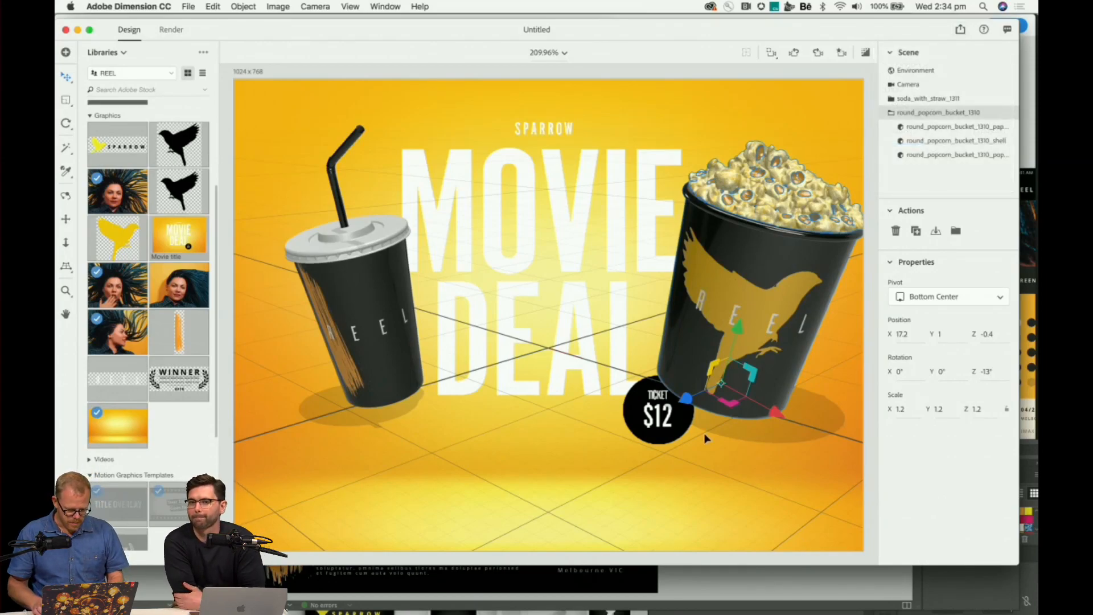
Switch to Chrome, bring the Adobe Creative Cloud window forward and move it lower, and return to Dimension.
key(super+Tab)
key(super+Tab)
key(super+Tab)
key(super+Tab)
key(super+Tab)
key(super+Tab)
key(super+Tab)
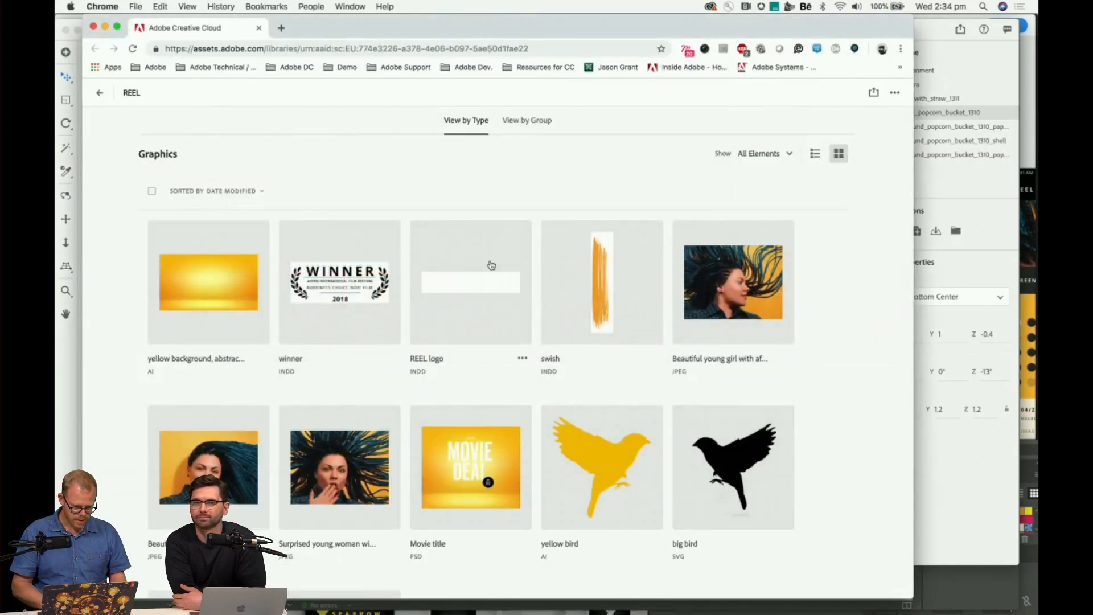
click(350, 7)
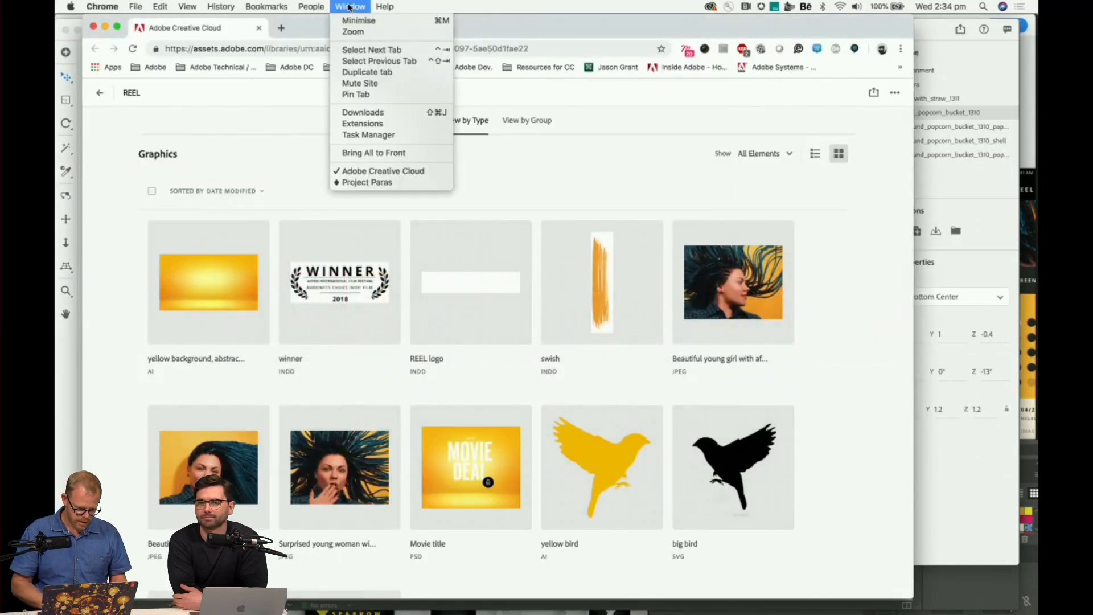
click(378, 171)
drag(340, 32, 361, 238)
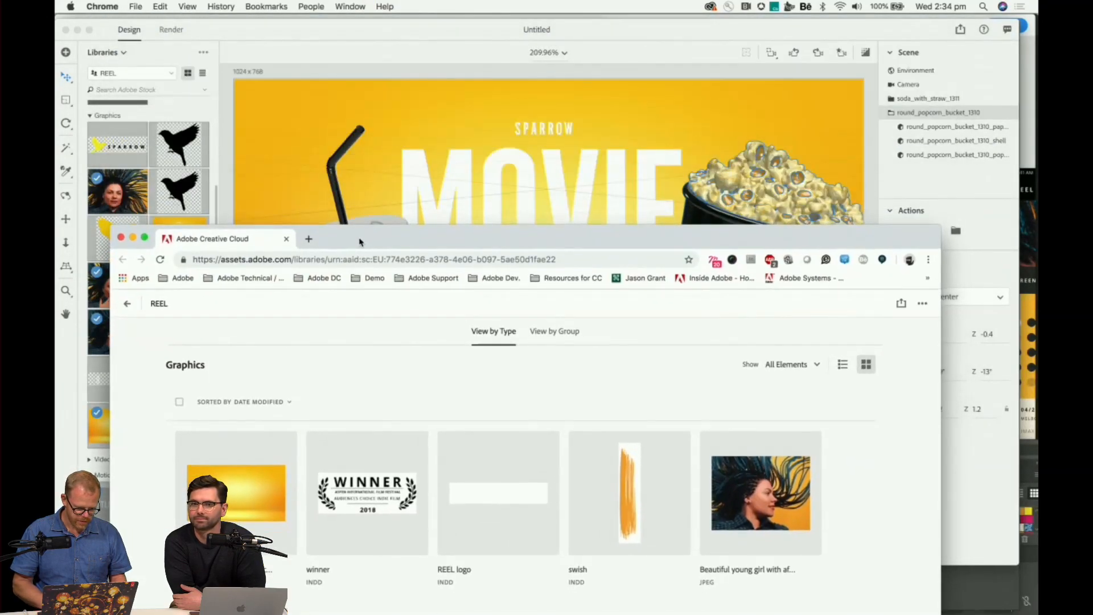
click(480, 119)
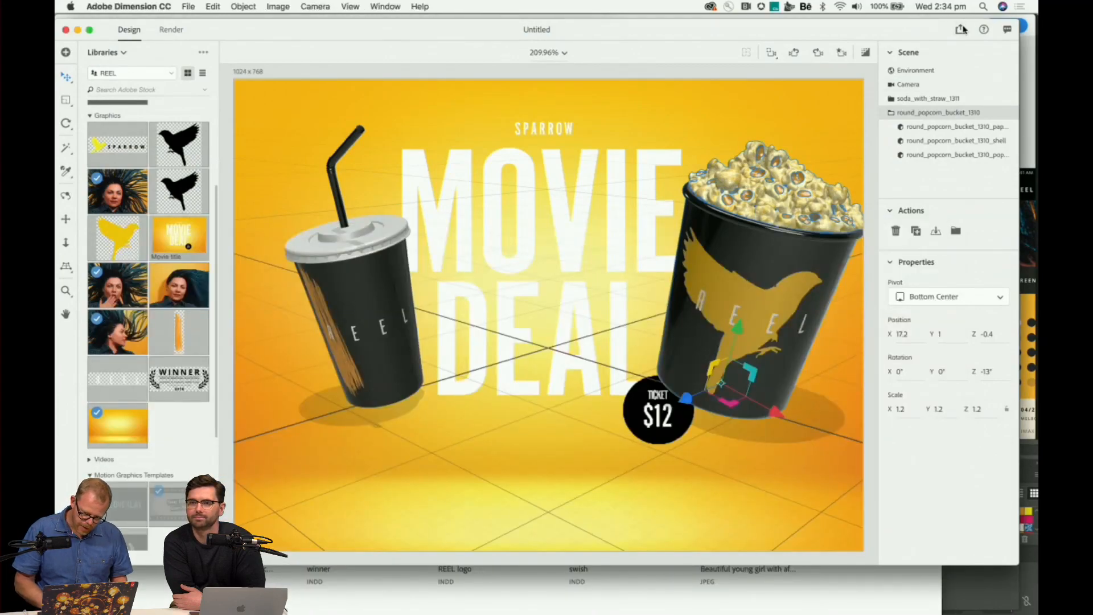
Check the upload progress of the 3D scene being published.
click(960, 29)
click(967, 65)
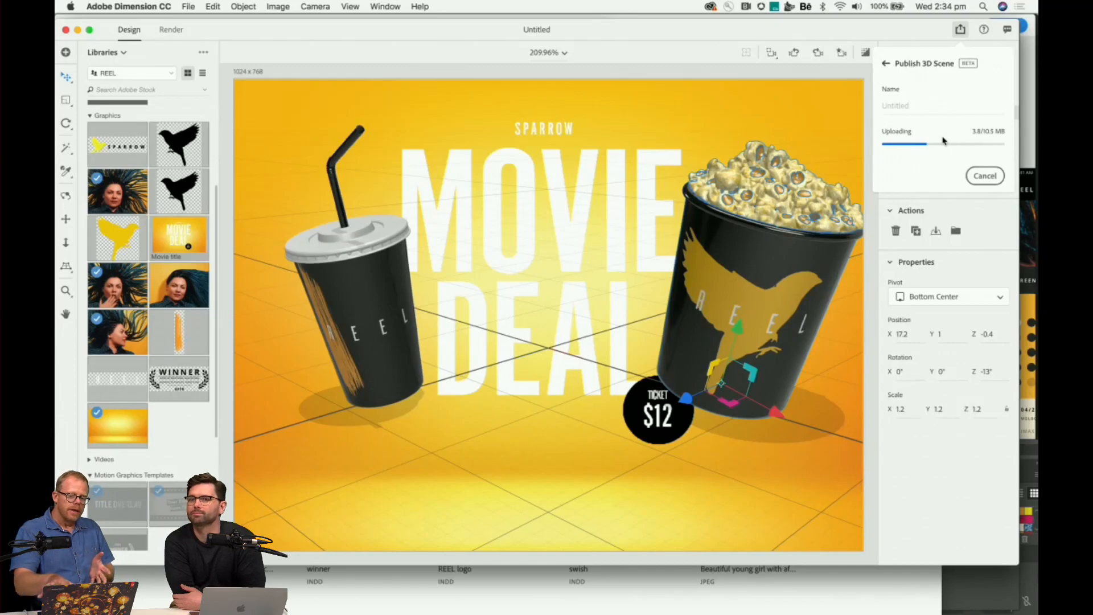
click(626, 104)
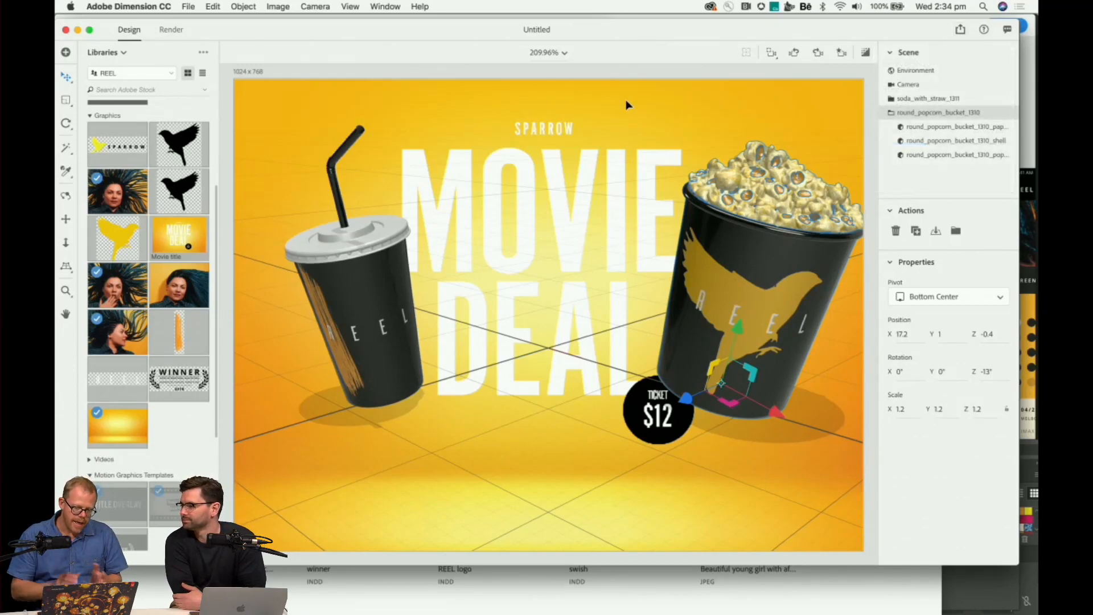
Remove the Movie title image from the environment background.
click(518, 191)
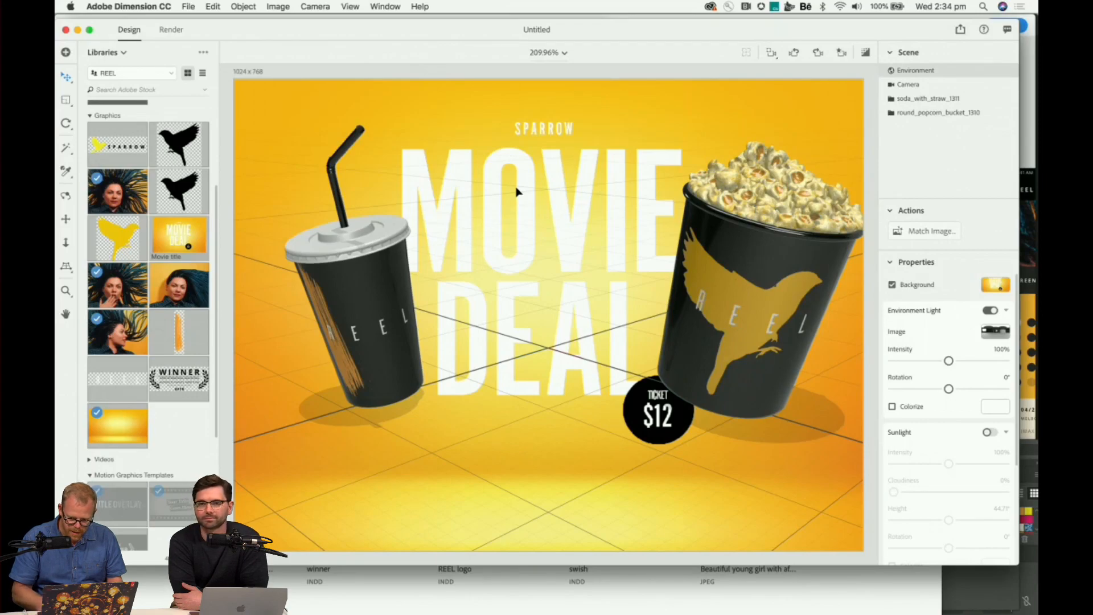
click(1009, 288)
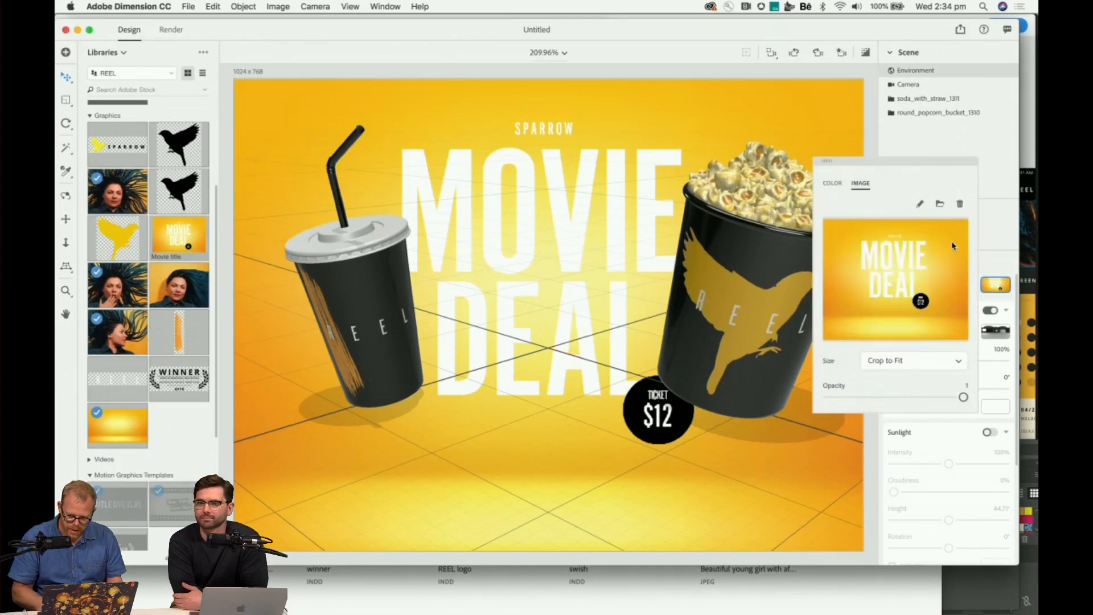
click(960, 205)
click(518, 206)
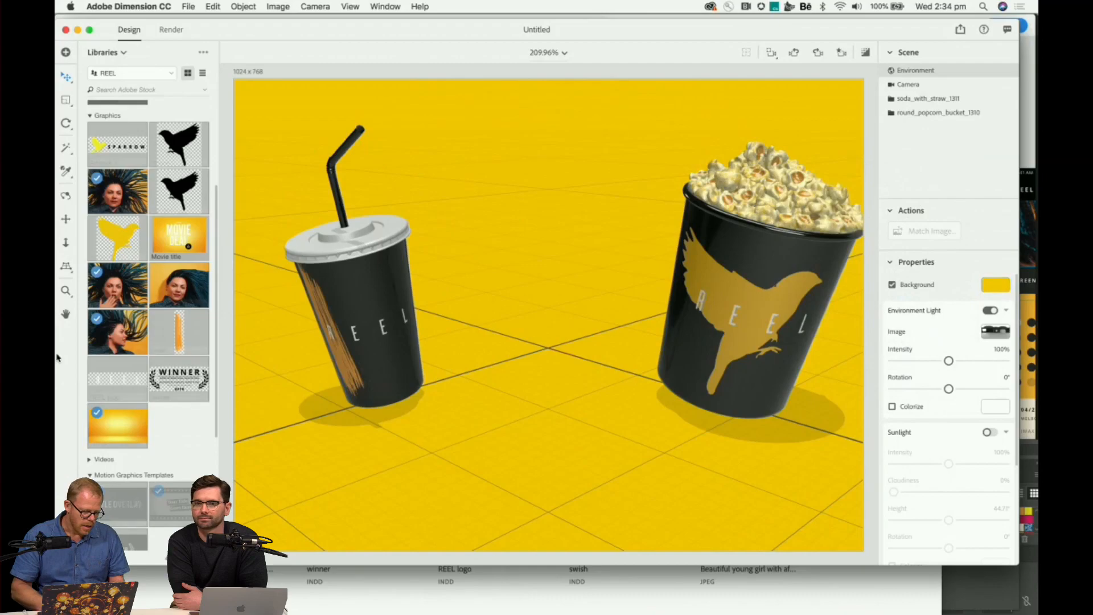
Use the Table starter image as background and match the scene to its aspect ratio, environment light, sunlight and camera perspective.
click(121, 53)
click(117, 71)
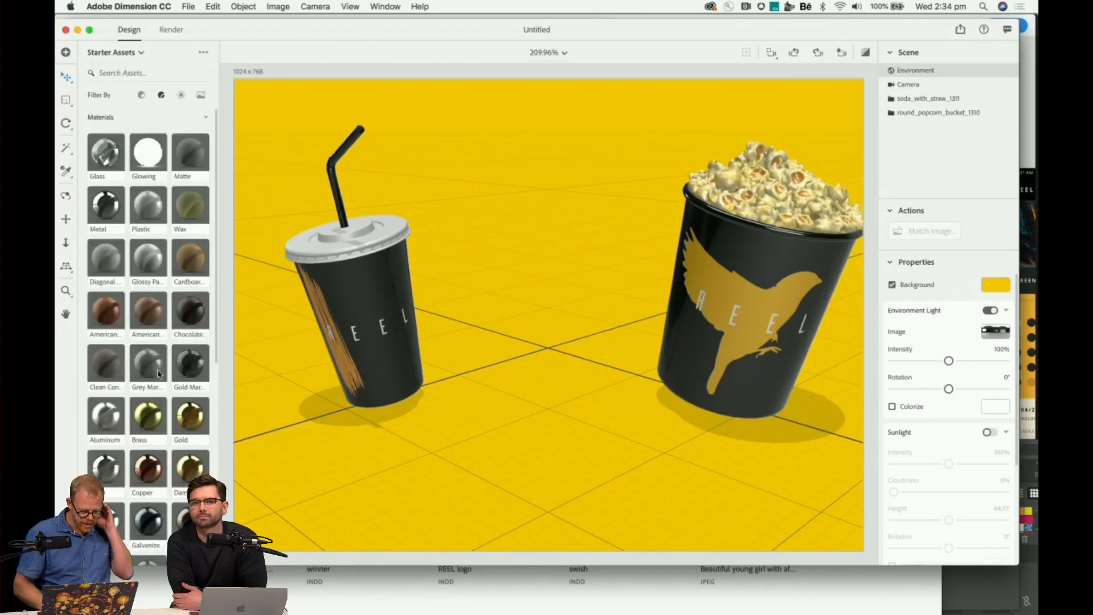
scroll(159, 374, down, 10)
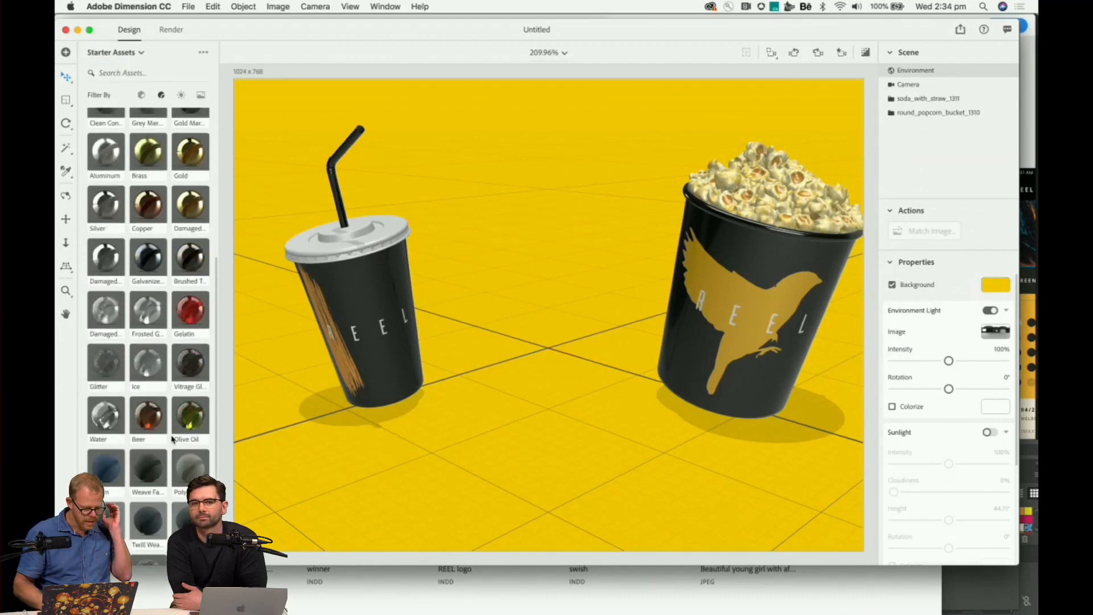
click(201, 97)
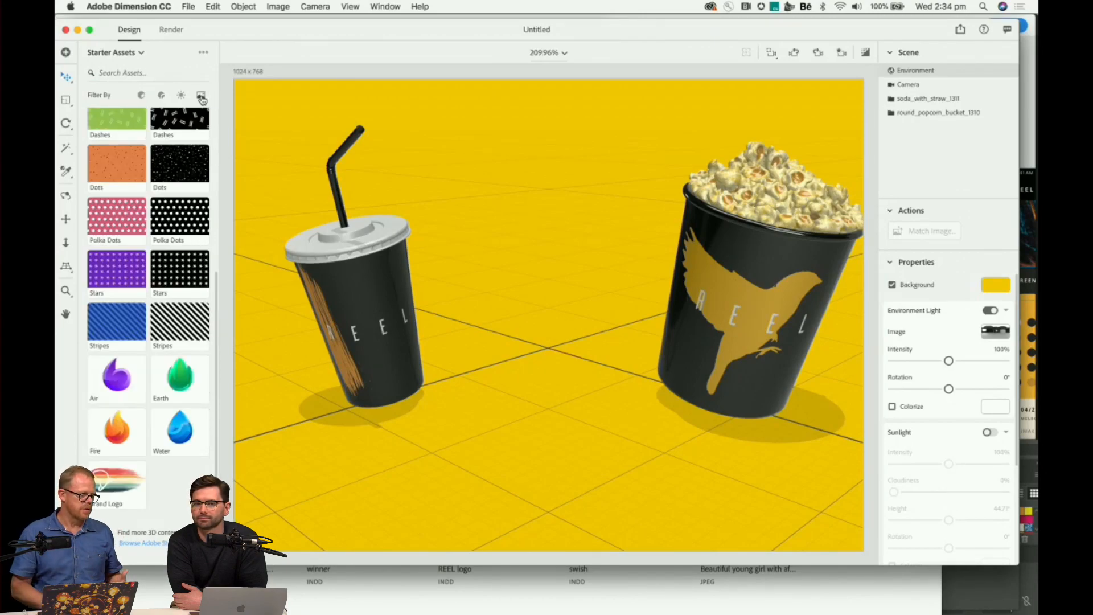
scroll(137, 191, up, 5)
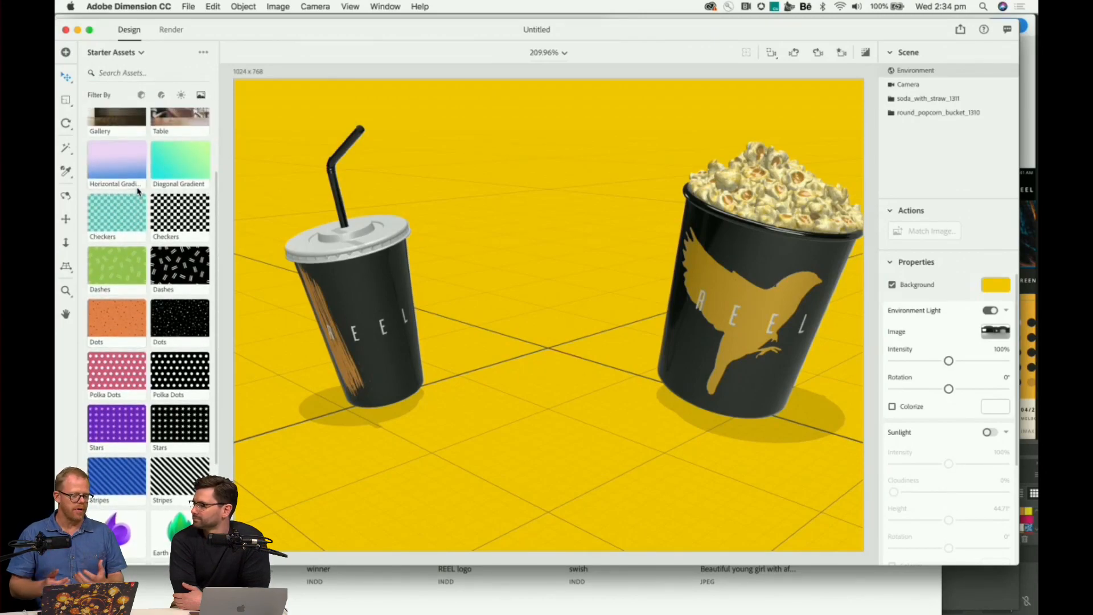
scroll(178, 162, up, 1)
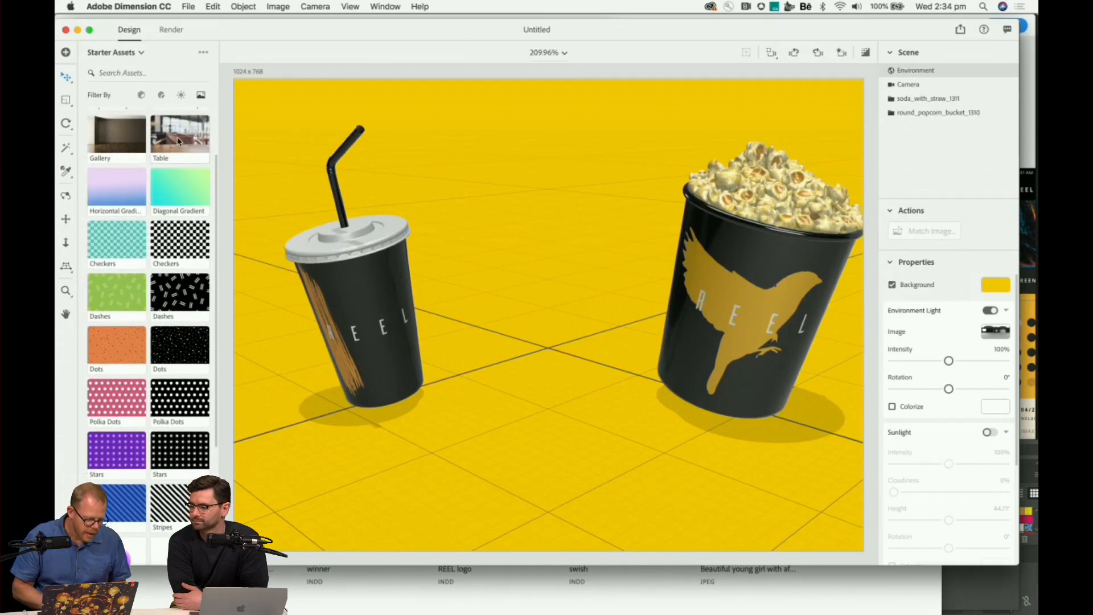
click(176, 137)
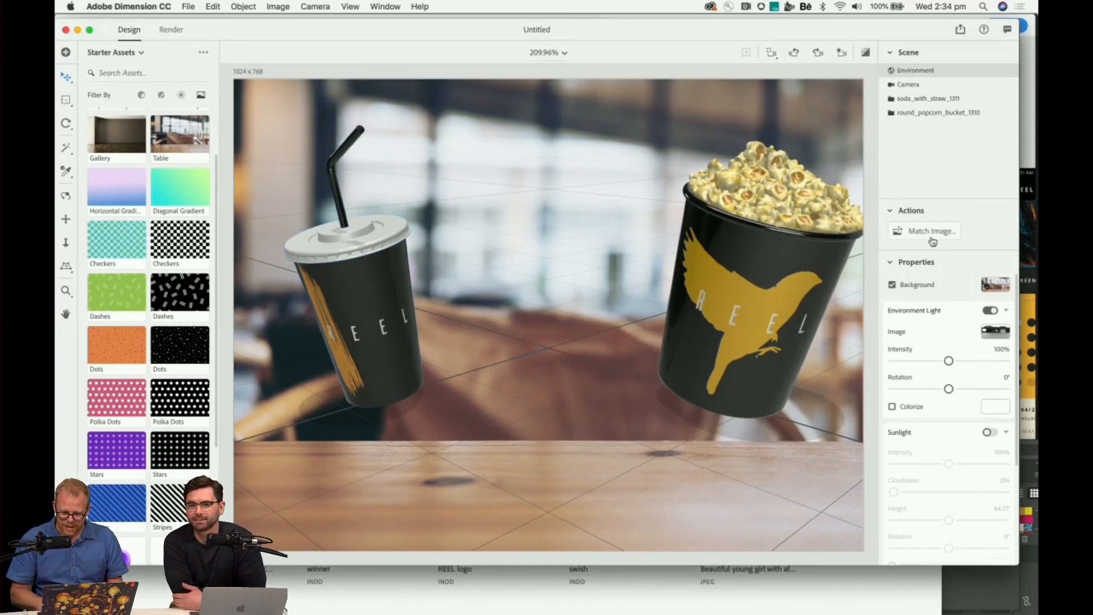
click(930, 234)
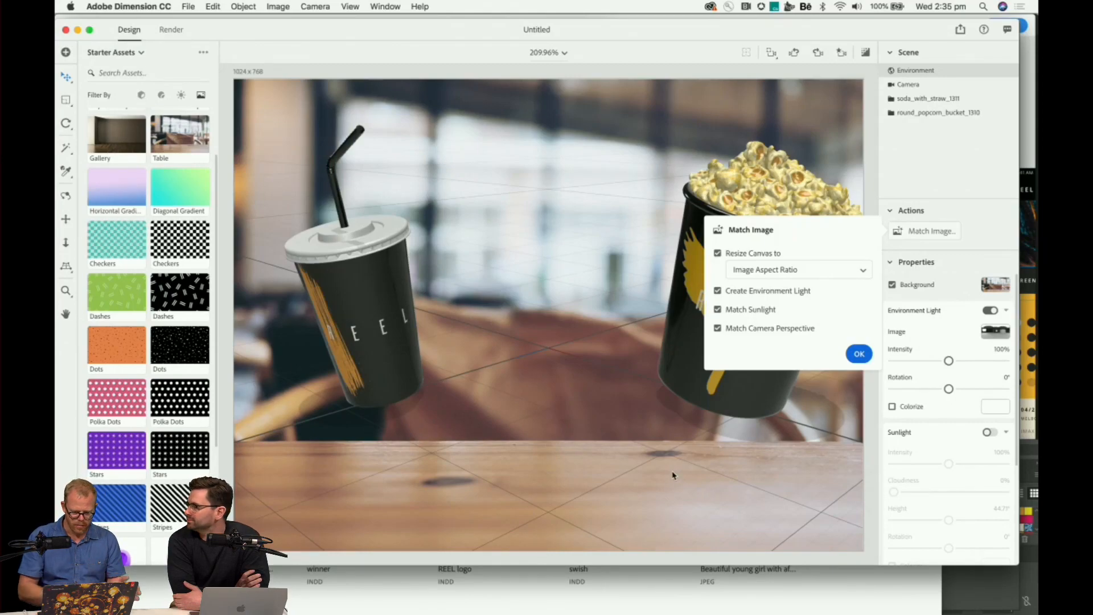
click(859, 353)
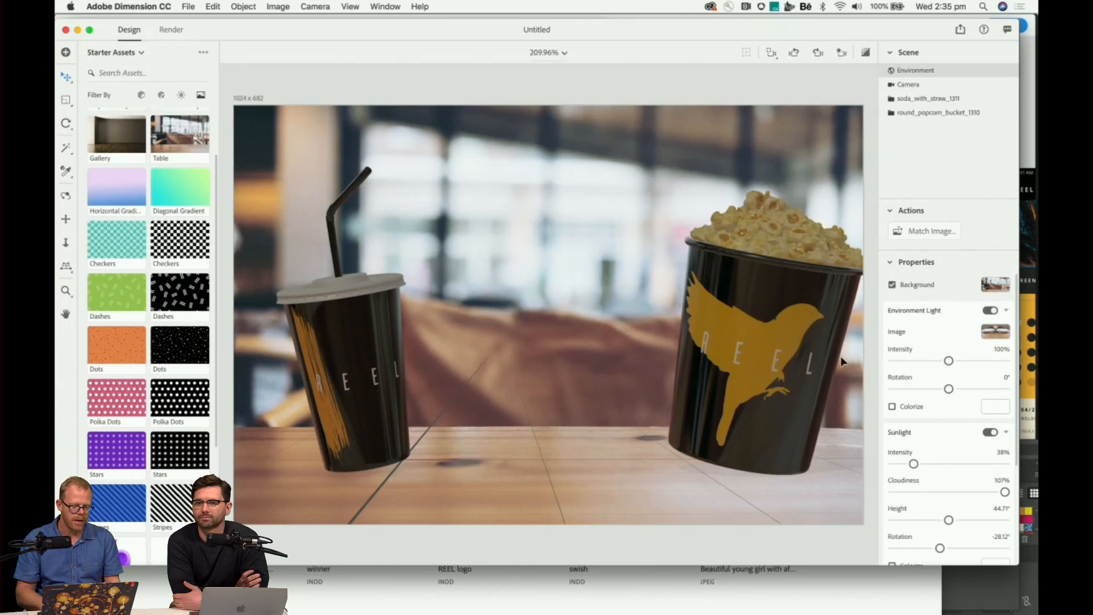
Move the popcorn bucket to X 16, Y 1, Z 14.3 and the soda cup to X 5.6, Y 0.5, Z 14.8 on the table.
click(781, 342)
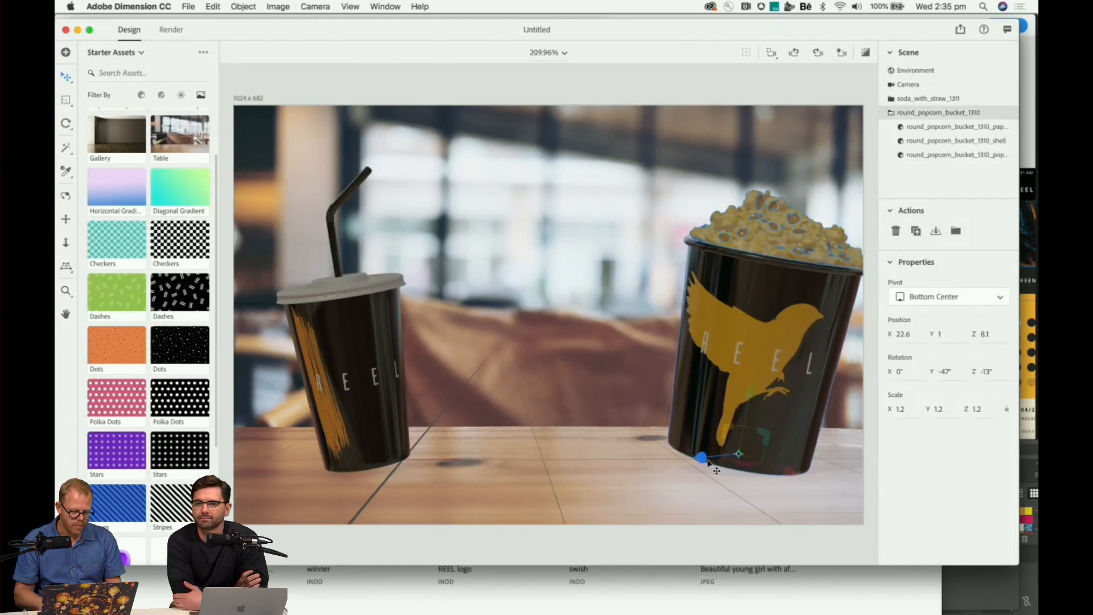
drag(709, 464, 644, 464)
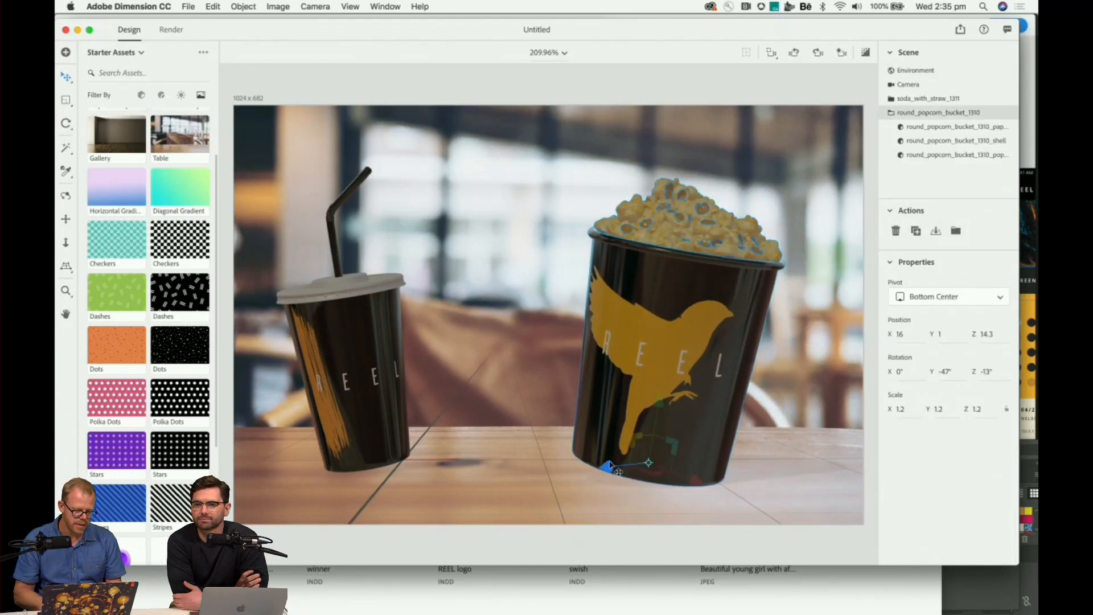
click(370, 410)
drag(414, 470, 521, 475)
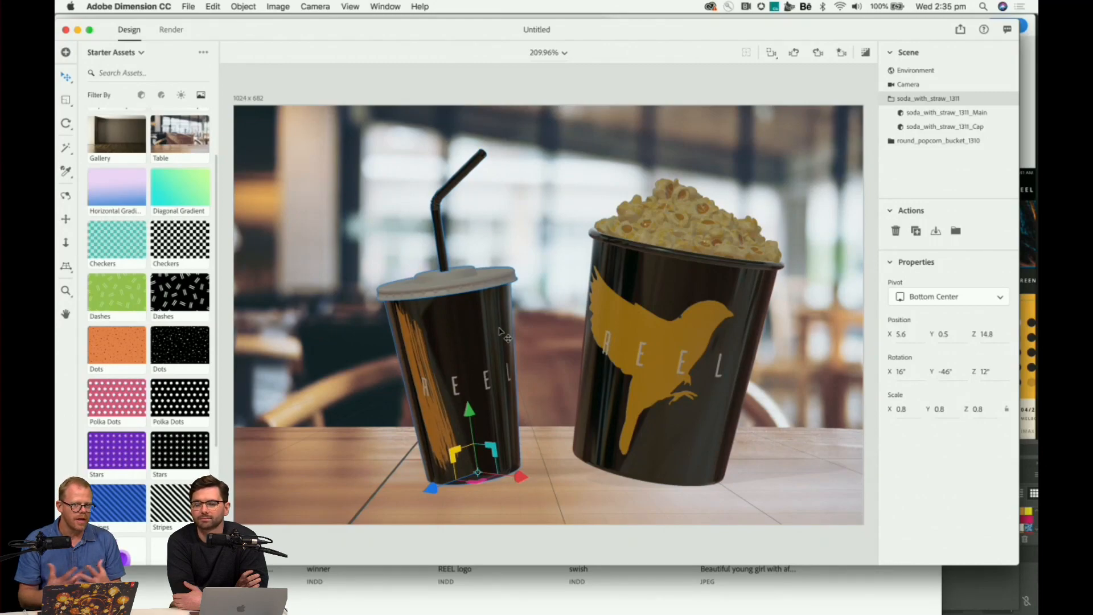
click(726, 259)
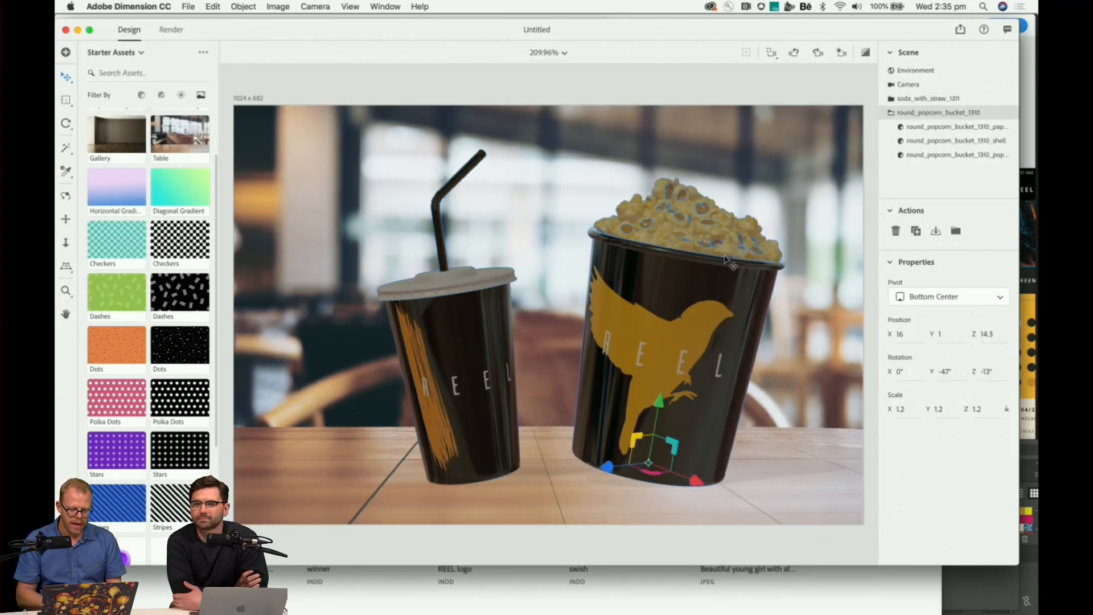
Set the environment light to 88.1° rotation and 159% intensity, and raise the sunlight intensity to 114%.
click(916, 73)
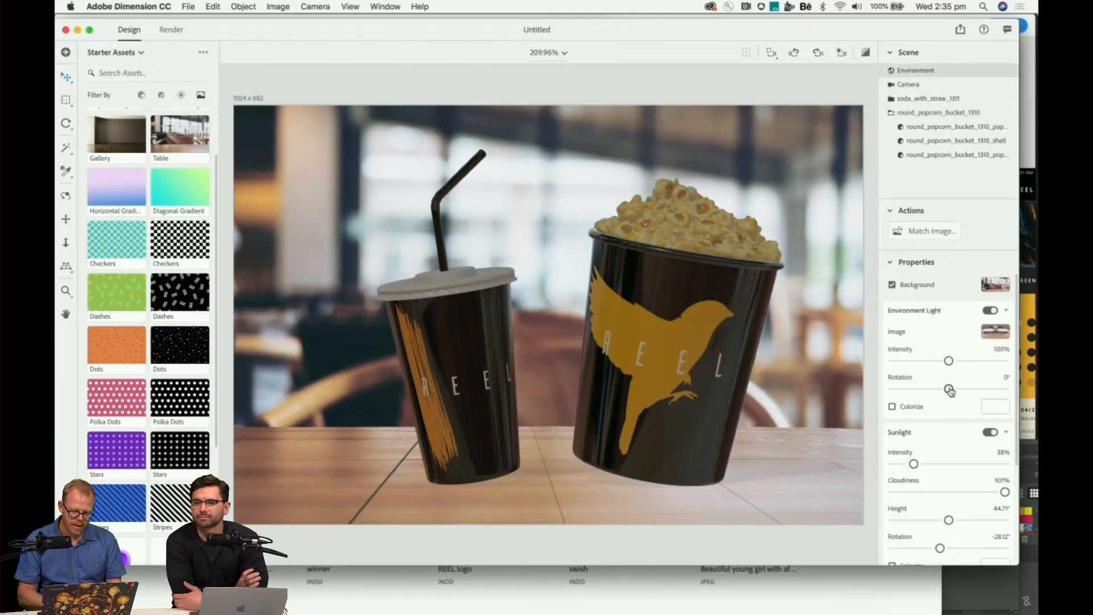
drag(950, 391, 982, 361)
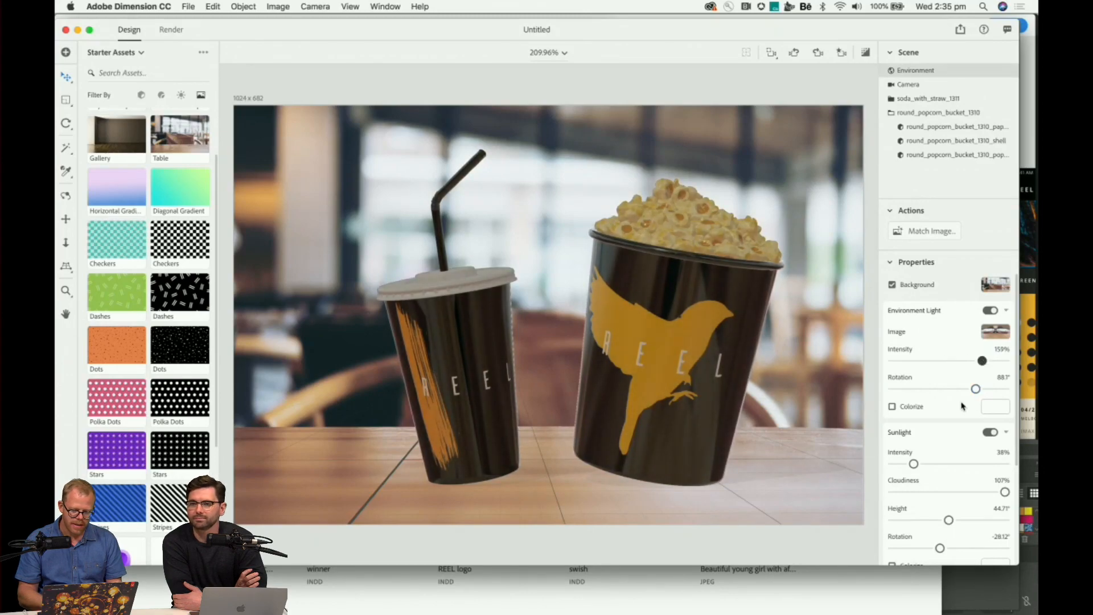
scroll(949, 451, down, 3)
drag(915, 397, 956, 397)
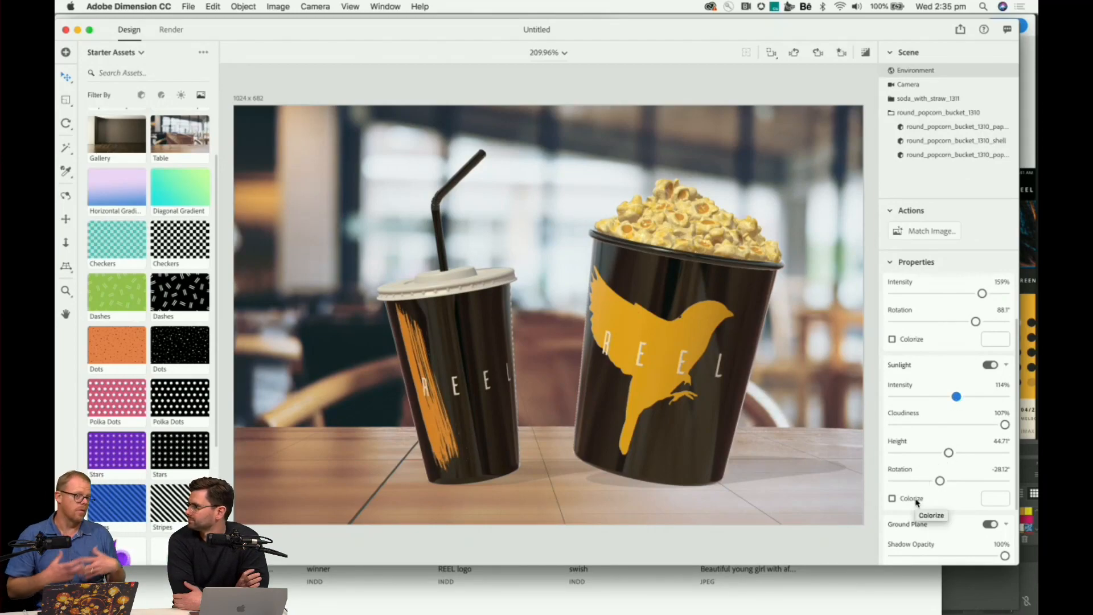
Set the sunlight rotation to 1.88° to adjust the direction of the shadows on the table.
scroll(914, 495, down, 1)
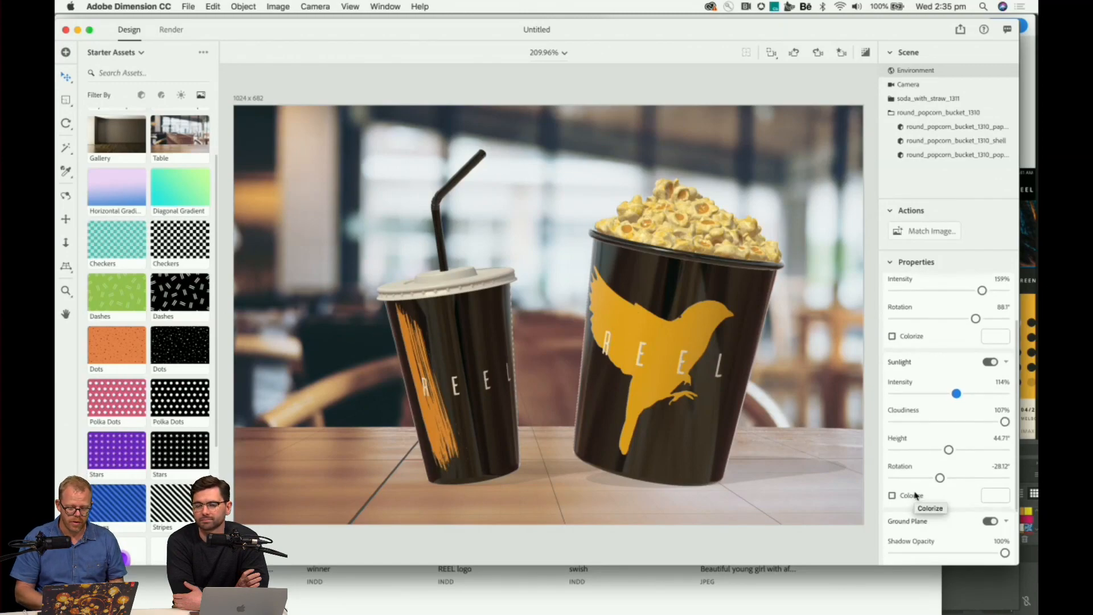
scroll(915, 495, down, 5)
mouse_move(940, 399)
mouse_down()
mouse_move(982, 401)
mouse_move(940, 401)
mouse_up()
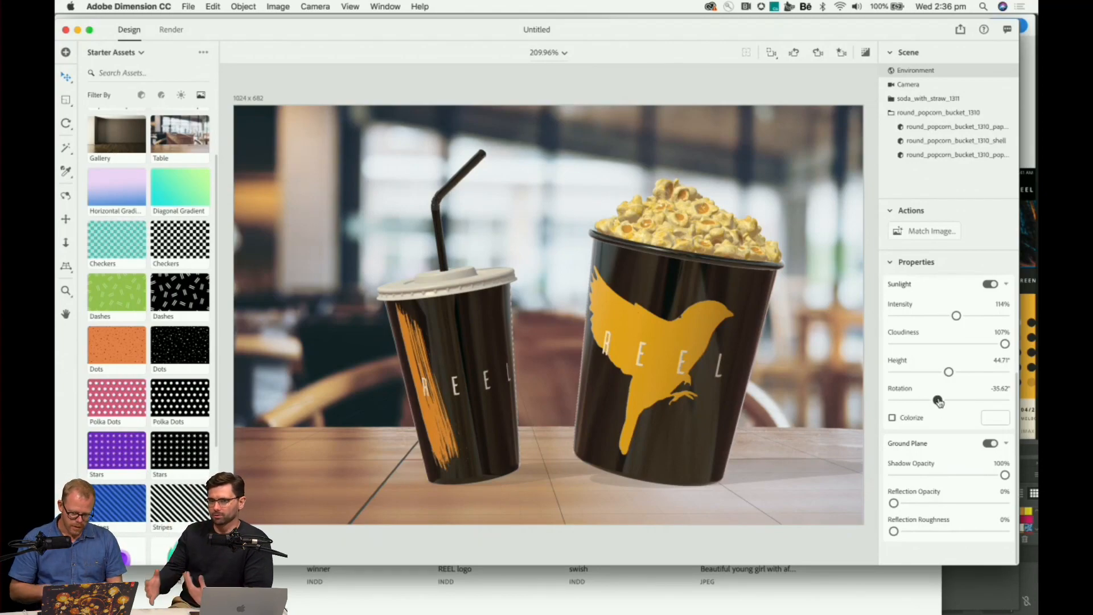
drag(939, 402, 949, 400)
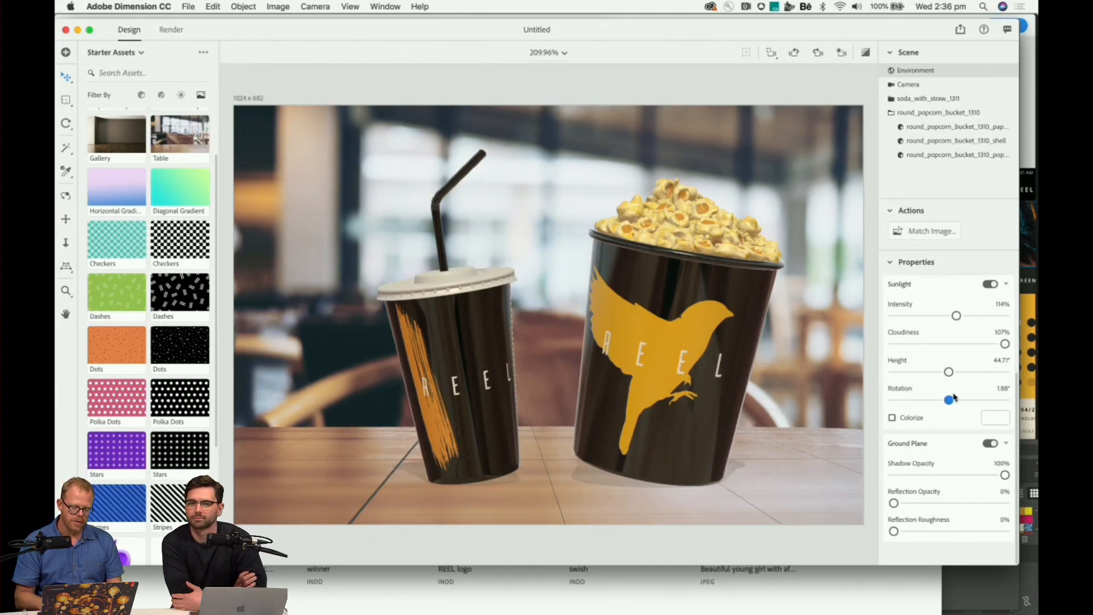
mouse_move(948, 400)
mouse_down()
mouse_move(973, 398)
mouse_move(950, 399)
mouse_up()
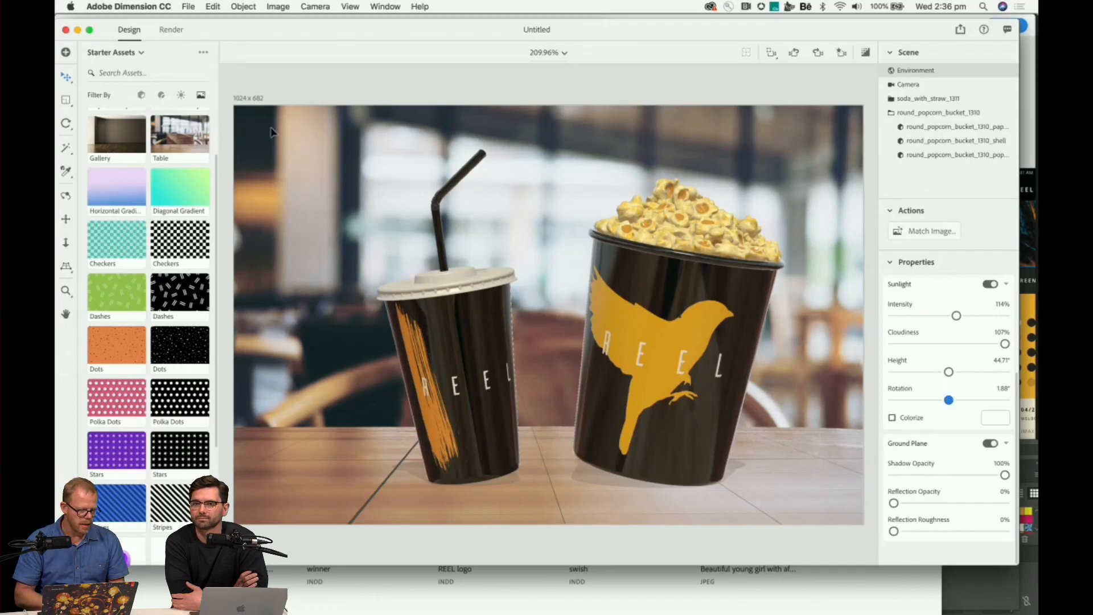
scroll(149, 151, up, 3)
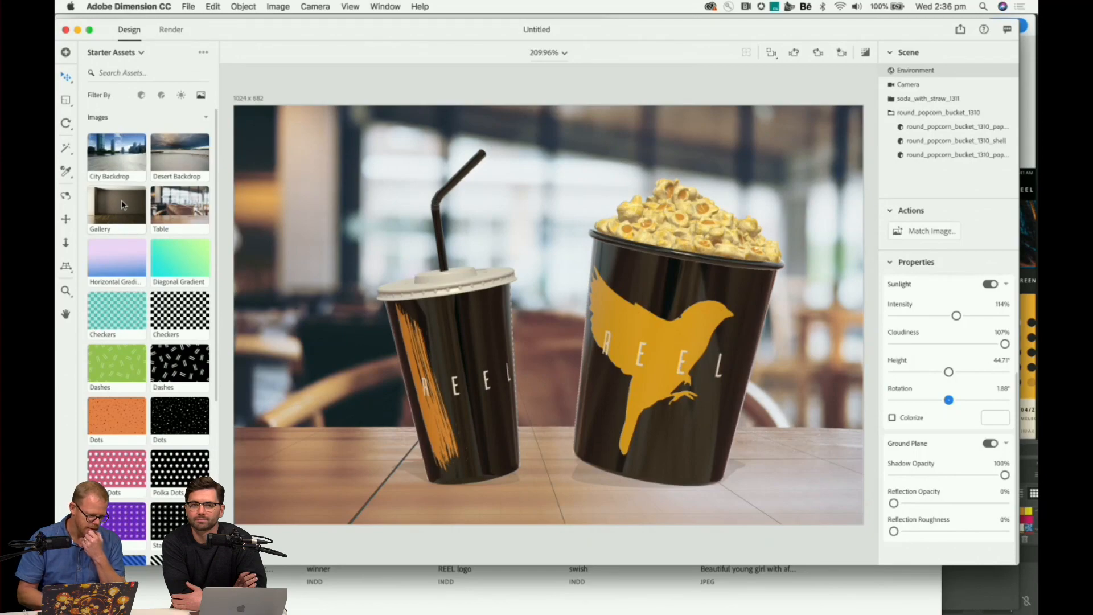
Use the Gallery starter image as background and match the scene to its aspect ratio, environment light, sunlight and camera perspective.
click(124, 205)
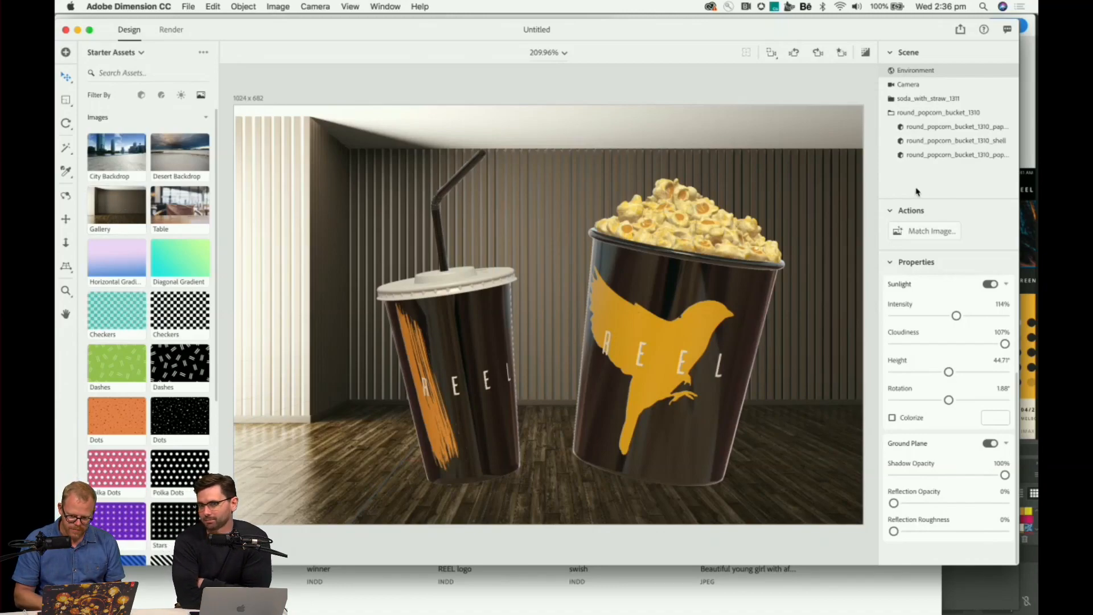
click(921, 232)
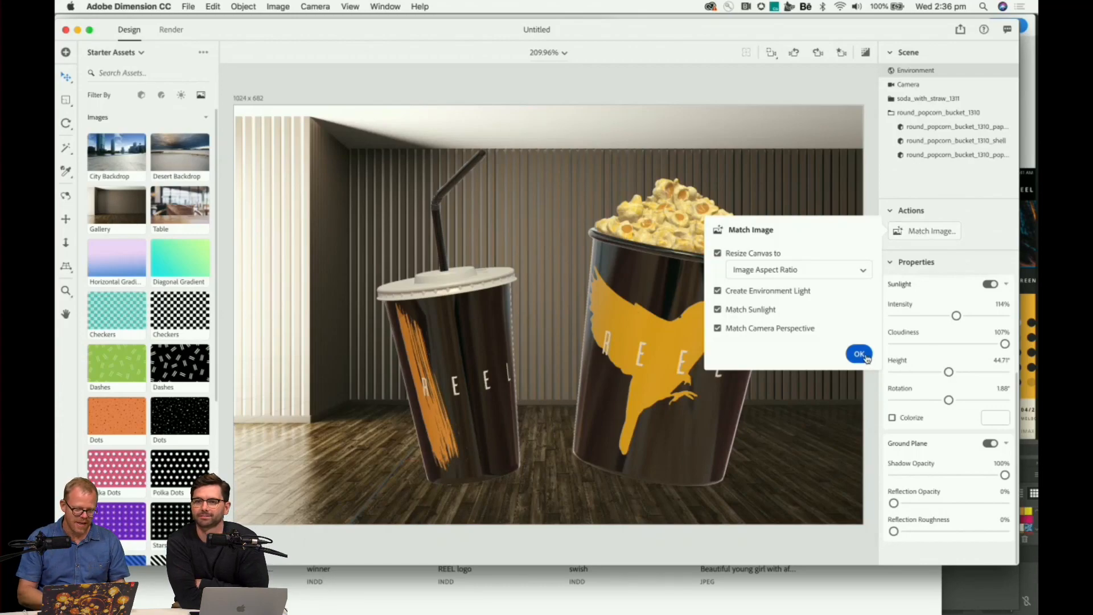
click(859, 354)
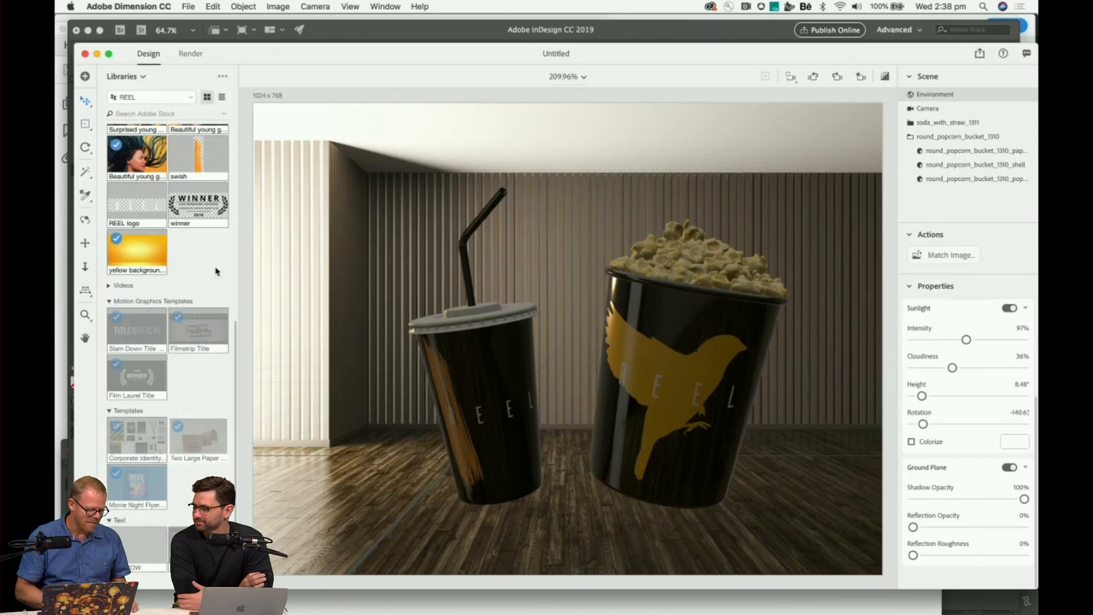
scroll(156, 243, up, 10)
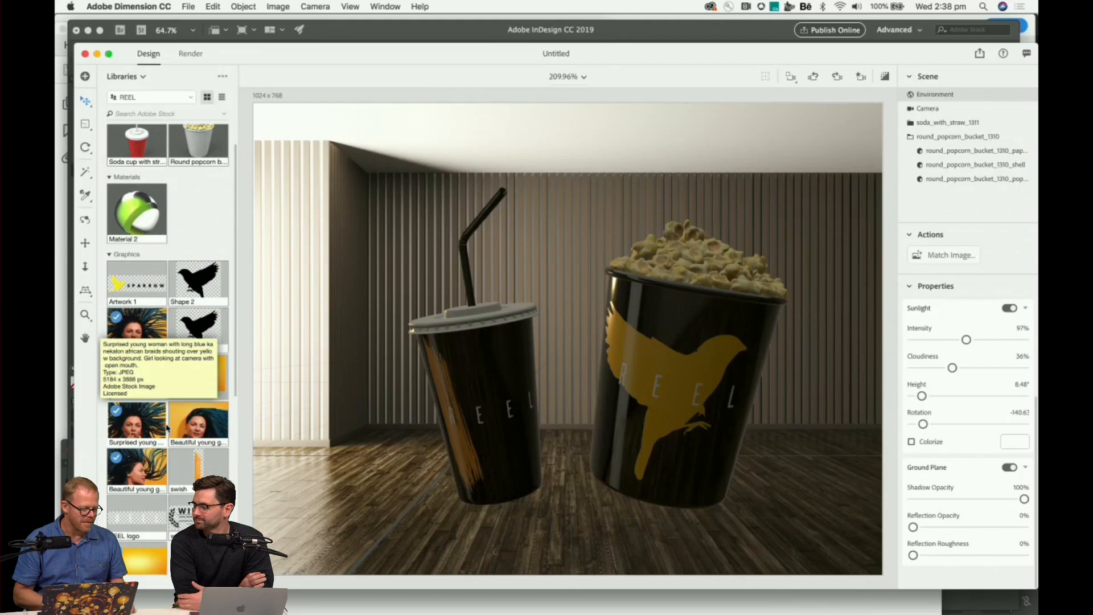
scroll(168, 428, up, 2)
scroll(167, 429, down, 15)
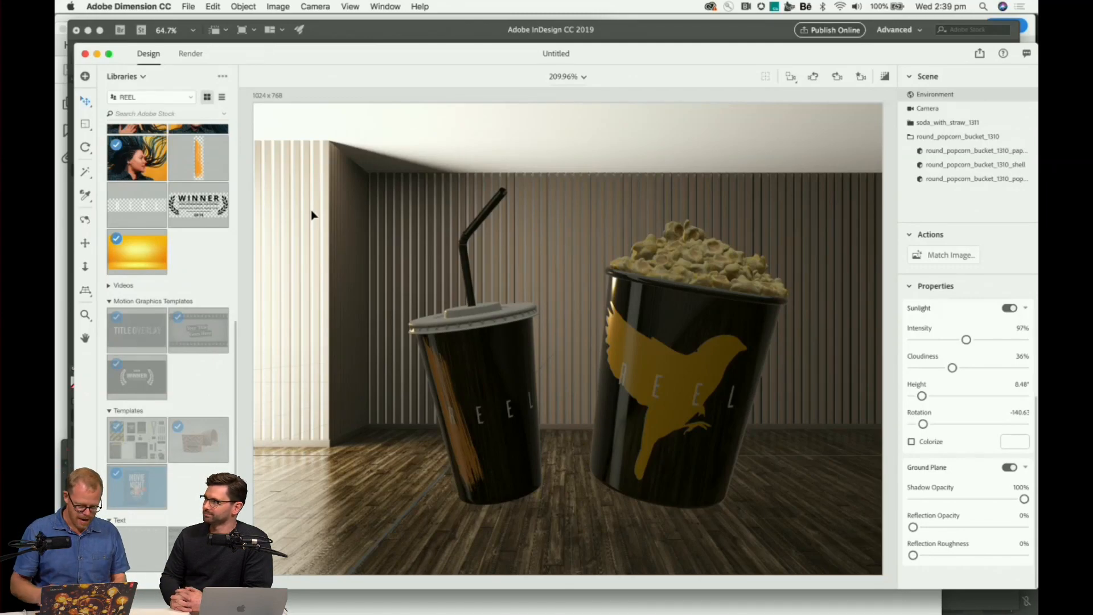
Switch to Premiere Rush.
key(super+Tab)
key(super+Tab)
key(super+Tab)
key(super+Tab)
key(super+Tab)
key(super+Tab)
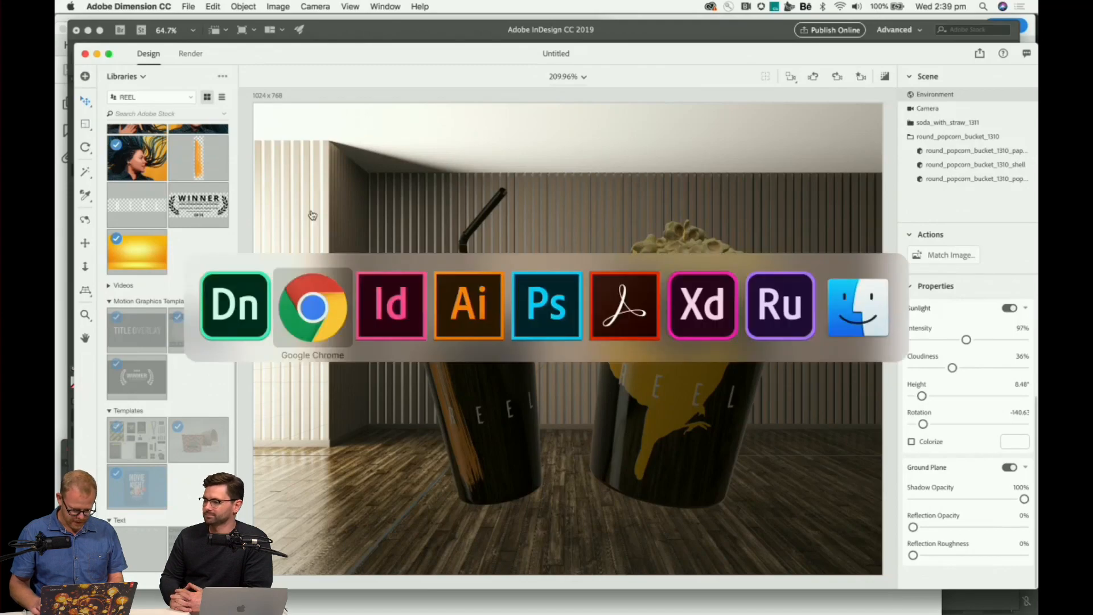
key(super+Tab)
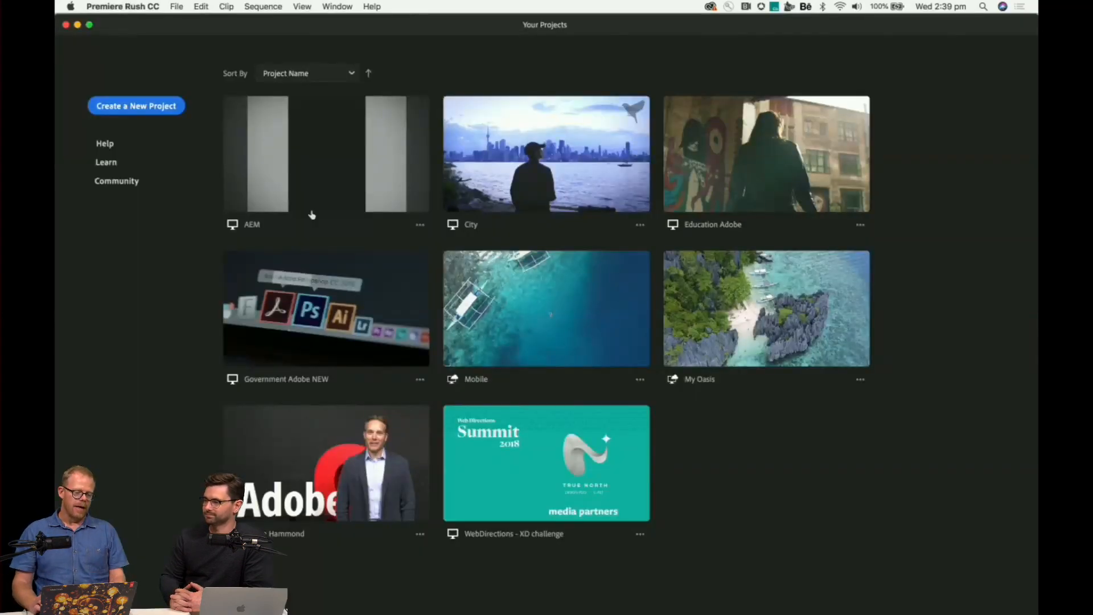
Create a new project from the AdobeStock_194645892 MOV clip in the desktop's APAC Demo folder and play part of it.
click(123, 105)
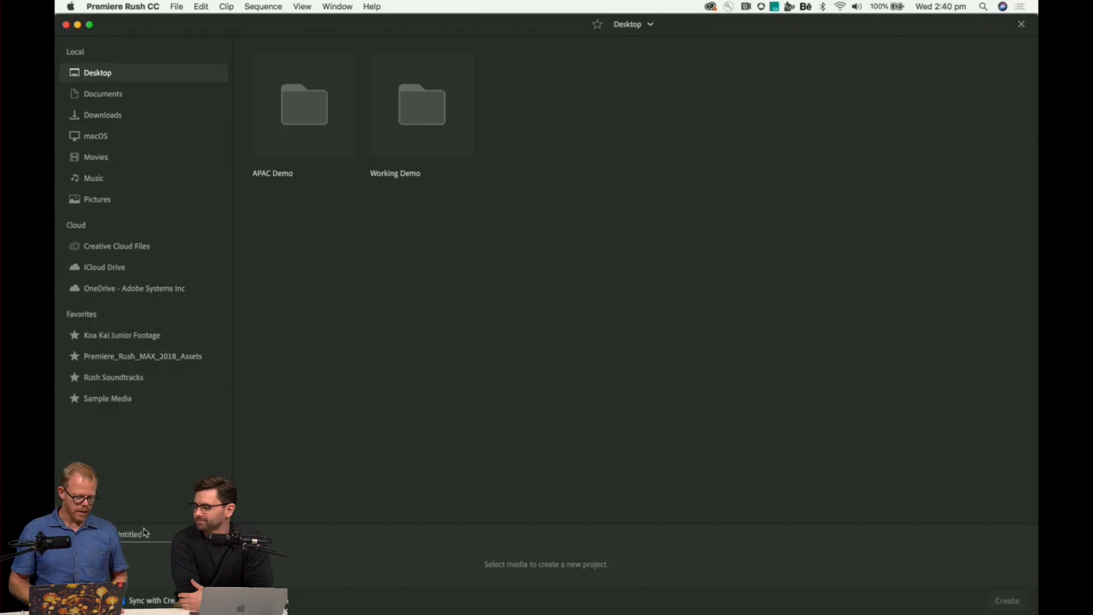
double_click(315, 134)
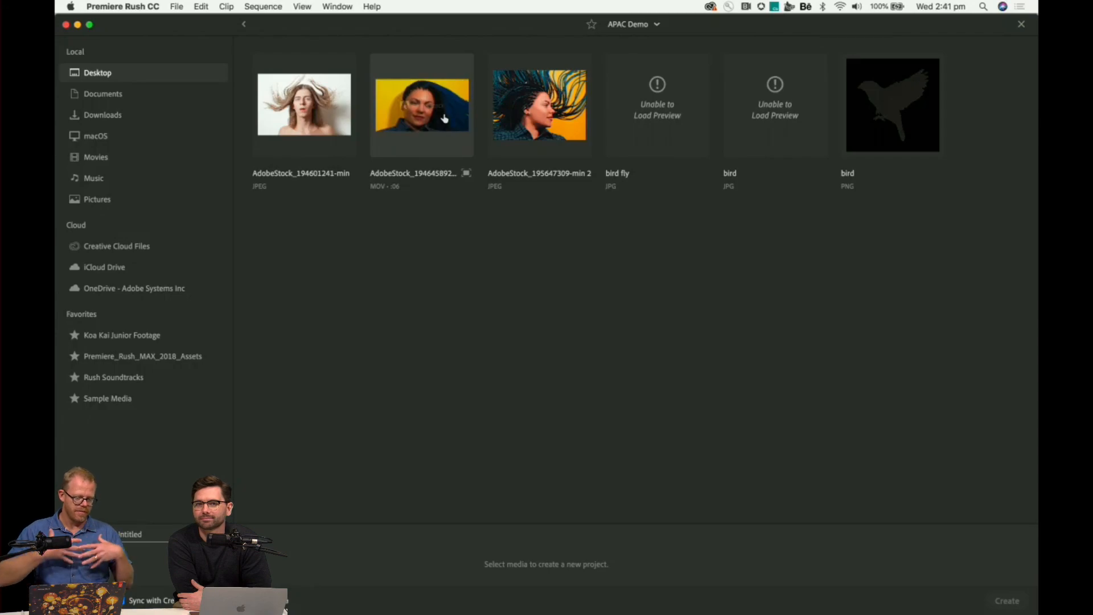
click(397, 113)
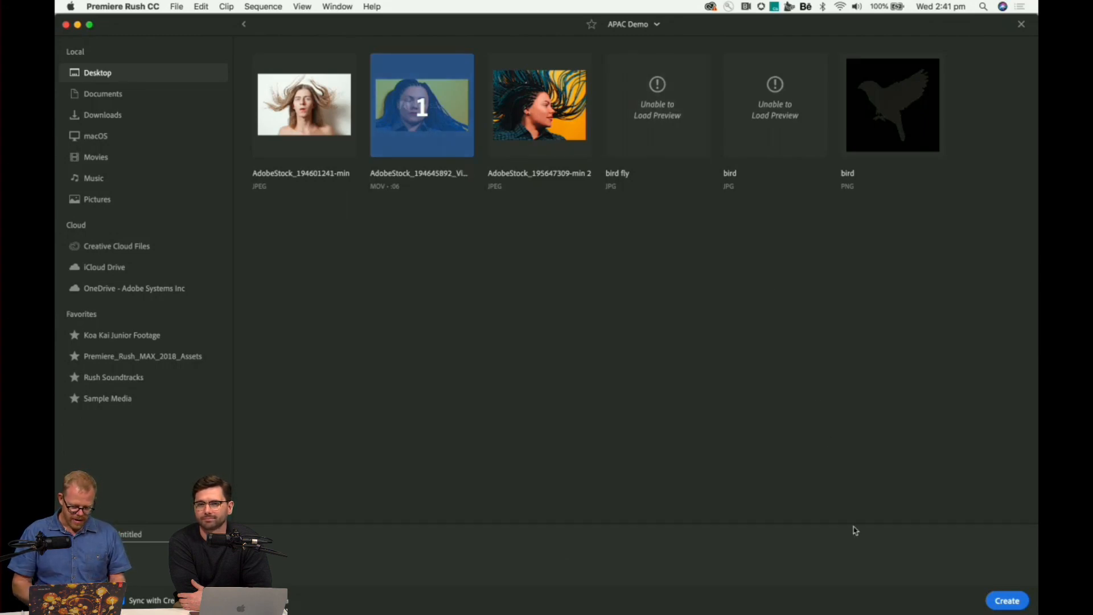
click(1007, 600)
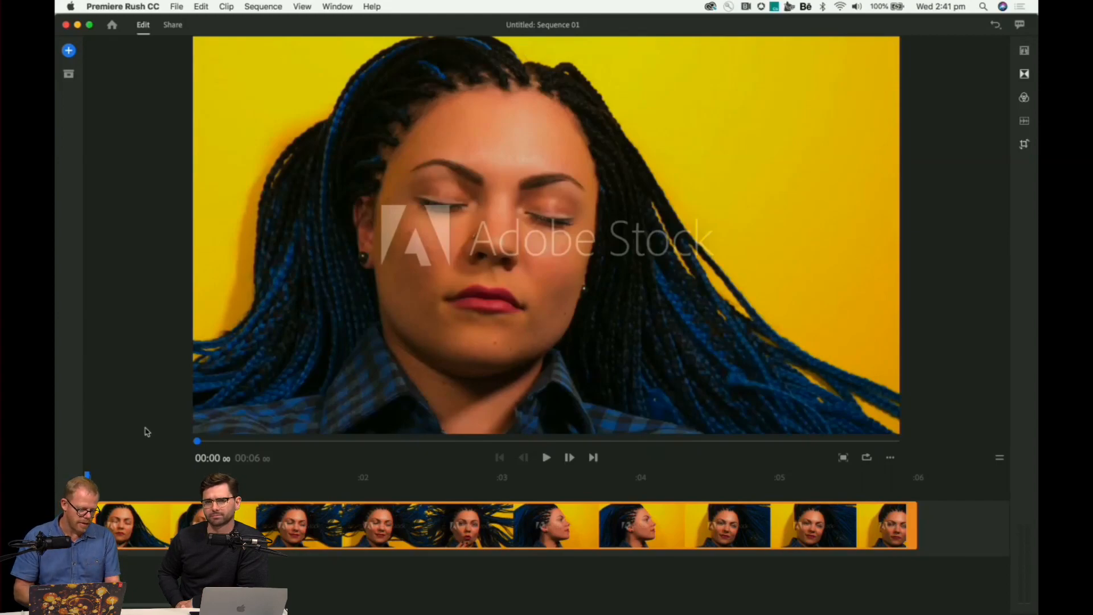
key(space)
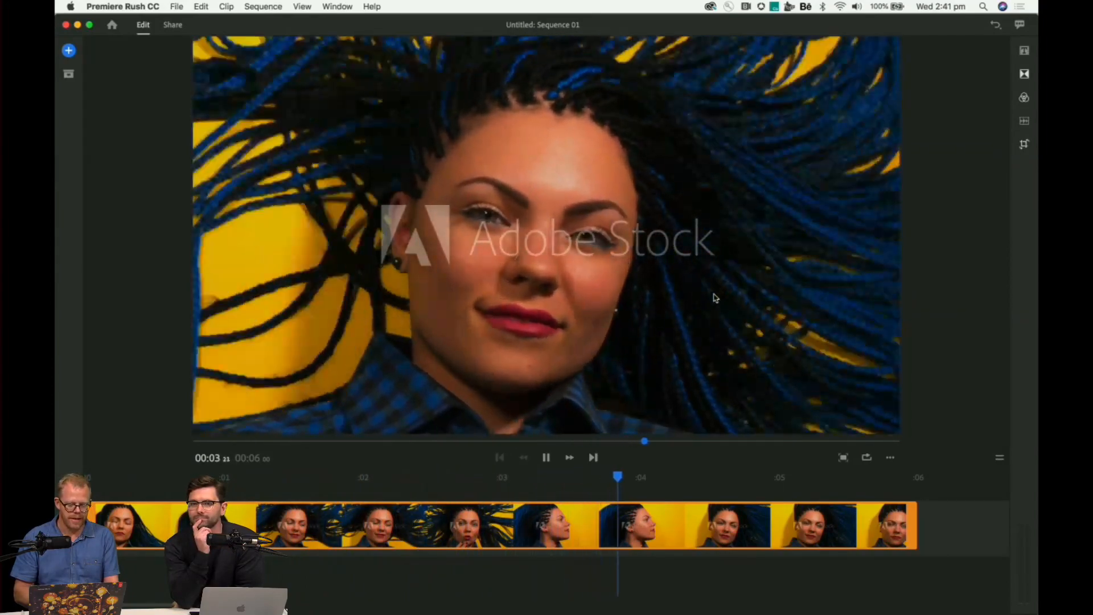
key(space)
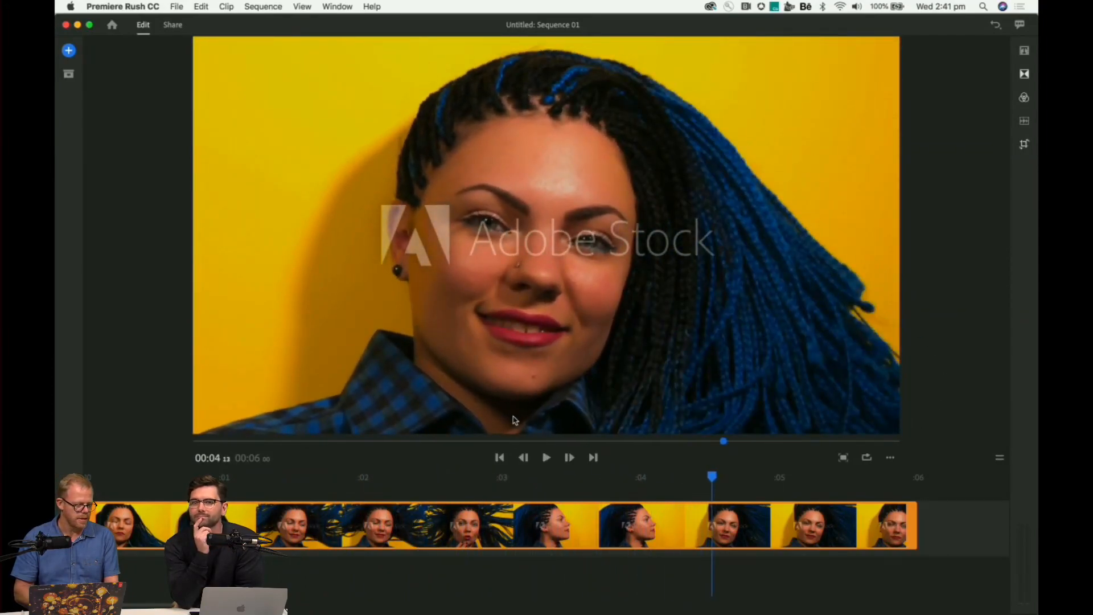
Add the bird PNG from the APAC Demo folder to the sequence.
click(69, 51)
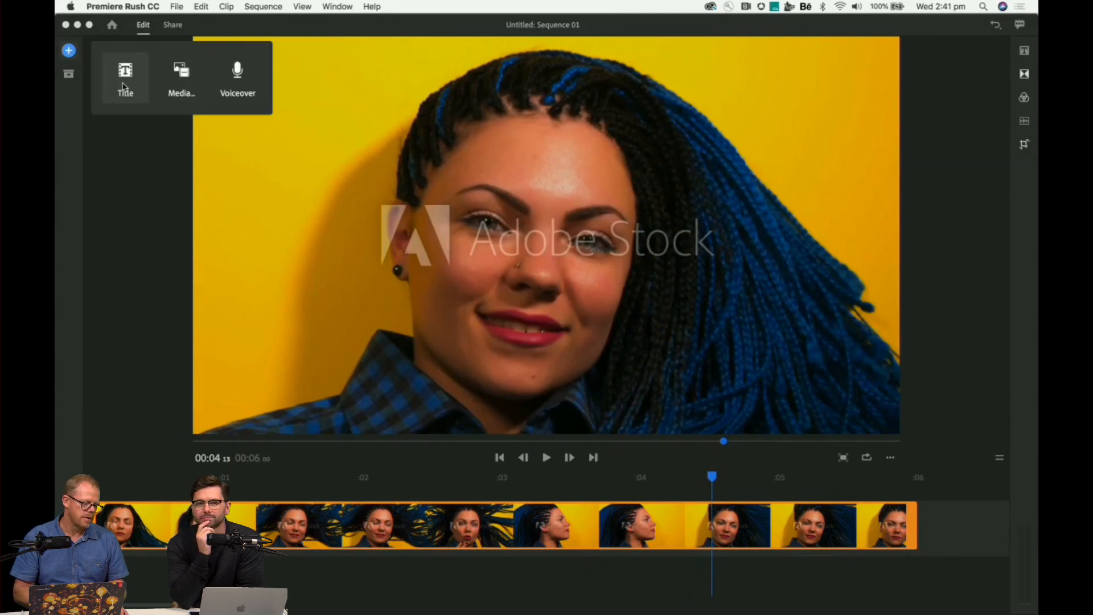
click(191, 72)
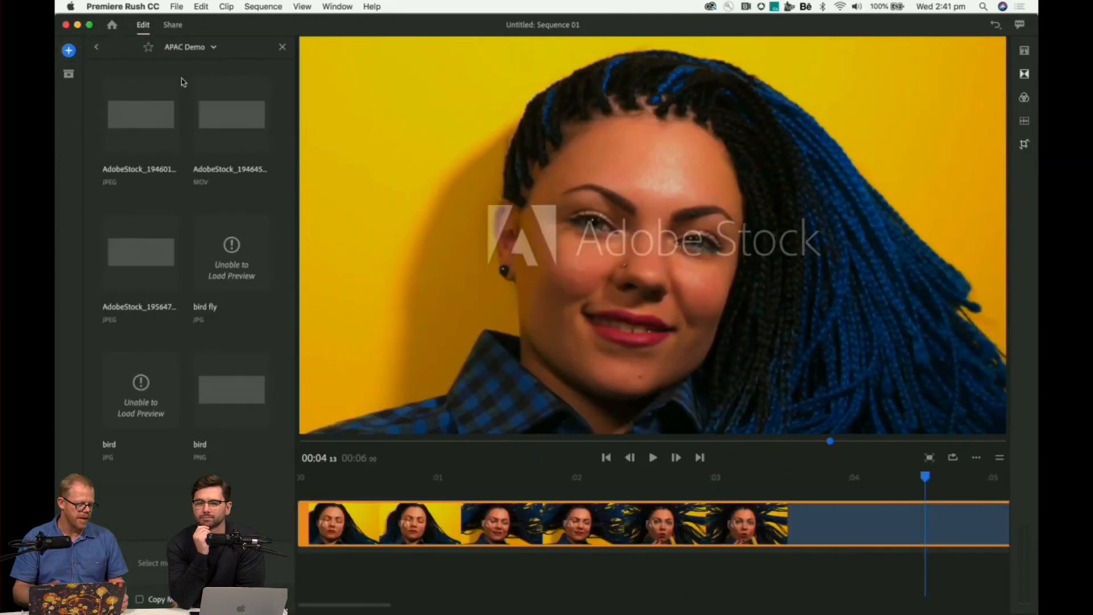
click(230, 396)
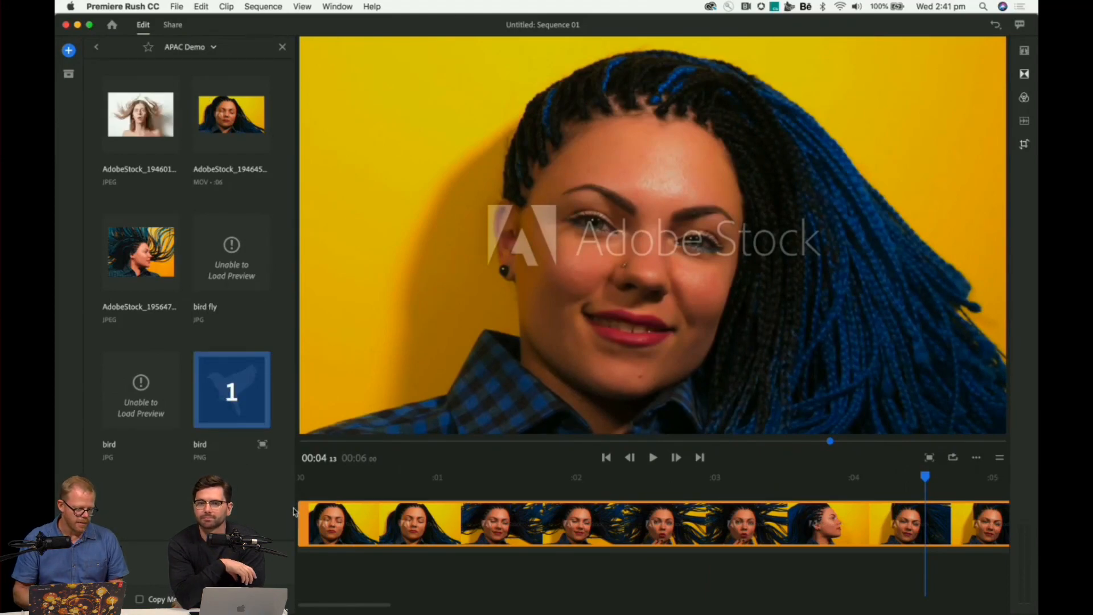
click(230, 397)
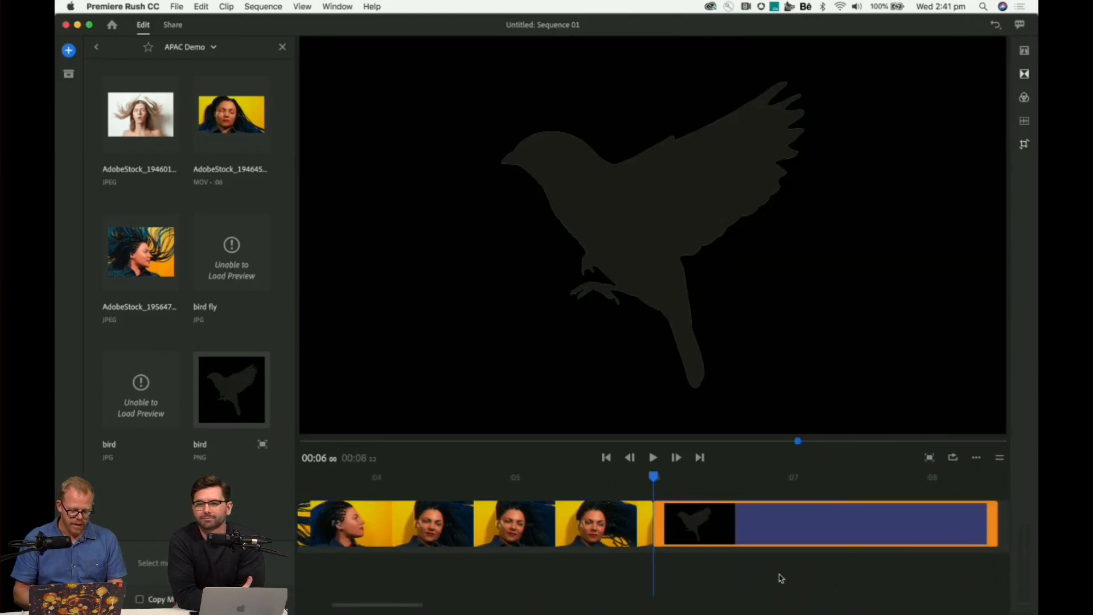
Place the bird clip on a track above the video and extend both ends to span the video's full length.
drag(732, 524, 337, 500)
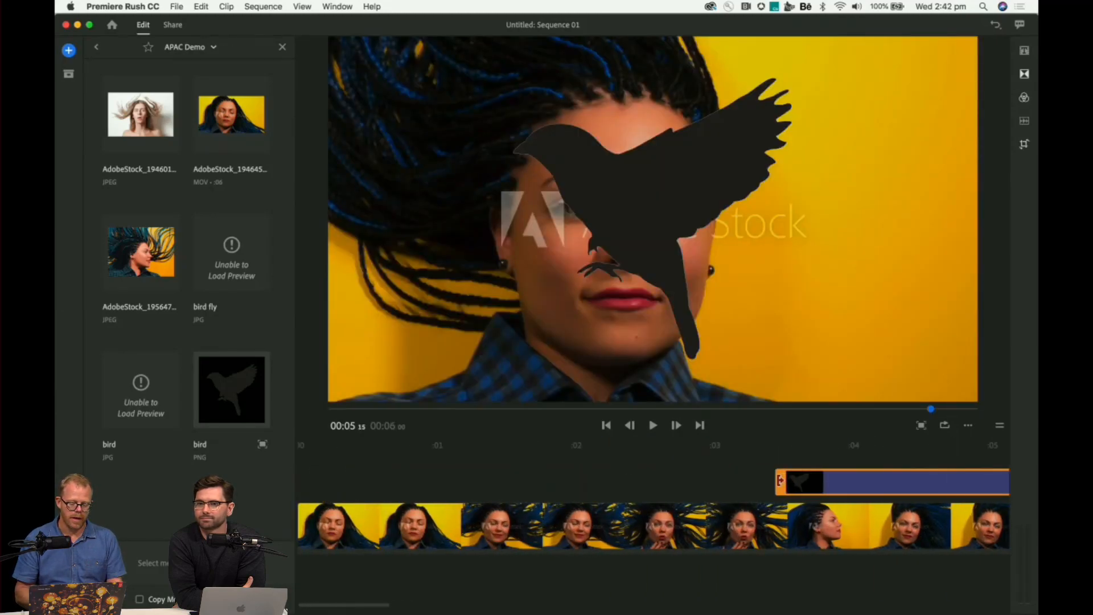
drag(780, 482, 288, 481)
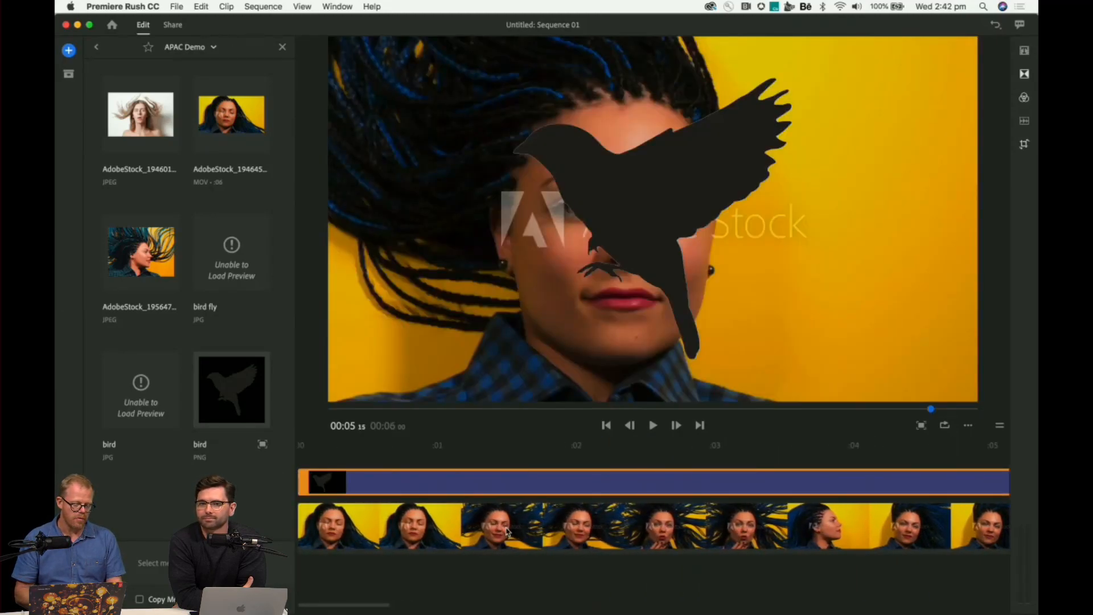
click(687, 483)
scroll(691, 483, right, 8)
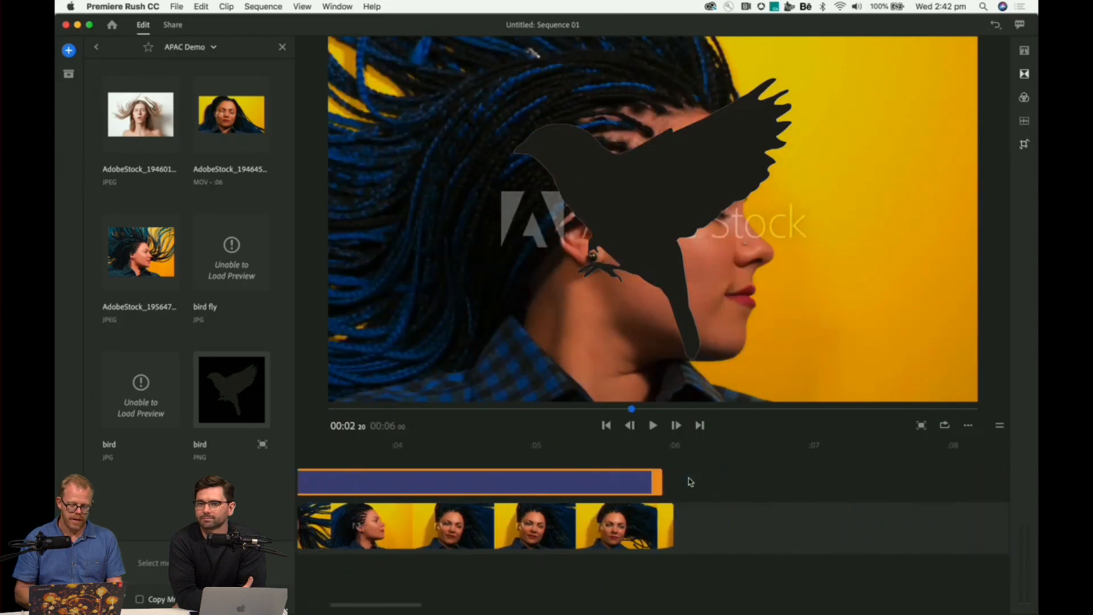
scroll(690, 482, right, 3)
scroll(720, 476, left, 1)
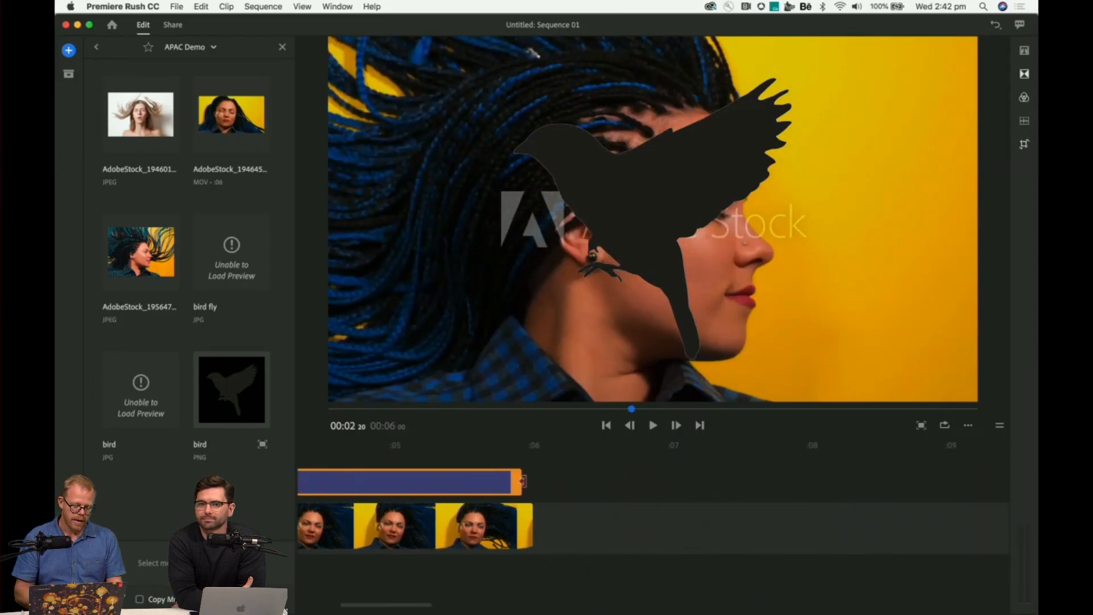
drag(523, 482, 529, 481)
Scale down the bird graphic, place it in the lower-right corner of the video frame and rotate it slightly counterclockwise.
click(648, 181)
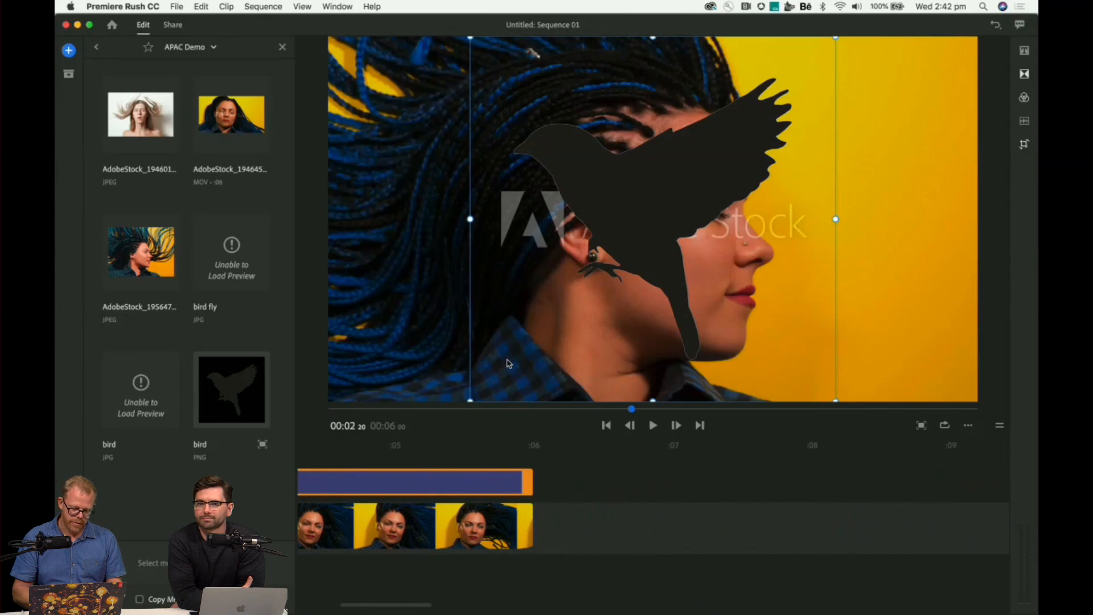
drag(470, 401, 578, 275)
drag(656, 218, 934, 379)
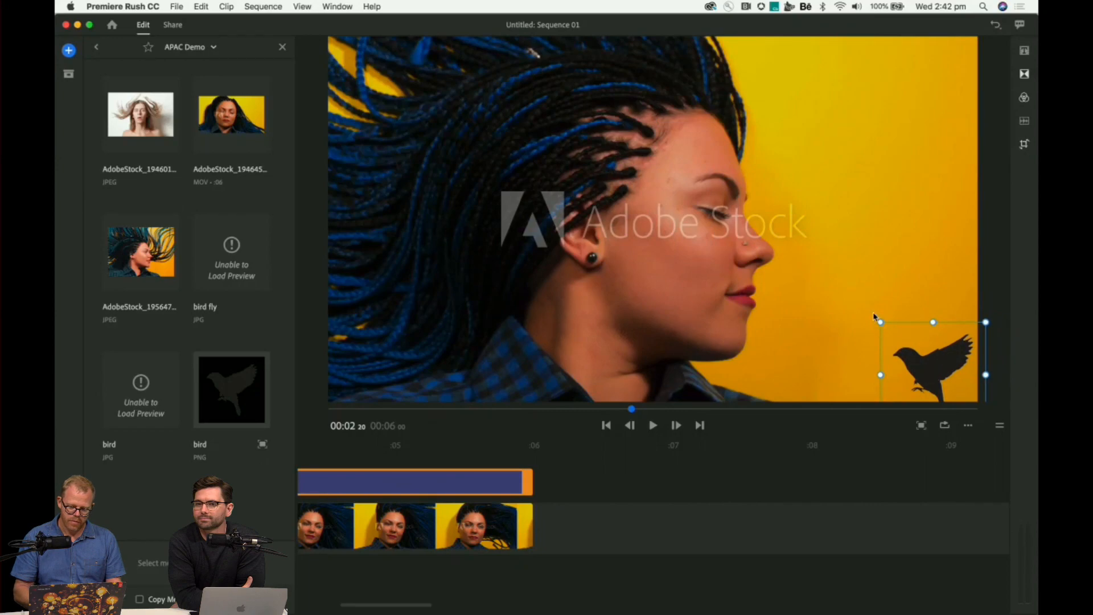
drag(875, 317, 893, 350)
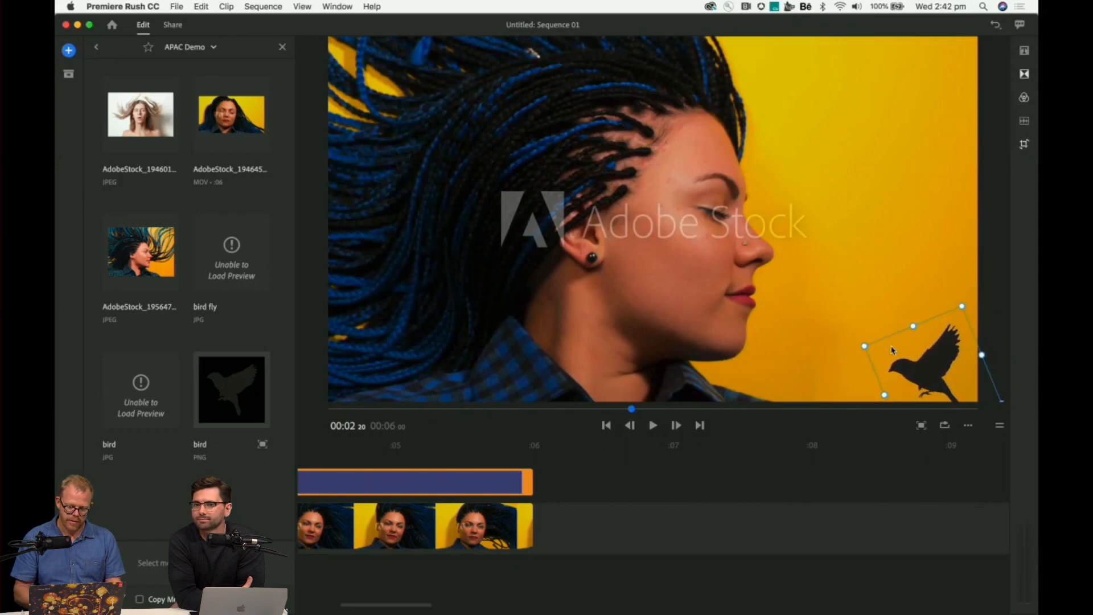
drag(945, 380, 952, 385)
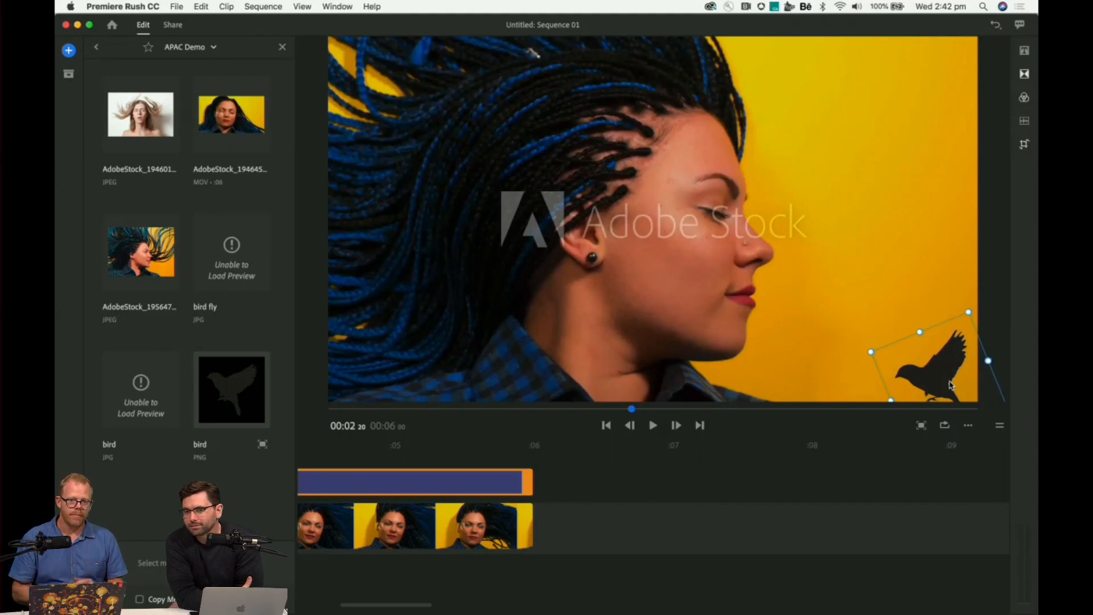
drag(951, 385, 950, 371)
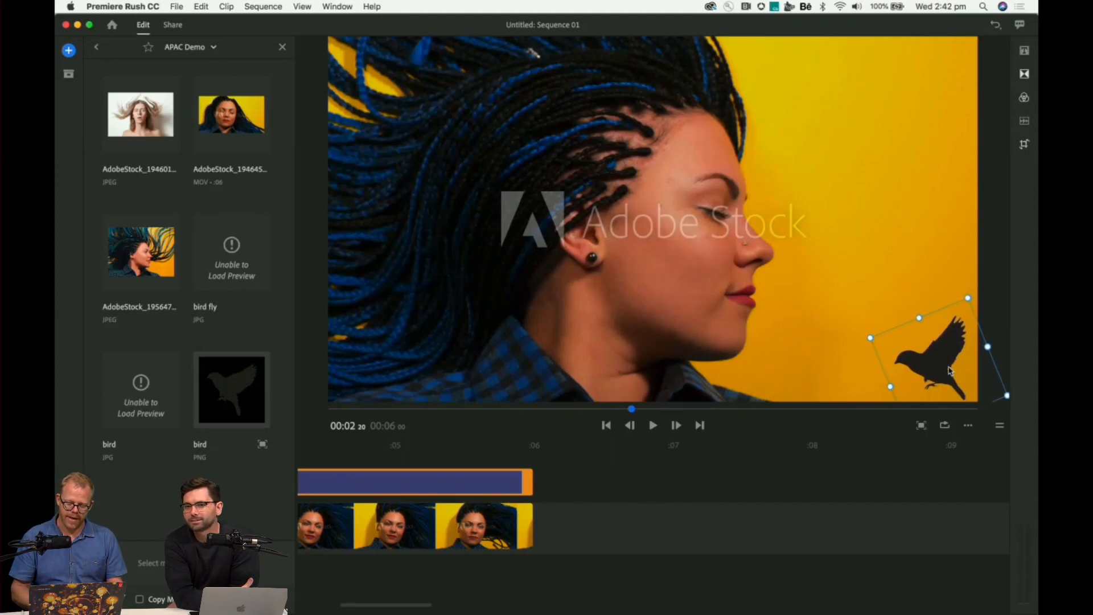
Shrink the bird graphic further in its corner with the playhead near 00:01, and return the playhead to the start.
scroll(319, 561, left, 2)
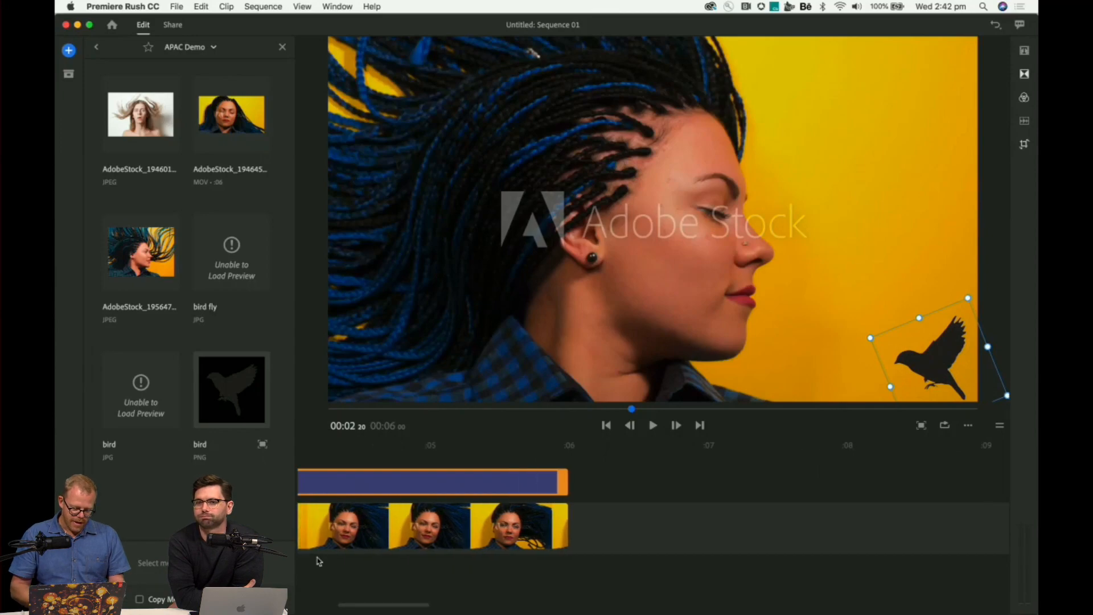
scroll(319, 561, left, 10)
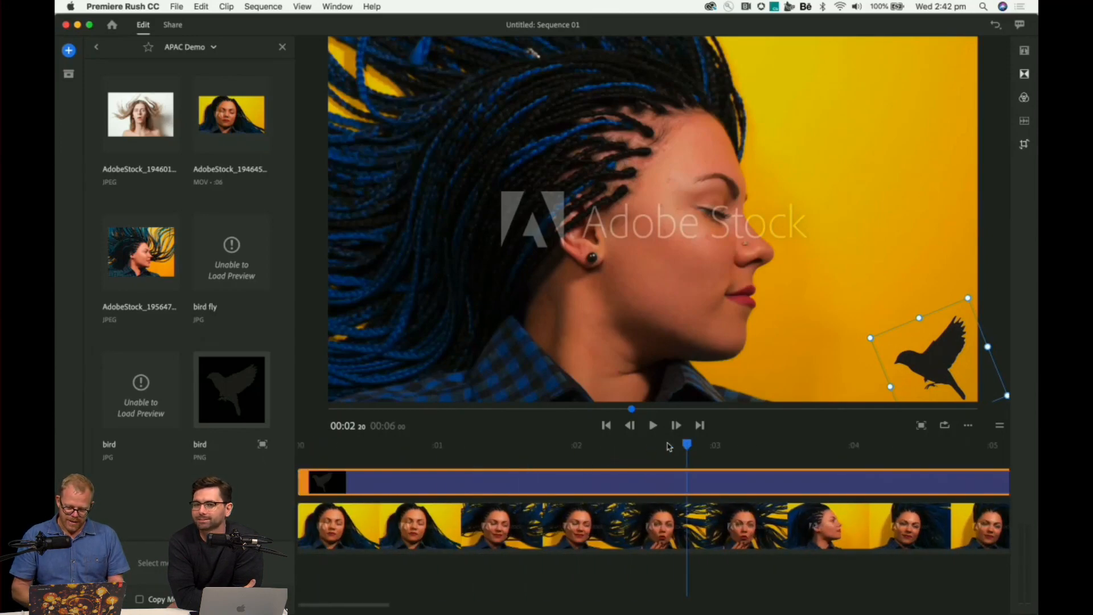
click(476, 445)
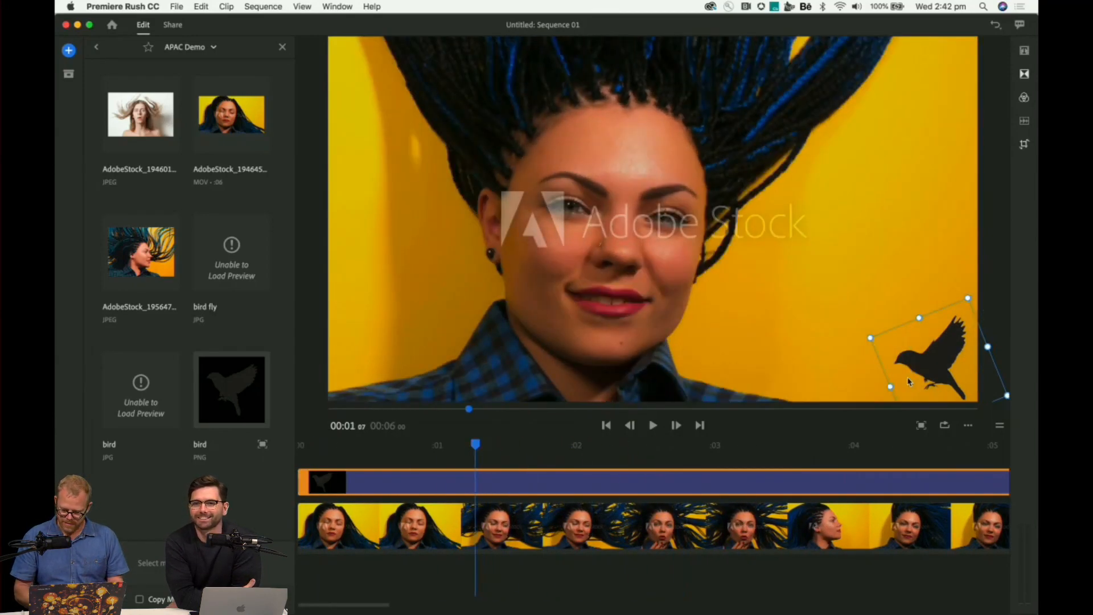
drag(1006, 398, 983, 385)
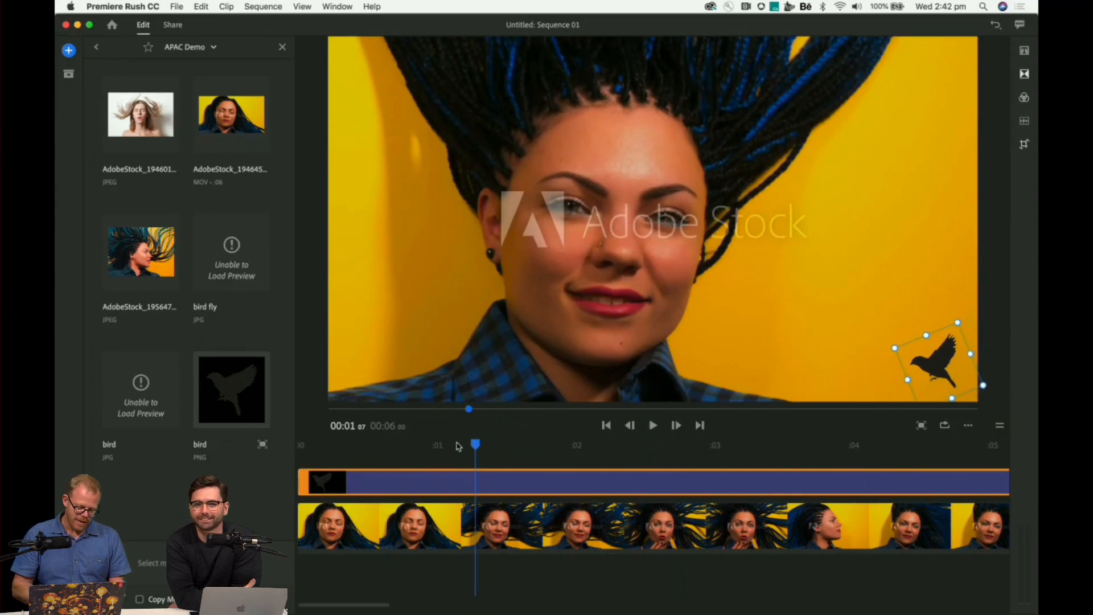
drag(459, 446, 299, 411)
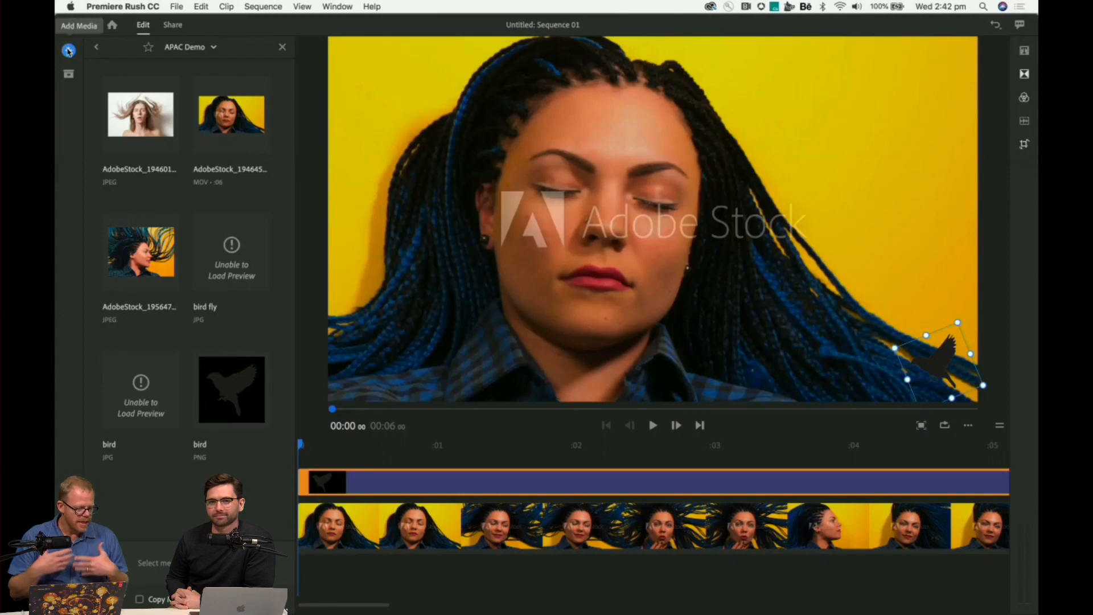
click(151, 122)
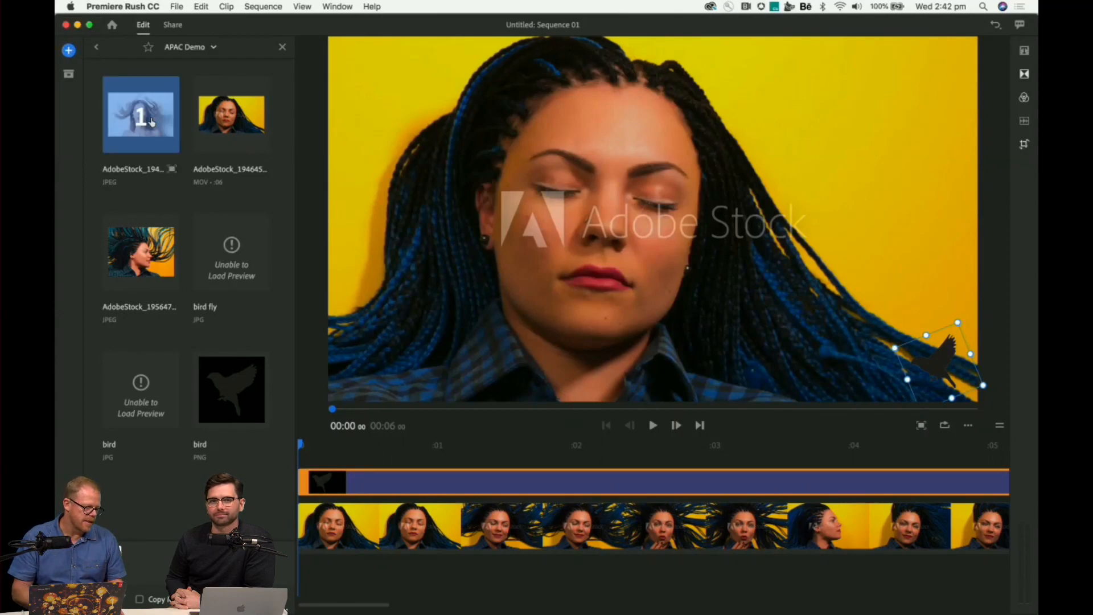
click(230, 113)
click(162, 244)
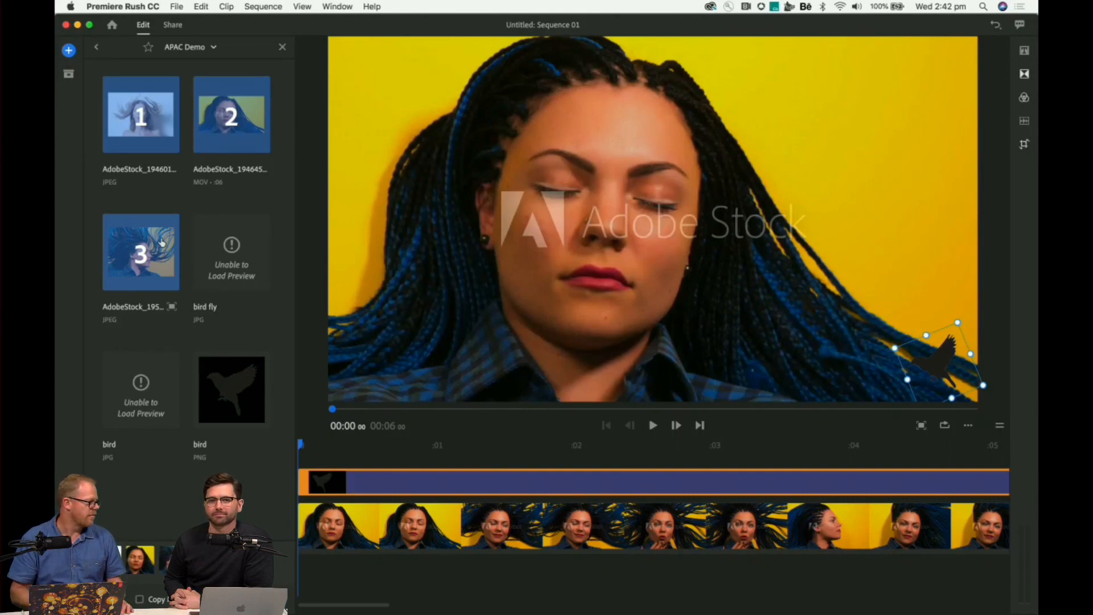
click(281, 47)
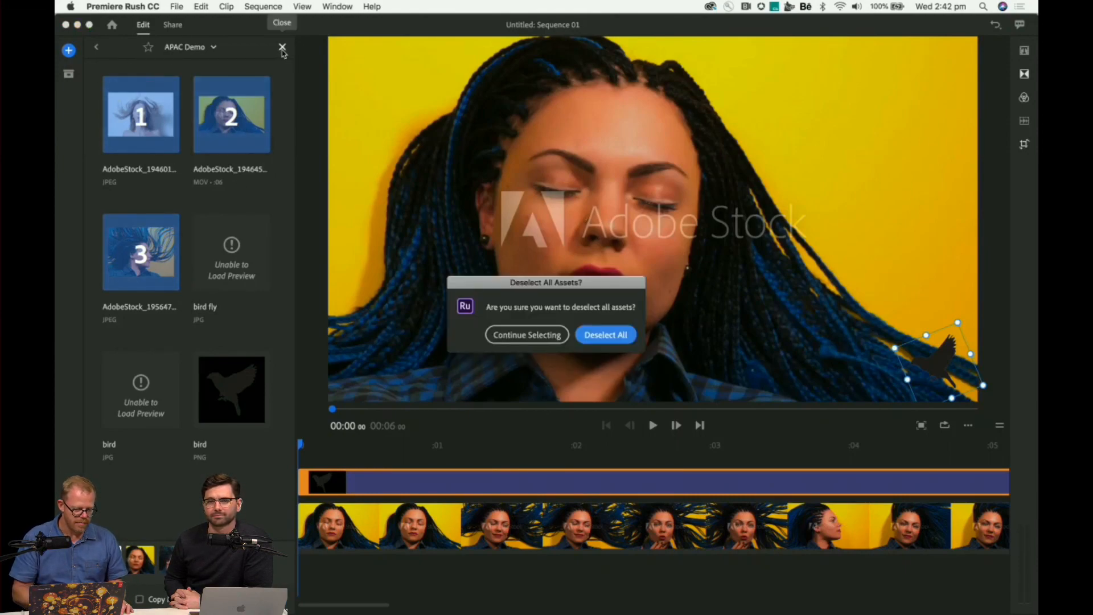
click(621, 341)
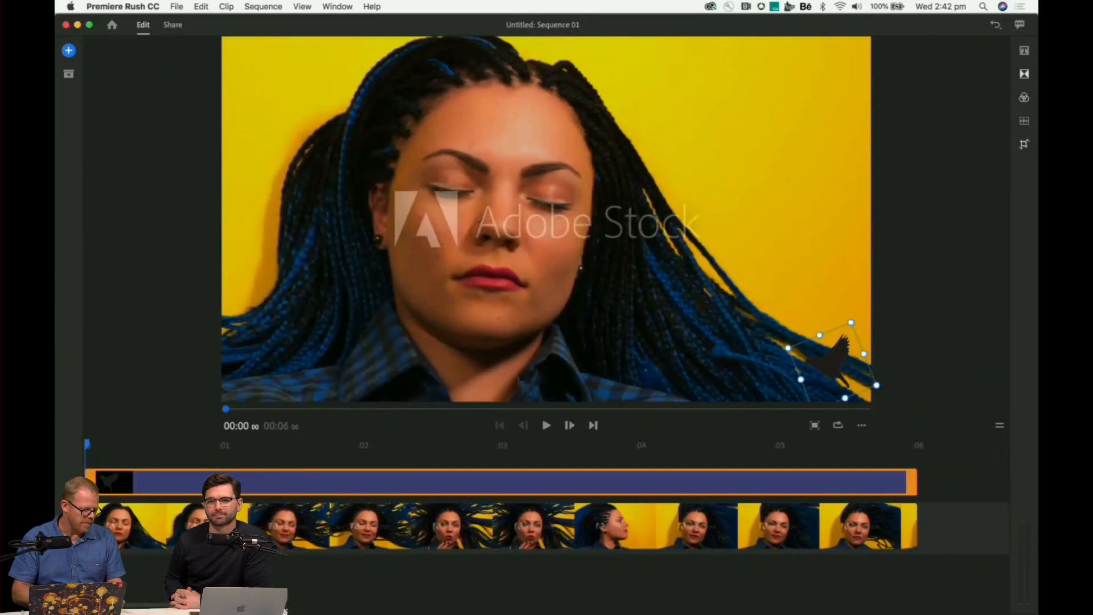
Review the project's assets and hide them again.
click(70, 75)
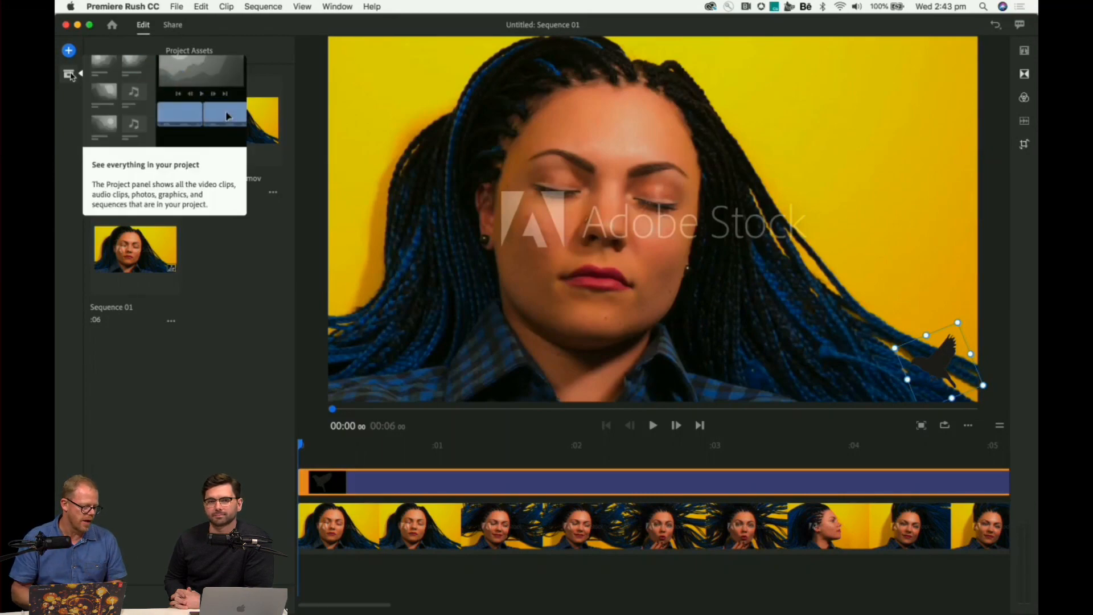
click(70, 75)
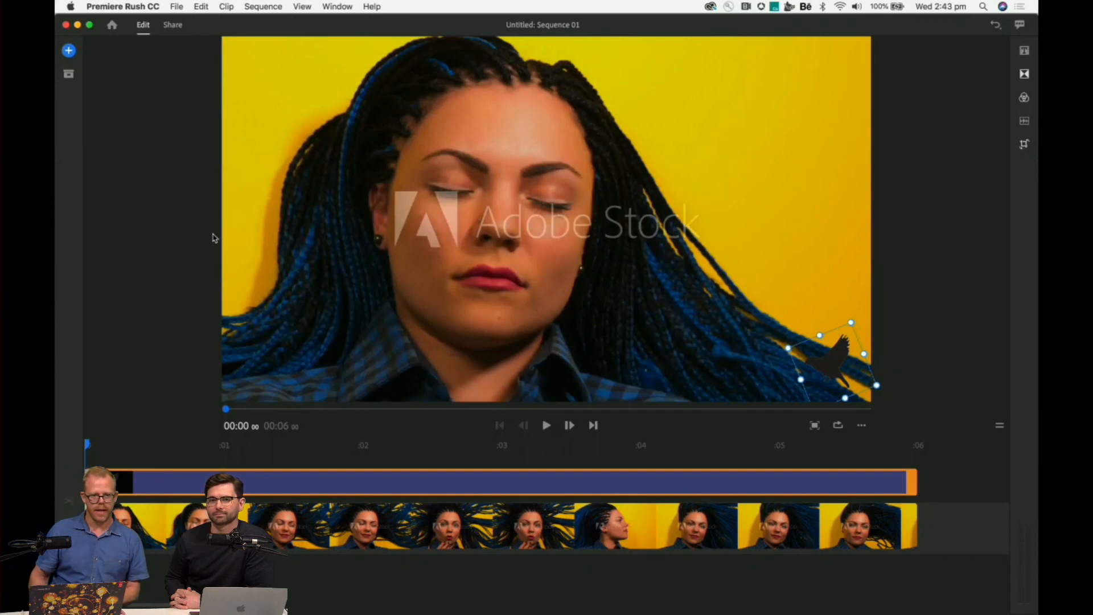
Move and resize the Premiere Rush window so that the timeline's editing tools are in clear view.
drag(244, 23, 272, 47)
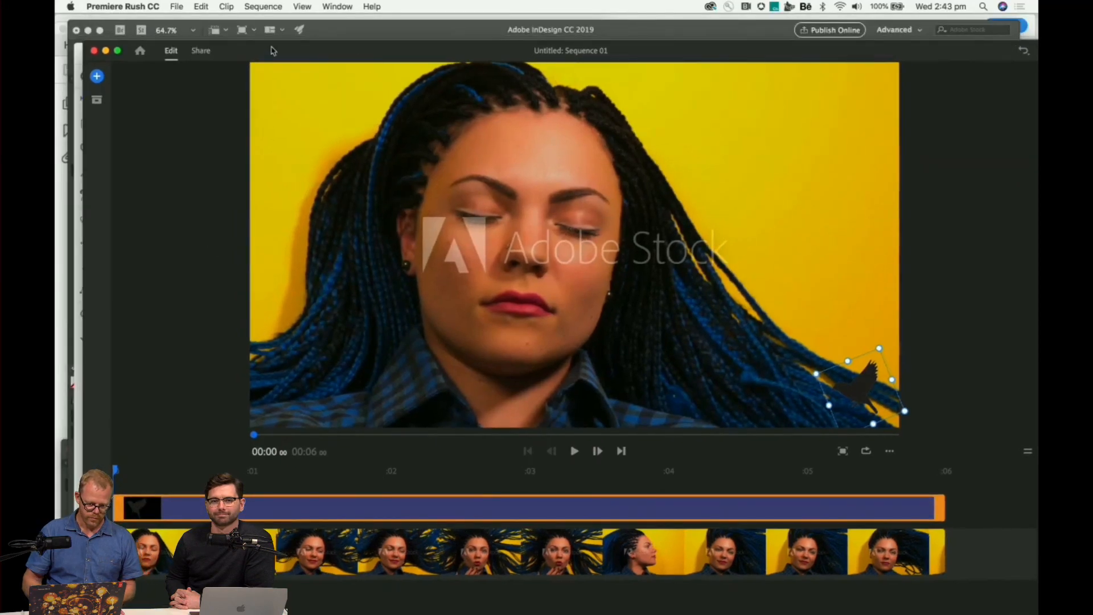
drag(86, 43, 125, 97)
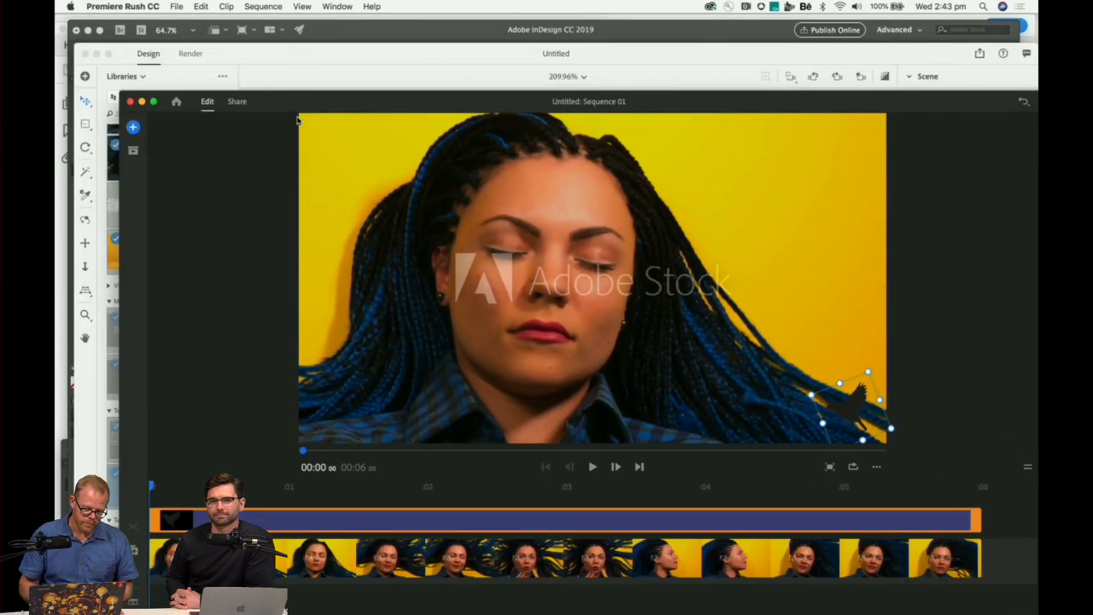
drag(300, 103, 325, 27)
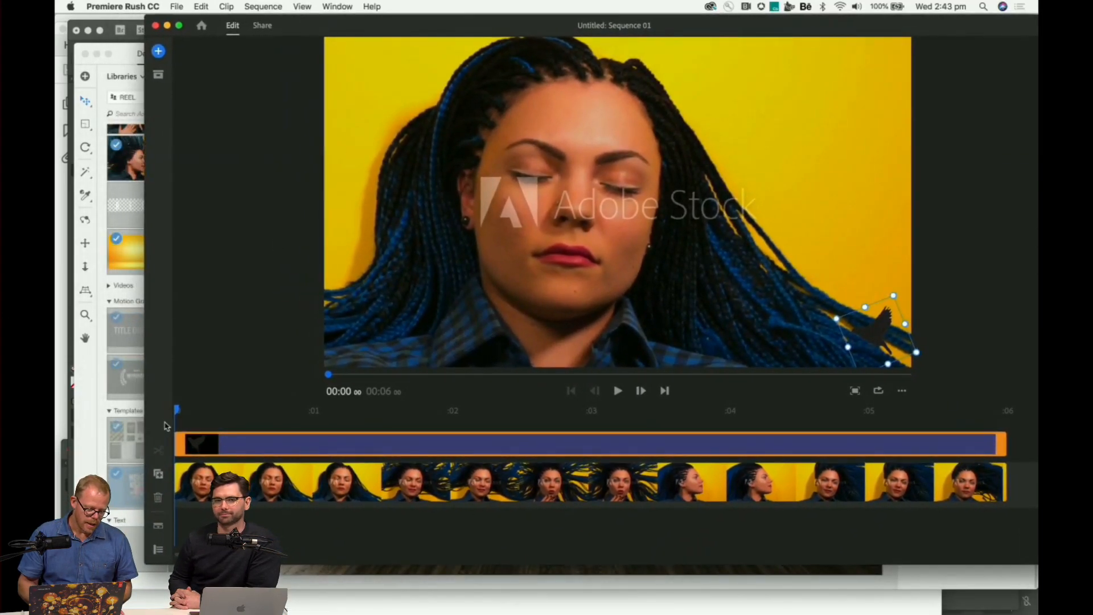
Split the main video clip of the braided-hair woman at 00:02 16, and undo the split.
click(197, 481)
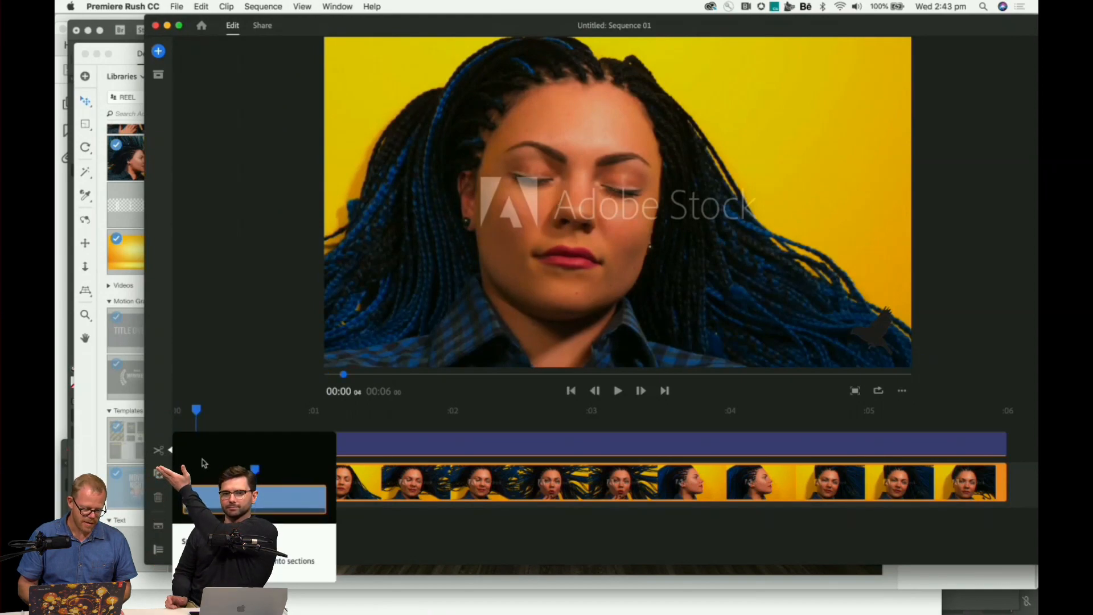
click(516, 412)
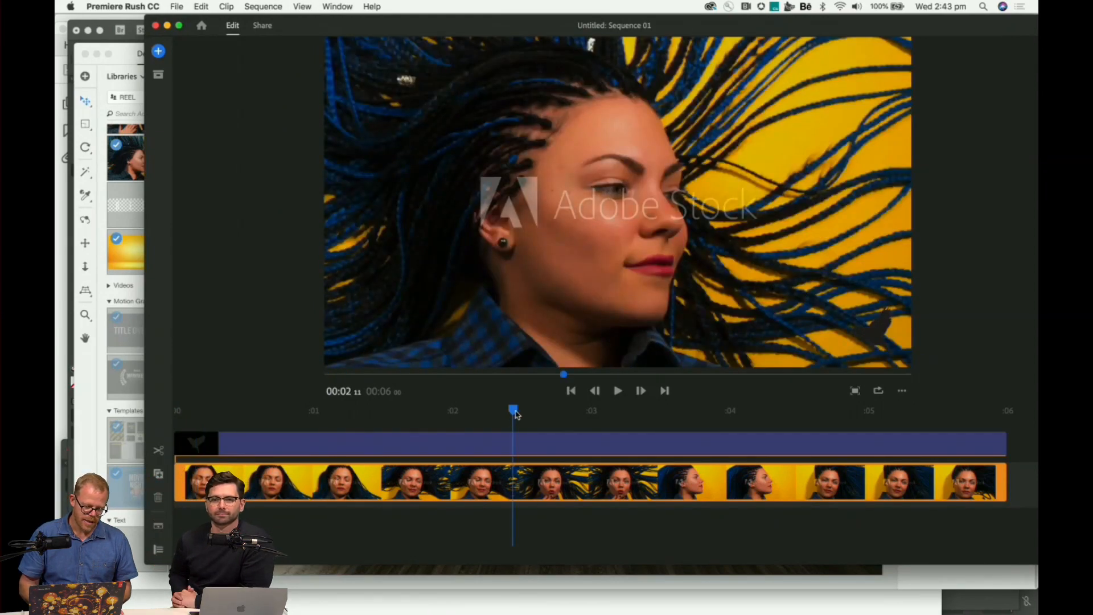
drag(516, 412, 542, 413)
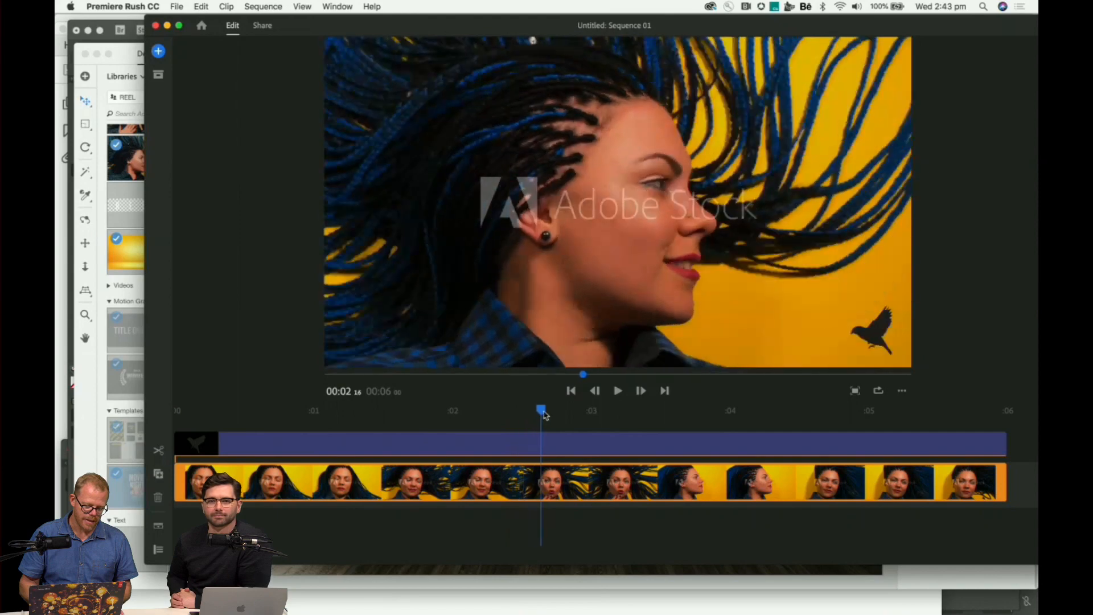
click(159, 451)
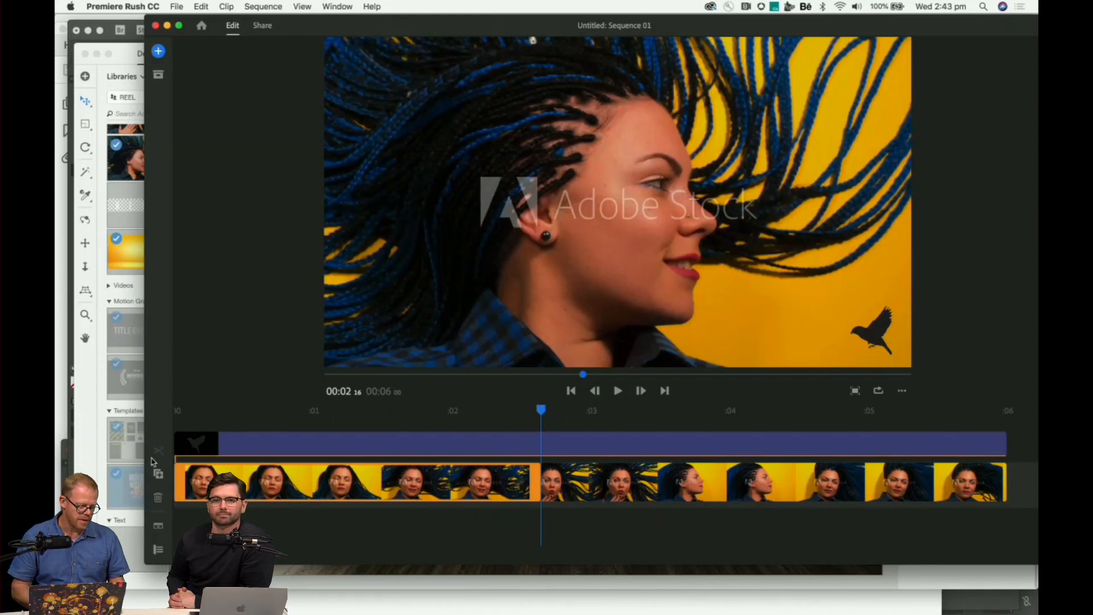
key(super+z)
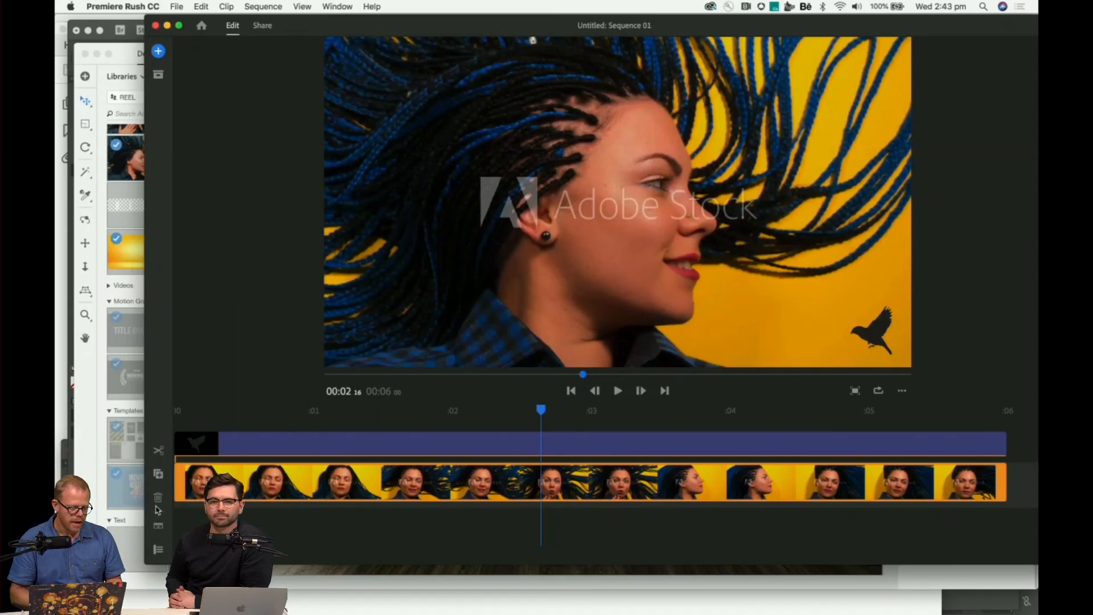
Expand the audio of the main video clip in the timeline and collapse it again, with the bird clip selected.
click(158, 499)
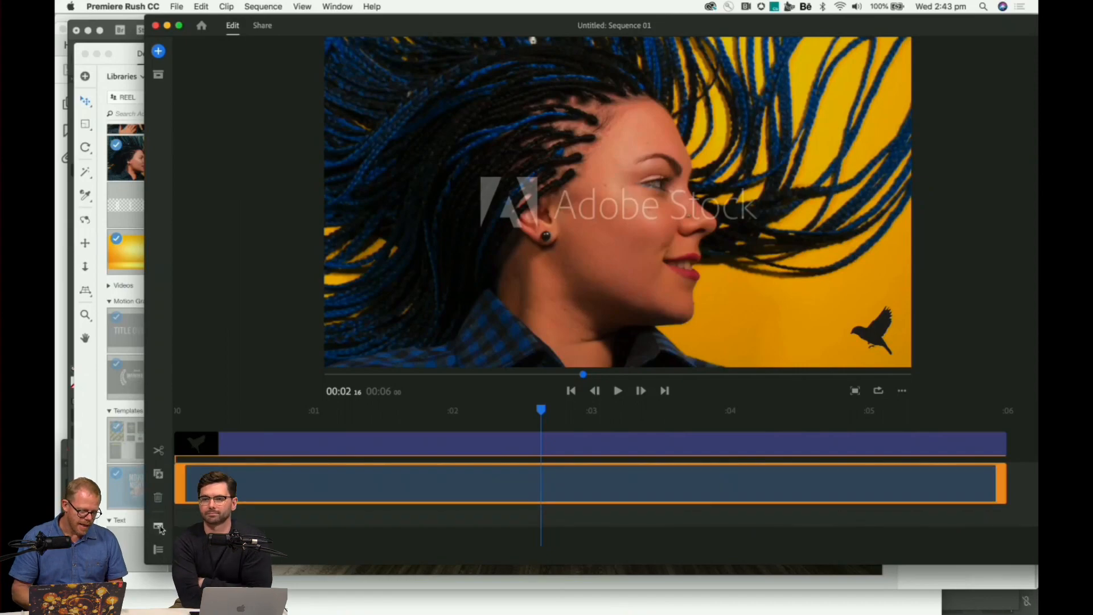
click(296, 481)
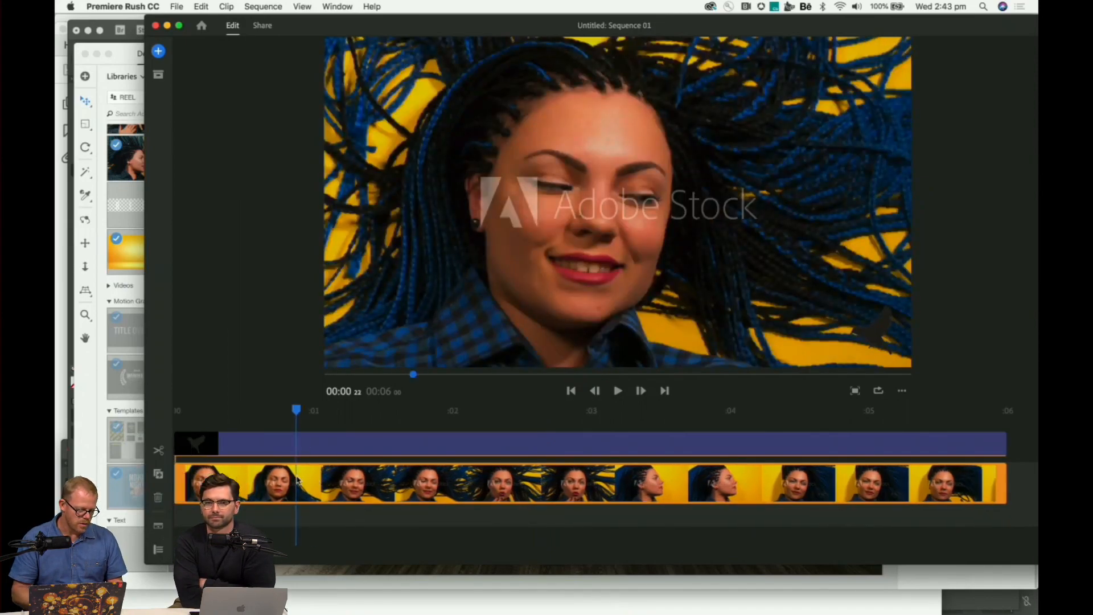
click(271, 443)
click(158, 528)
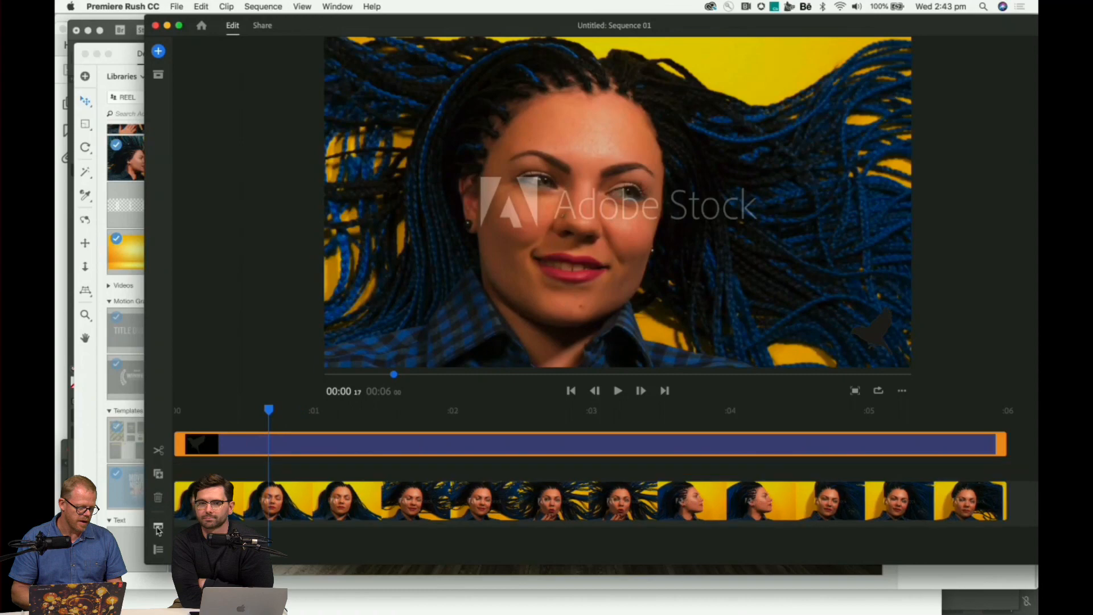
click(159, 527)
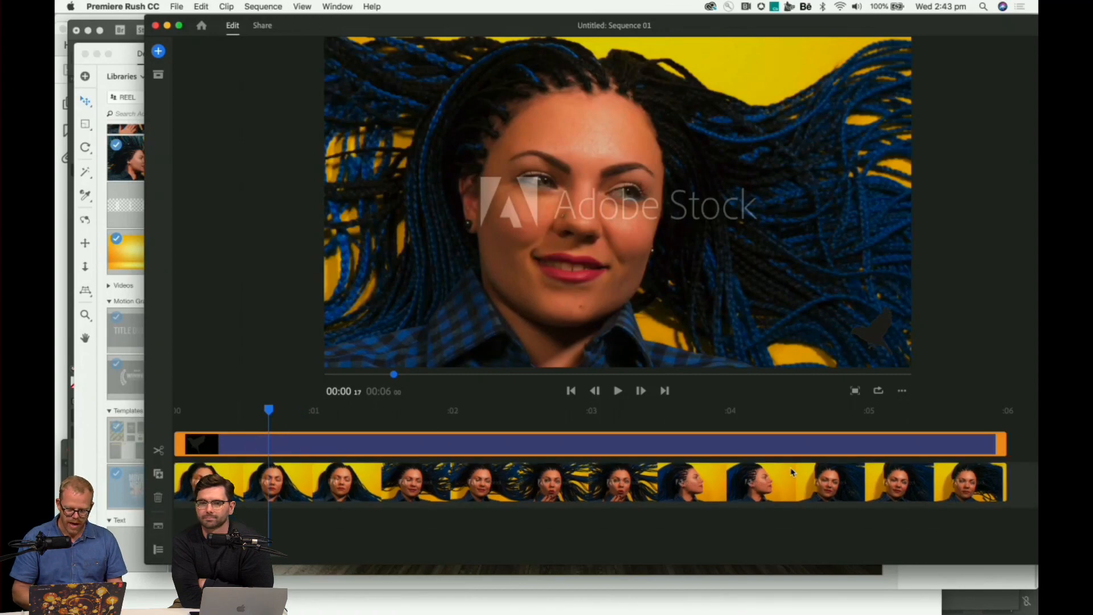
Add the Beach Selfie video and the Dreamland audio from the Sample Media folder at the end of the sequence.
click(1019, 480)
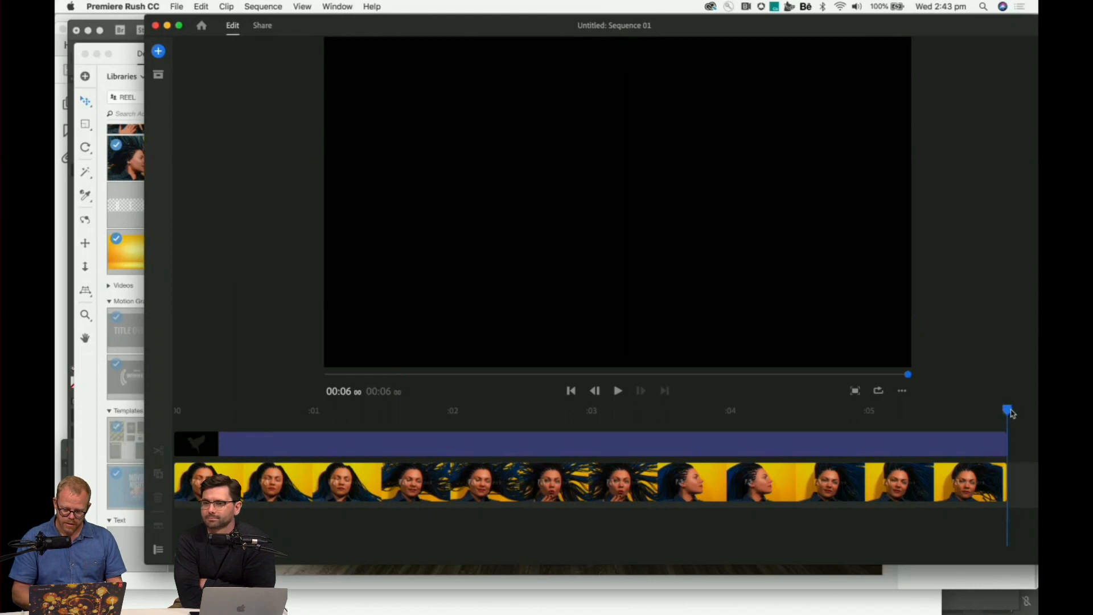
scroll(902, 527, right, 5)
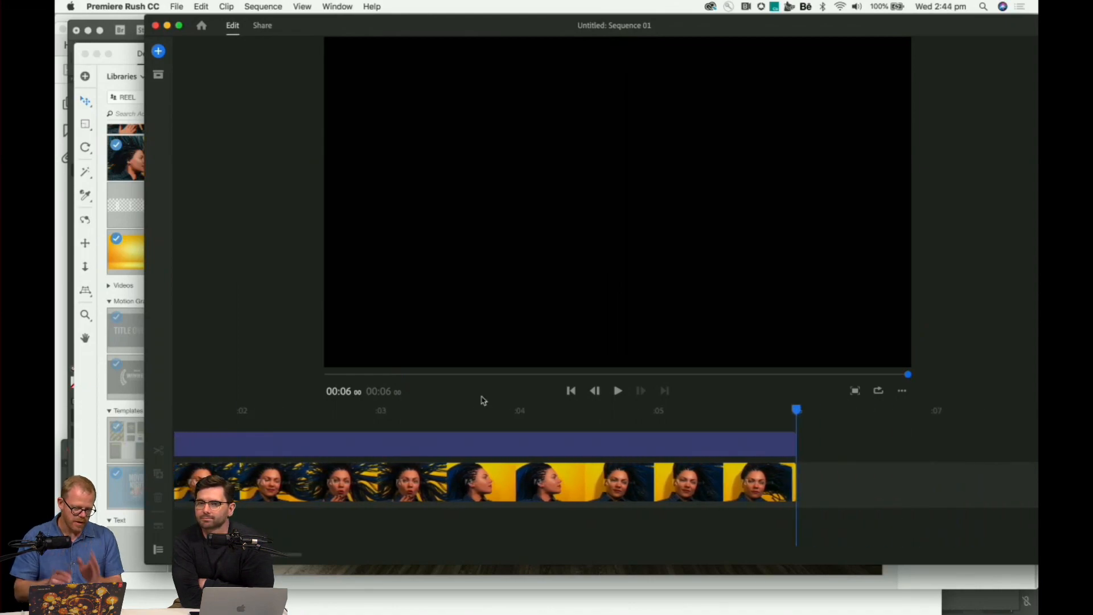
click(160, 52)
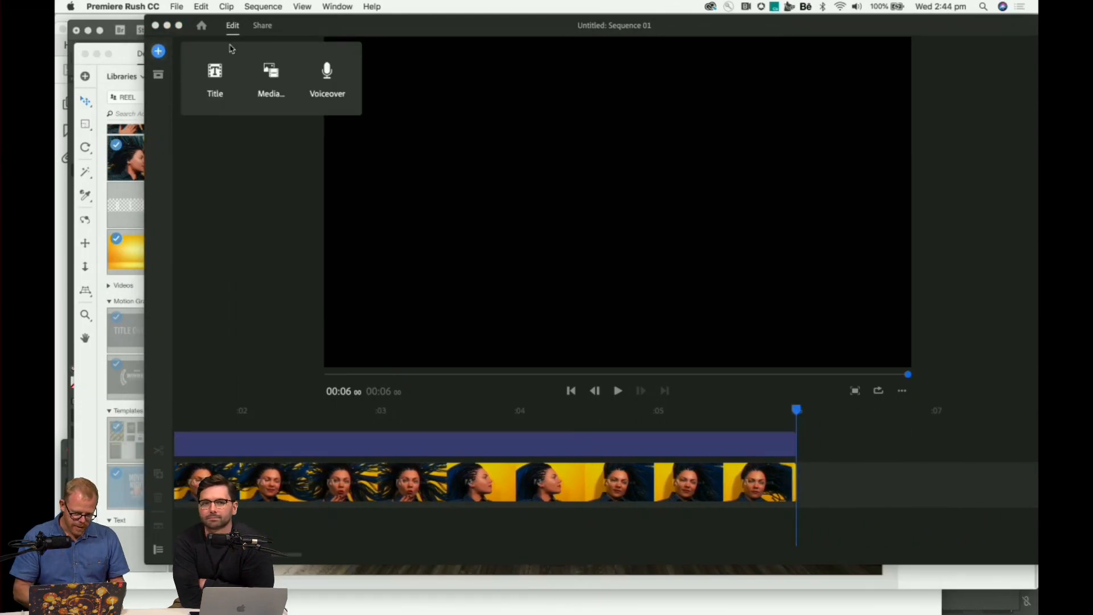
click(271, 78)
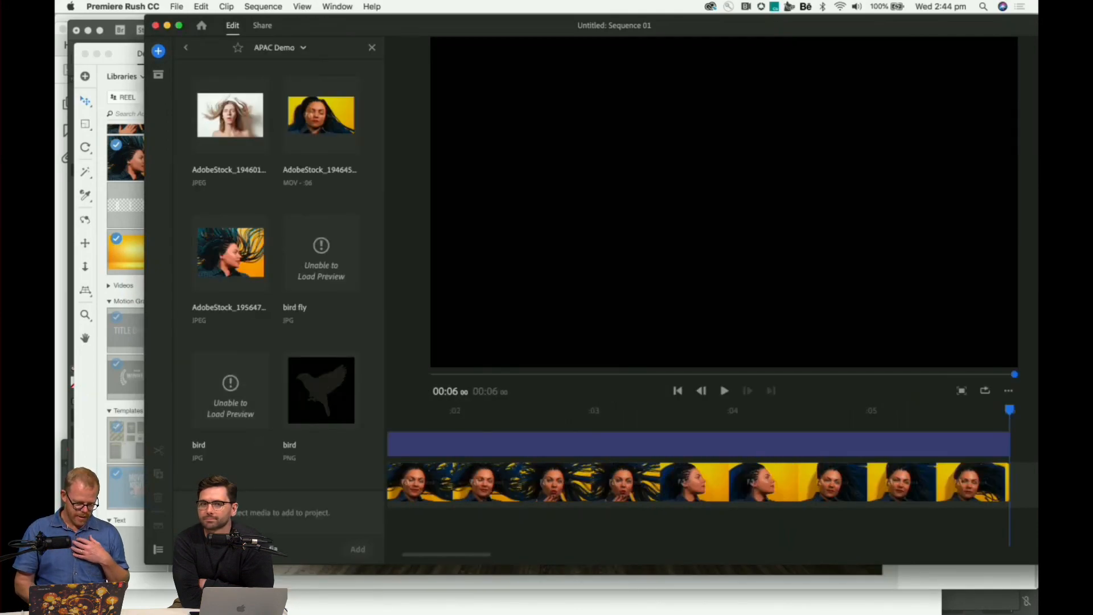
click(185, 48)
click(185, 48)
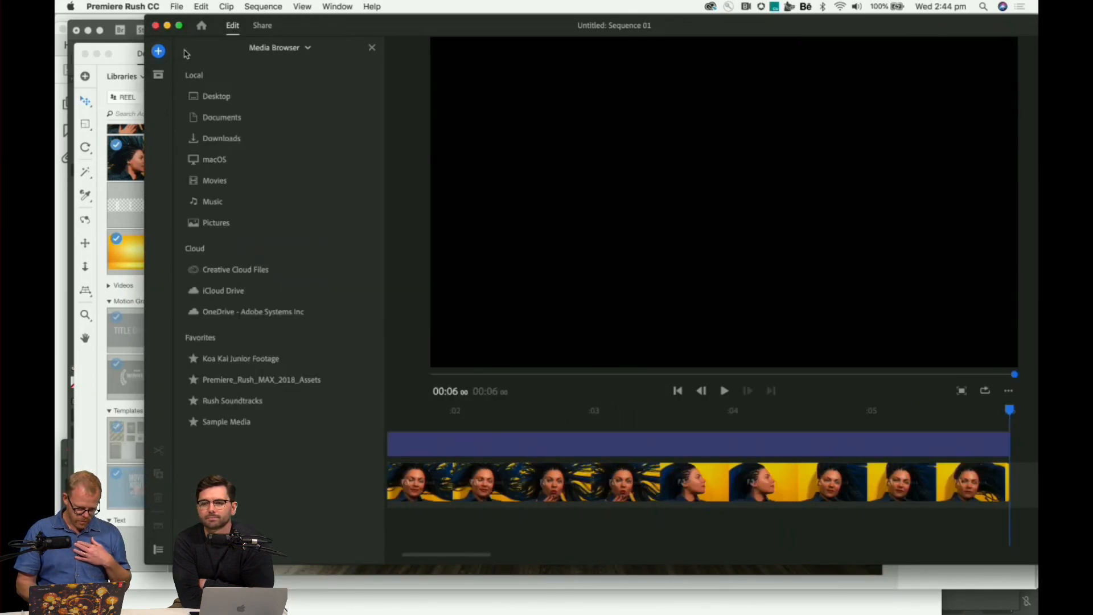
click(218, 421)
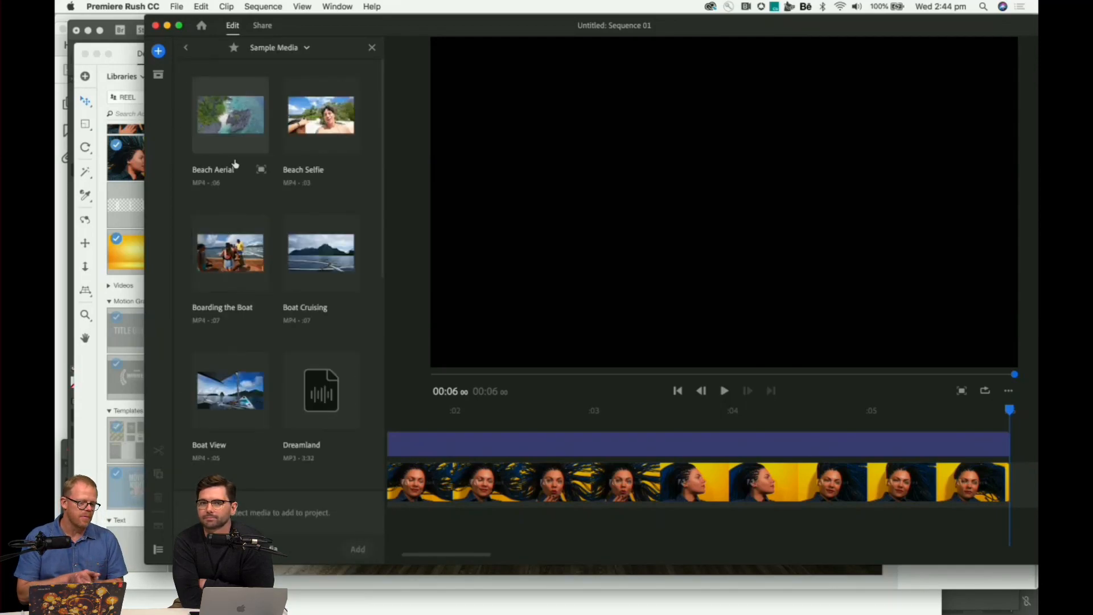
click(317, 98)
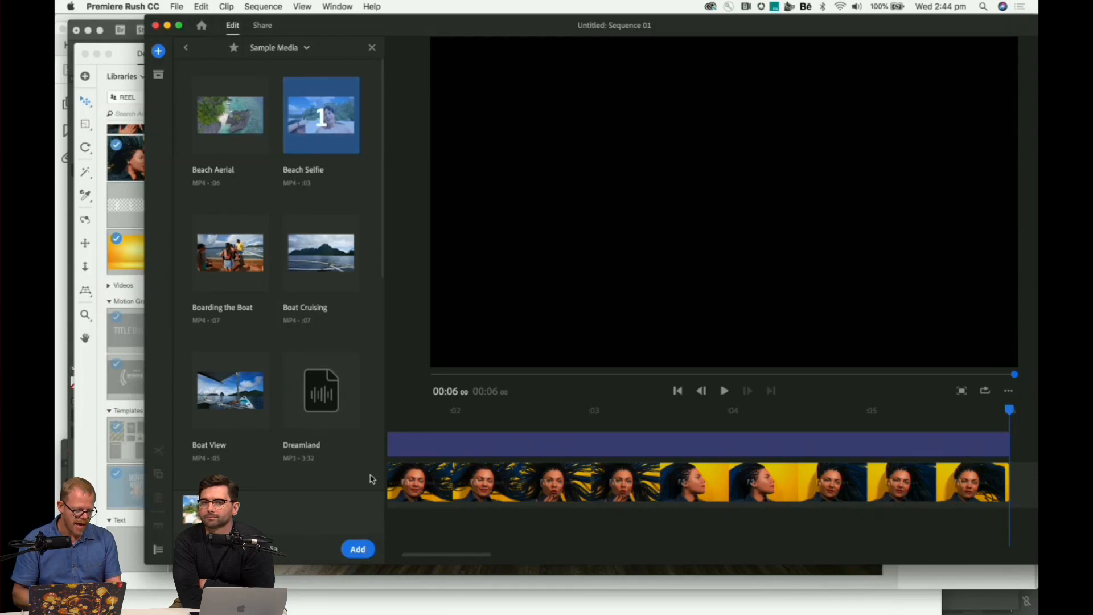
click(325, 392)
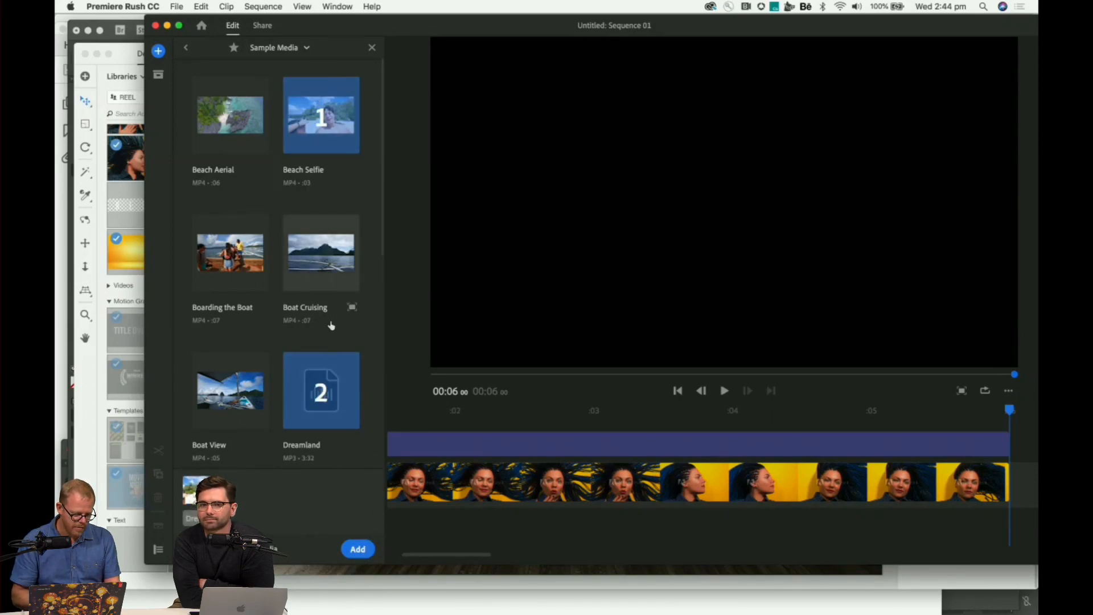
click(365, 549)
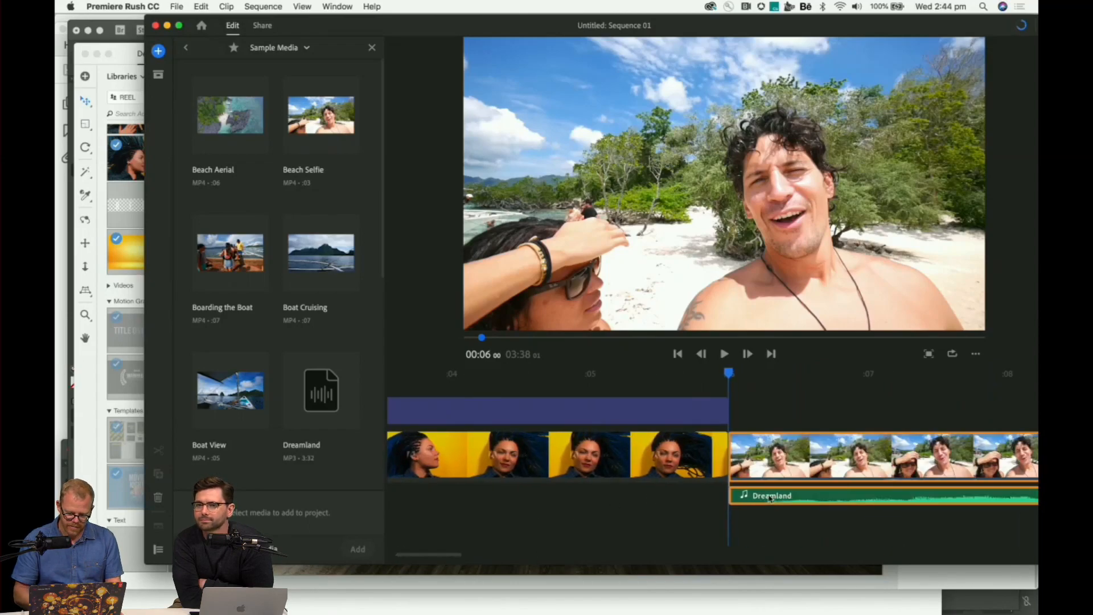
Move the Dreamland audio clip back along its track so that it starts at the beginning of the sequence.
click(886, 494)
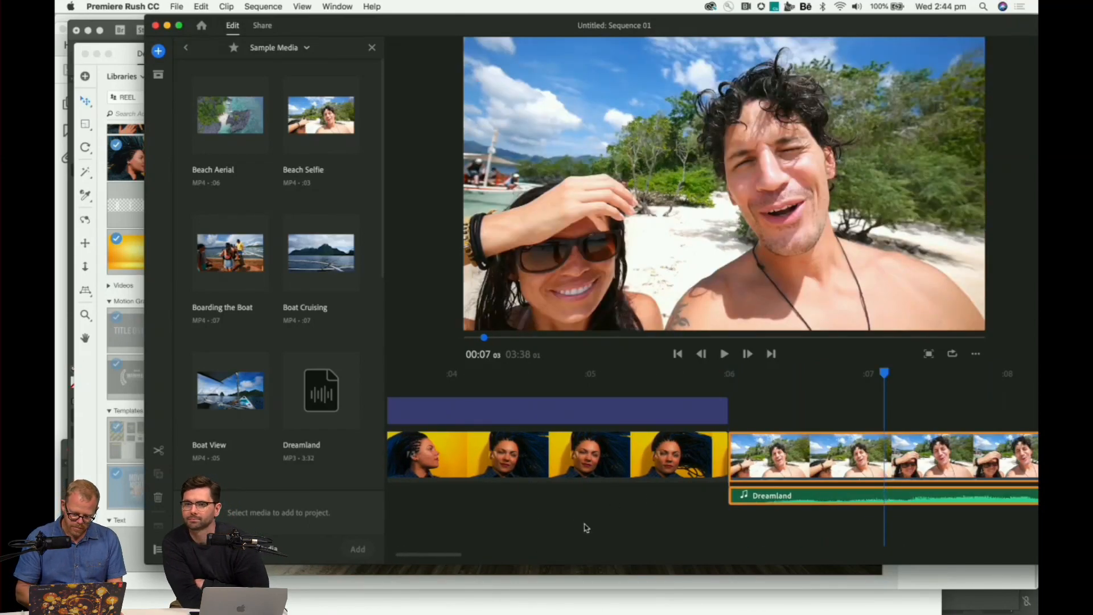
click(663, 521)
click(773, 501)
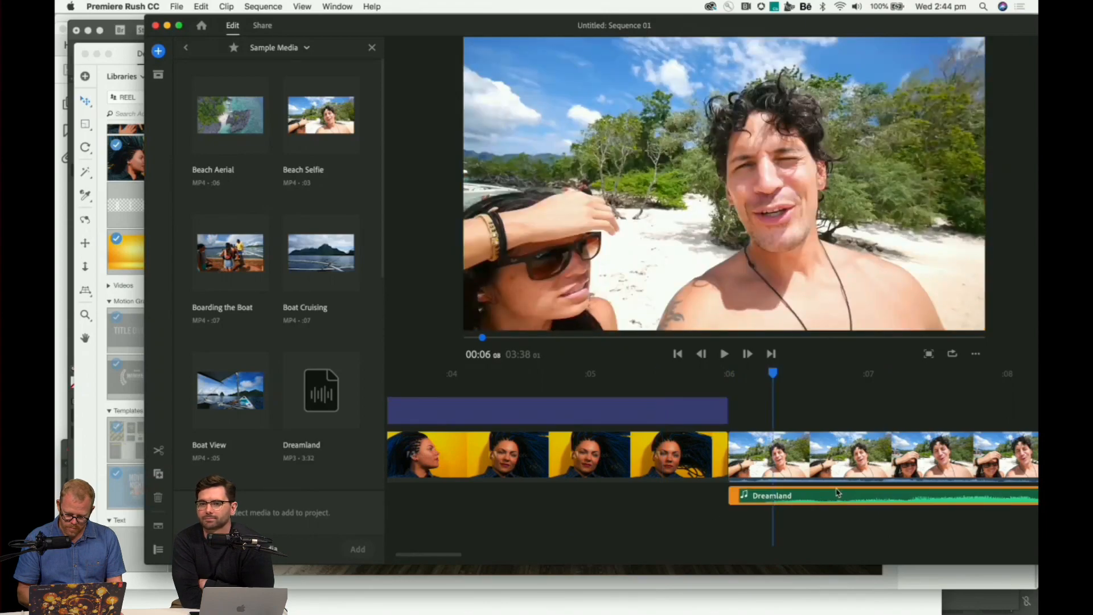
drag(837, 493, 487, 505)
scroll(487, 505, left, 8)
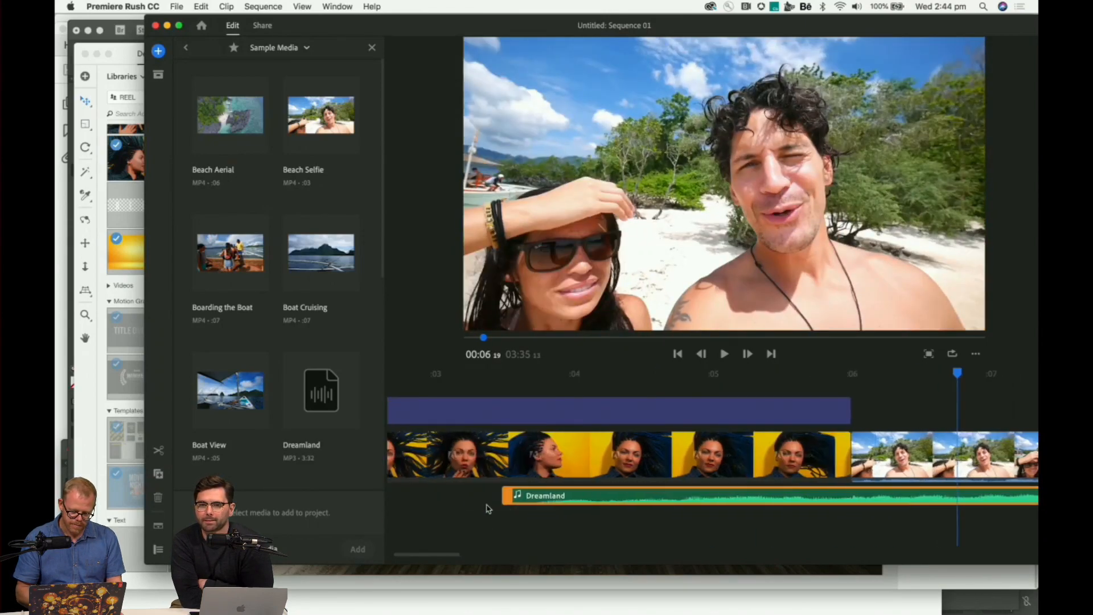
click(985, 493)
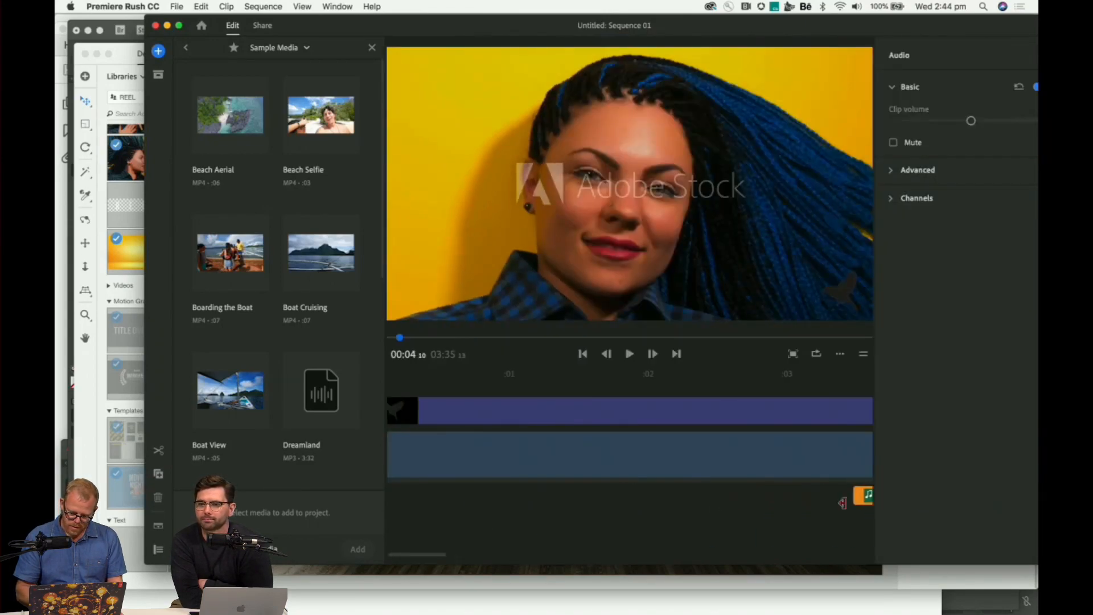
click(858, 494)
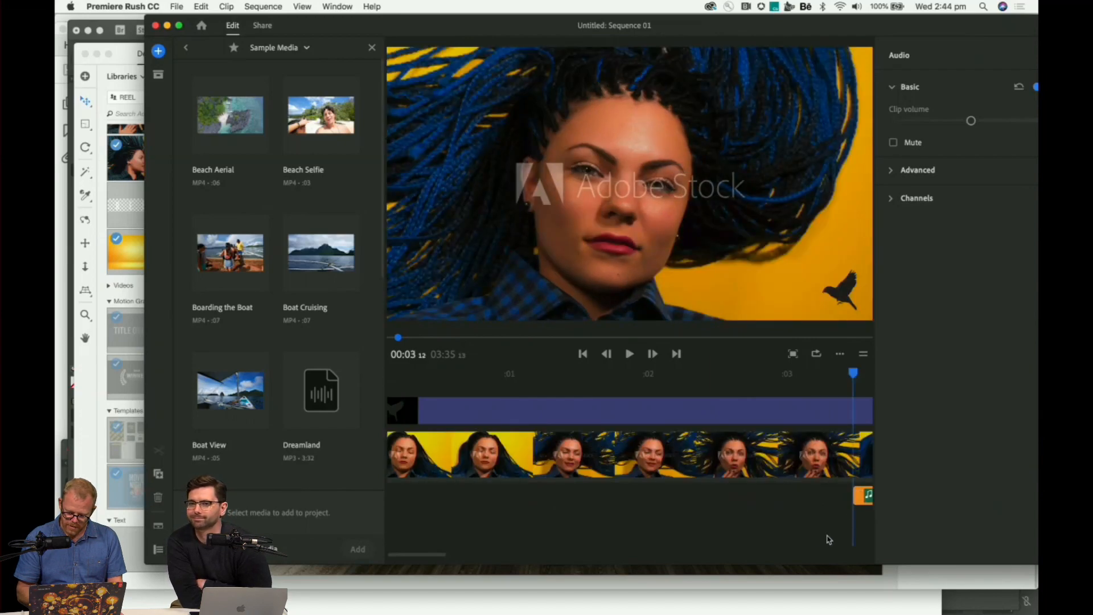
click(803, 538)
scroll(862, 539, right, 5)
drag(845, 507, 588, 495)
drag(671, 501, 470, 505)
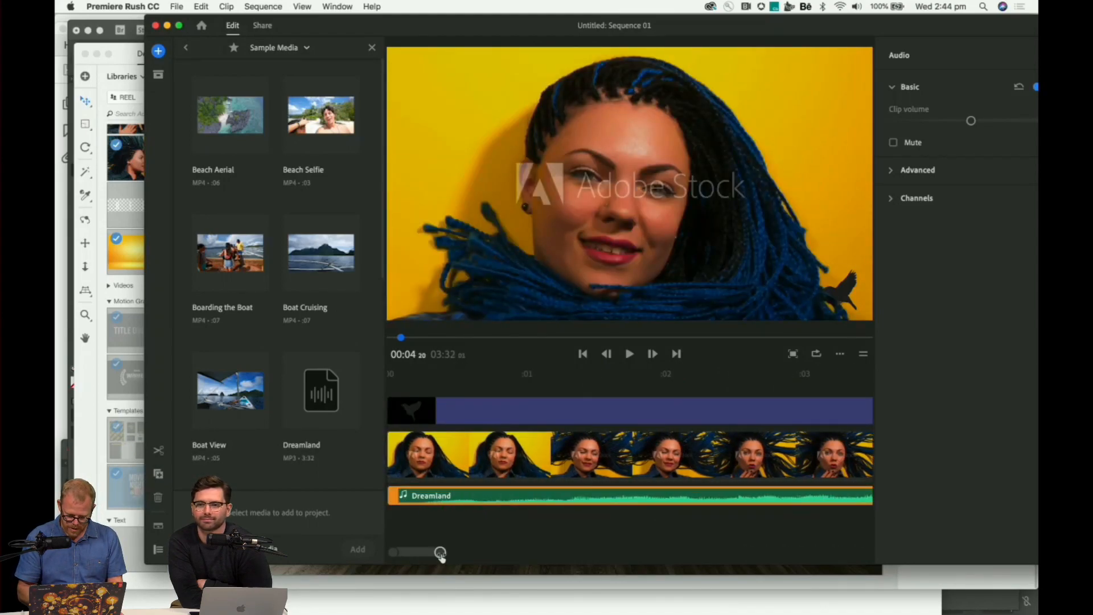
Trim the end of the Dreamland audio clip to match the end of the Beach Selfie video.
drag(442, 553, 740, 556)
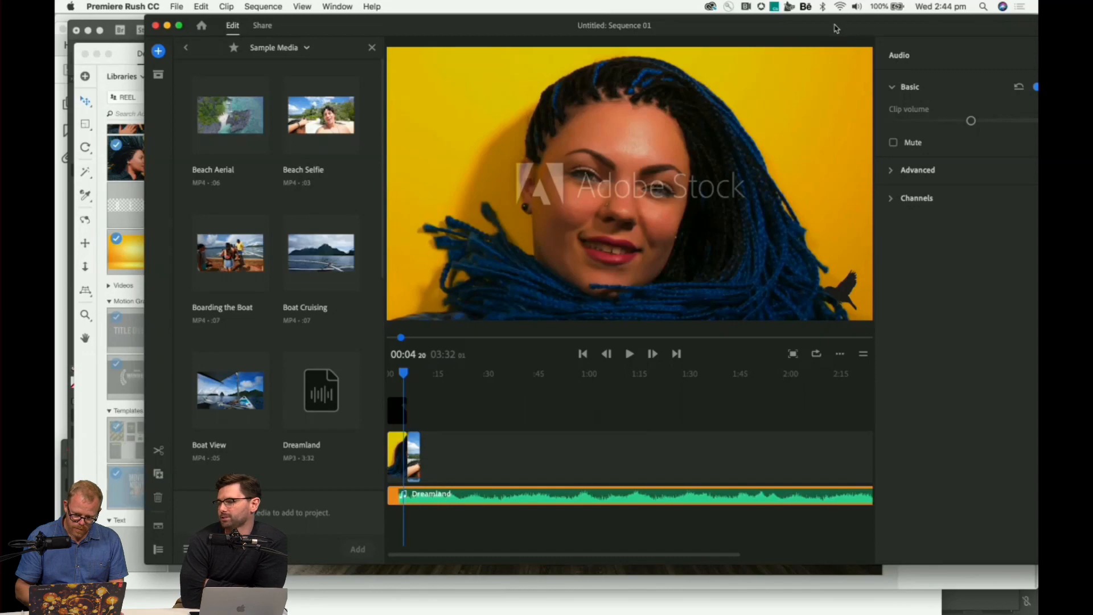
drag(835, 25, 704, 26)
click(948, 125)
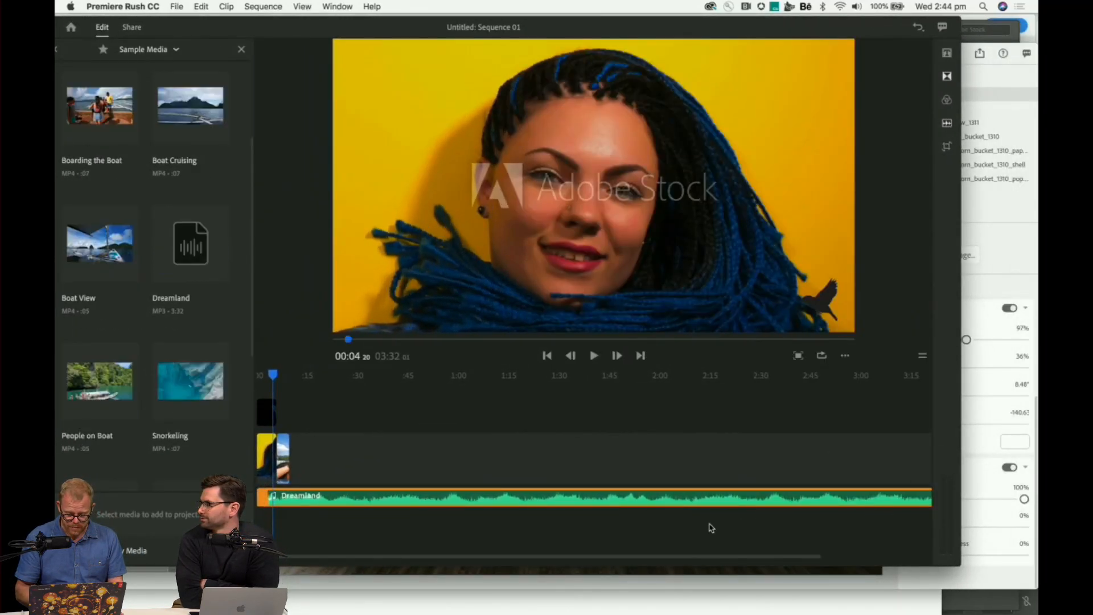
scroll(711, 528, right, 5)
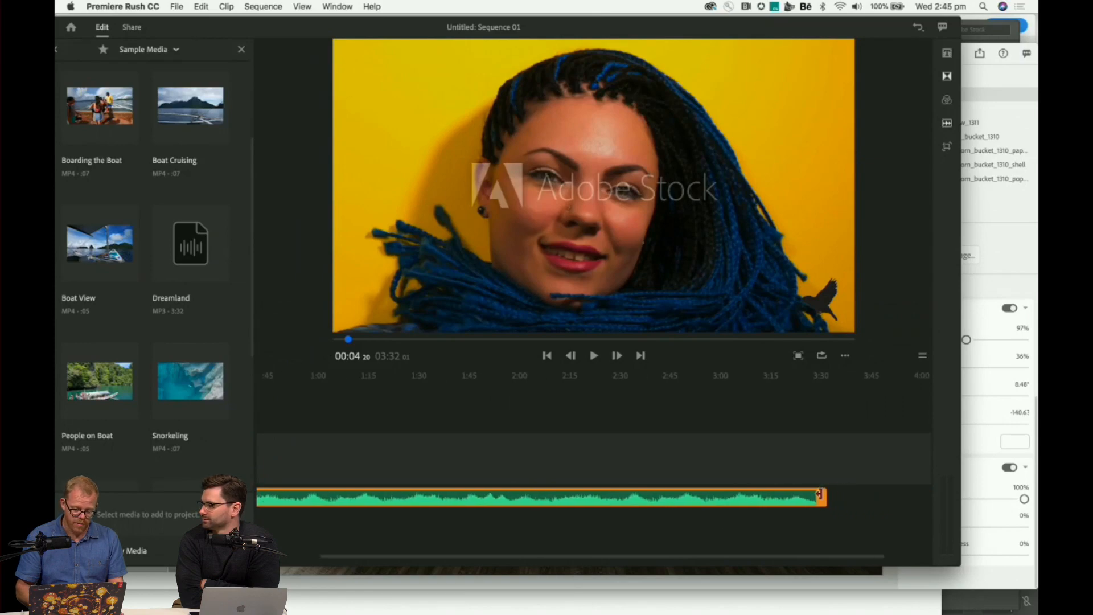
drag(820, 495, 345, 497)
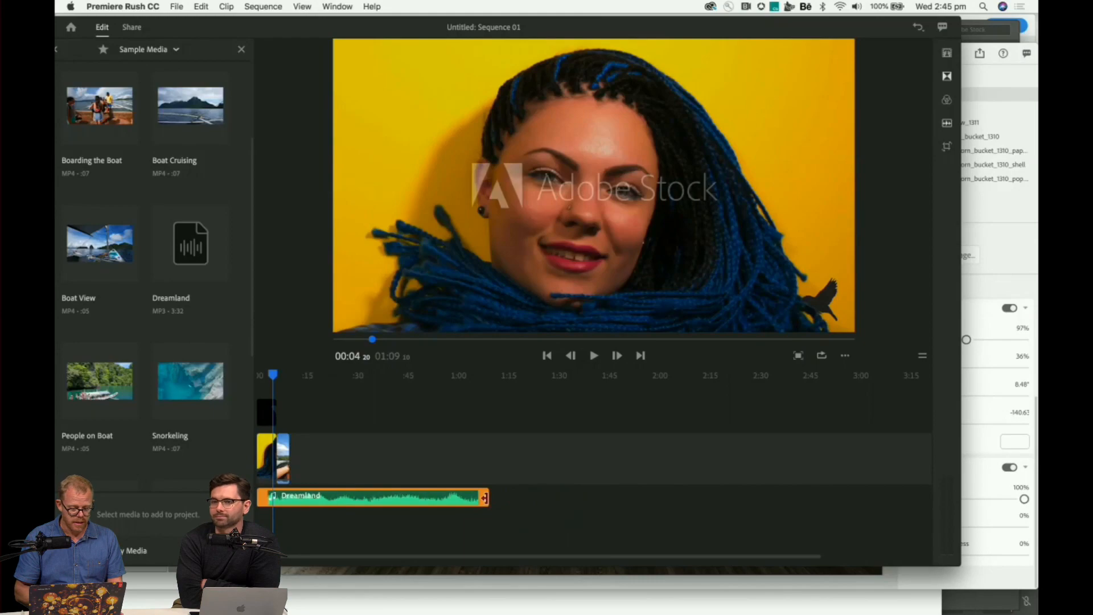
drag(486, 500, 288, 497)
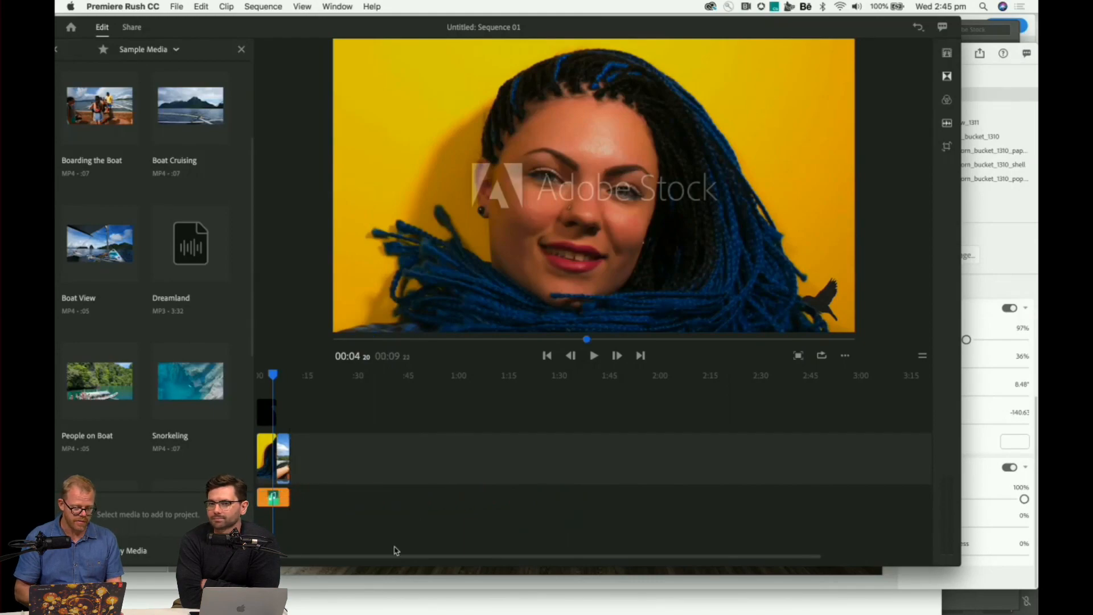
drag(816, 554, 597, 556)
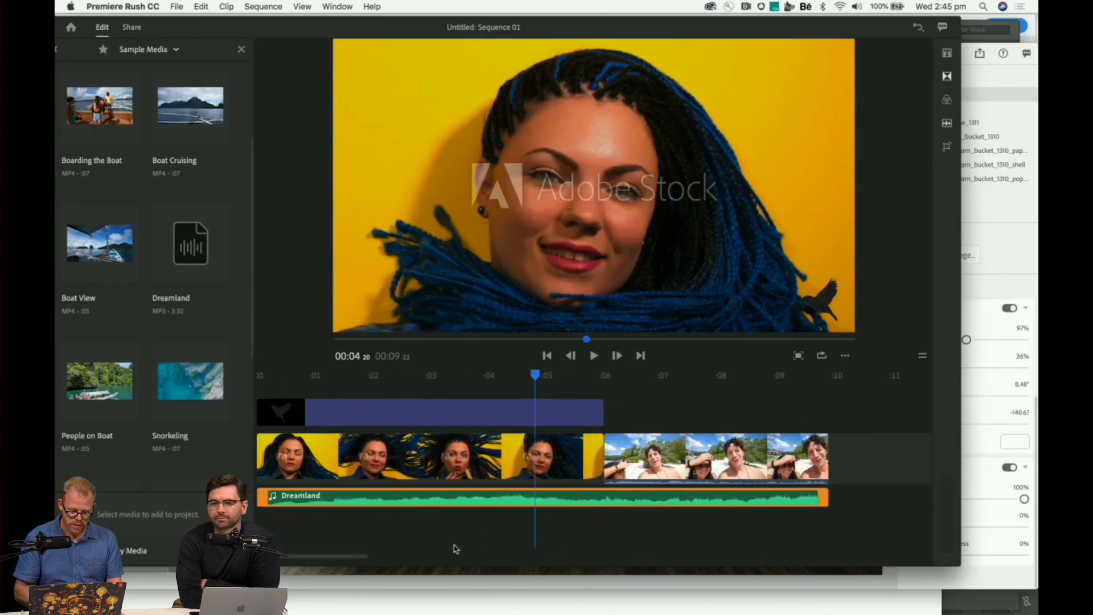
Move the Beach Selfie clip into the middle of the main video clip, and extend the bird overlay to the end of the sequence.
drag(207, 26, 239, 28)
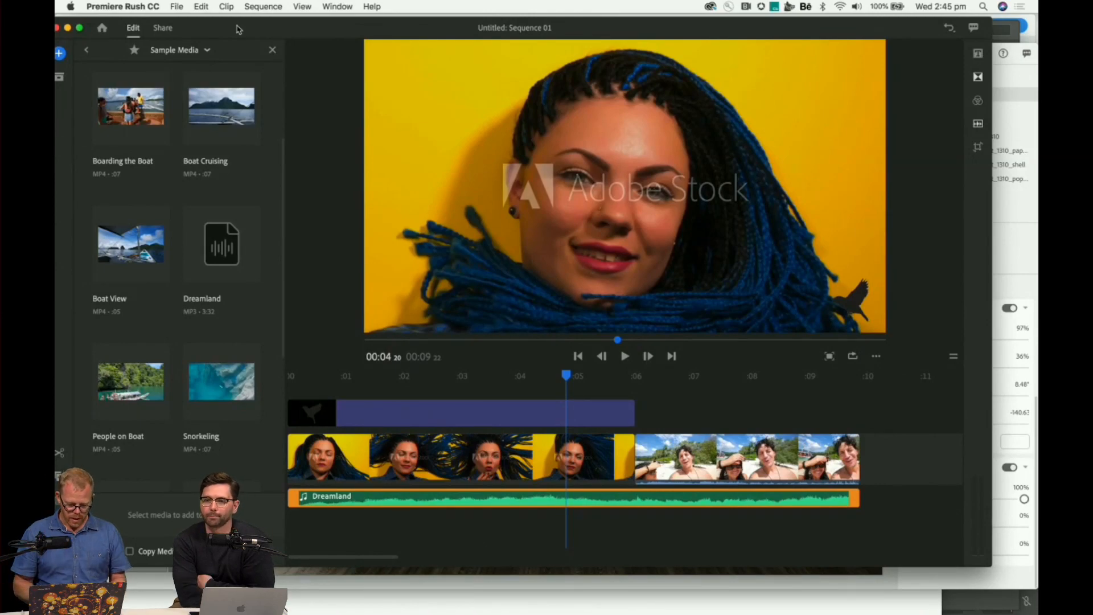
click(597, 414)
click(593, 377)
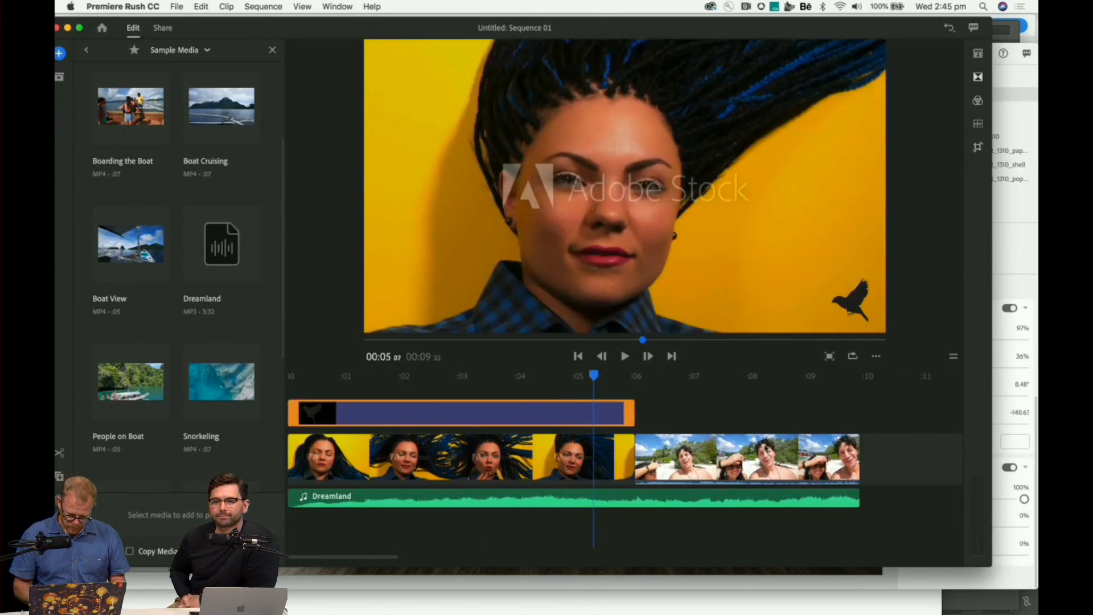
drag(593, 377, 533, 377)
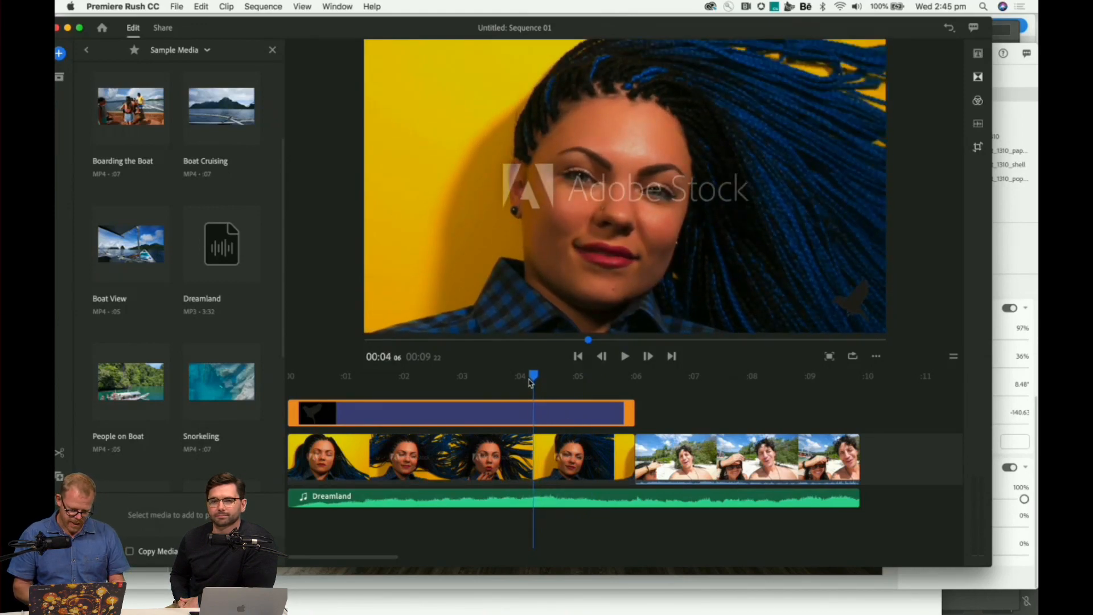
click(476, 453)
drag(476, 454, 809, 481)
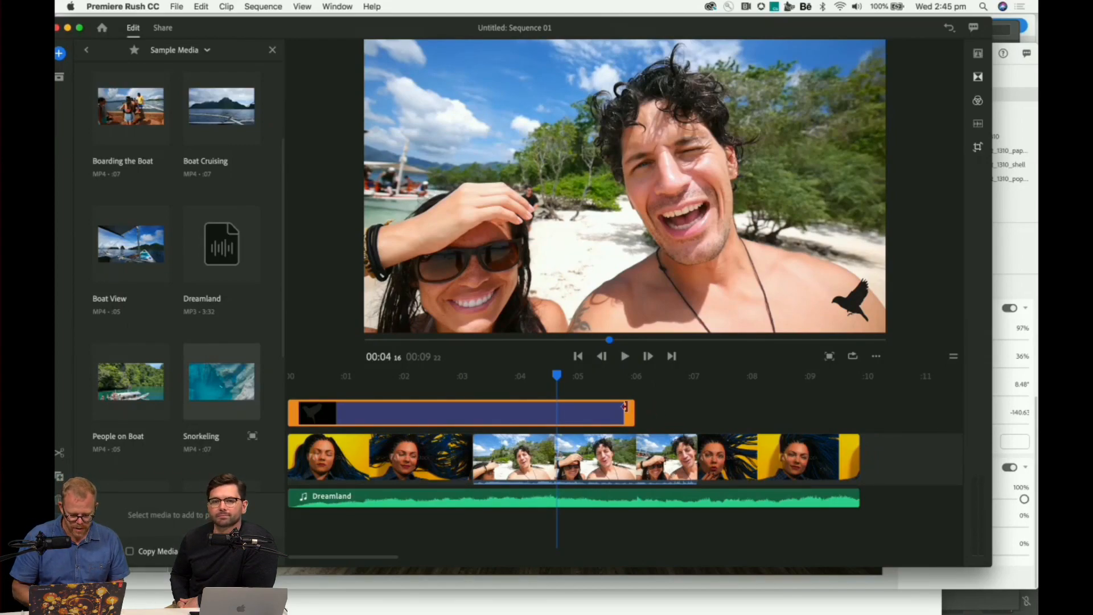
drag(630, 410, 855, 418)
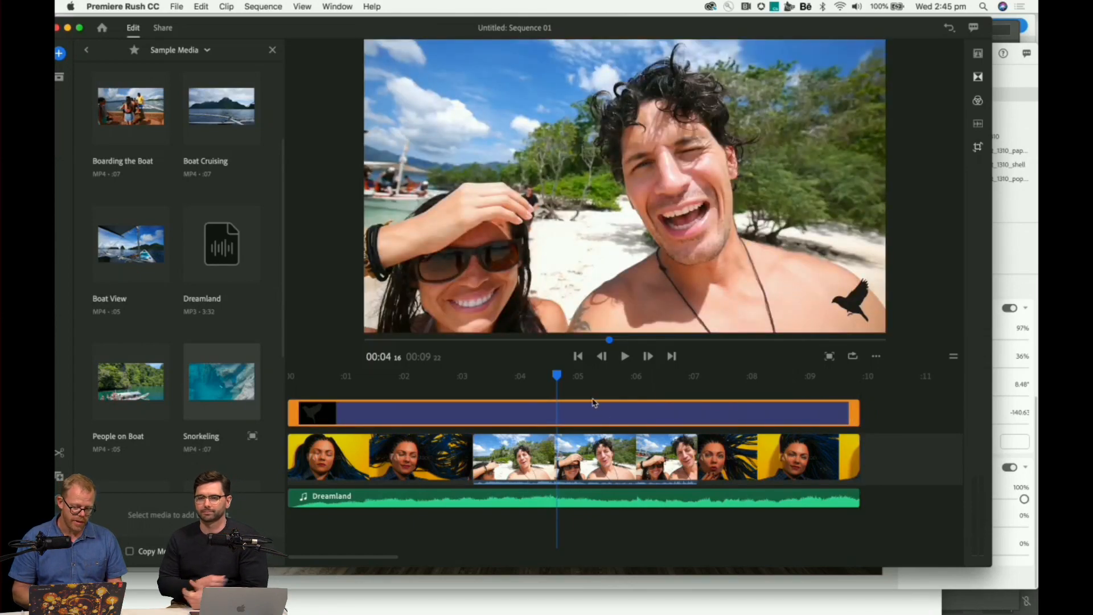
Expand the audio of the Beach Selfie clip, and show the timeline's track controls with the Sample Media browser closed.
click(617, 459)
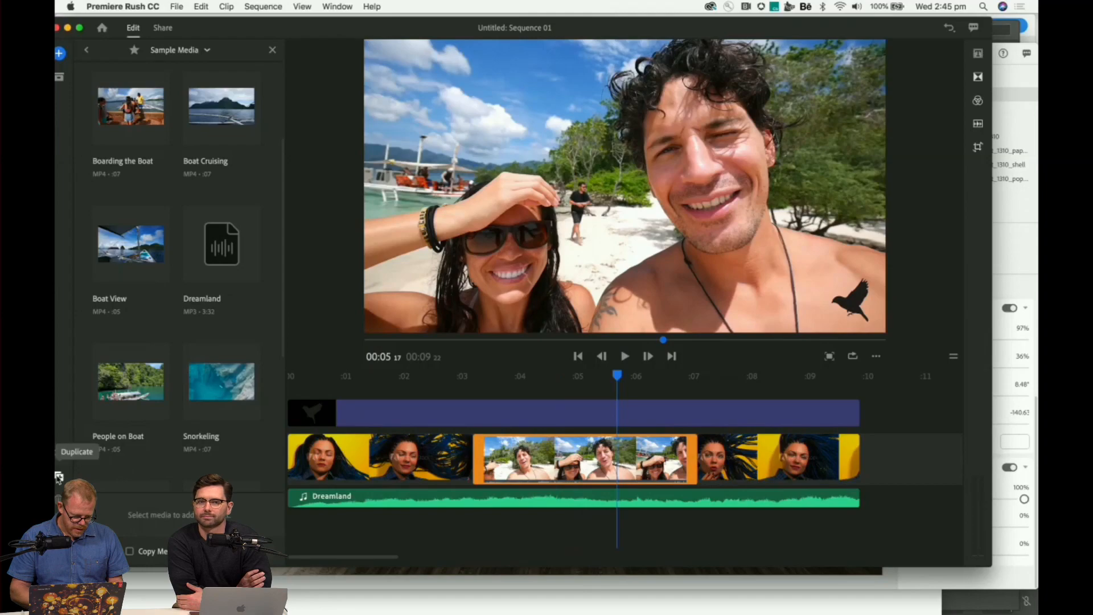
click(59, 522)
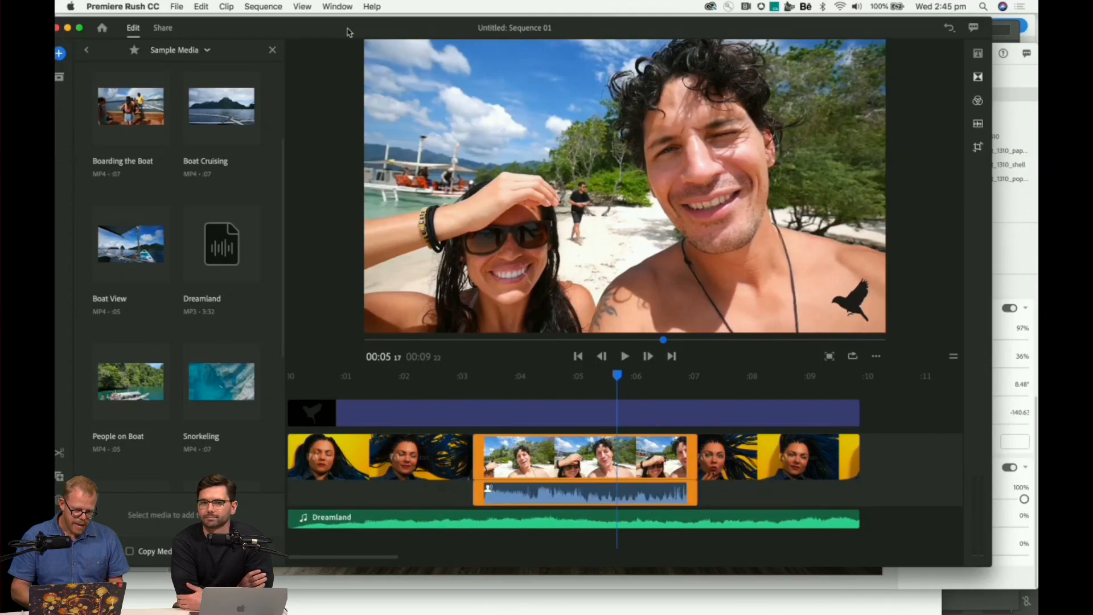
drag(349, 28, 435, 27)
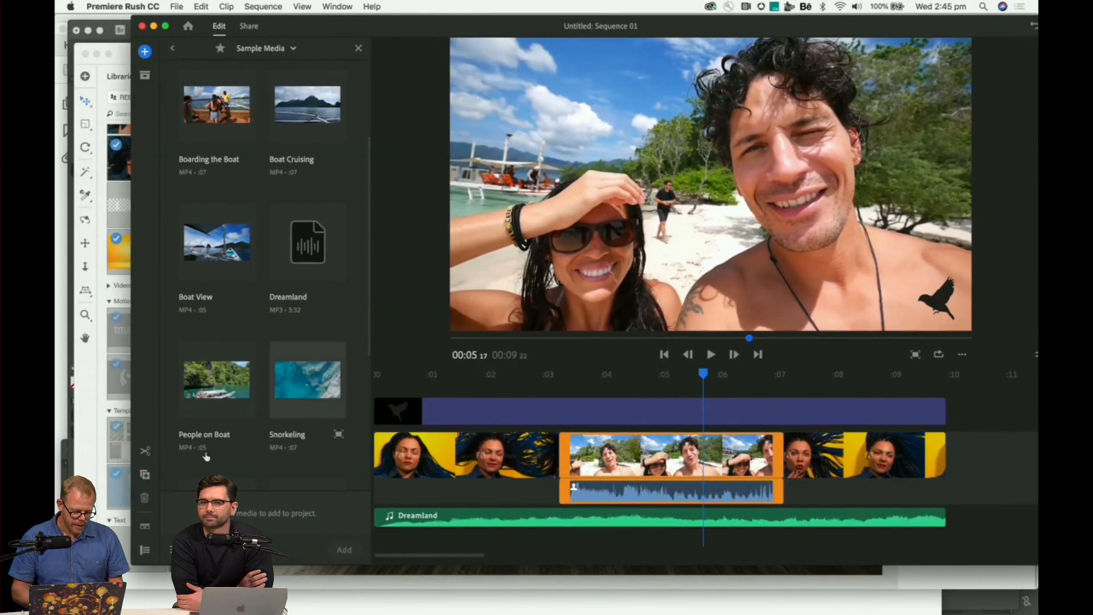
click(145, 551)
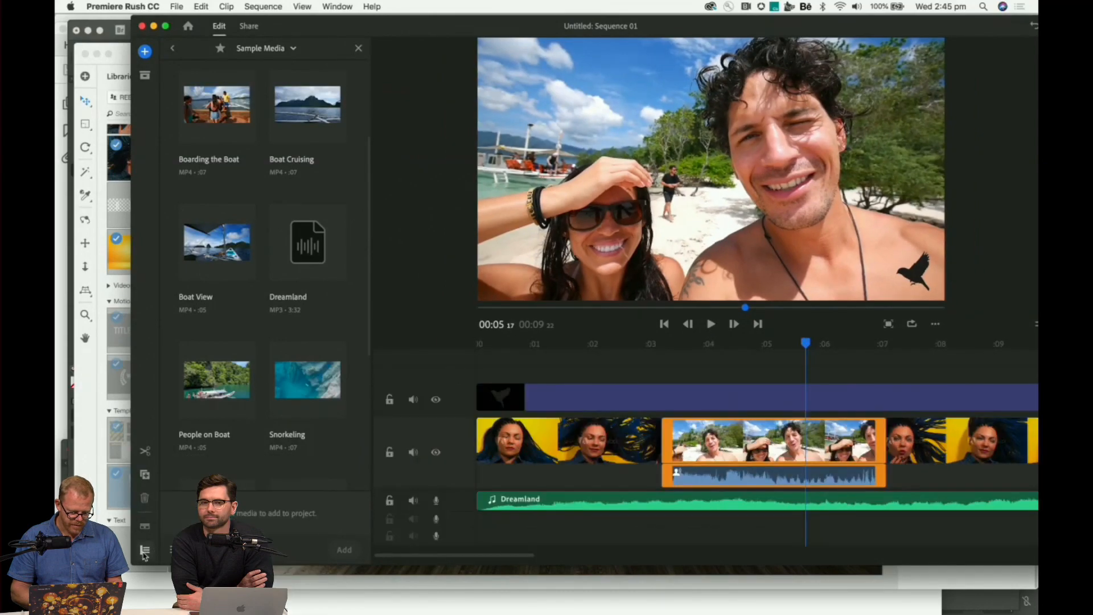
click(359, 47)
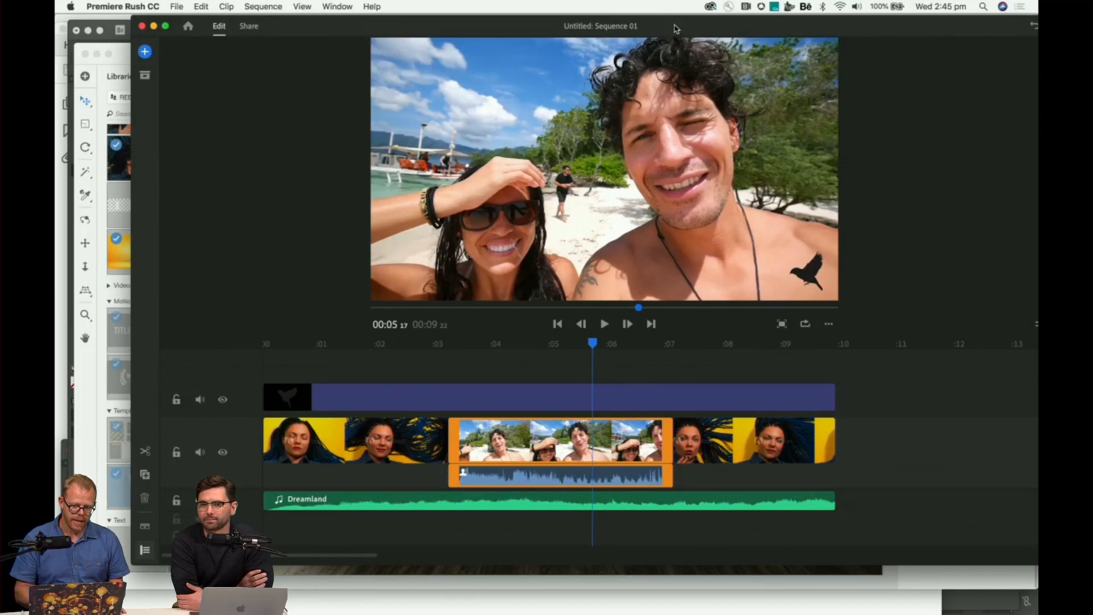
drag(676, 29, 612, 41)
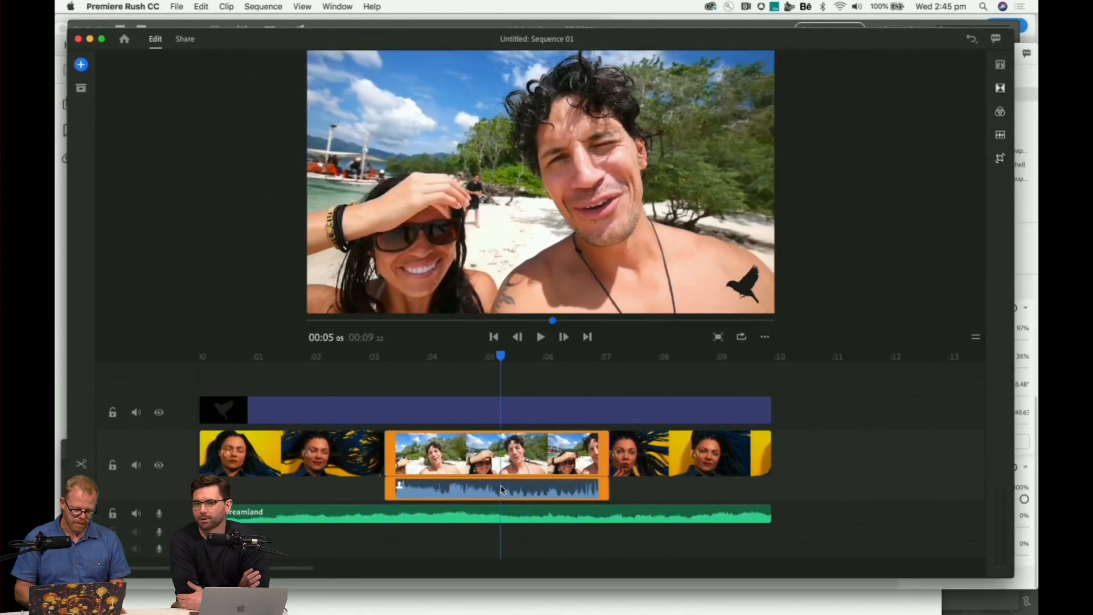
Examine the basic and advanced audio settings of the Beach Selfie clip, including the available audio types.
click(500, 356)
click(426, 356)
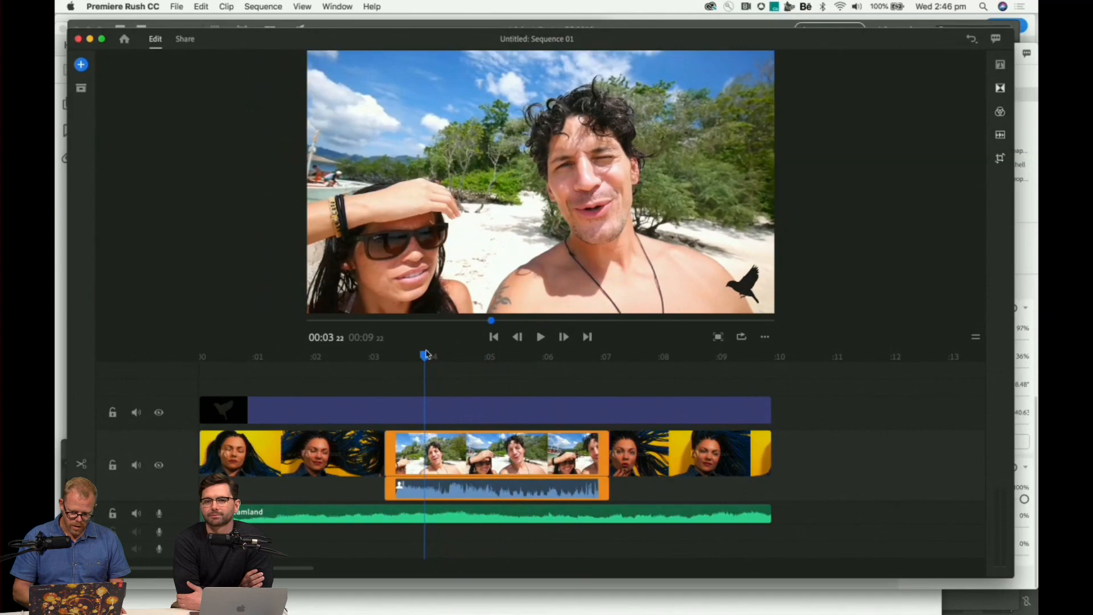
click(570, 356)
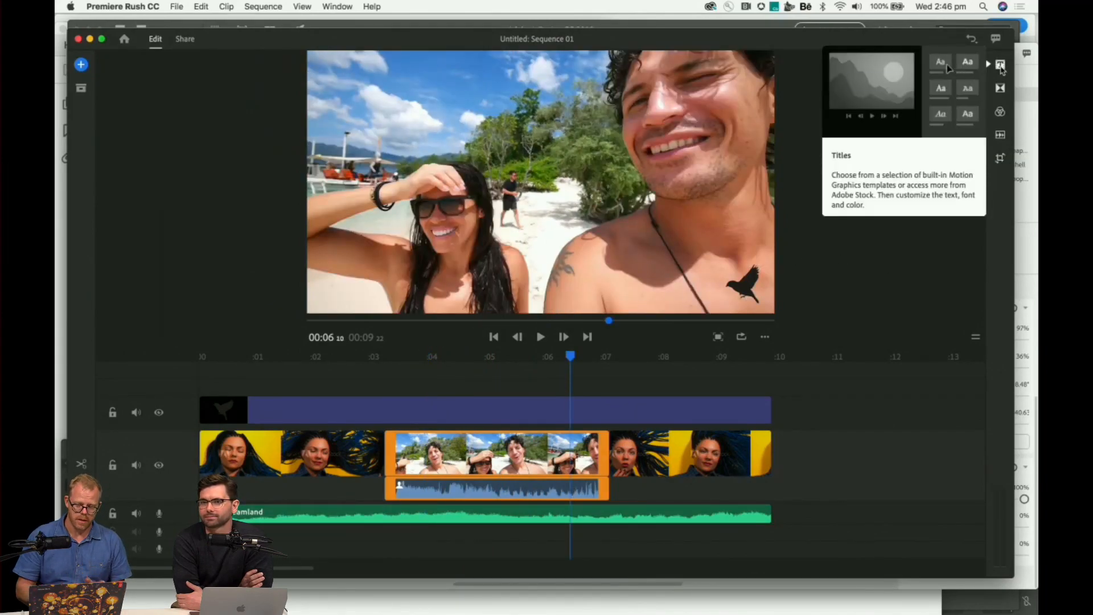
click(1001, 136)
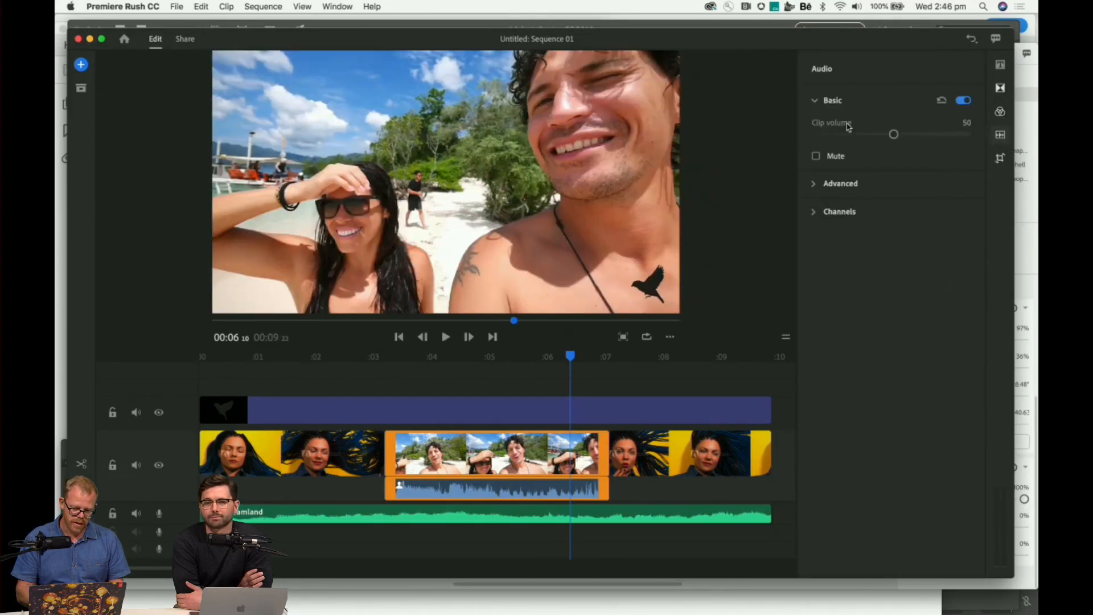
click(818, 184)
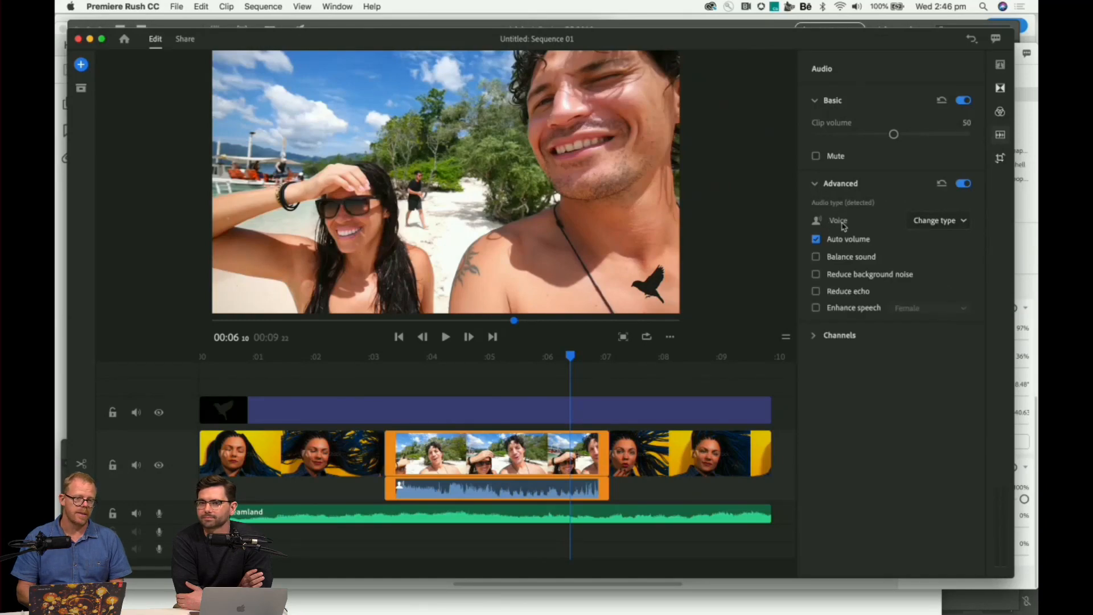
click(940, 226)
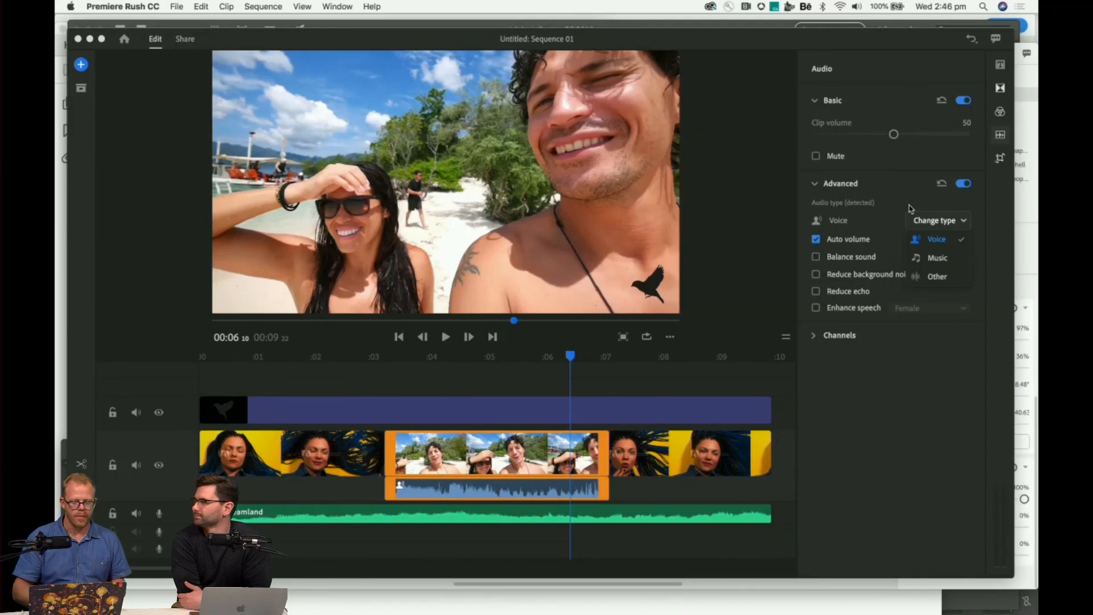
click(940, 209)
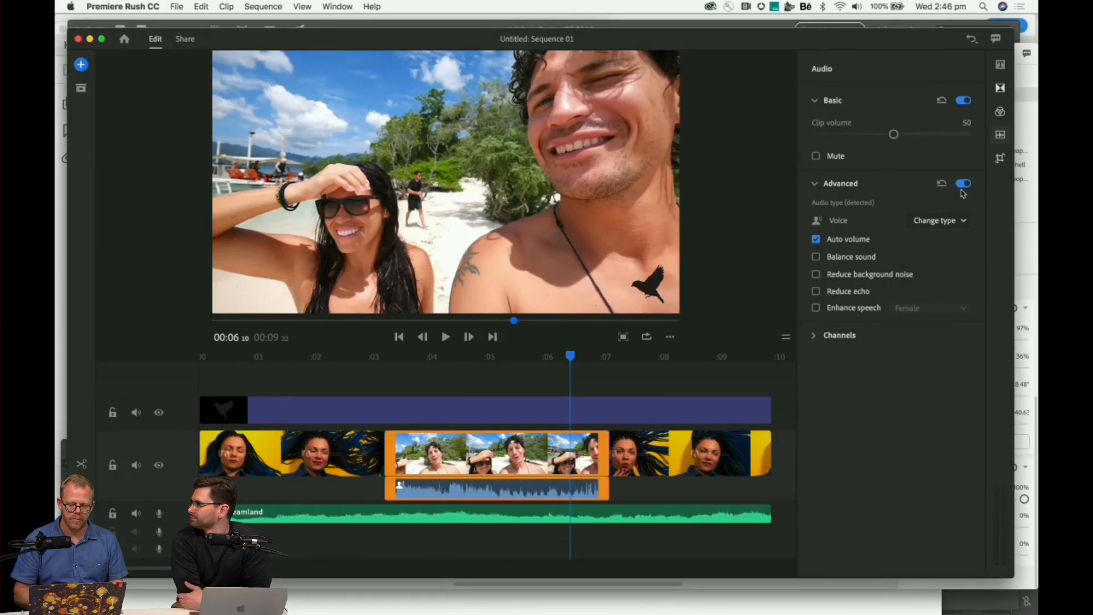
click(1002, 159)
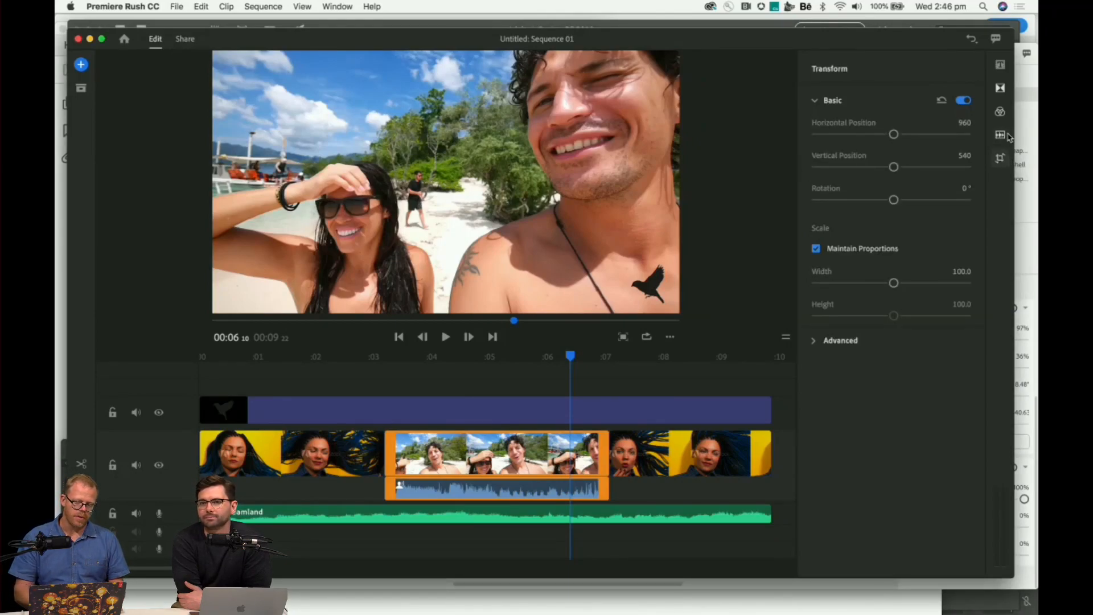
click(1000, 135)
click(528, 494)
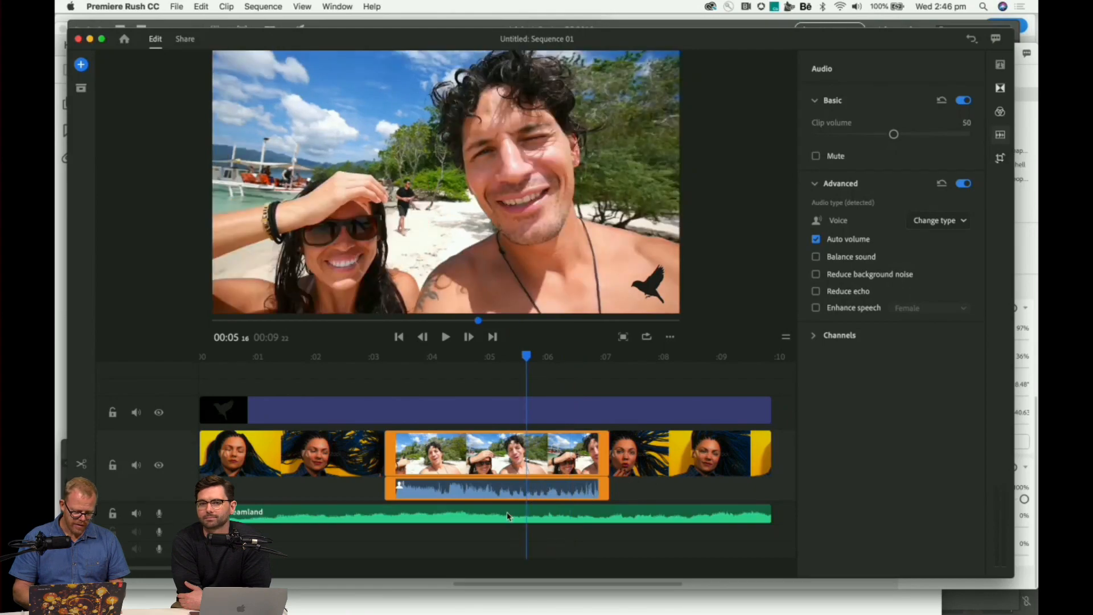
Play the sequence from just before the Beach Selfie clip, and enable Auto duck for the Dreamland music clip.
click(445, 520)
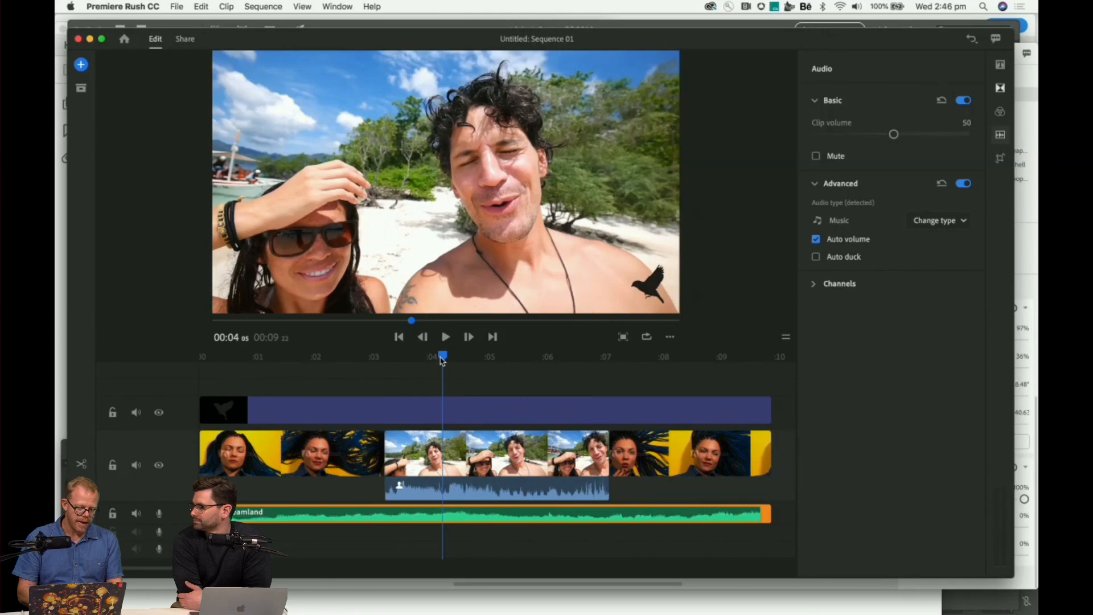
drag(443, 359, 357, 373)
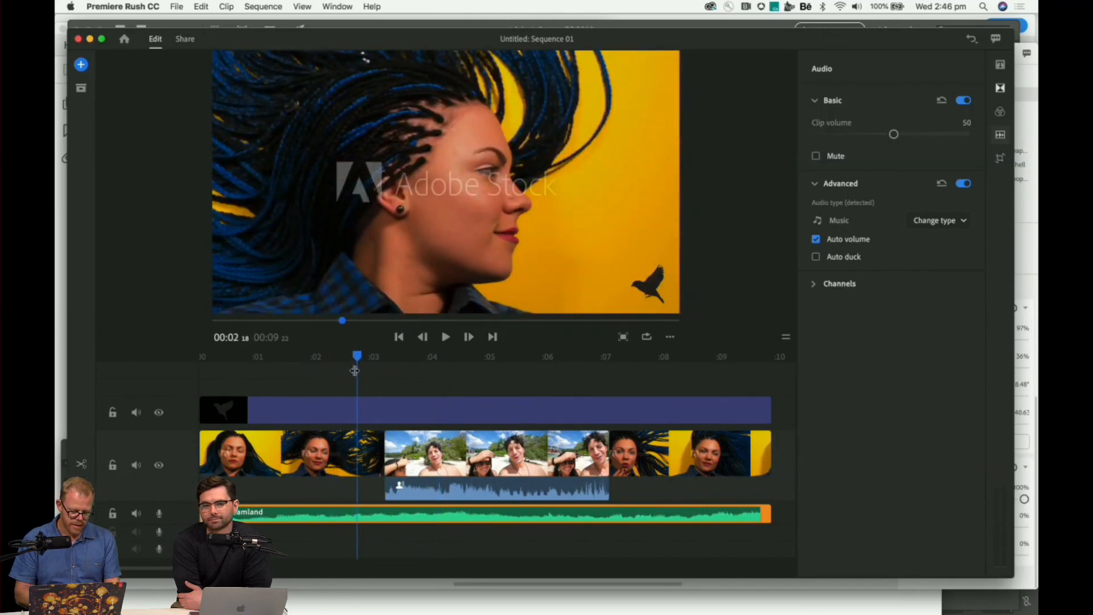
key(space)
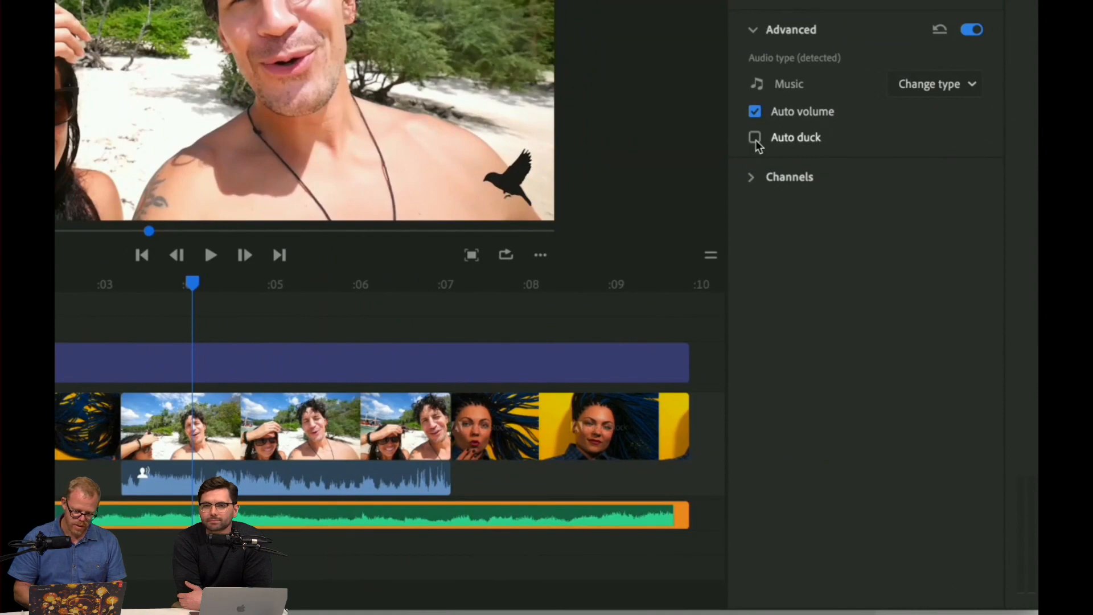
click(756, 141)
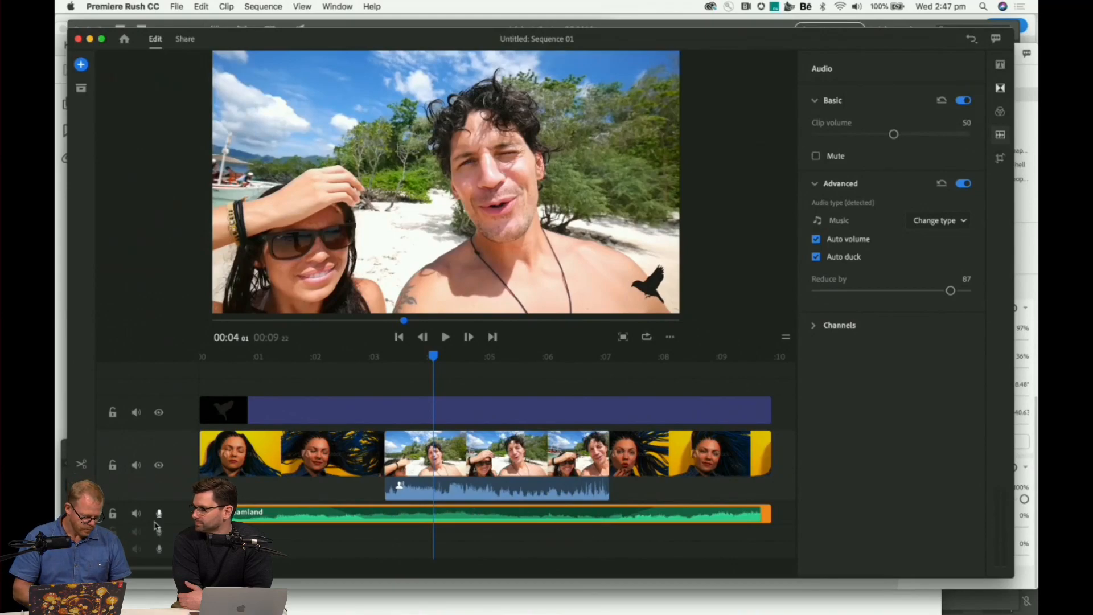
Expand the Dreamland track to inspect its ducking under the Beach Selfie clip, and expand the Beach Selfie audio again.
double_click(183, 513)
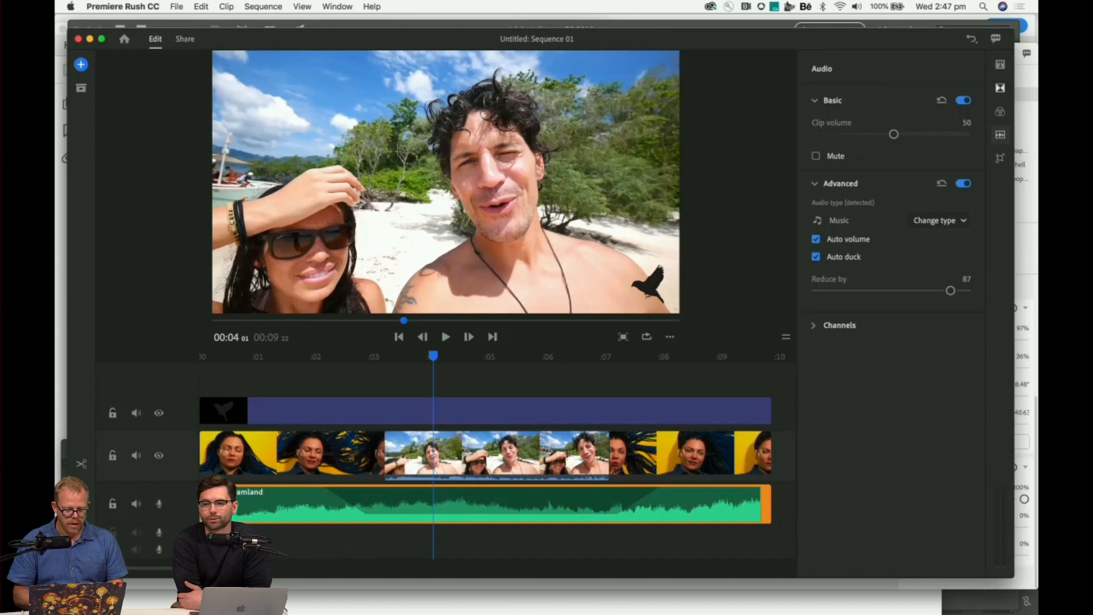
click(357, 467)
click(478, 471)
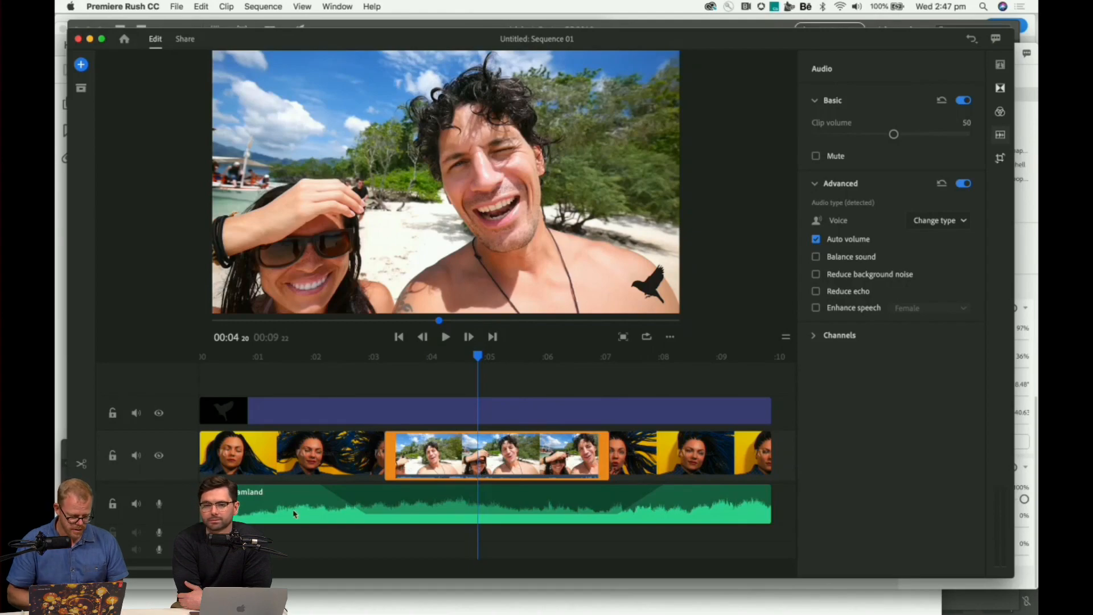
double_click(467, 468)
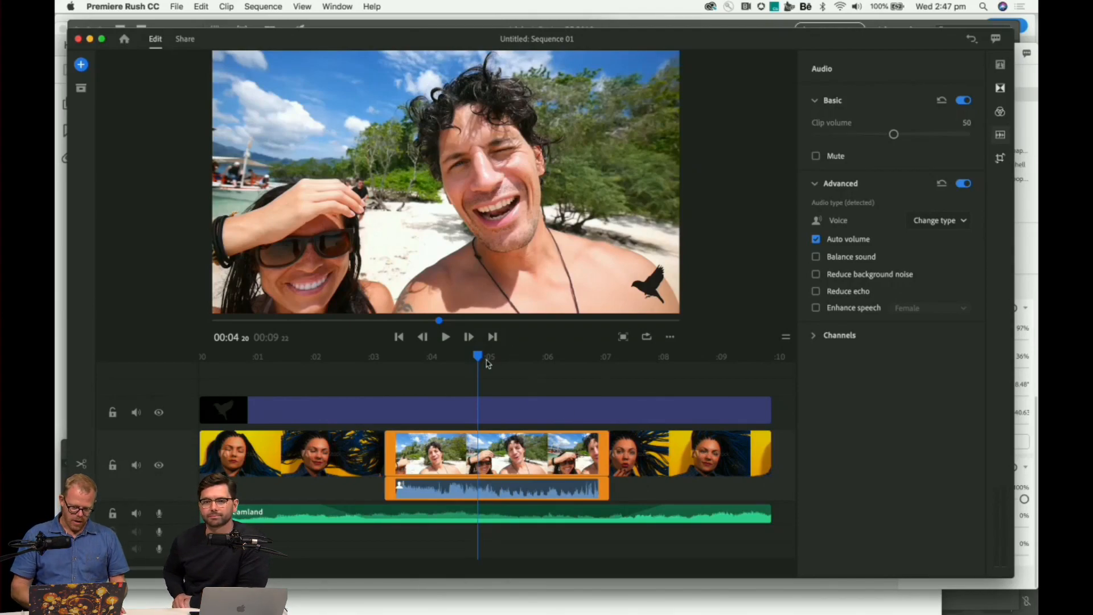
Apply the Cross Dissolve transition to the first segment of the main video, before the Beach Selfie clip.
click(332, 377)
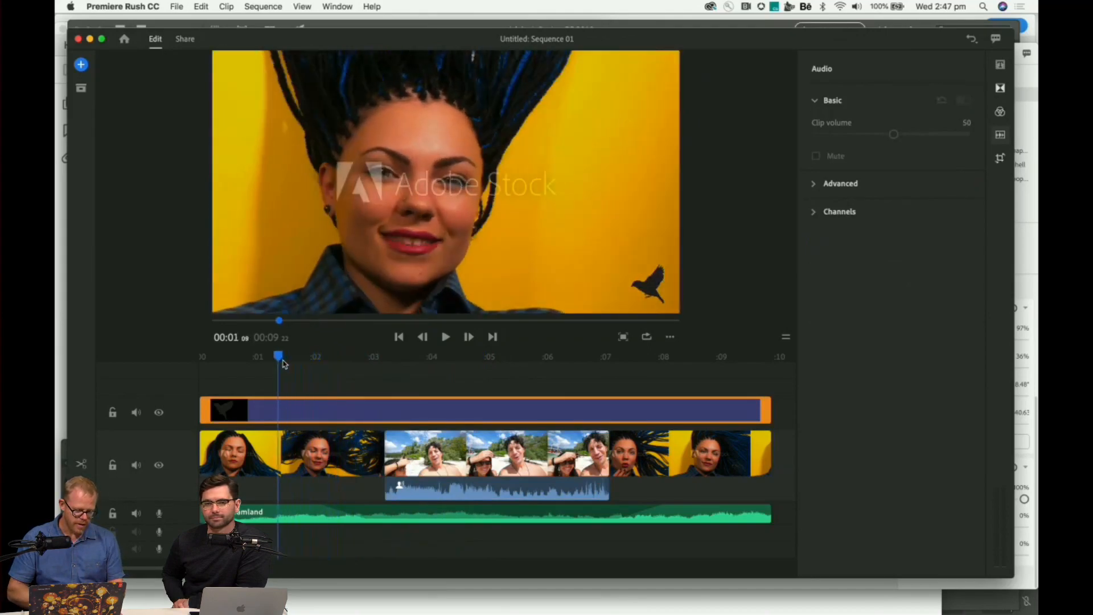
click(361, 452)
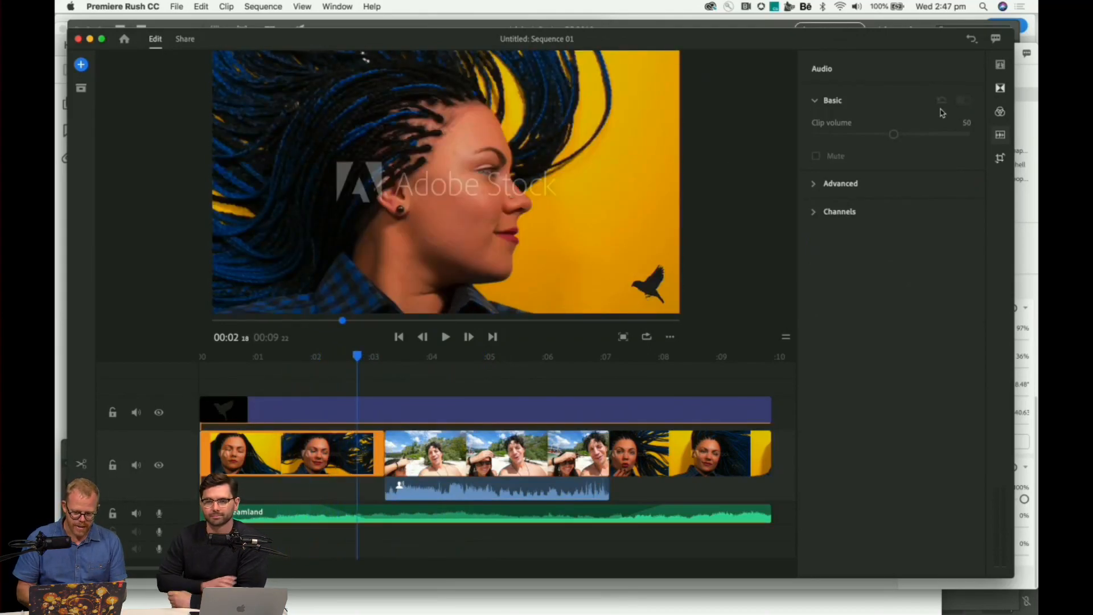
click(1000, 87)
click(1000, 86)
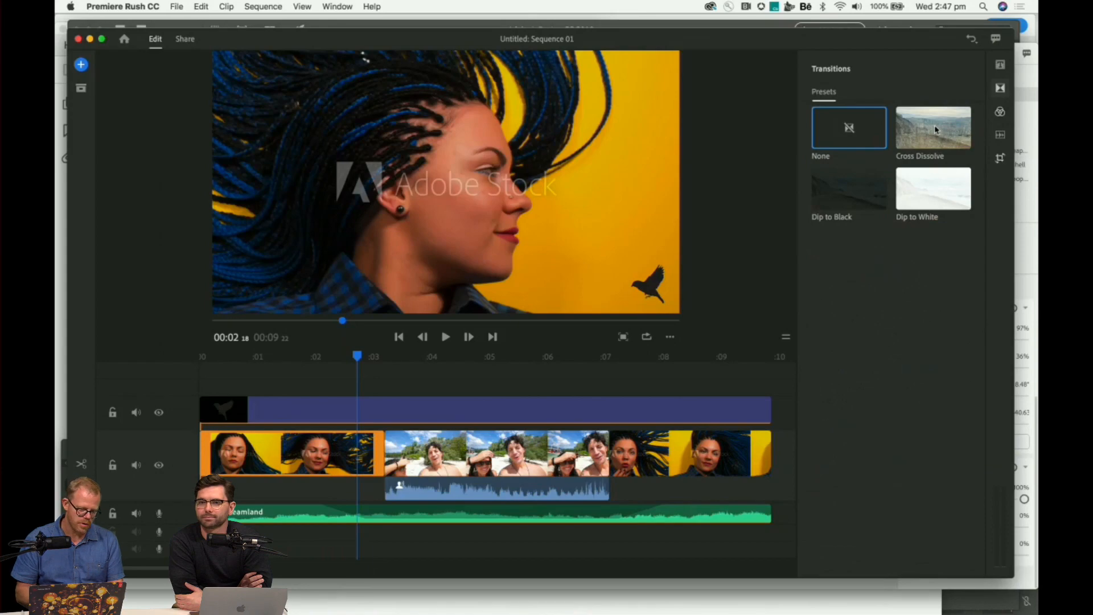
click(935, 130)
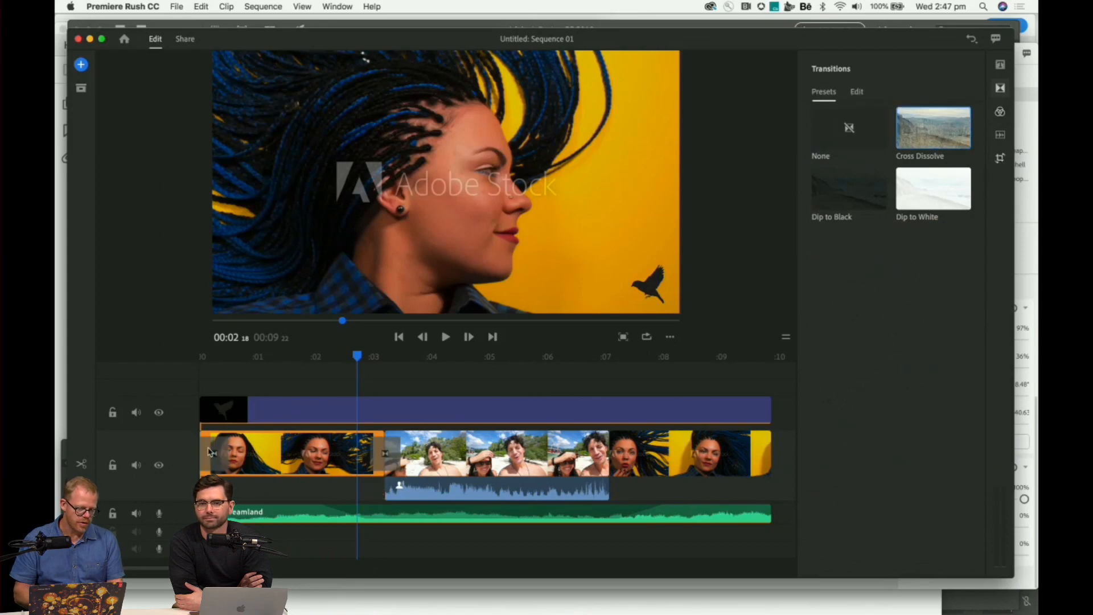
Try a duration of 1.72 sec for the Cross Dissolve leading into the Beach Selfie clip, and undo the change.
click(387, 449)
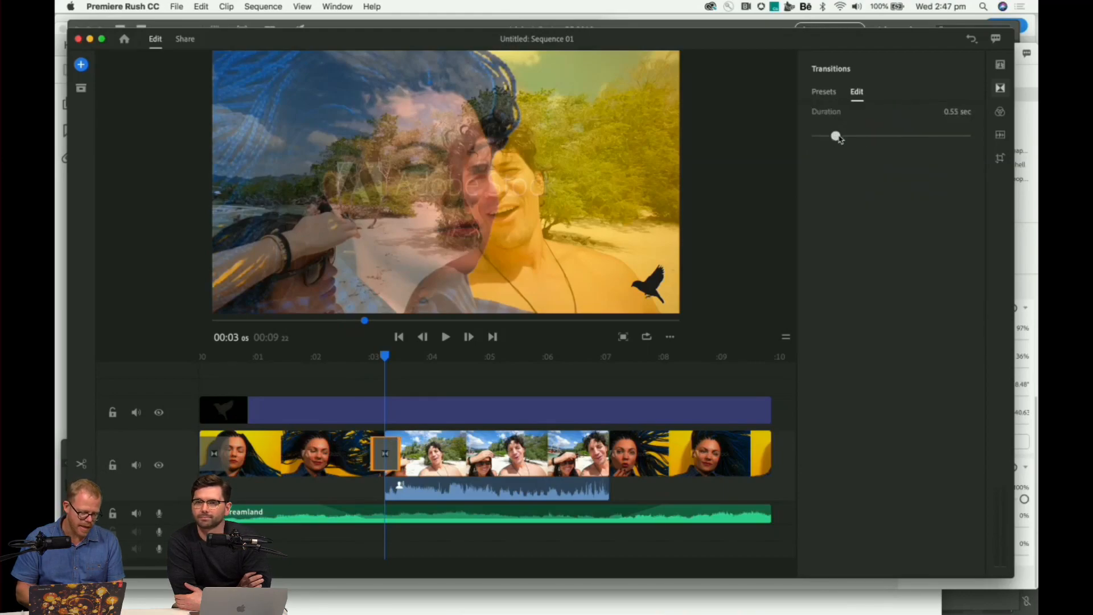
drag(835, 137, 899, 143)
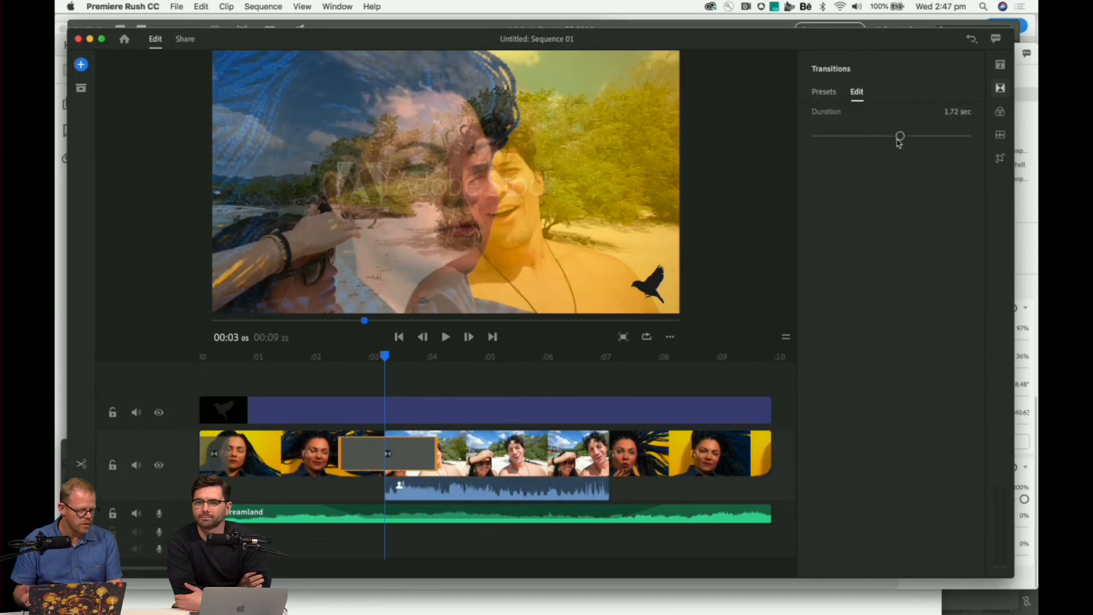
key(super+z)
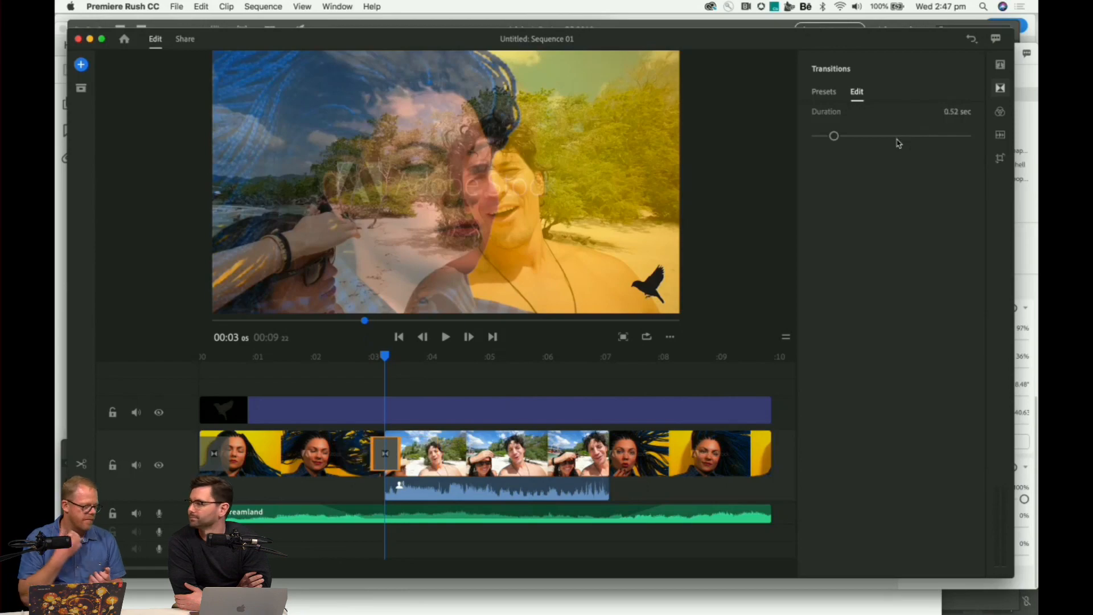
Add a Cross Dissolve at the end of the Dreamland music clip, and play the sequence to check the ending.
click(420, 488)
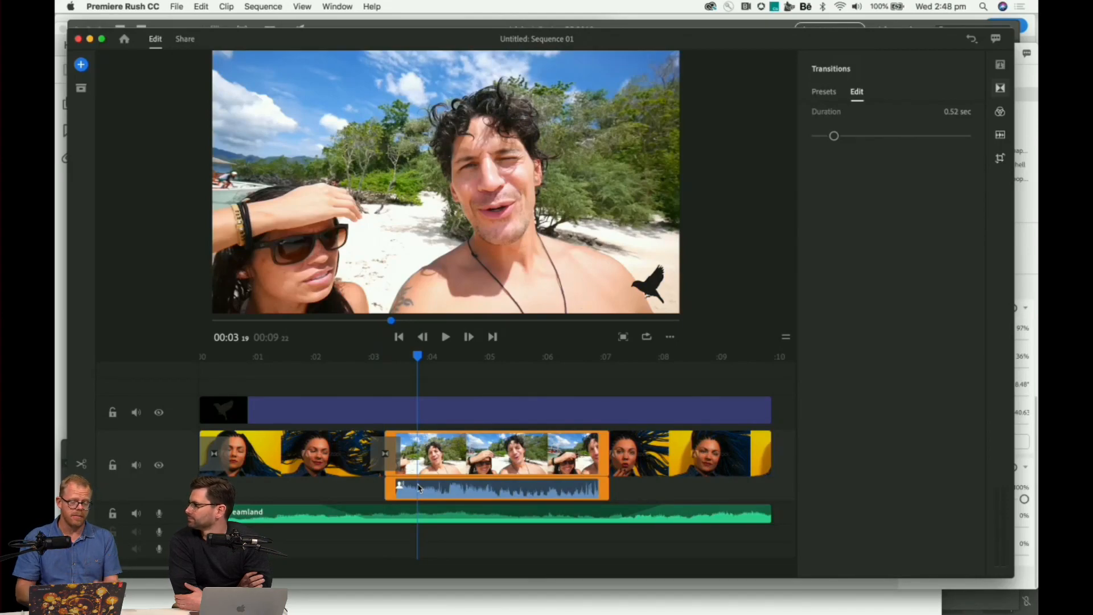
click(746, 516)
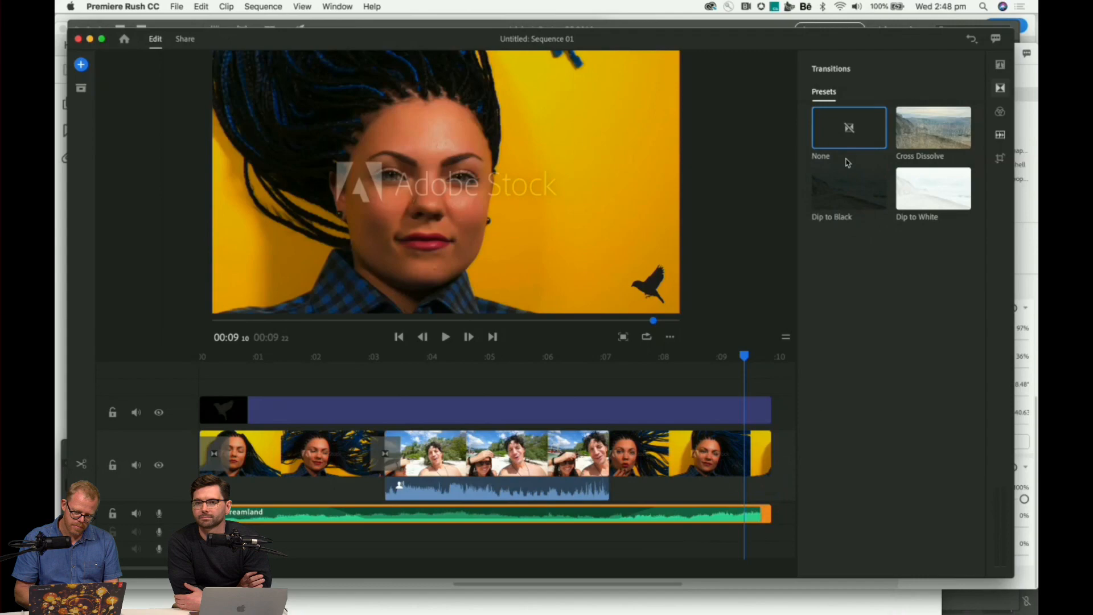
mouse_move(769, 515)
mouse_down()
mouse_move(749, 522)
mouse_move(765, 516)
mouse_up()
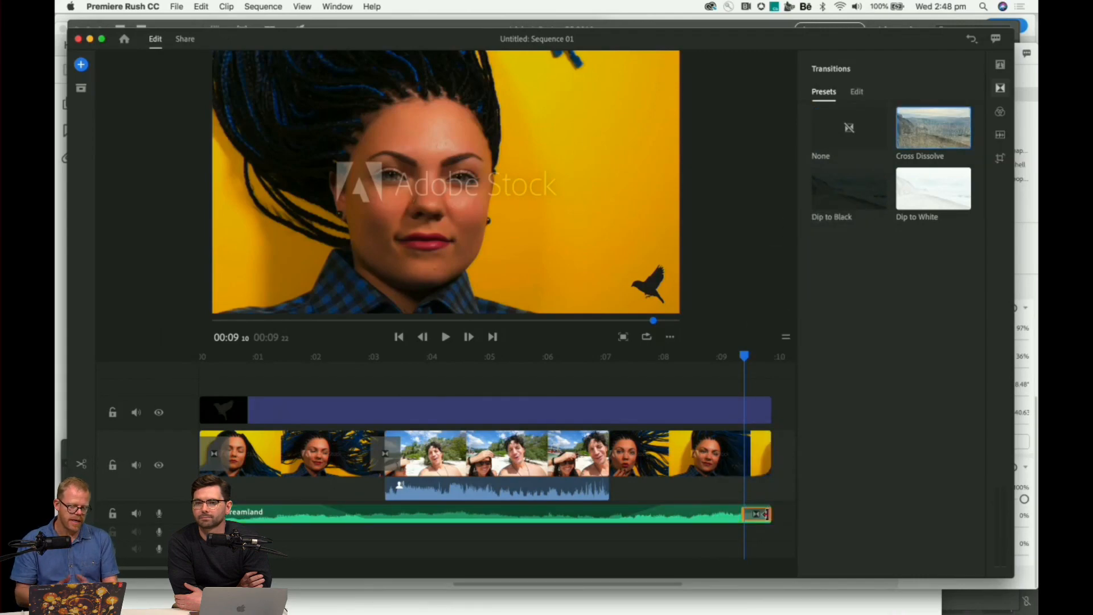
click(767, 513)
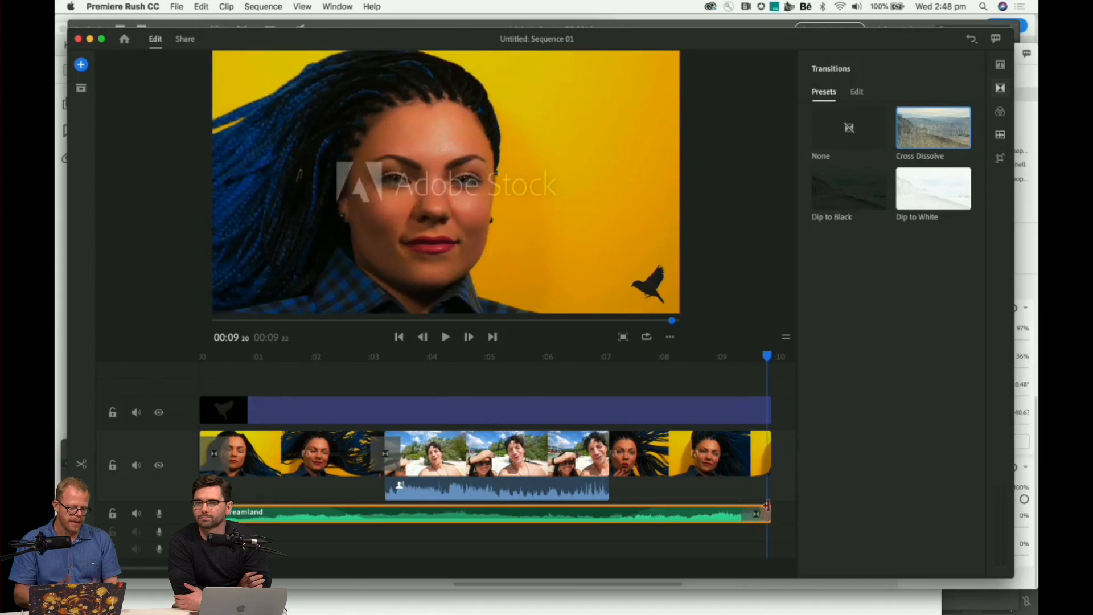
drag(767, 357, 739, 357)
key(space)
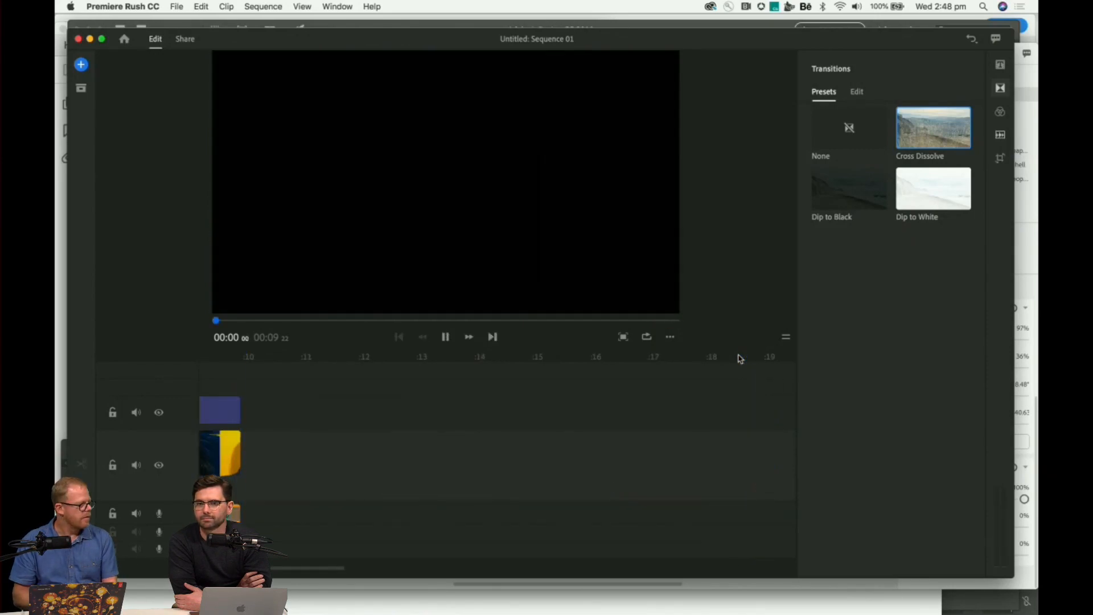
key(space)
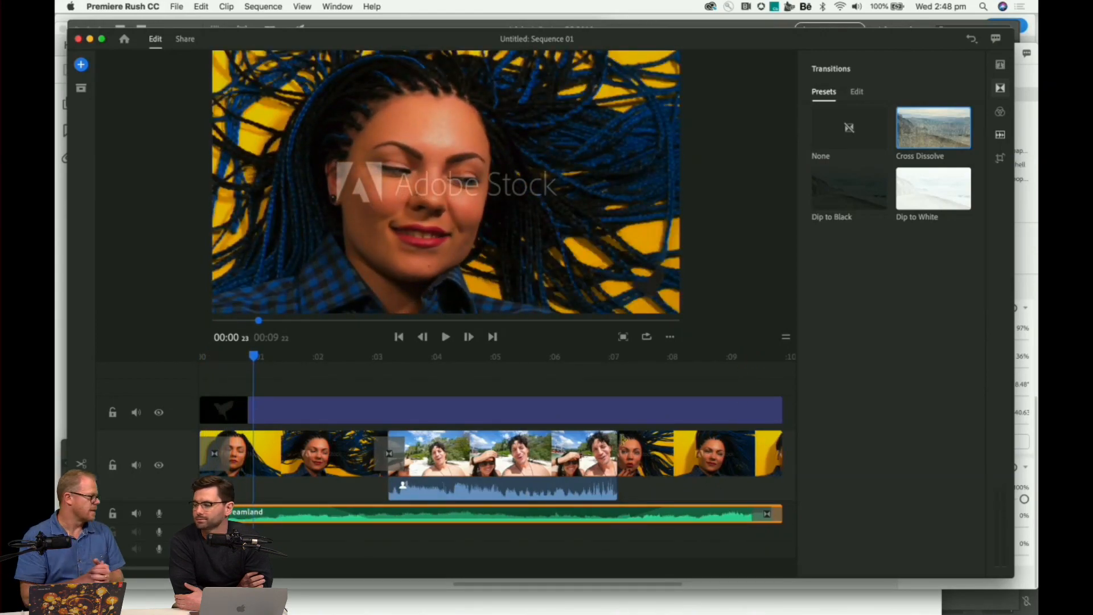
Apply the Cross Dissolve transition to the whole Beach Selfie clip, including its end and its audio.
click(591, 453)
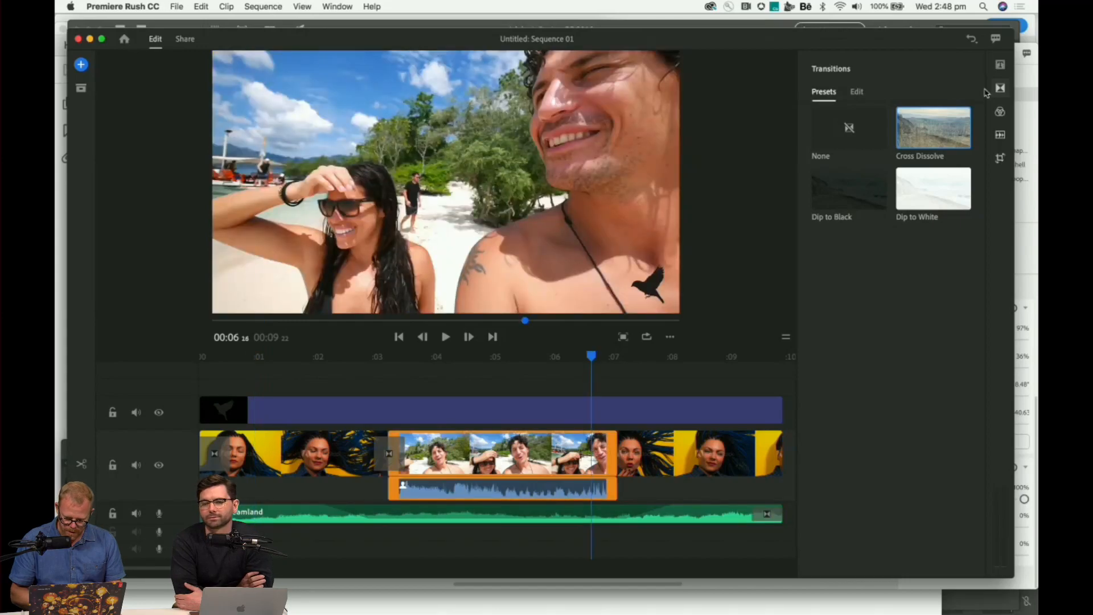
click(945, 146)
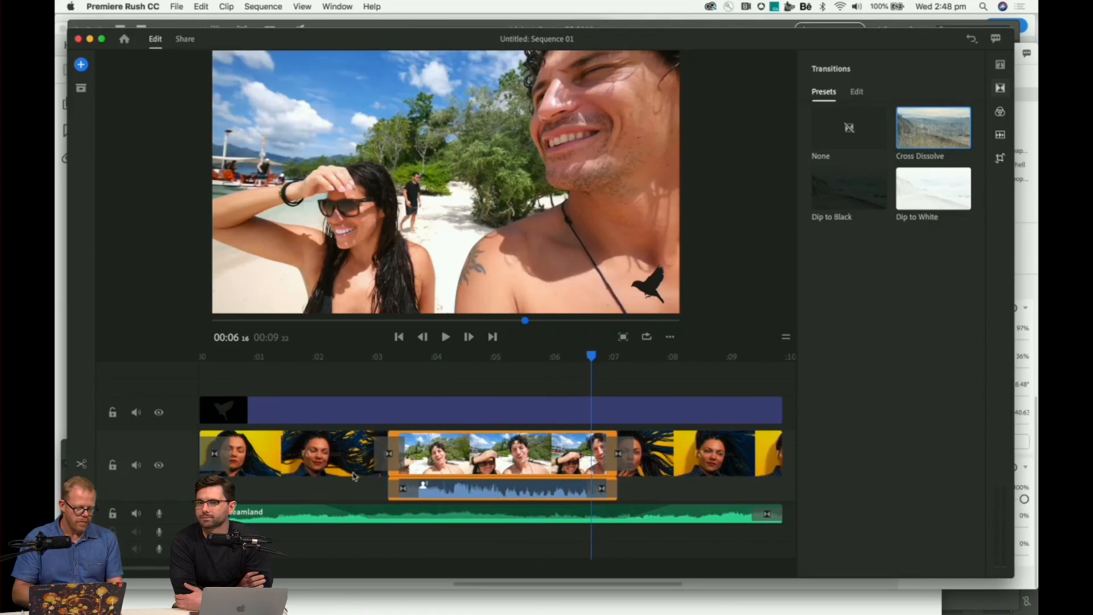
Try the SL Noir 2 and Cinematic color presets on the Beach Selfie clip.
click(471, 453)
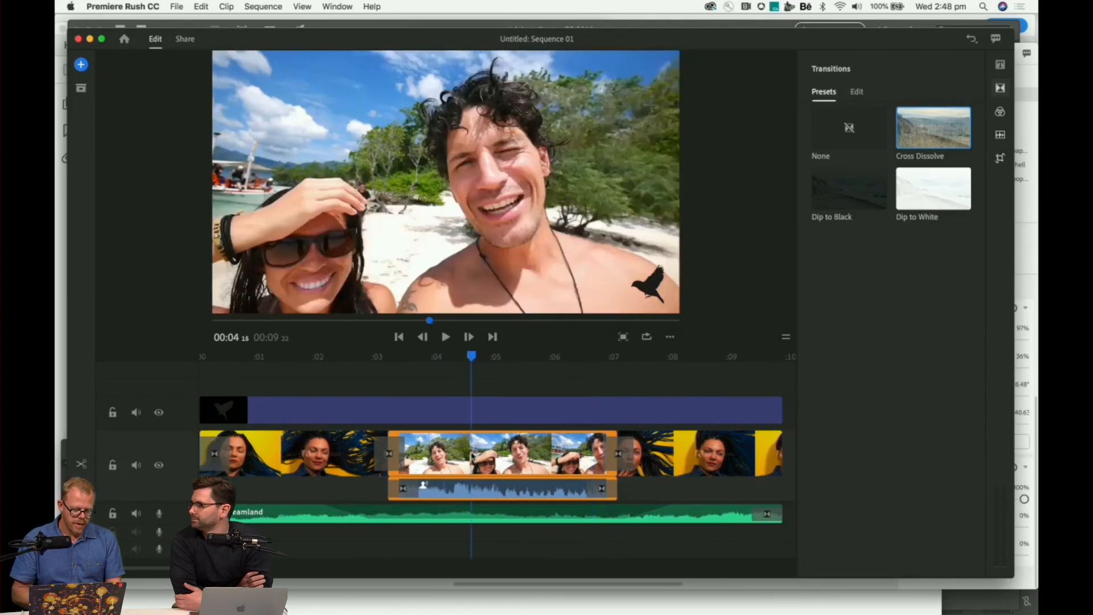
click(1004, 114)
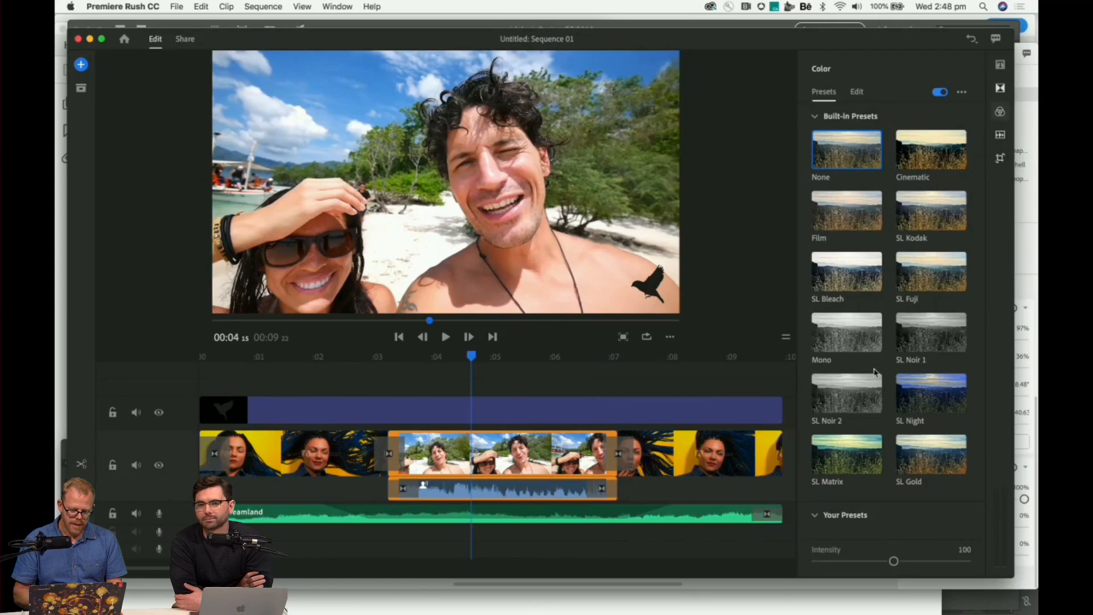
click(827, 391)
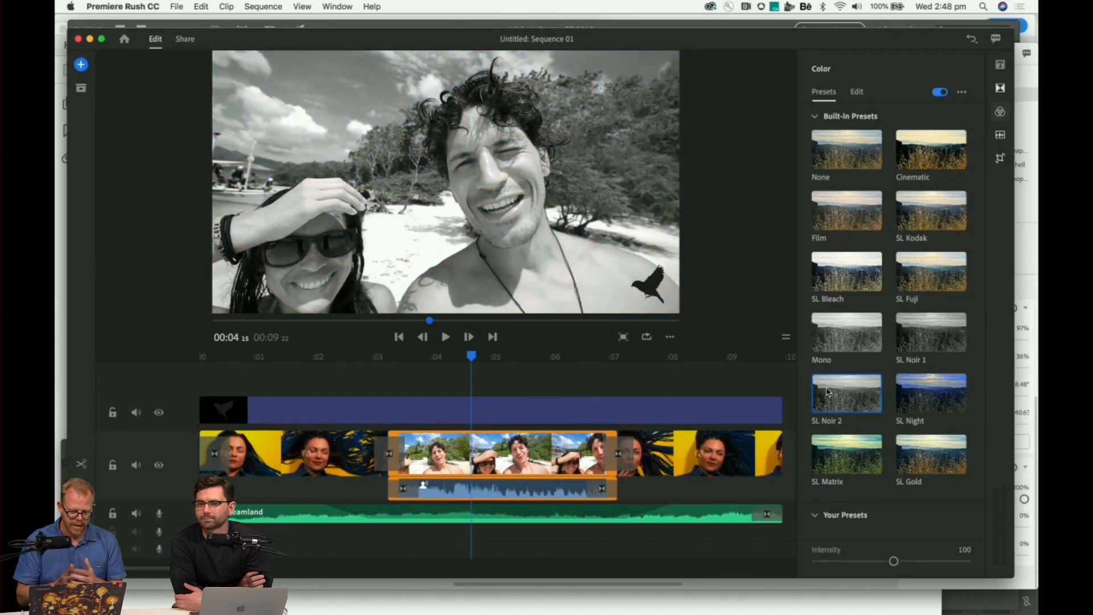
click(935, 159)
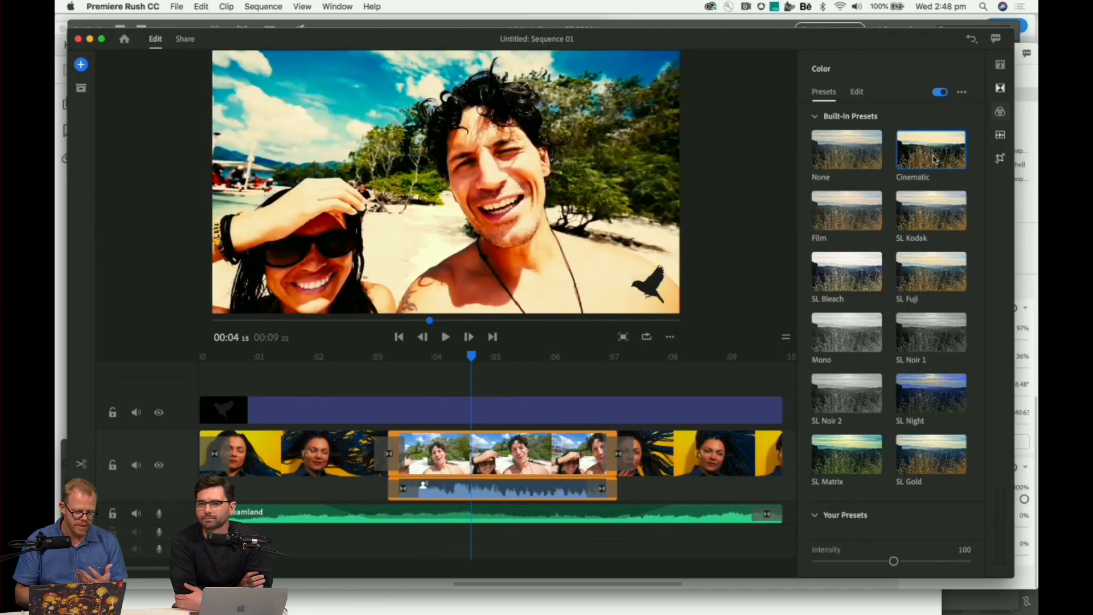
Try Exposure 1.61, Temp 72 and Faded Film 54 on the Beach Selfie clip, and reset its color with the None preset.
click(856, 92)
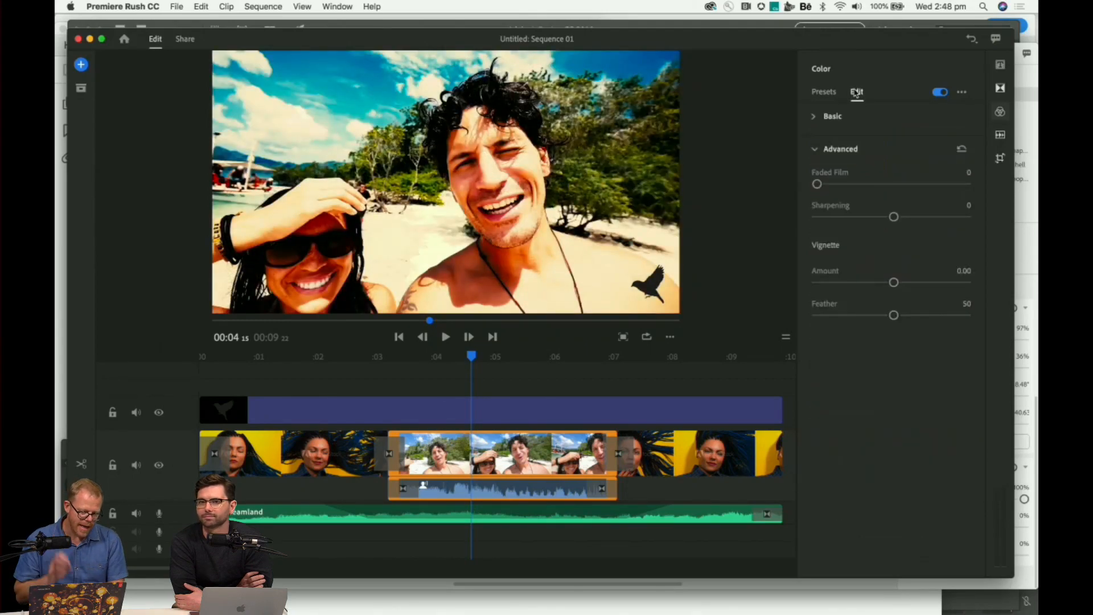
click(821, 122)
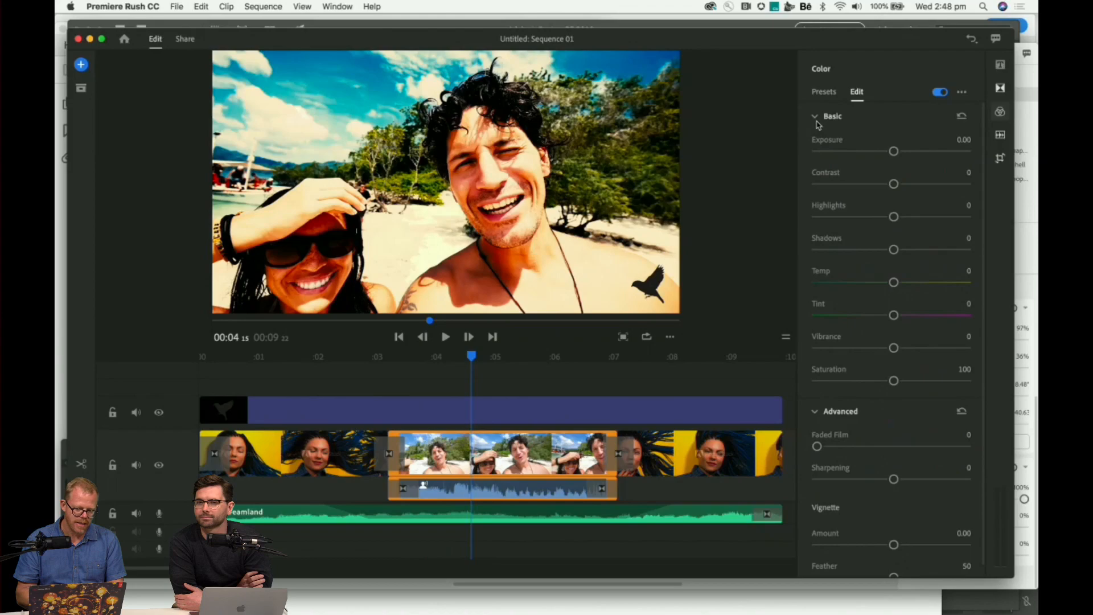
drag(893, 151, 918, 151)
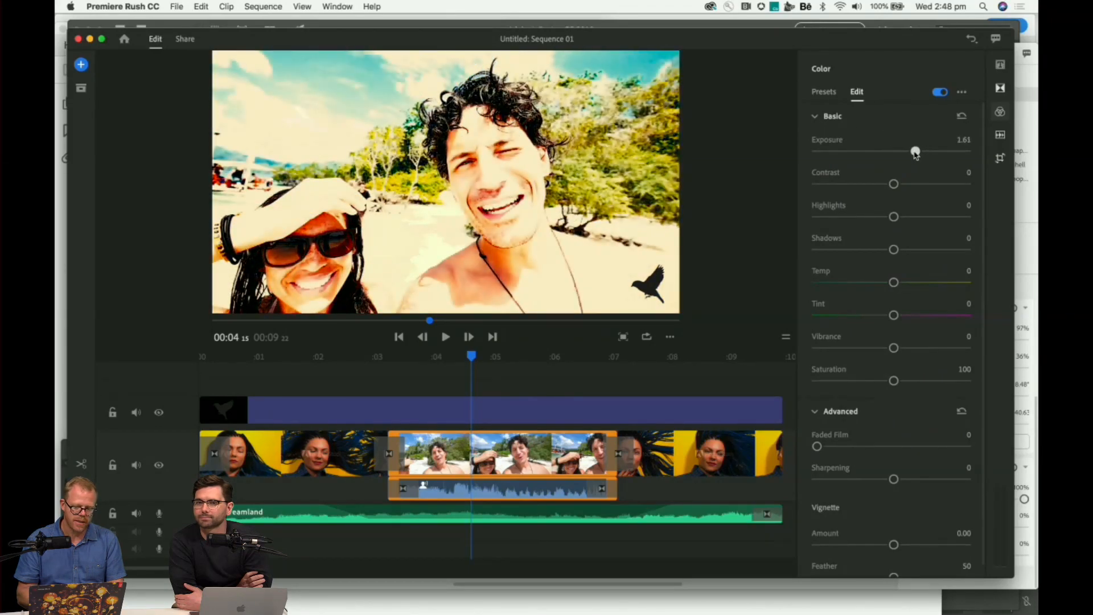
drag(893, 283, 949, 288)
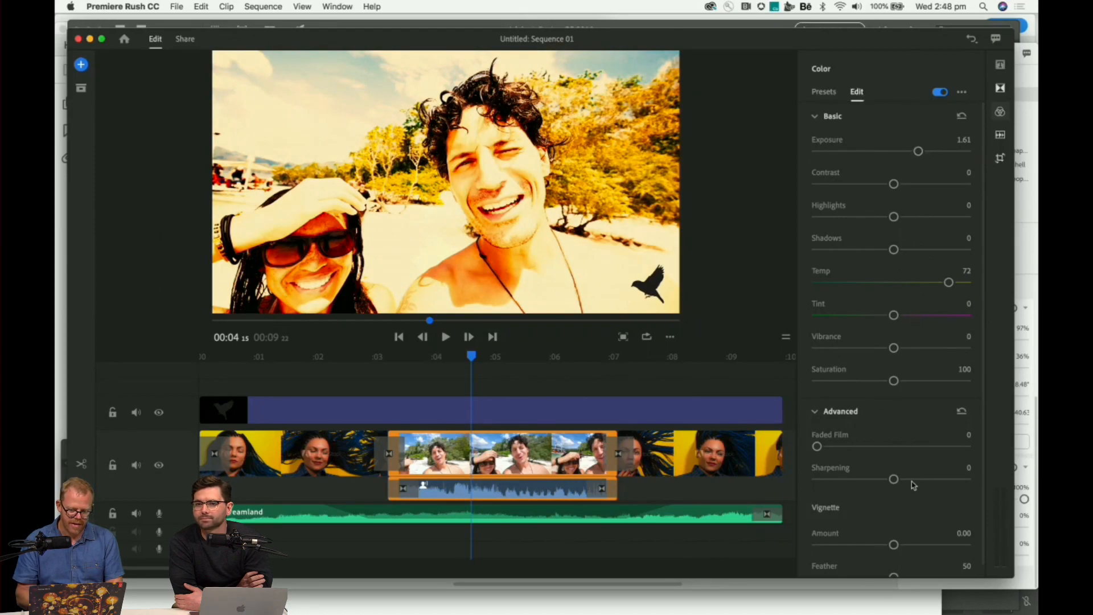
drag(817, 446, 900, 450)
scroll(897, 451, down, 2)
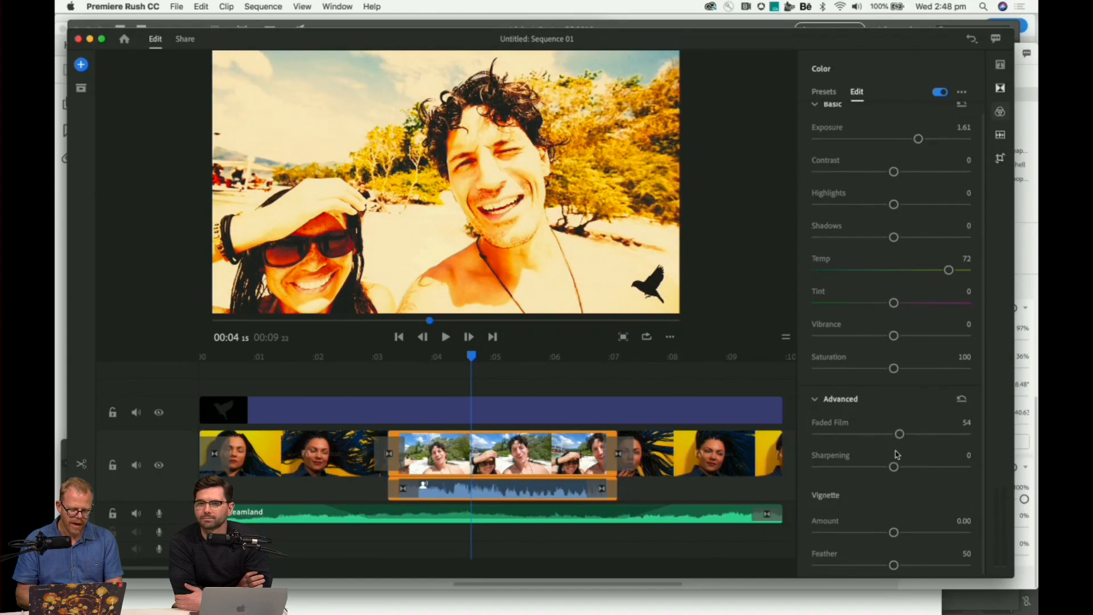
click(827, 95)
click(843, 151)
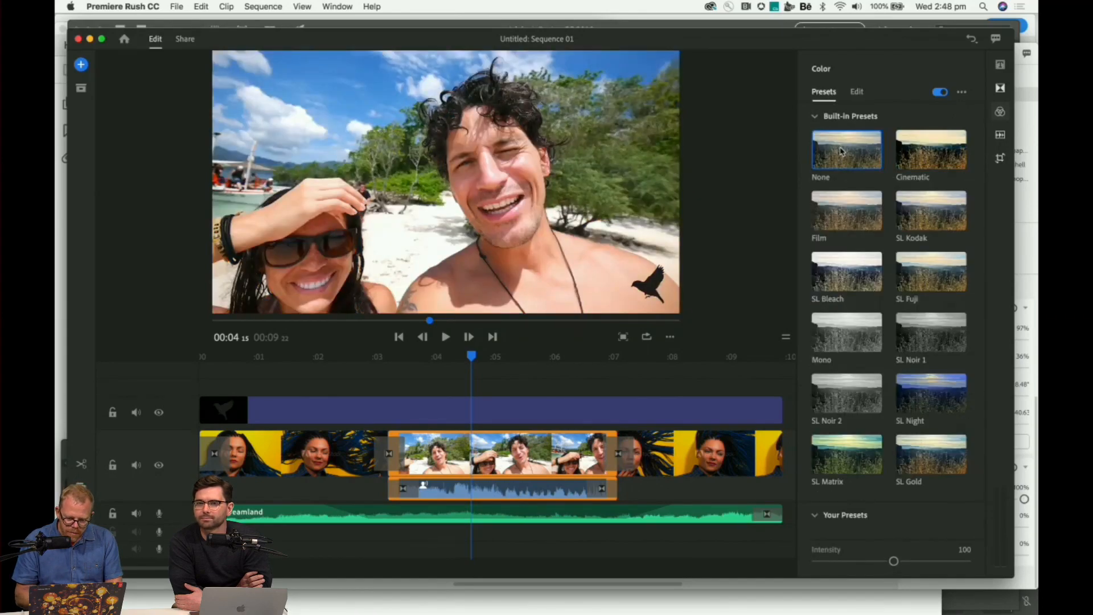
Grade the Beach Selfie clip manually with Temp 58 and Exposure 2.05.
click(858, 94)
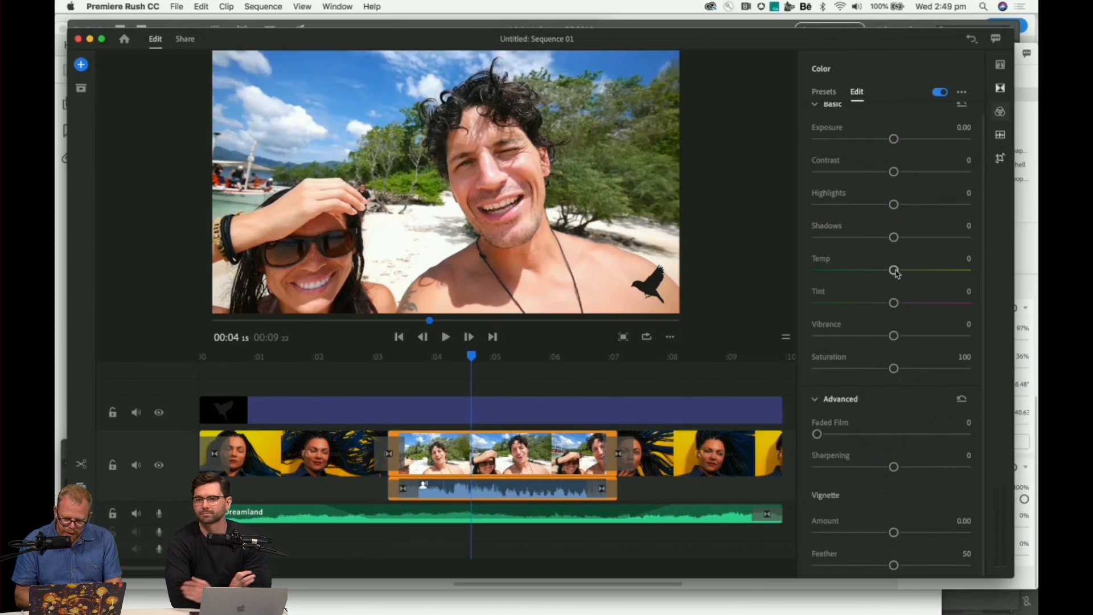
drag(894, 269, 938, 272)
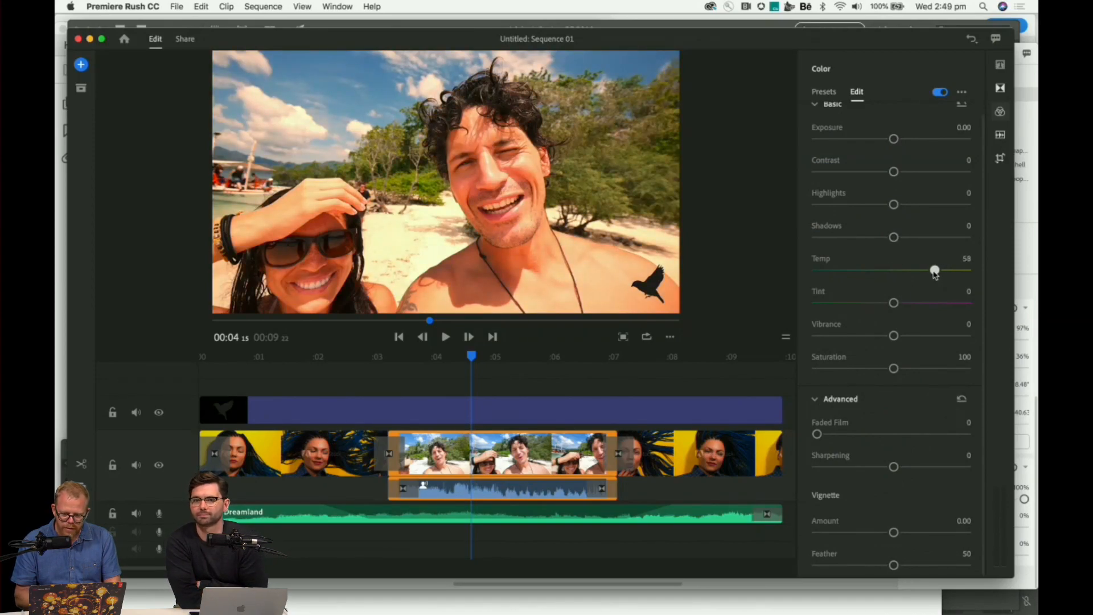
drag(894, 139, 921, 141)
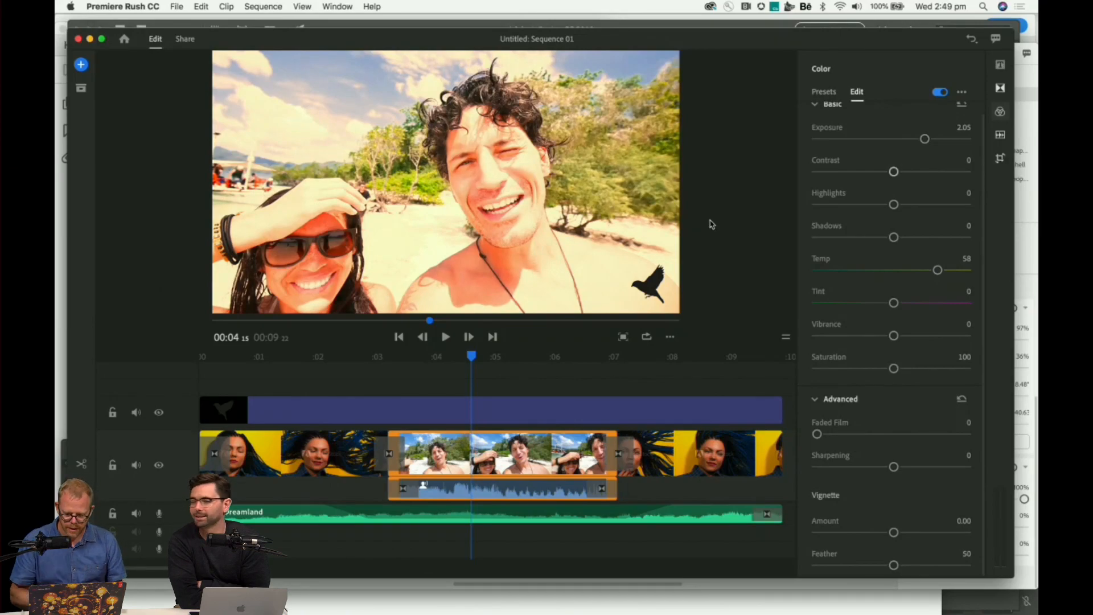
click(826, 93)
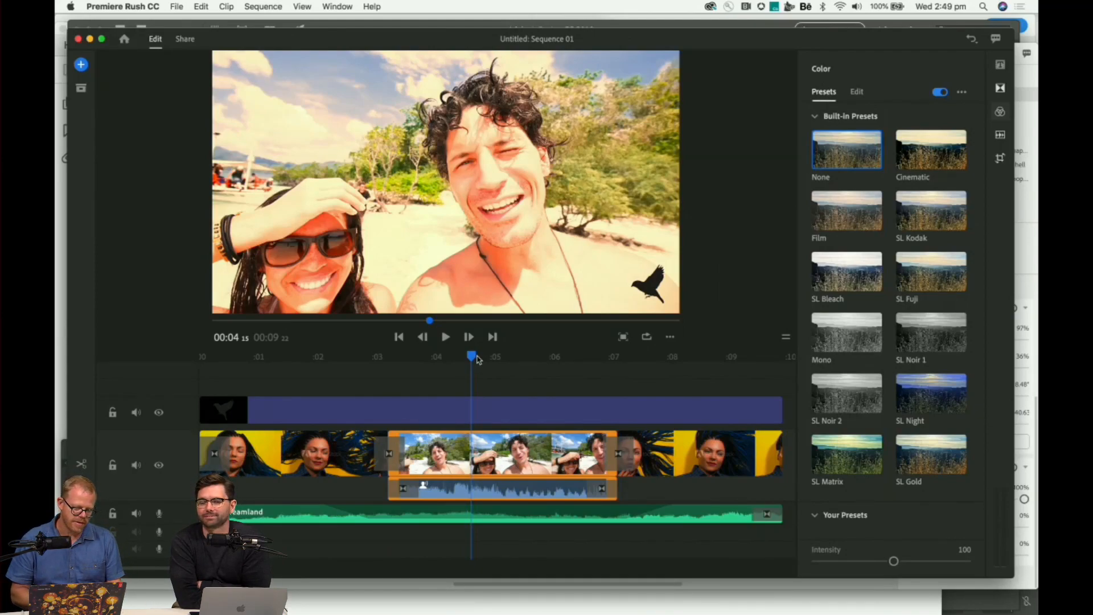
Compare the opening footage with the graded Beach Selfie clip, and show the extra options for its color settings.
drag(476, 357, 311, 378)
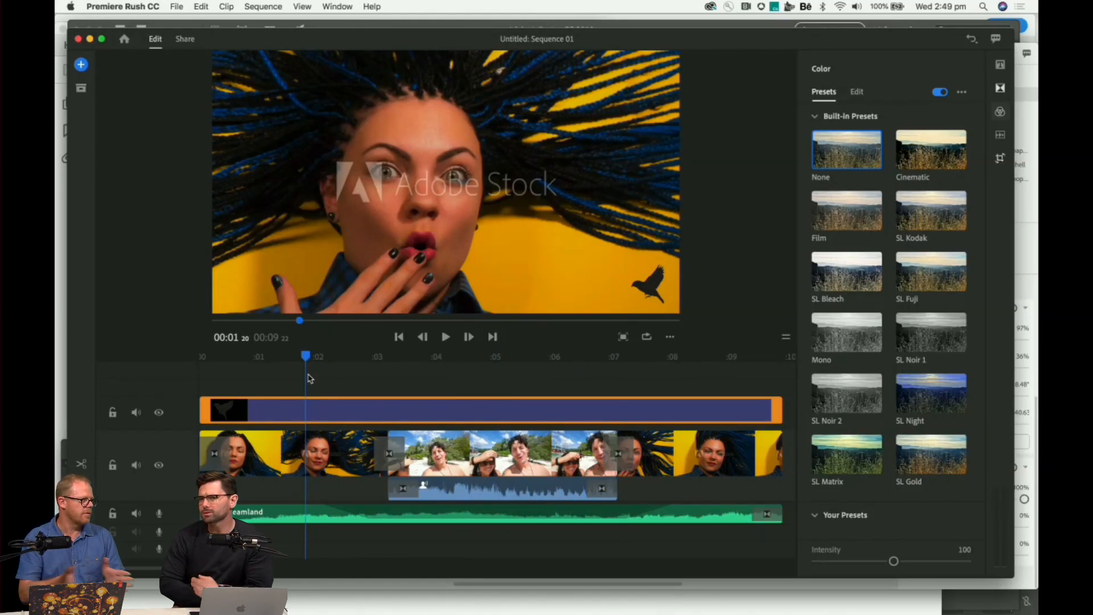
click(513, 468)
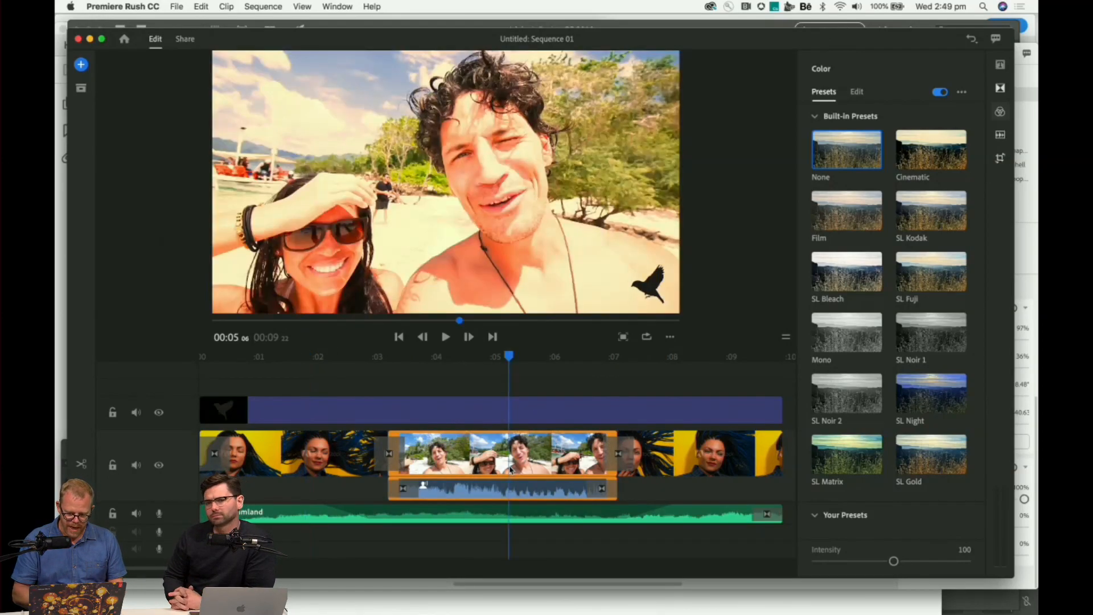
click(858, 92)
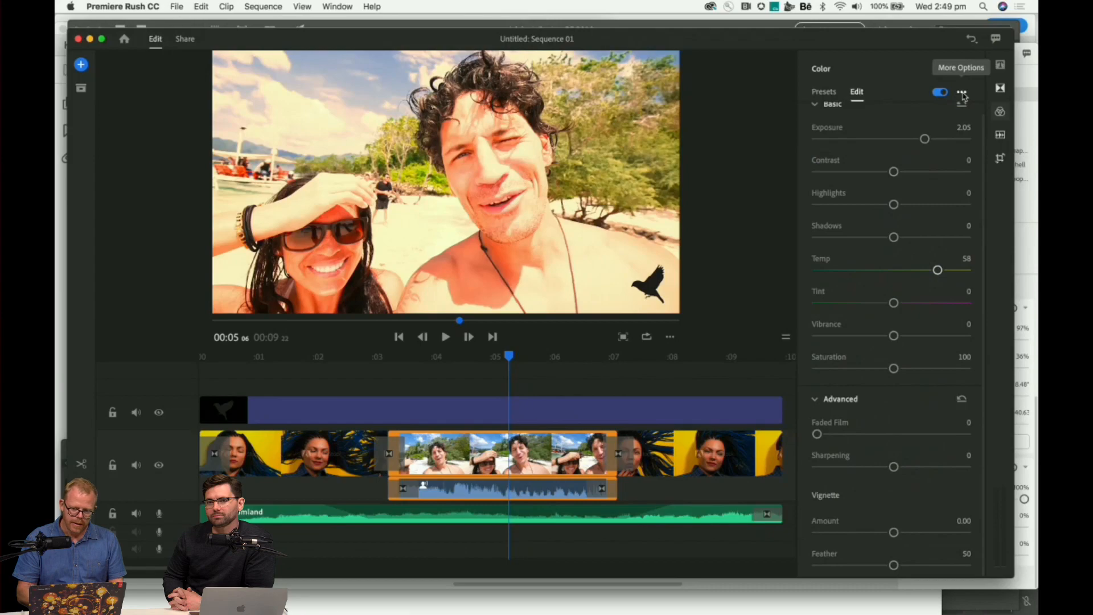
click(963, 93)
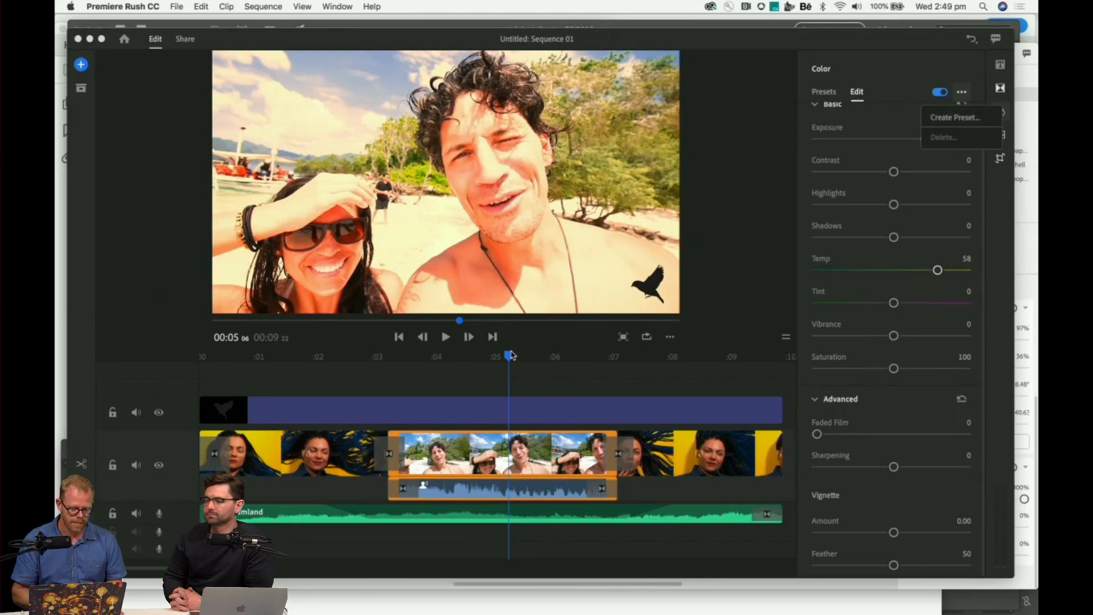
Move to the start of the sequence, and browse the title templates from all libraries.
drag(510, 354, 218, 379)
click(259, 412)
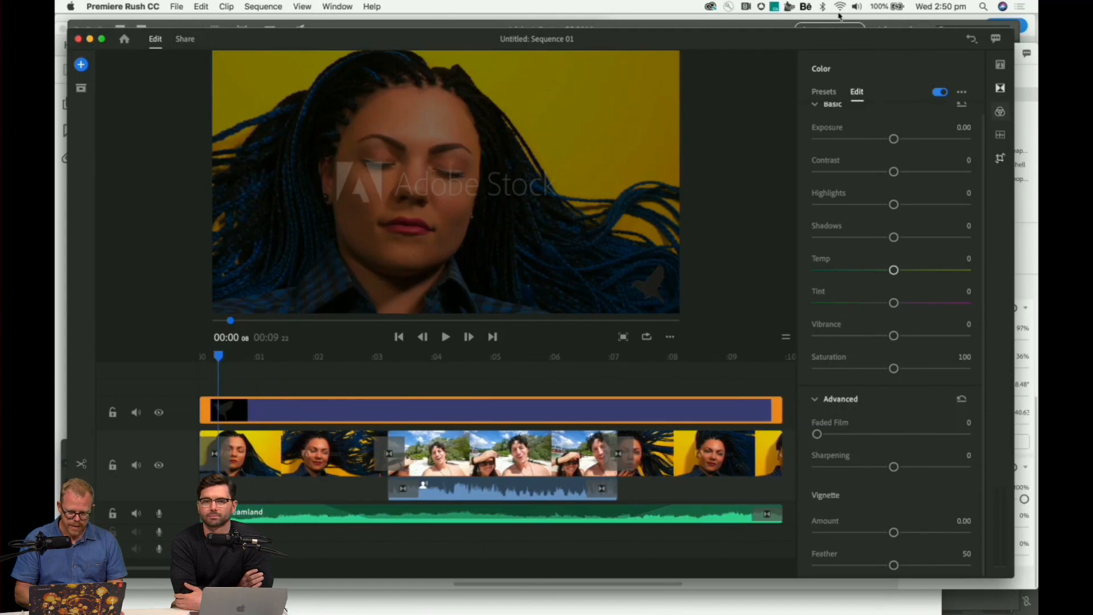
click(1000, 65)
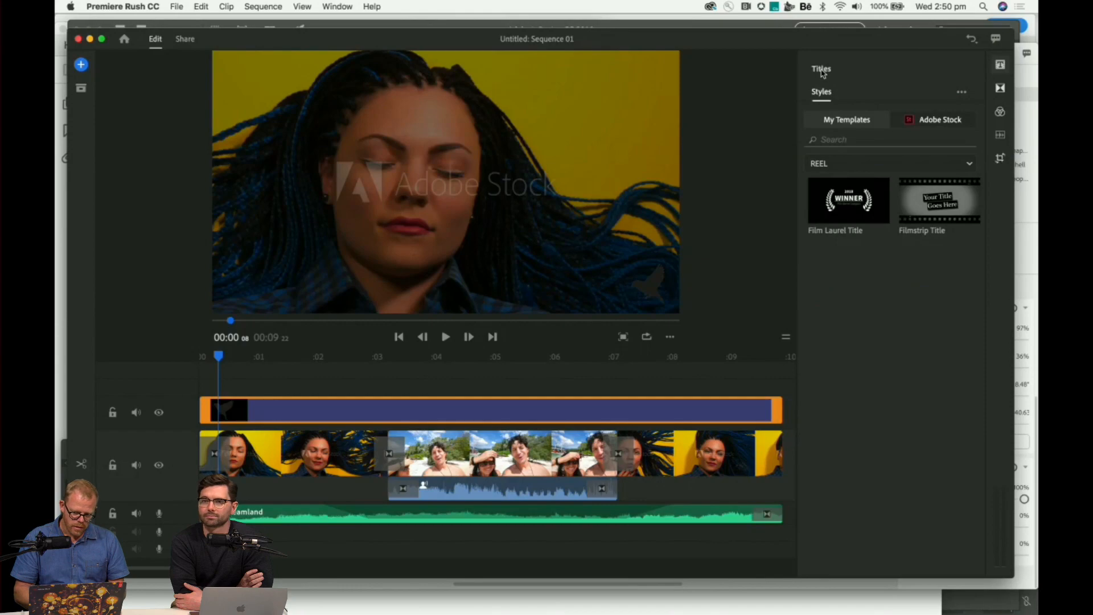
click(952, 165)
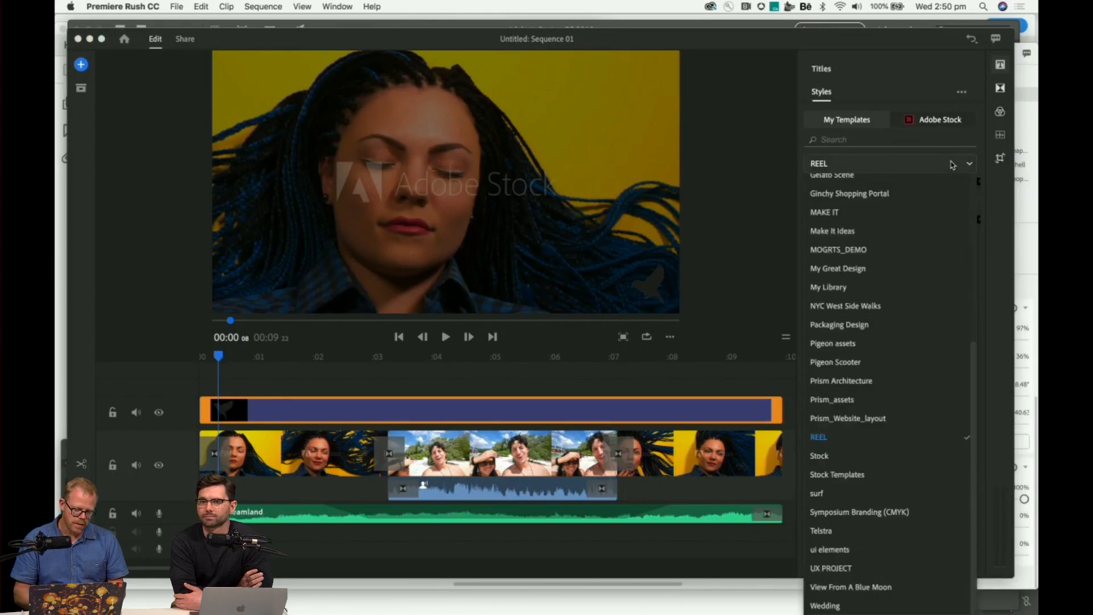
scroll(894, 199, up, 5)
click(848, 180)
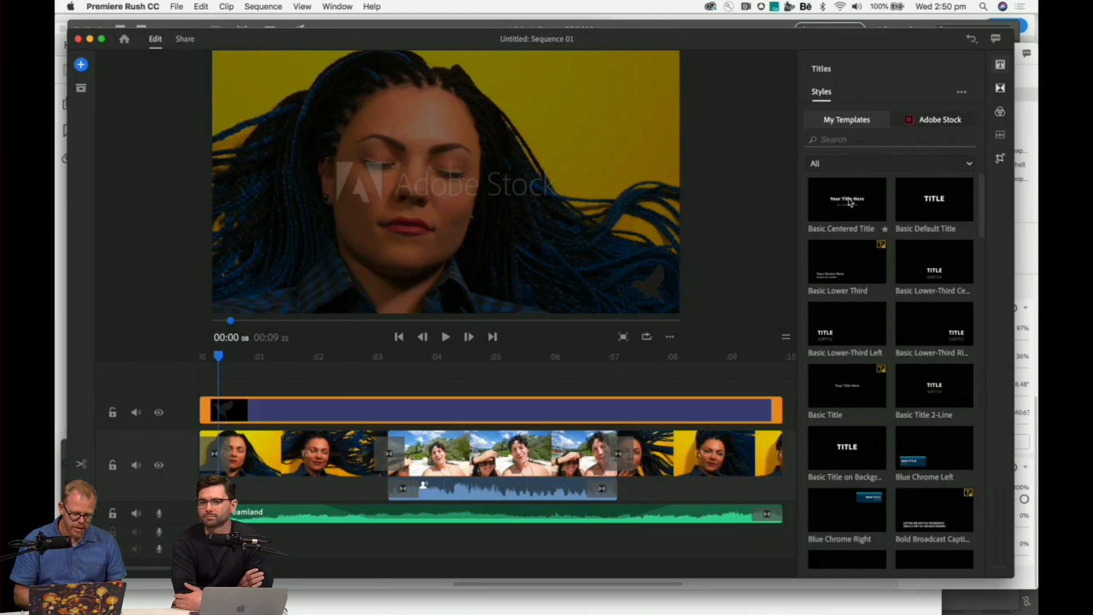
scroll(843, 526, down, 10)
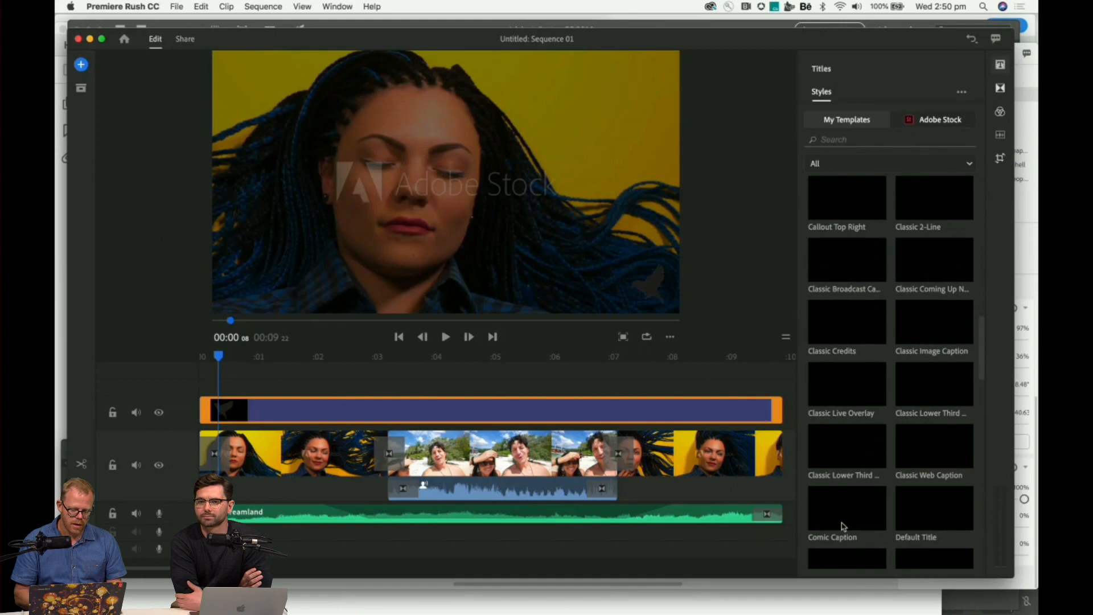
scroll(844, 526, down, 5)
Add the Film Laurel Title from the REEL library above the bird logo track, near the start of the sequence.
click(952, 165)
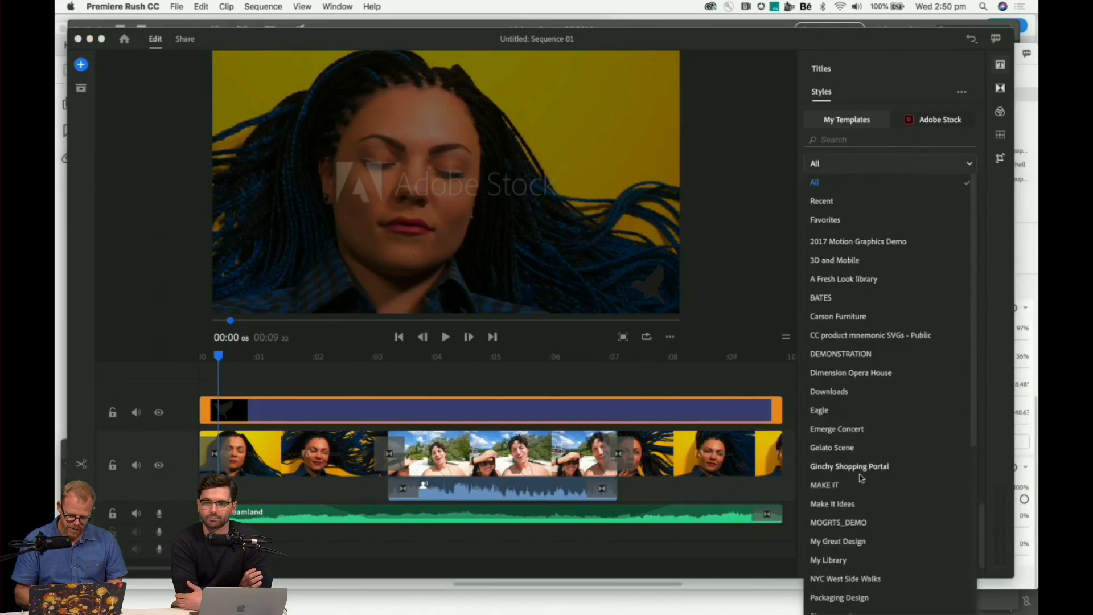
scroll(847, 411, down, 5)
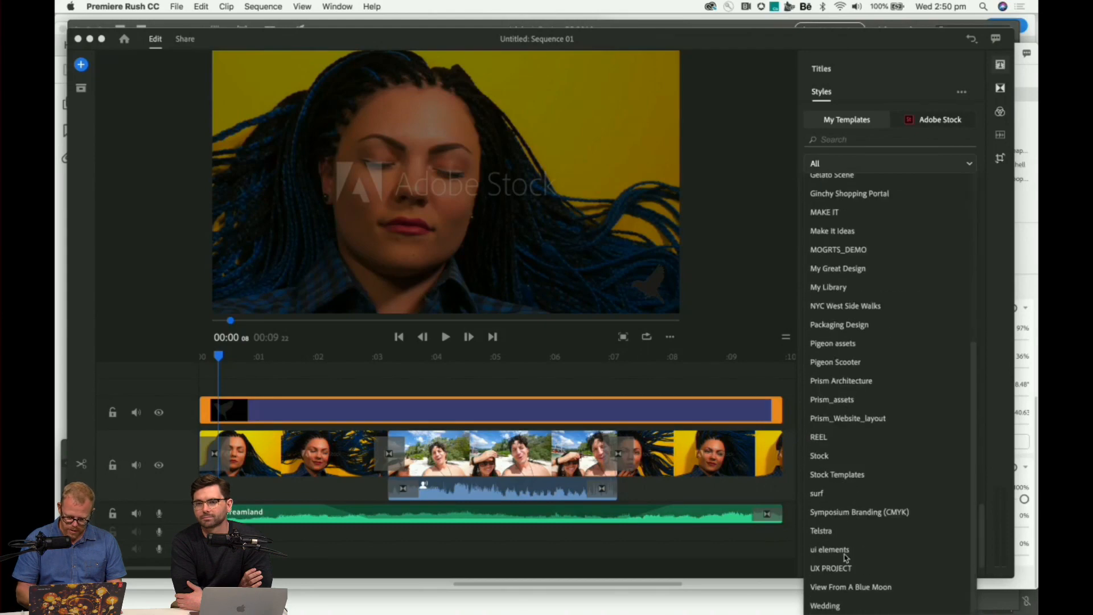
click(820, 438)
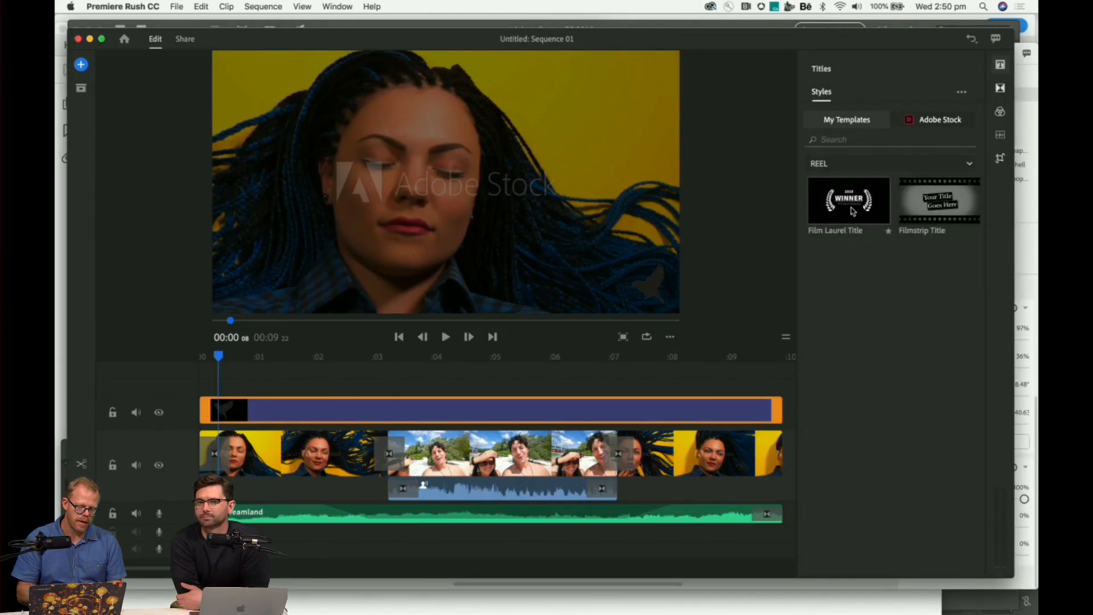
drag(853, 211, 215, 385)
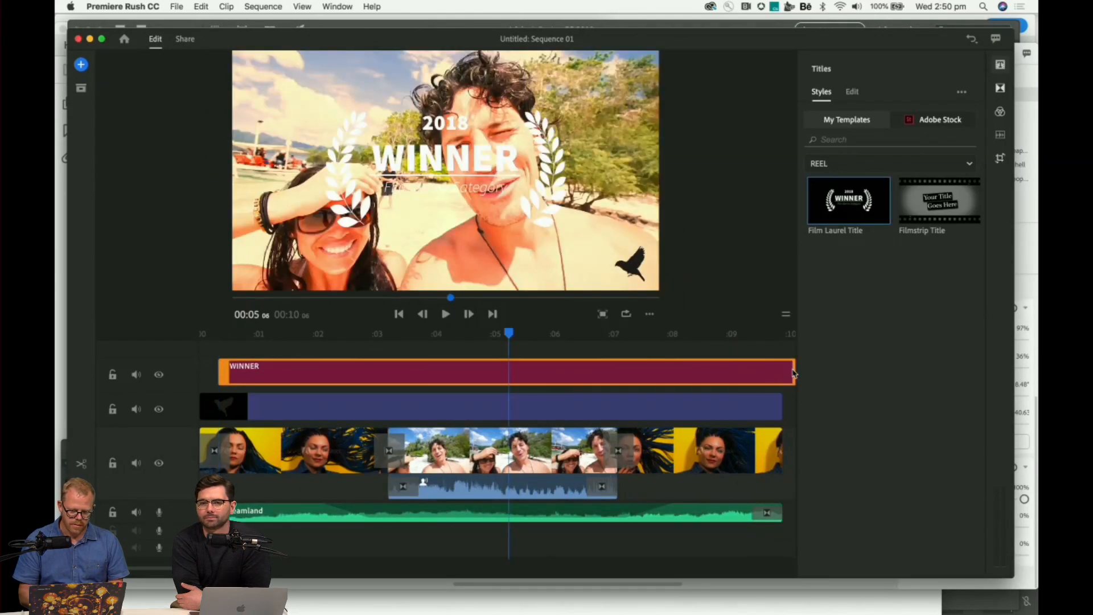
Shorten the WINNER laurel title to about one second at the start of the sequence, and check it over the opening footage.
drag(767, 374, 254, 369)
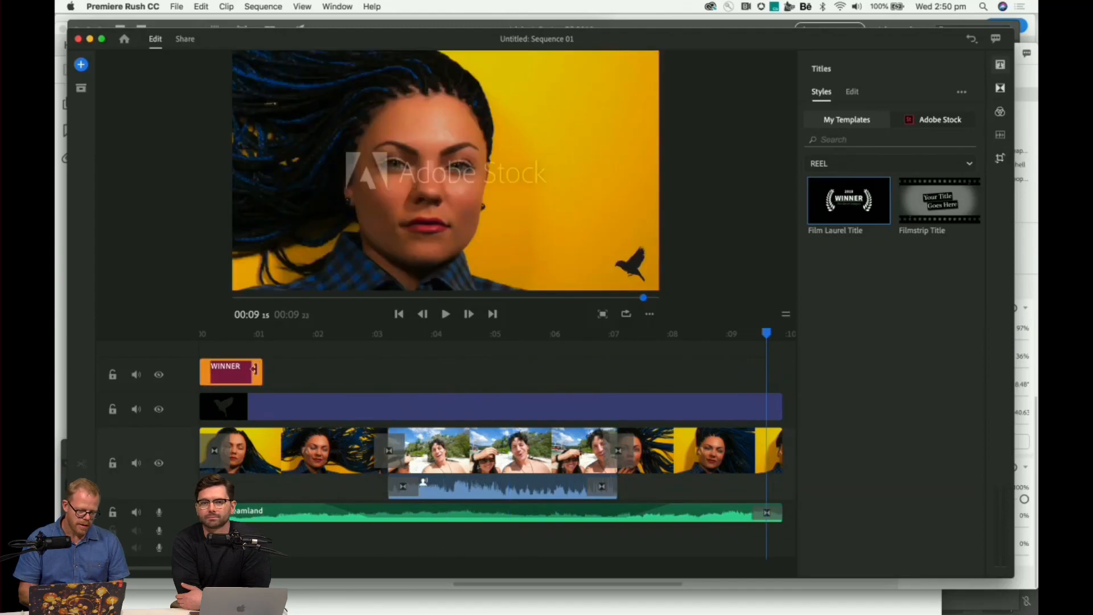
click(220, 337)
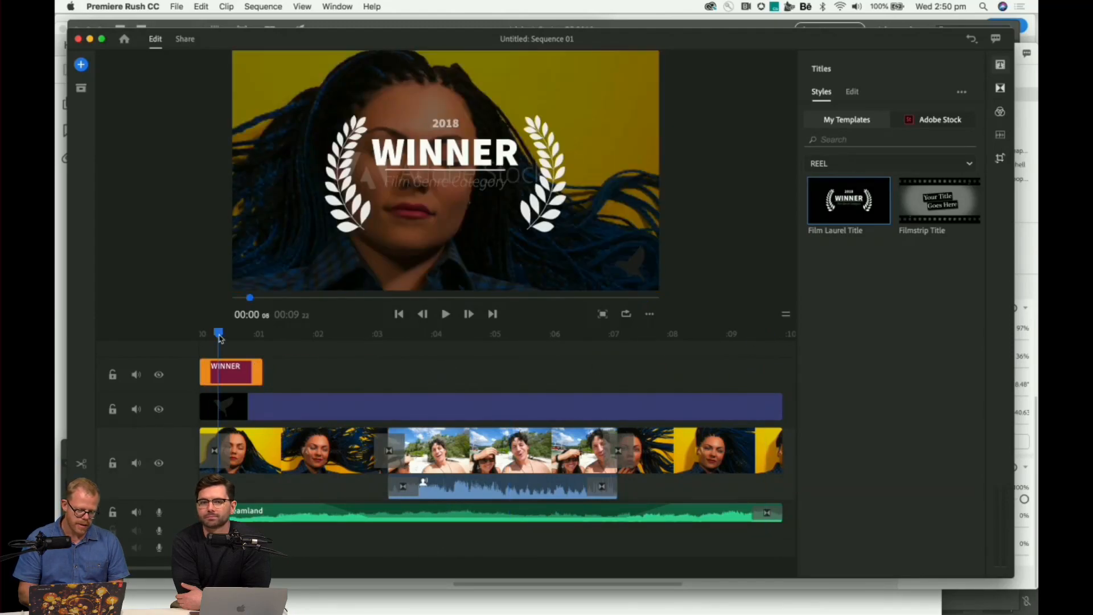
scroll(259, 392, right, 3)
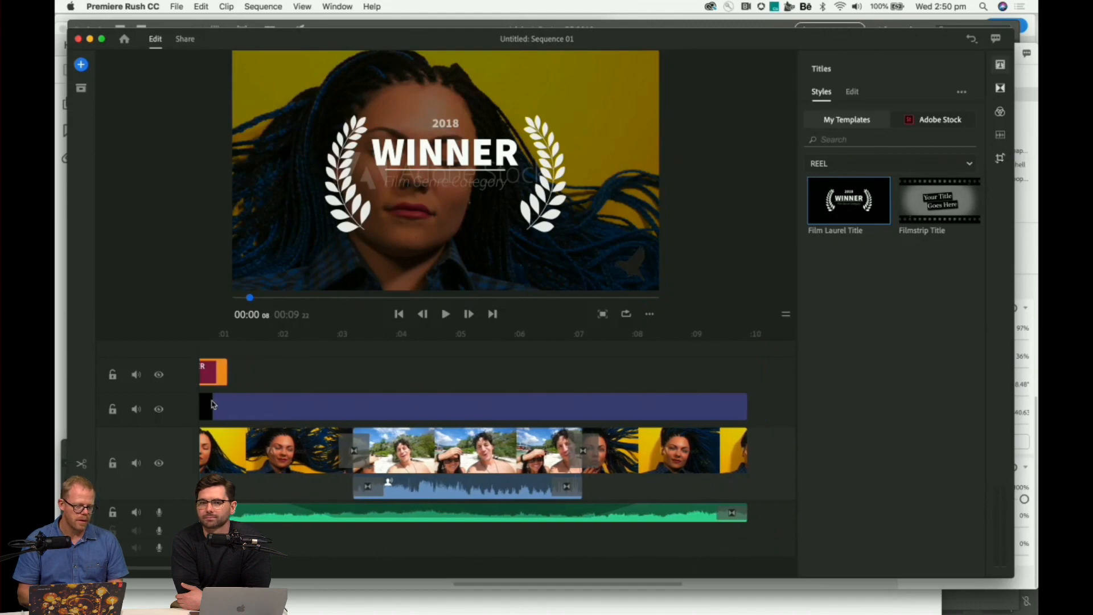
scroll(212, 404, left, 3)
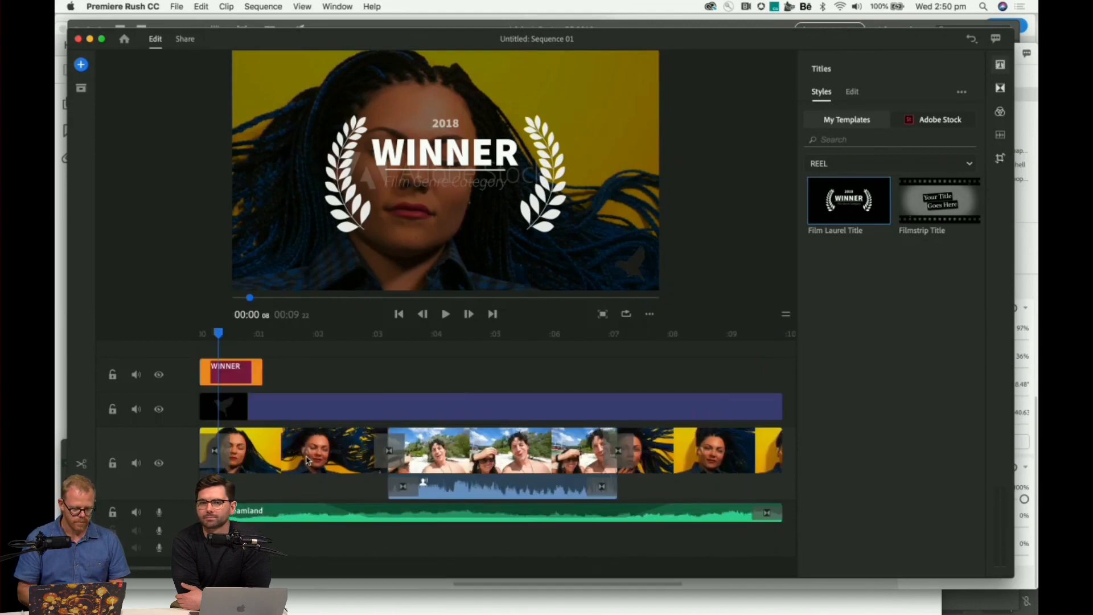
Replace the title's WINNER text with SPARROW and reduce its size to 146.
click(251, 371)
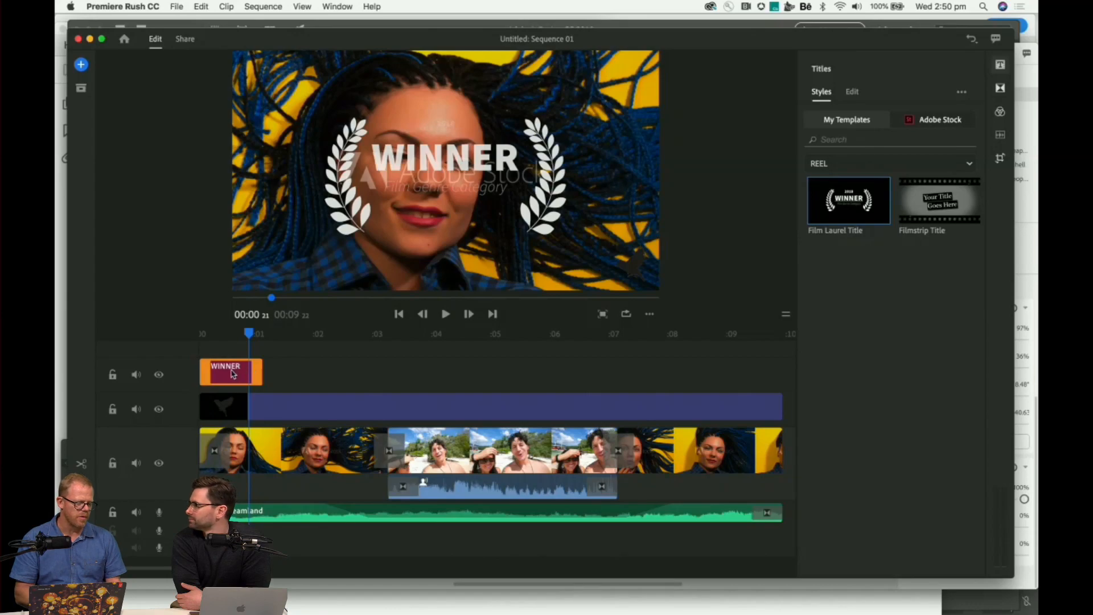
click(459, 150)
double_click(459, 150)
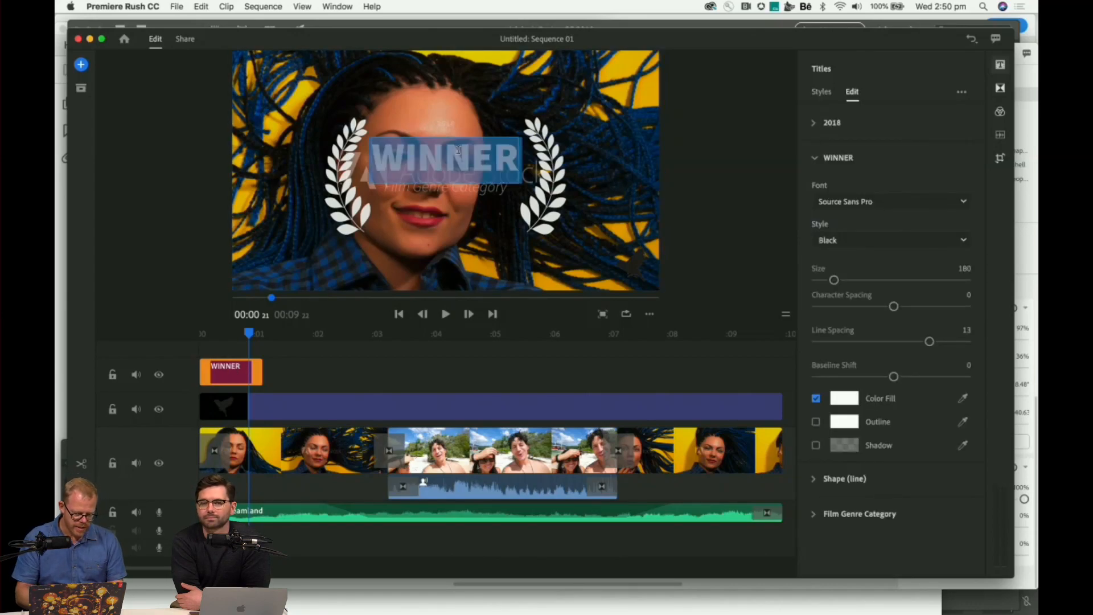
text(SPARROW)
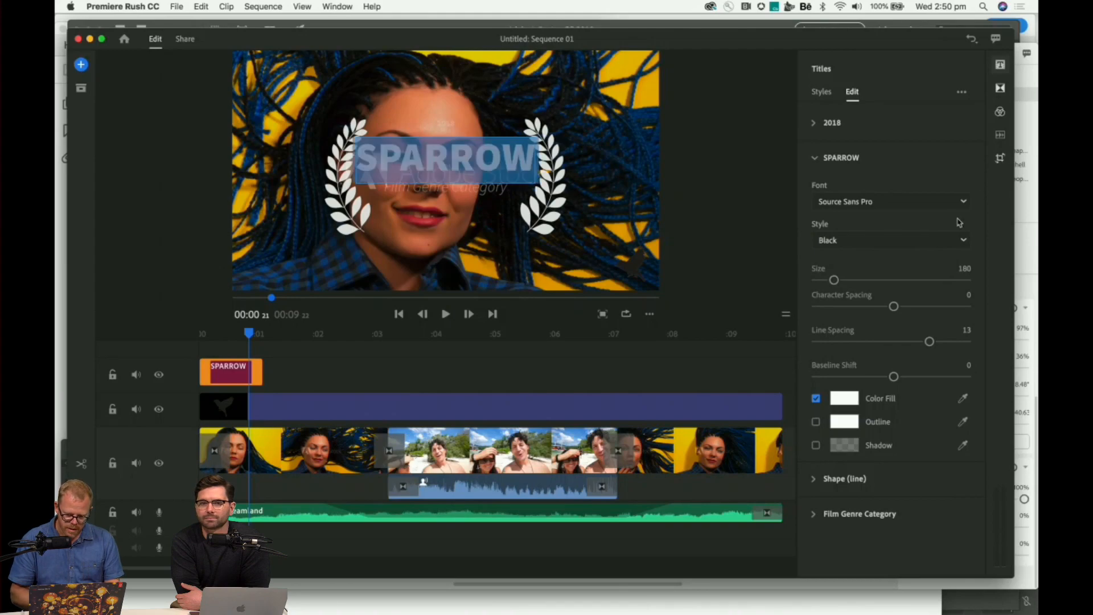
key(super+a)
drag(834, 281, 830, 280)
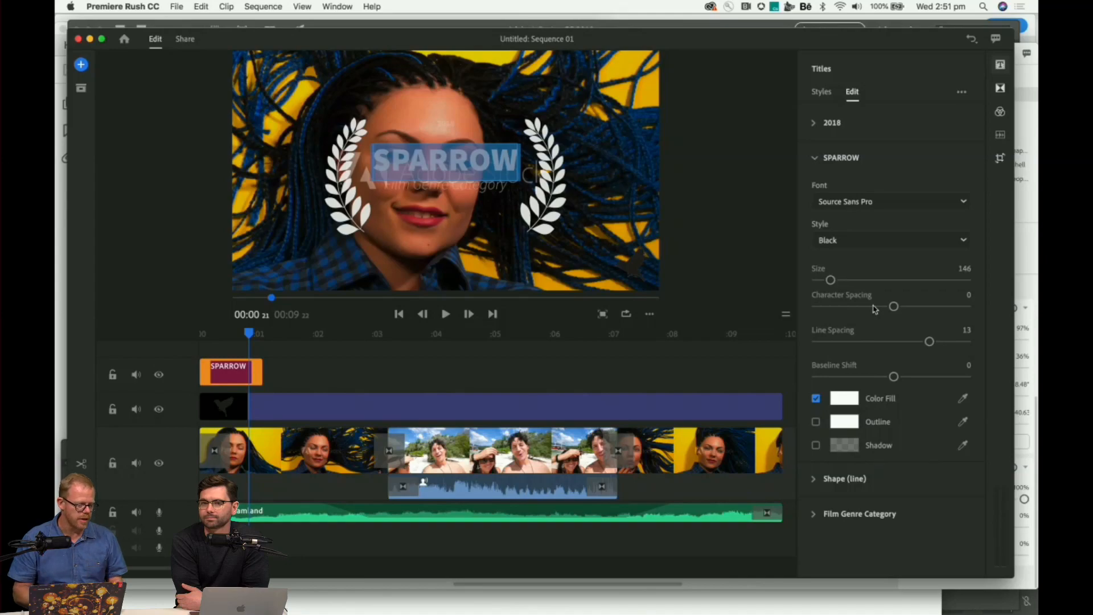
Play the opening of the sequence twice to check the timing of the SPARROW title.
drag(250, 334, 214, 332)
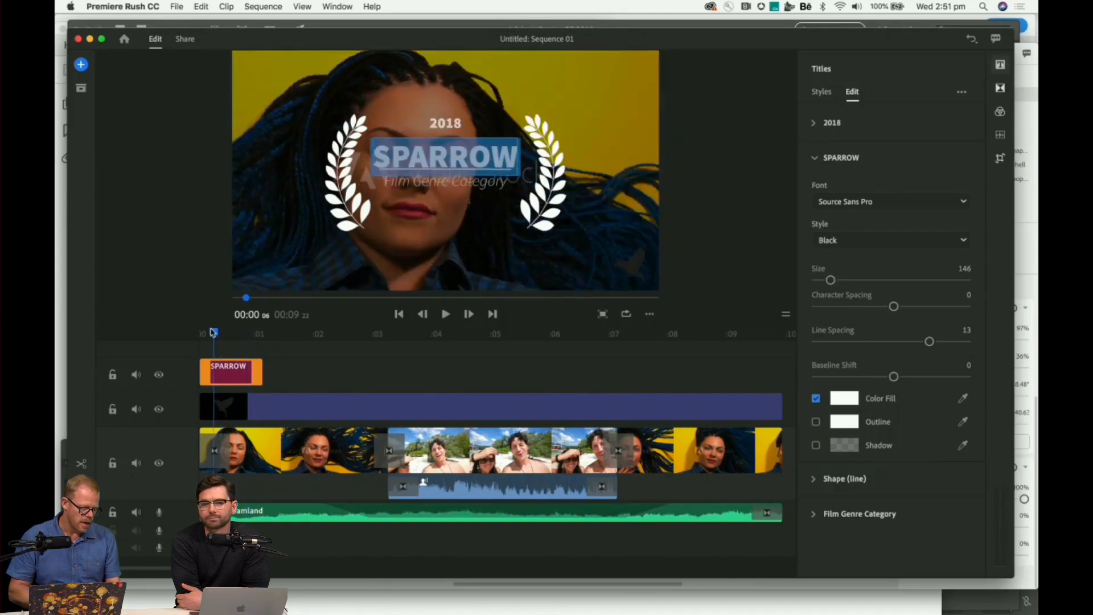
key(space)
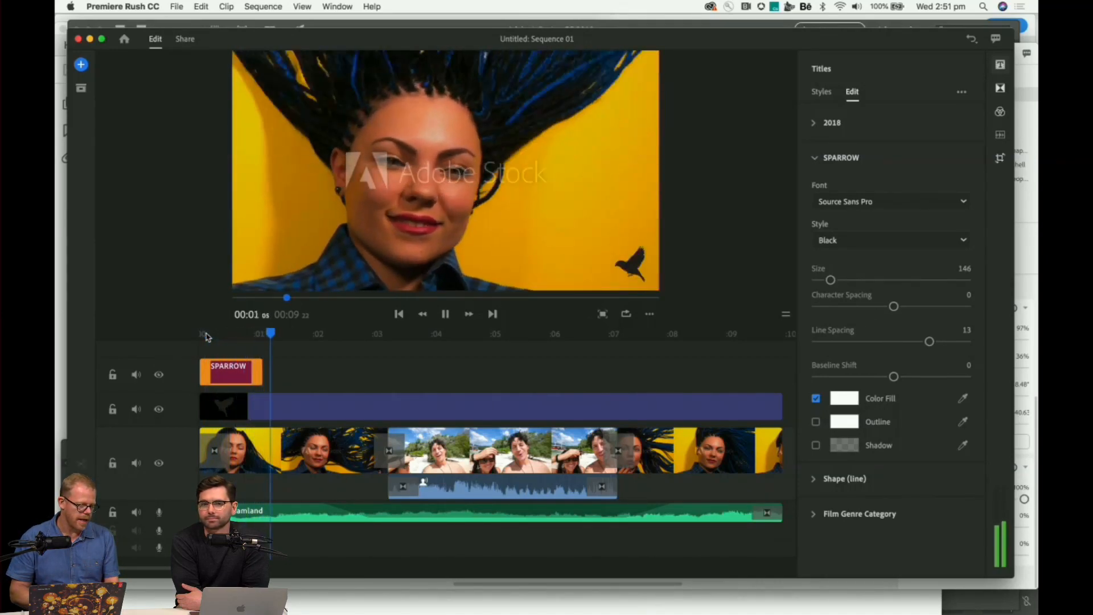
key(space)
drag(282, 333, 176, 338)
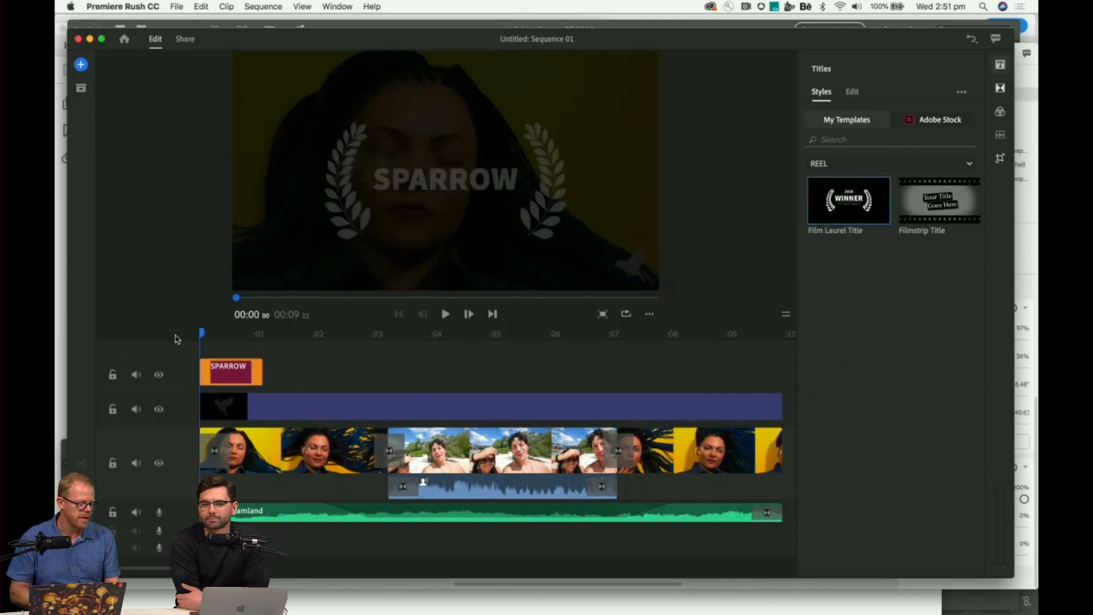
key(space)
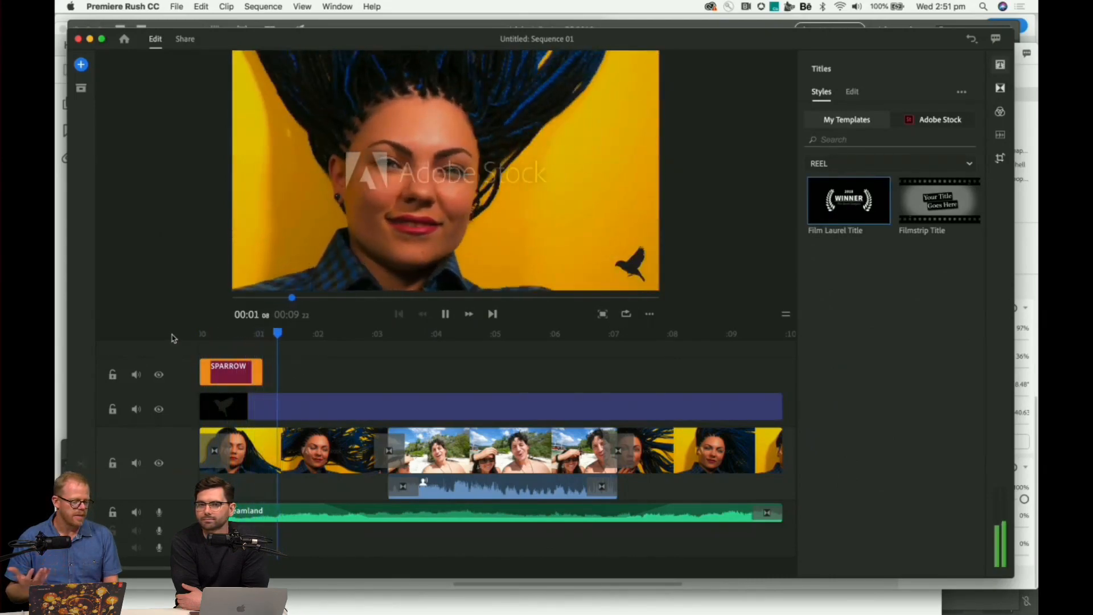
key(space)
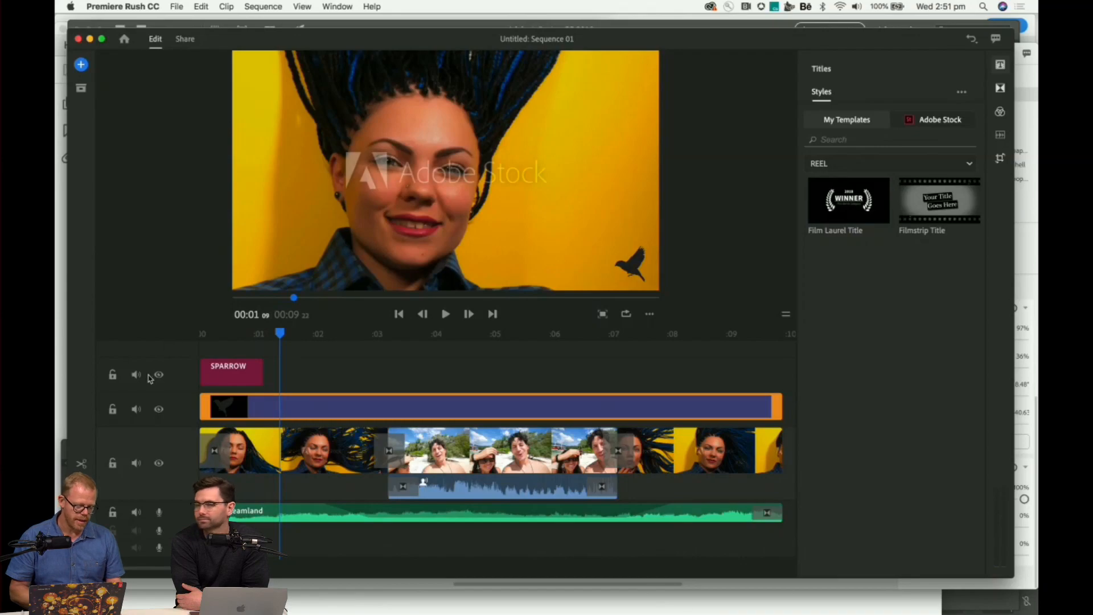
Extend the SPARROW title to about three seconds, and play the sequence from the start through its animation.
click(244, 373)
drag(256, 371, 379, 372)
drag(248, 335, 206, 334)
key(space)
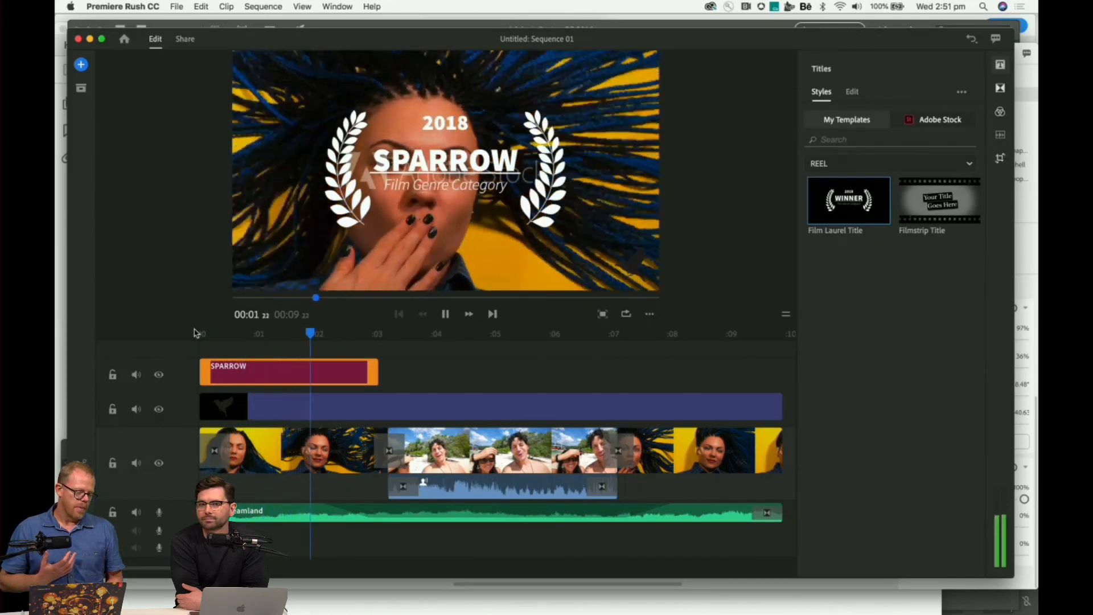
key(space)
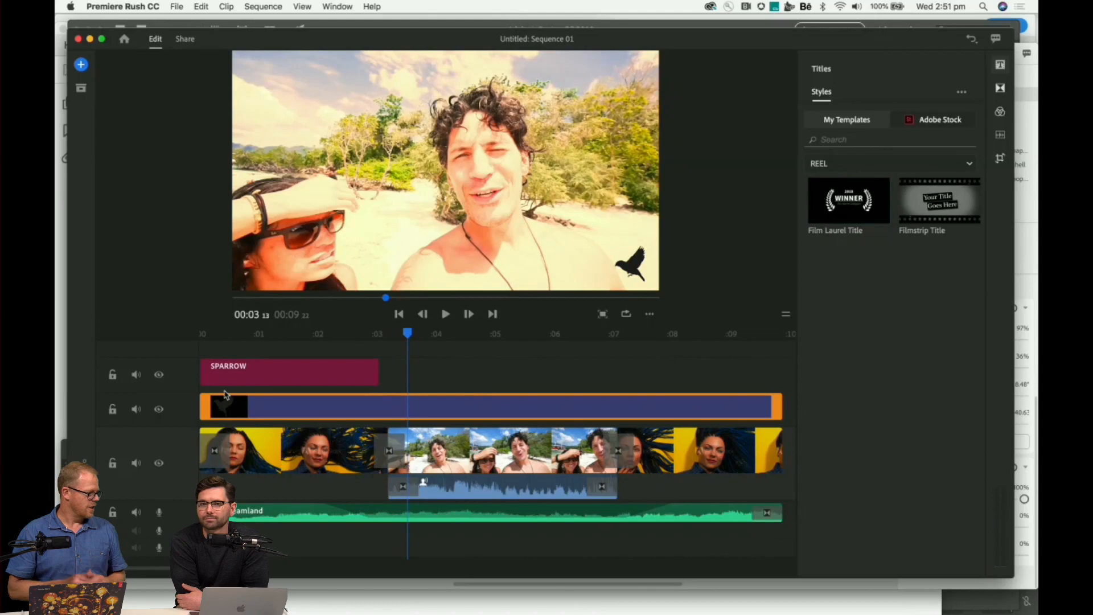
Play the sequence from about six seconds to review the transition into the closing footage.
click(566, 352)
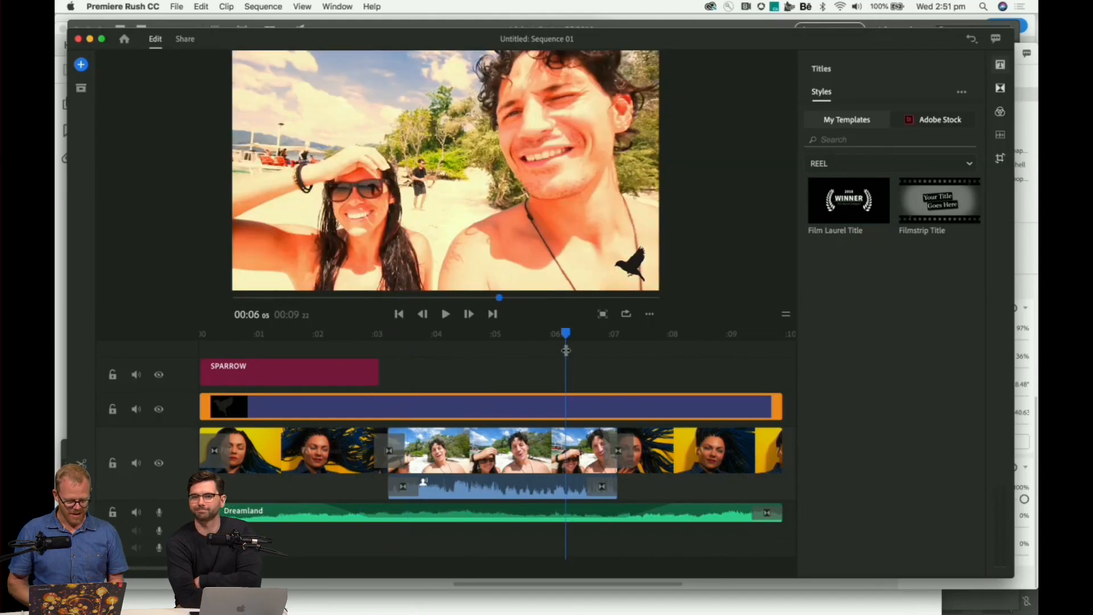
key(space)
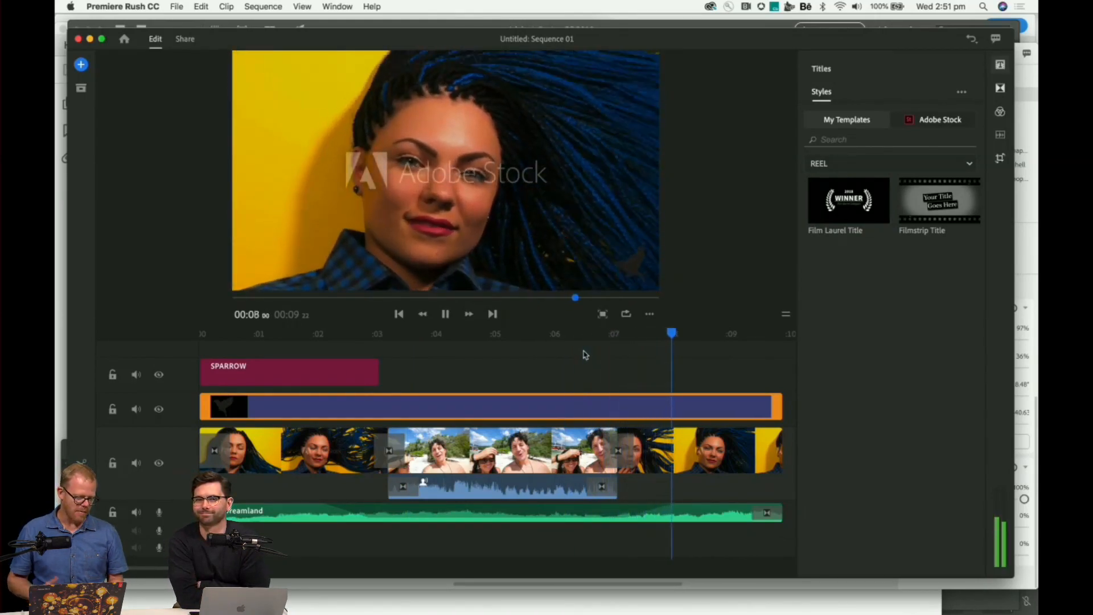
key(space)
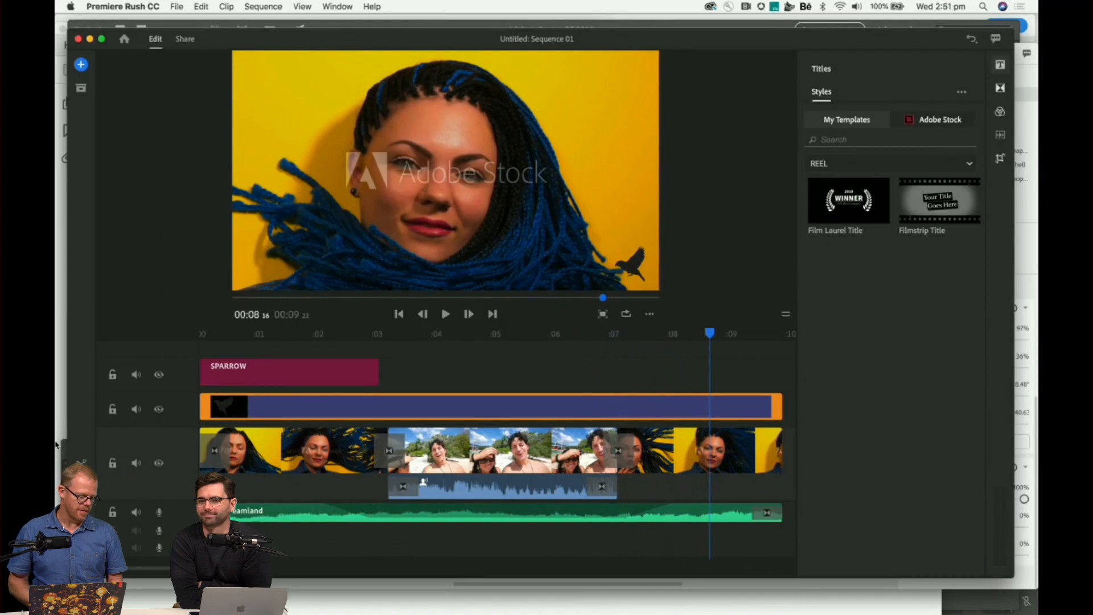
Duplicate the SPARROW title over the closing footage from about 7.5 seconds, and trim the copy to end with the video.
click(276, 373)
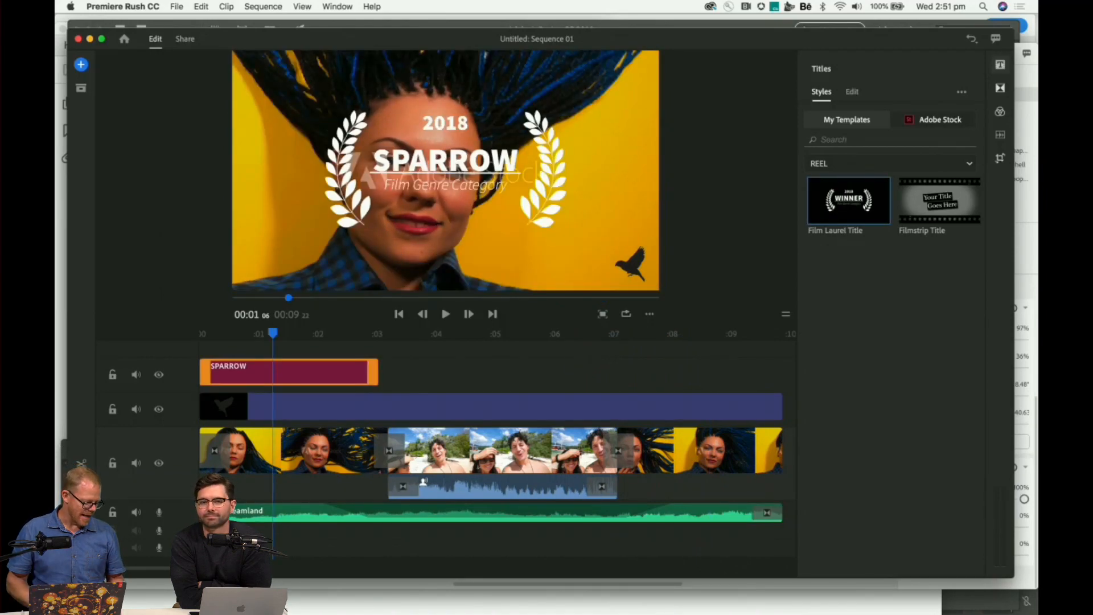
click(80, 486)
drag(336, 339, 723, 382)
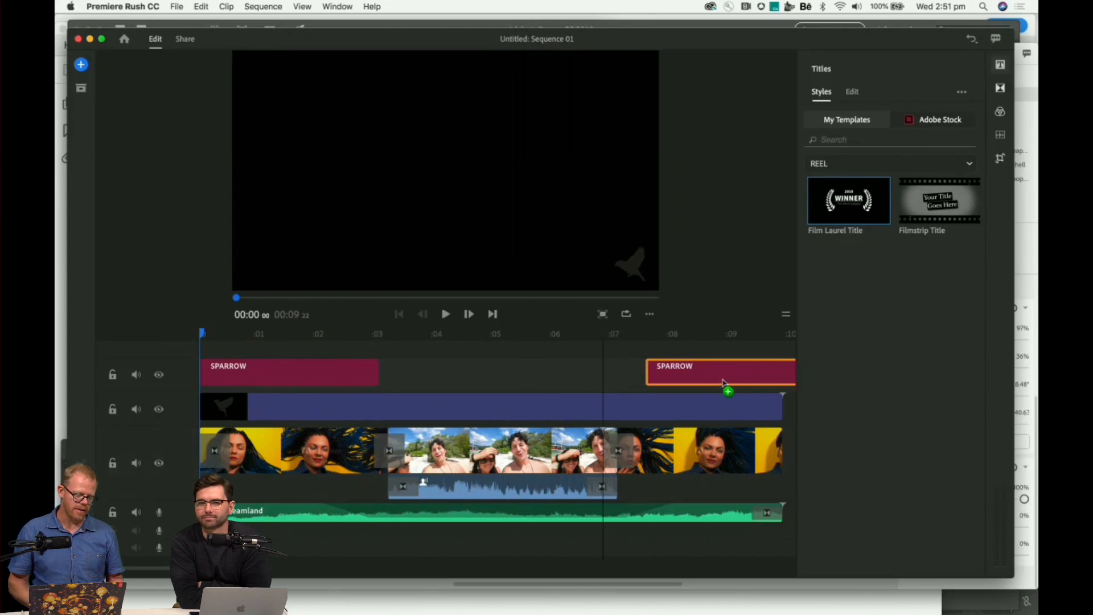
click(585, 400)
click(691, 367)
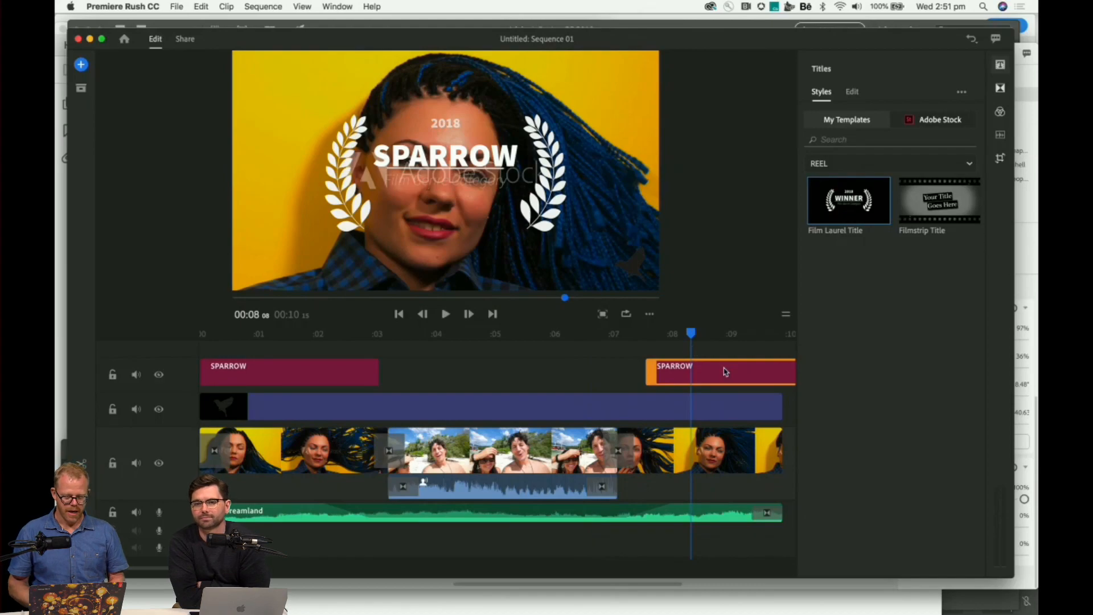
scroll(723, 370, right, 3)
drag(756, 367, 712, 367)
drag(620, 333, 177, 349)
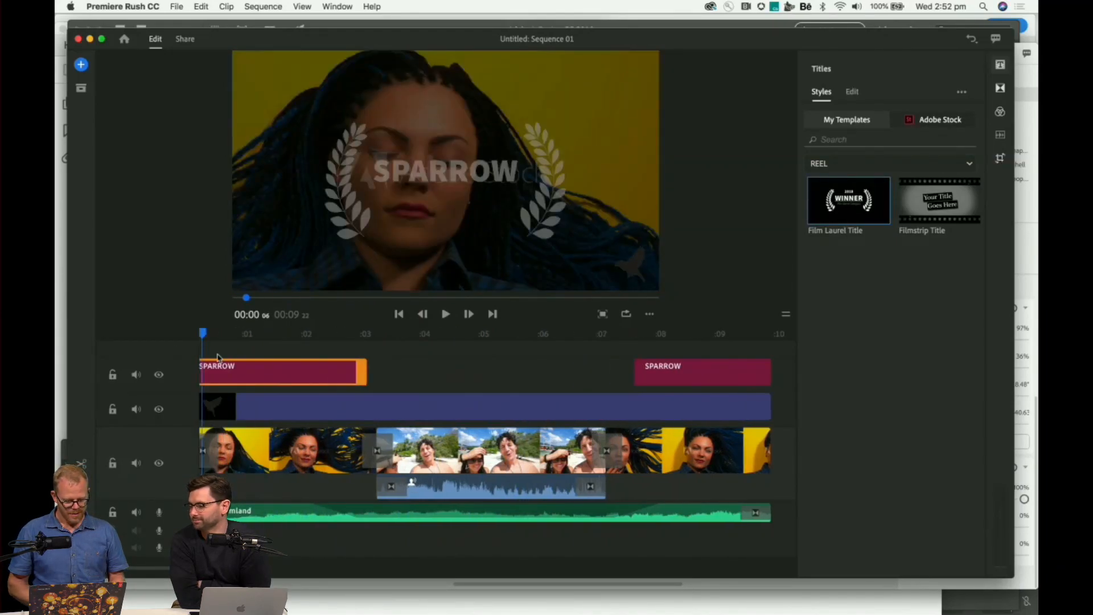
scroll(354, 395, left, 1)
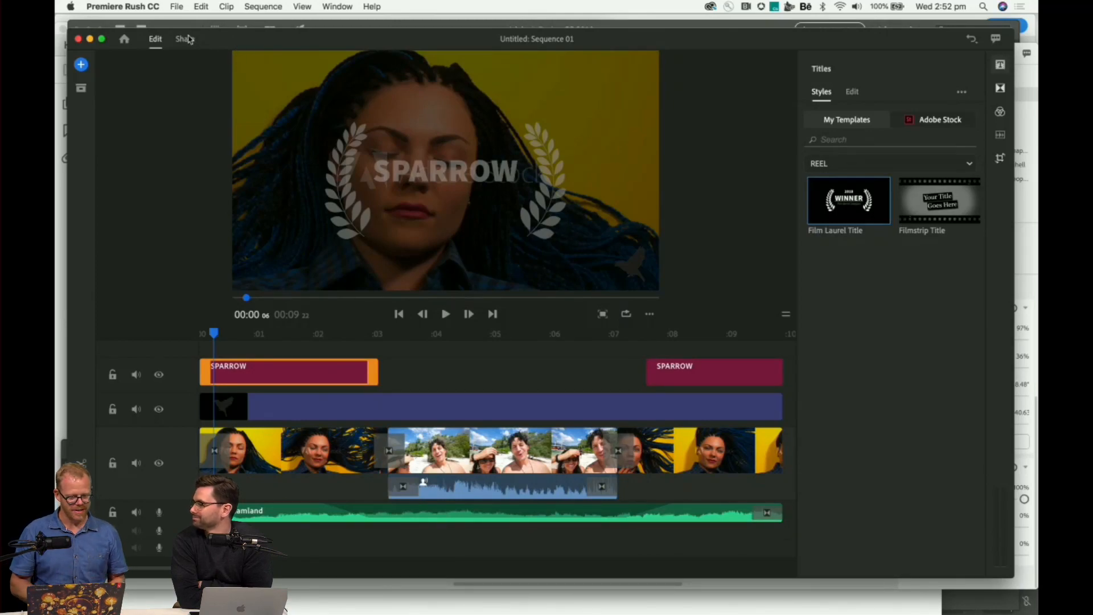
Show the sharing destinations for the sequence, and expand the advanced settings of the local export.
click(258, 6)
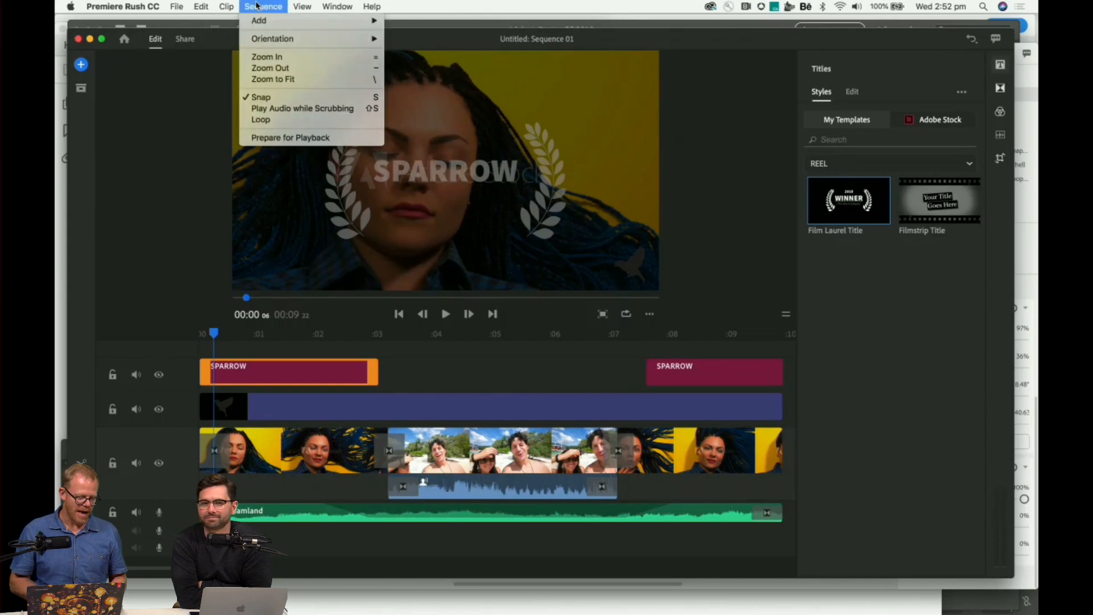
click(258, 6)
click(185, 40)
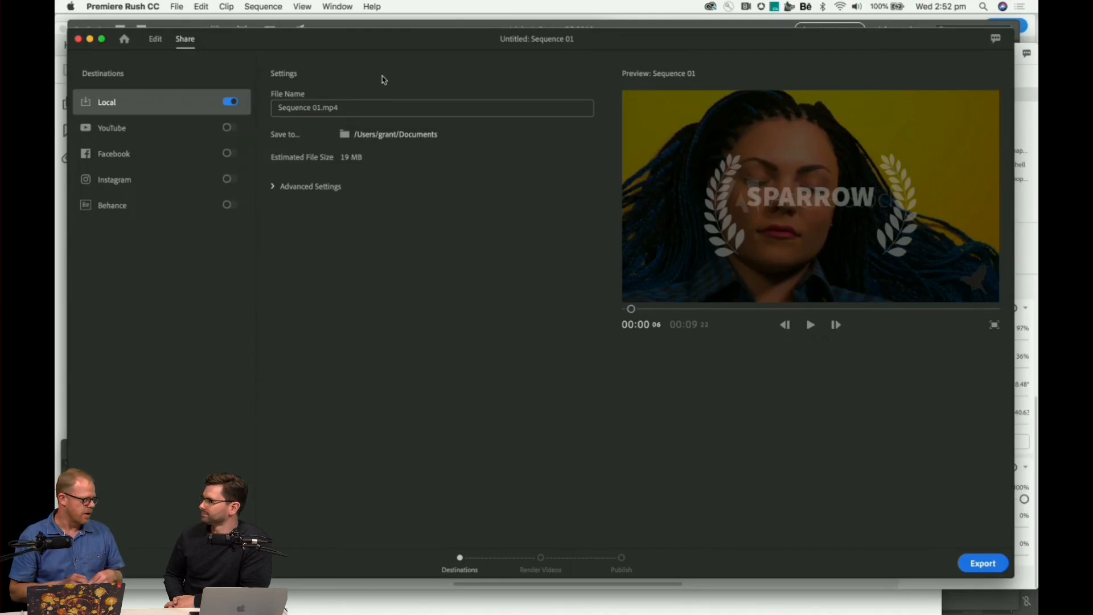
click(273, 188)
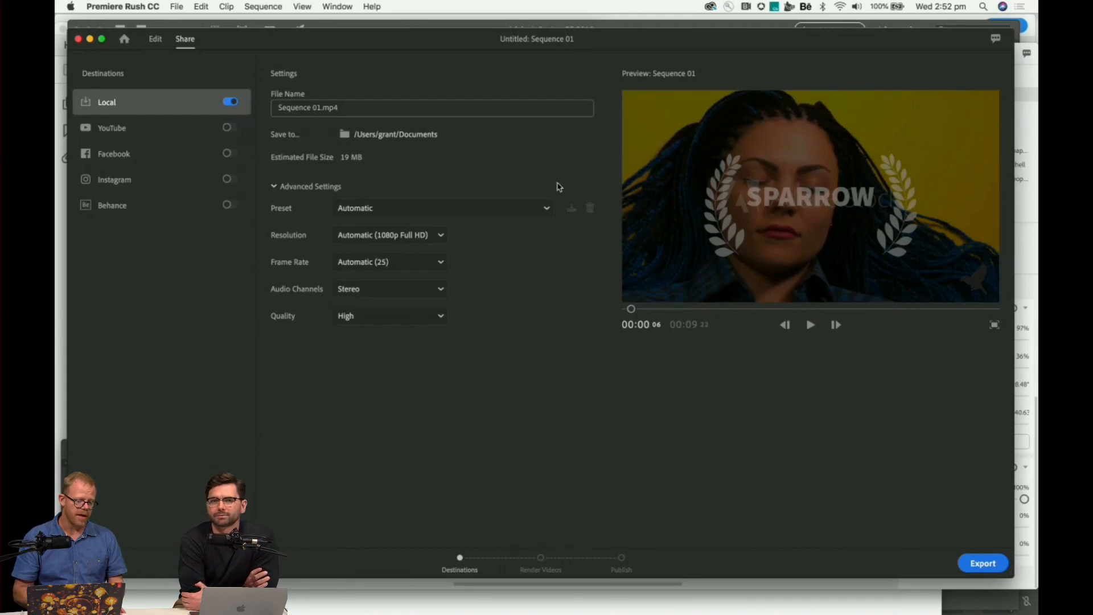
Return to the home screen and open the media browser for a new project, showing the Sample Media.
drag(420, 36, 451, 38)
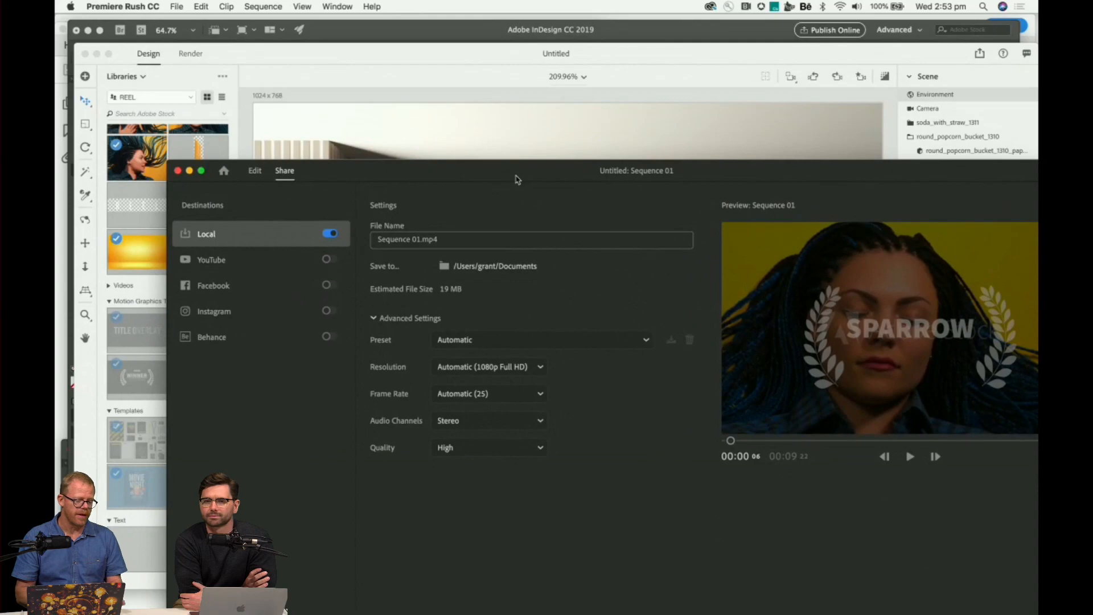
double_click(517, 180)
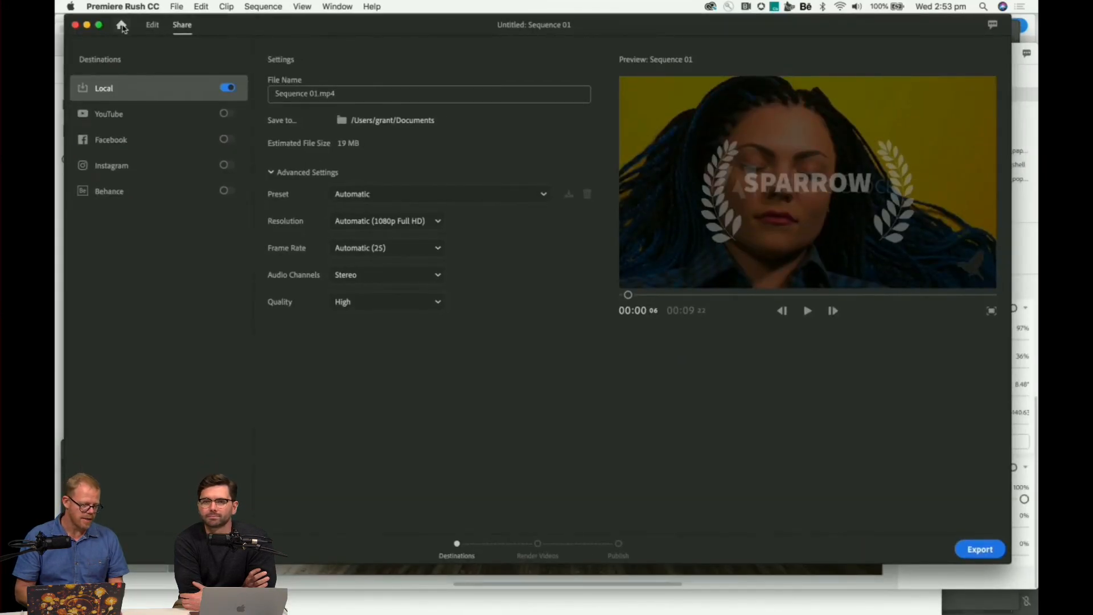
click(122, 26)
click(165, 105)
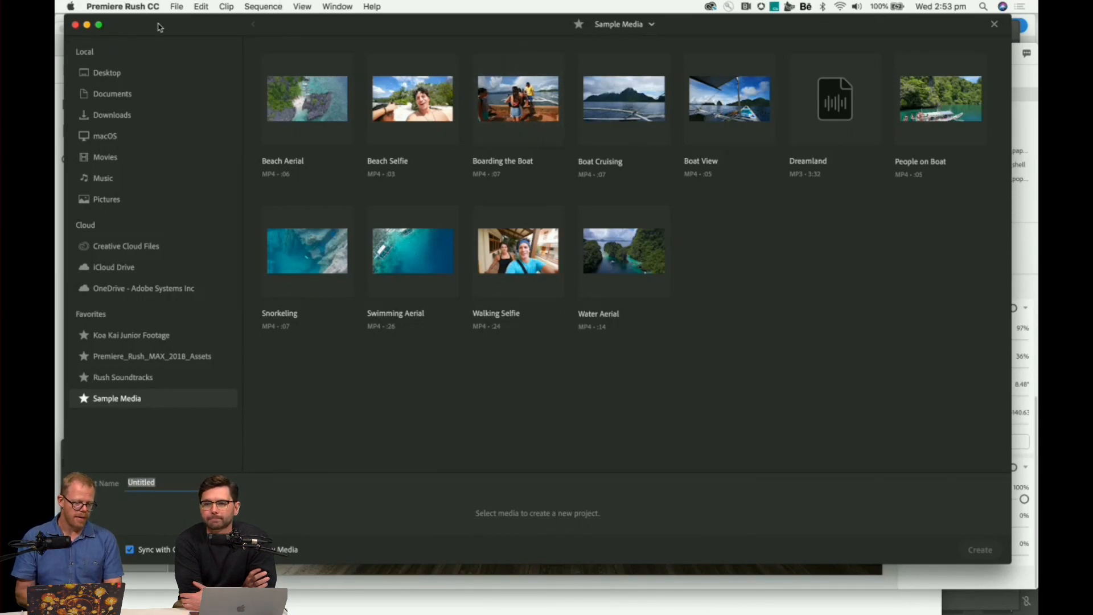
drag(161, 28, 165, 68)
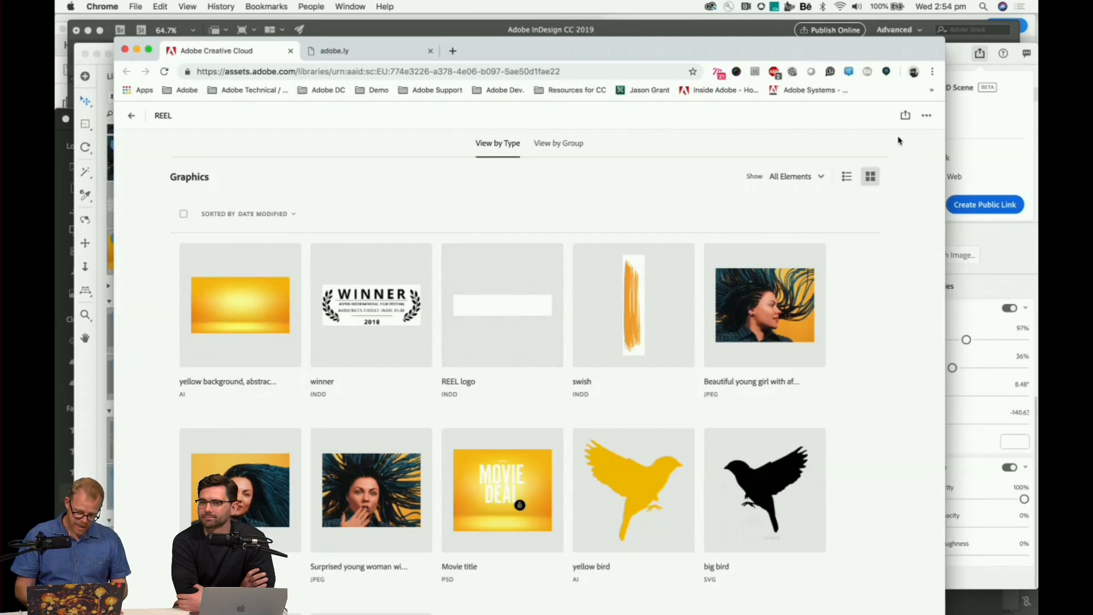
Show the sharing options for the REEL library in Chrome, and browse its graphics, models and motion graphics templates.
click(906, 117)
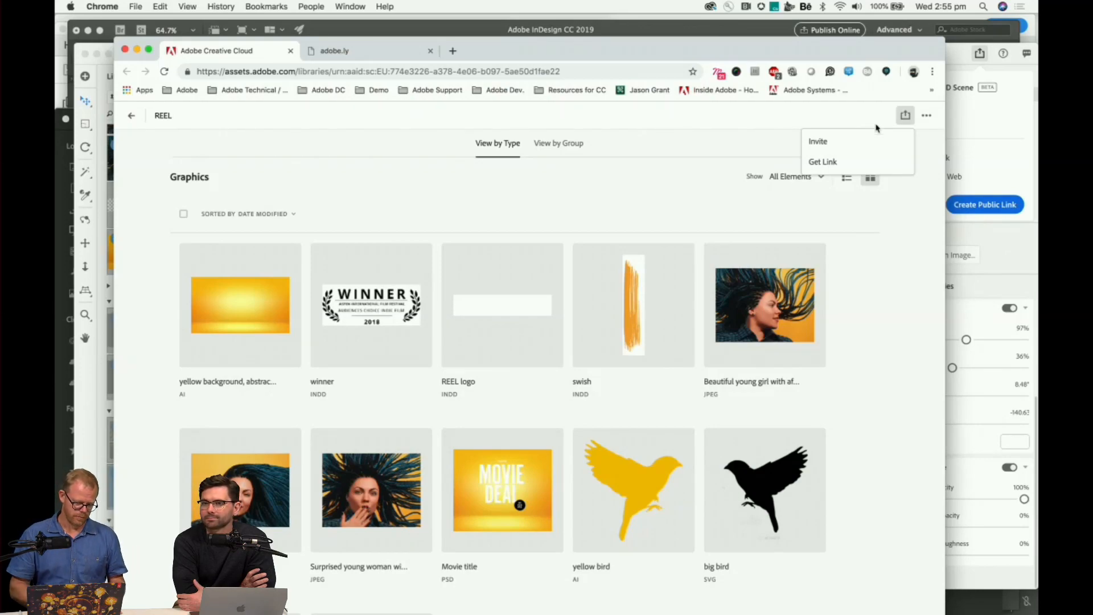
scroll(509, 415, down, 7)
scroll(508, 415, down, 8)
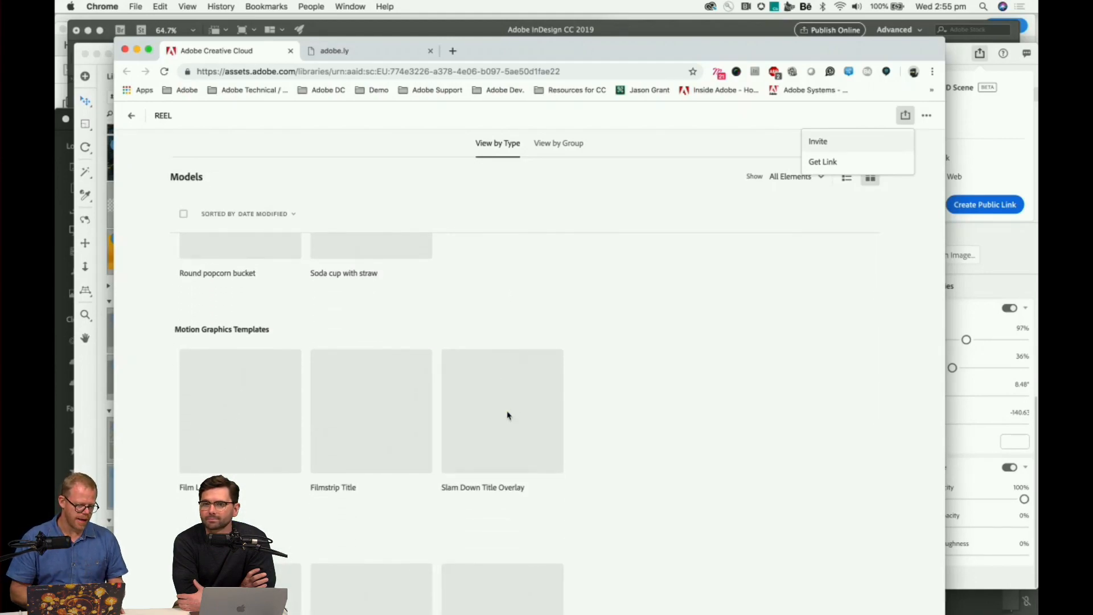
scroll(508, 415, up, 15)
Move the Chrome and Adobe Dimension windows down to uncover the InDesign poster document, and return to Chrome.
drag(561, 46, 564, 113)
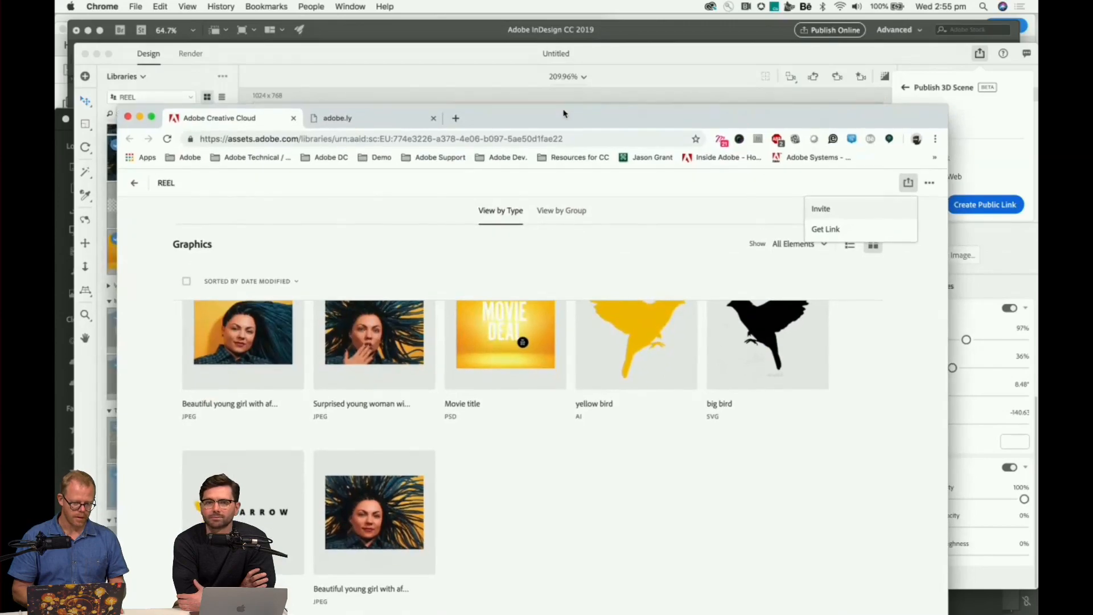
click(555, 61)
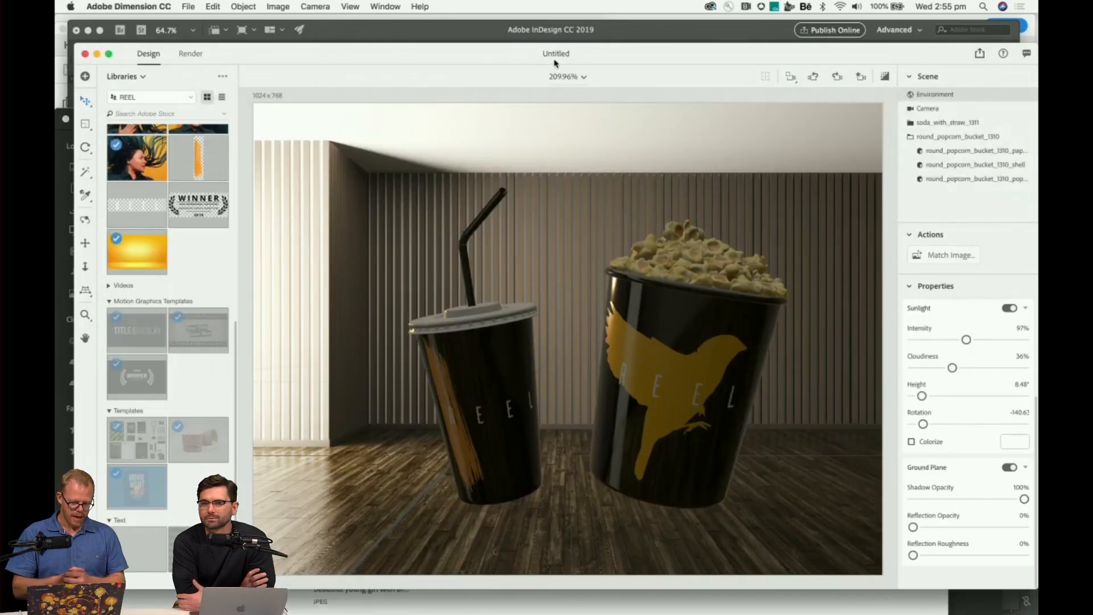
drag(670, 61, 658, 216)
click(599, 110)
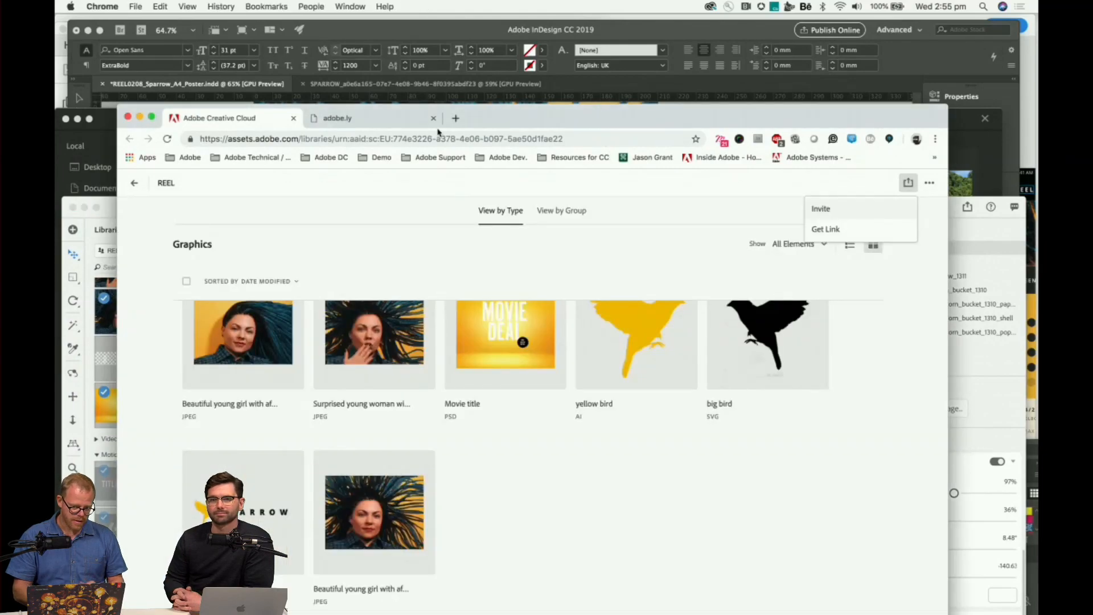